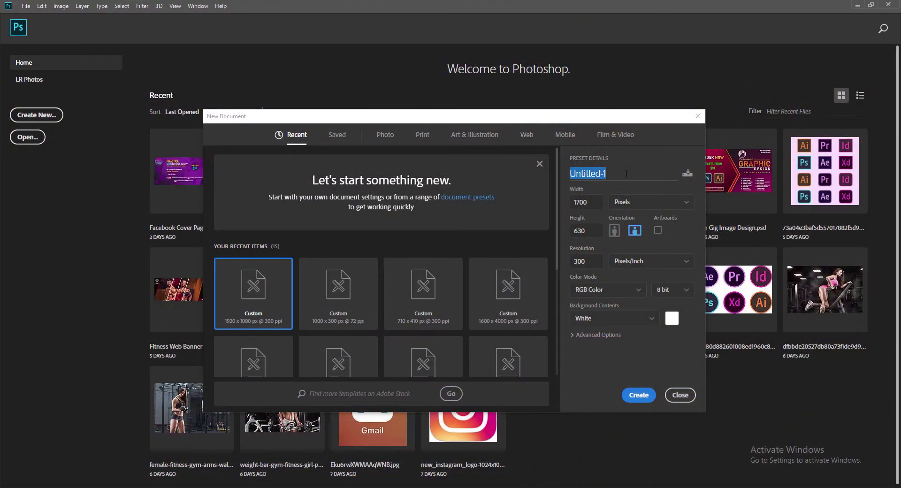
# Create the 1700×630 px, 300 ppi document 'Clothing Brand Facebook Cover Design' and add an empty layer.
pyautogui.write('Clothing Br')
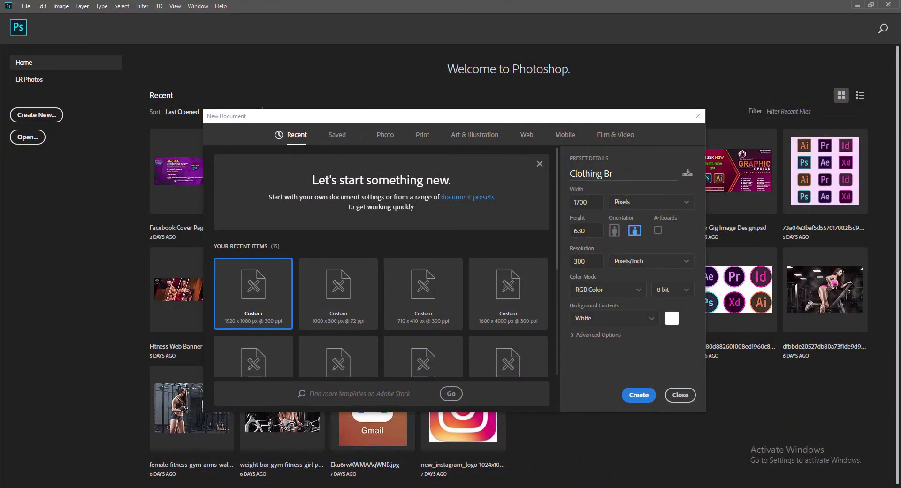
pyautogui.write('ok C')
pyautogui.write('over Design')
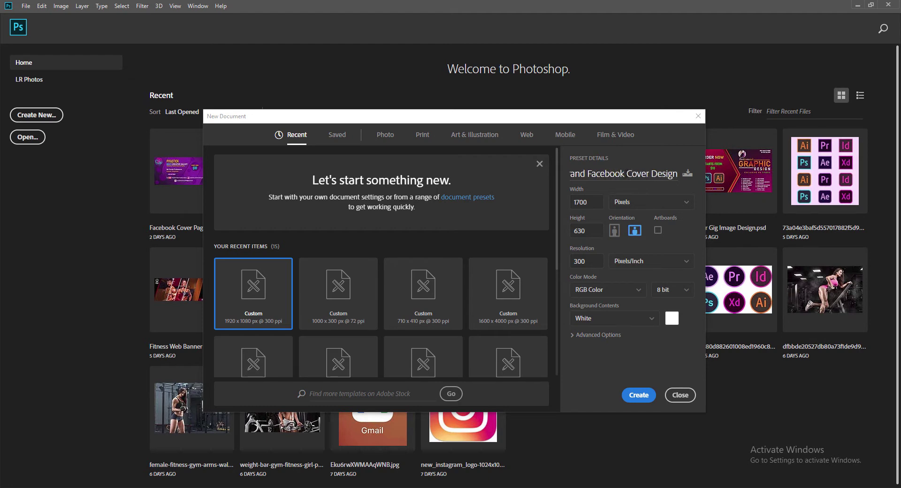
pyautogui.click(642, 396)
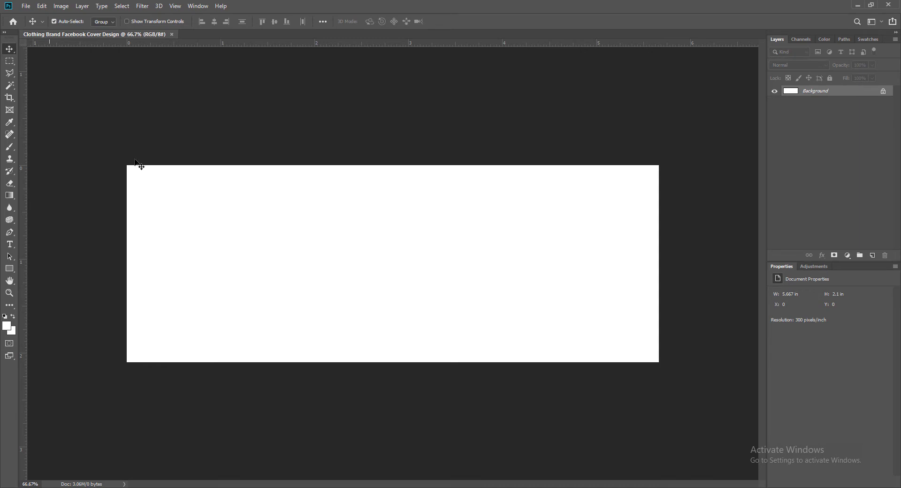
pyautogui.click(872, 256)
# Save the document as a Photoshop PSD with Maximize Compatibility.
pyautogui.click(26, 6)
pyautogui.click(46, 101)
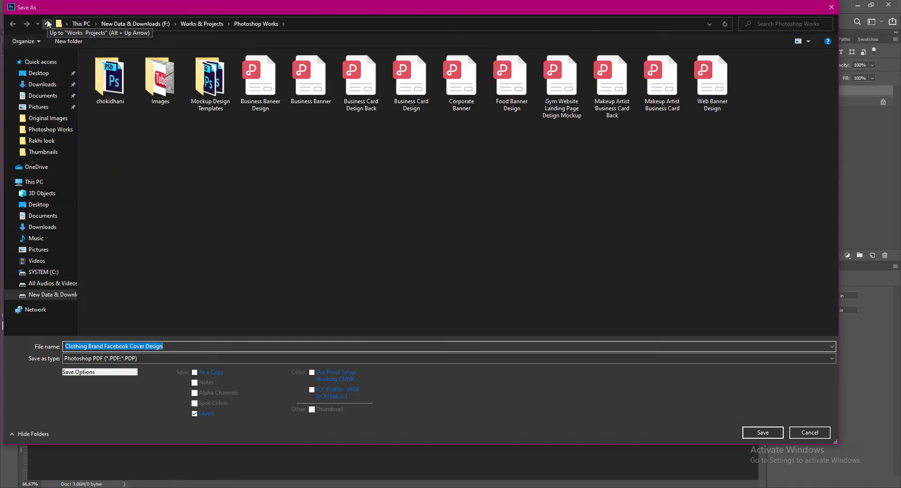
pyautogui.click(187, 357)
pyautogui.click(113, 201)
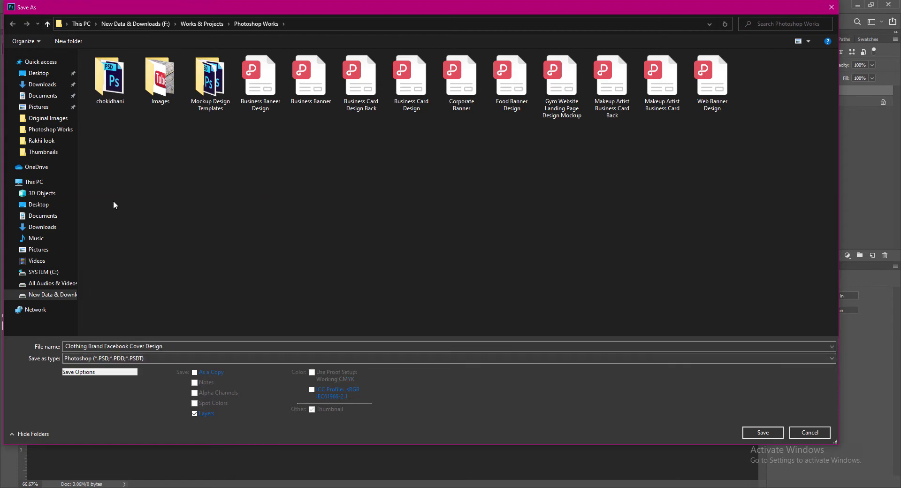
pyautogui.click(763, 432)
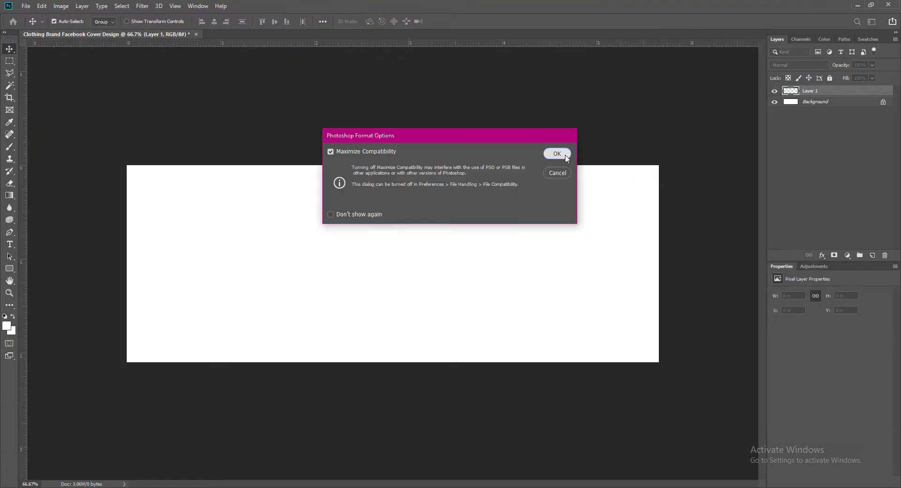
pyautogui.click(557, 153)
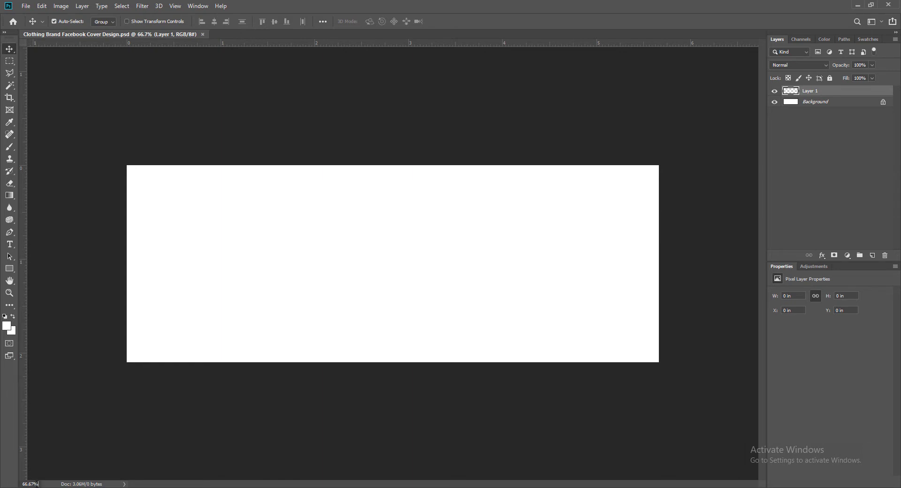
pyautogui.click(30, 484)
# Set the view zoom to 85%.
pyautogui.write('80')
pyautogui.press('Return')
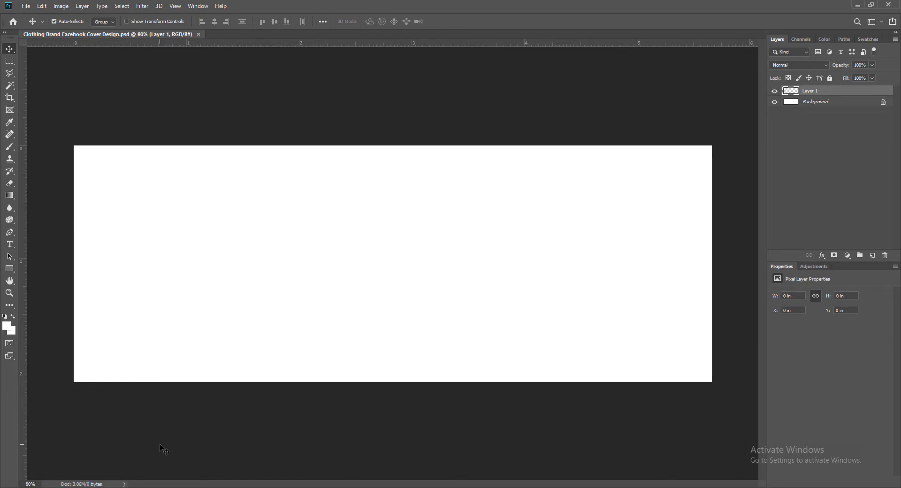
pyautogui.write('5')
pyautogui.press('Return')
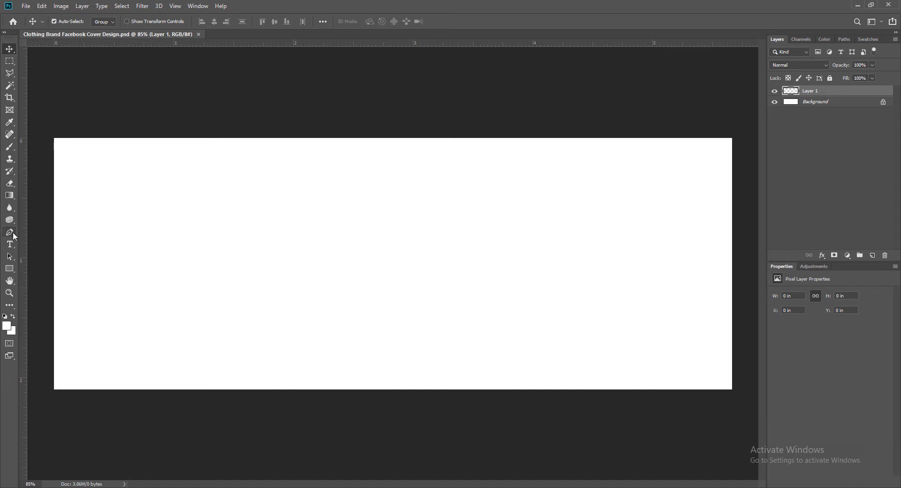
# Draw a closed Pen shape over the left canvas with a wavy right edge, then select Shape 1.
pyautogui.click(10, 233)
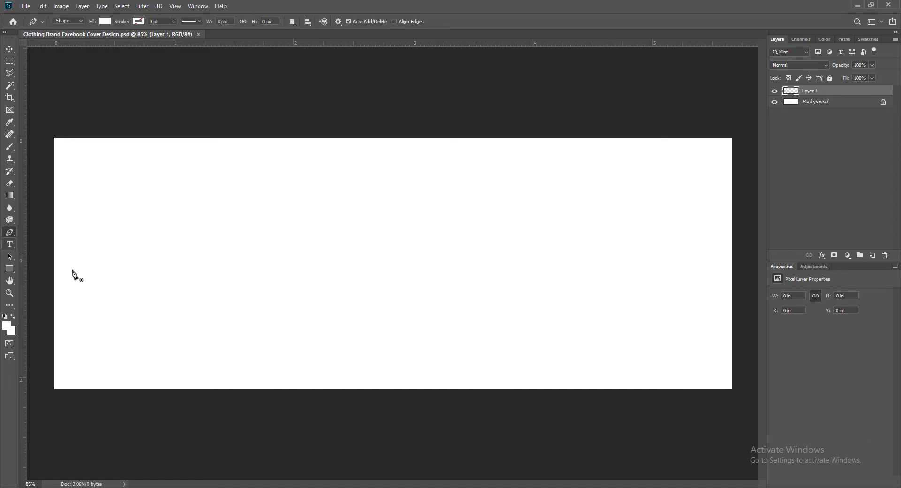
pyautogui.click(446, 130)
pyautogui.moveTo(441, 246); pyautogui.dragTo(459, 352)
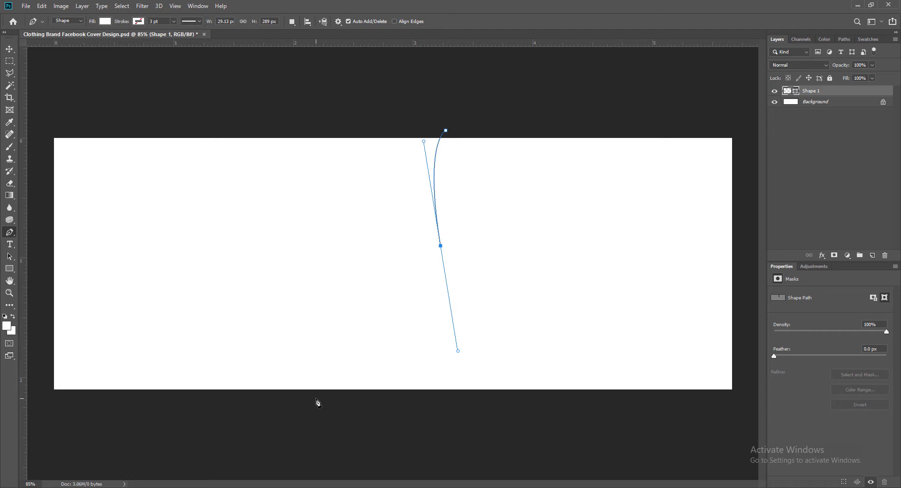
pyautogui.click(315, 398)
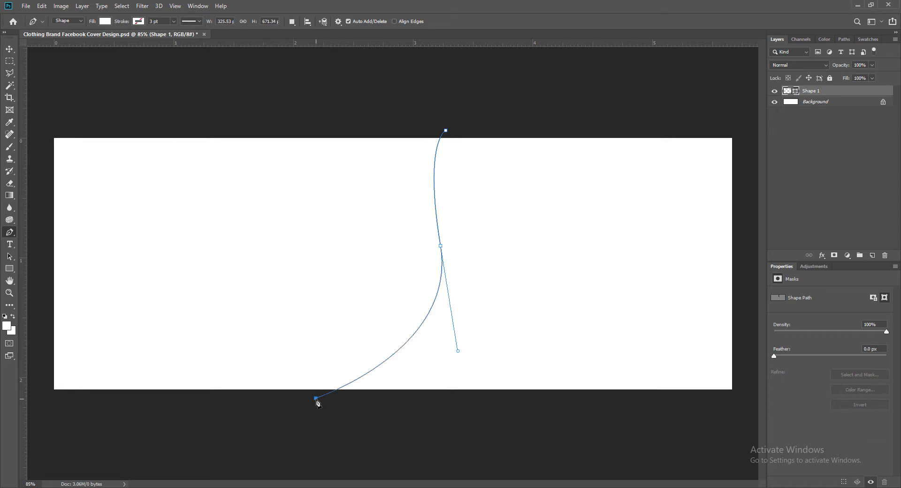
pyautogui.moveTo(317, 400); pyautogui.dragTo(293, 402)
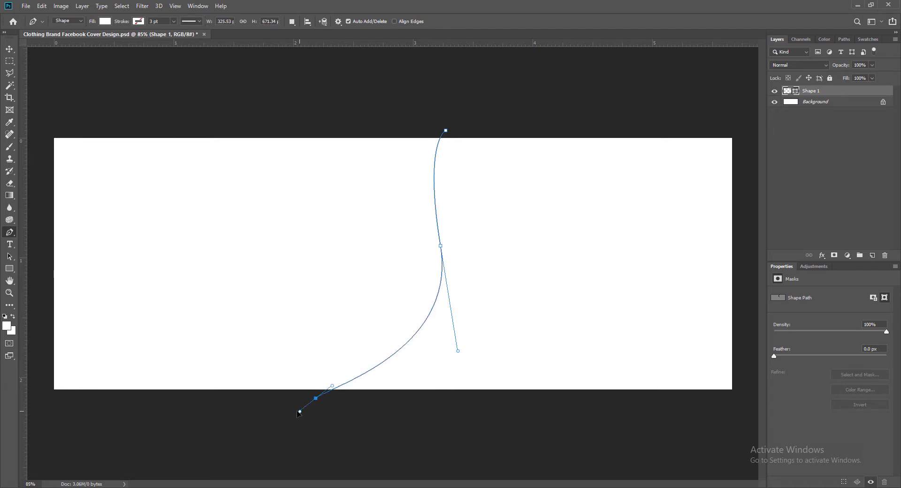
pyautogui.click(40, 400)
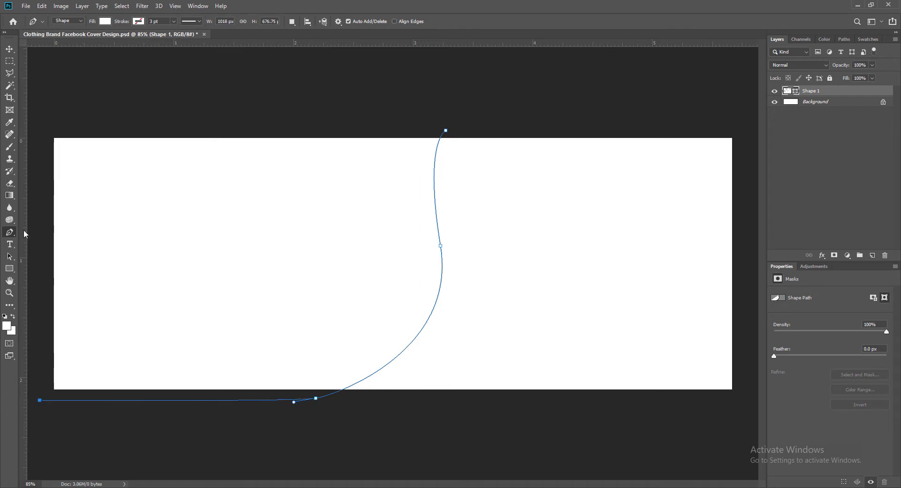
pyautogui.click(41, 130)
pyautogui.click(445, 130)
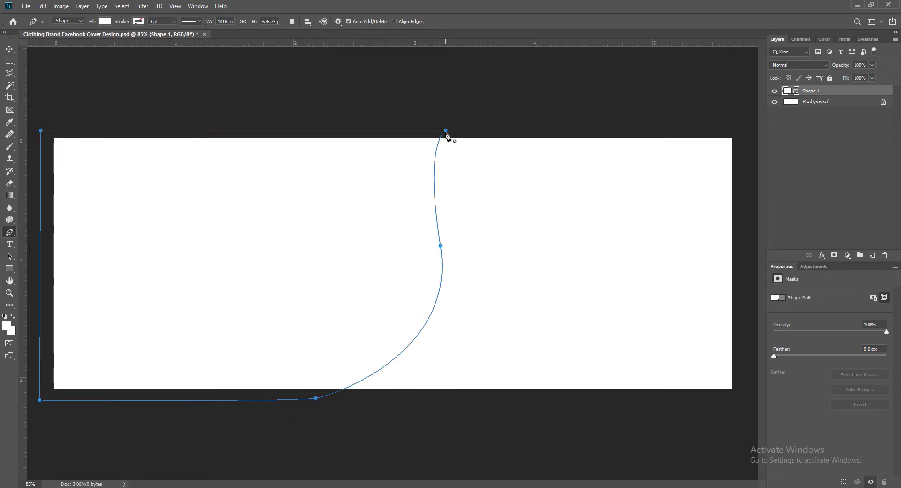
pyautogui.click(9, 49)
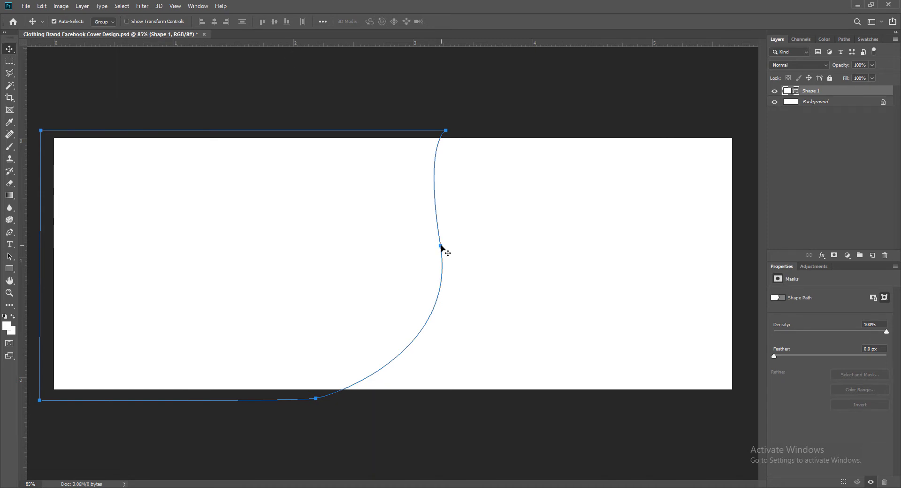
pyautogui.click(463, 123)
pyautogui.click(791, 90)
# Fill Shape 1 with dark red #400101.
pyautogui.doubleClick(787, 92)
pyautogui.write('5a5a5a')
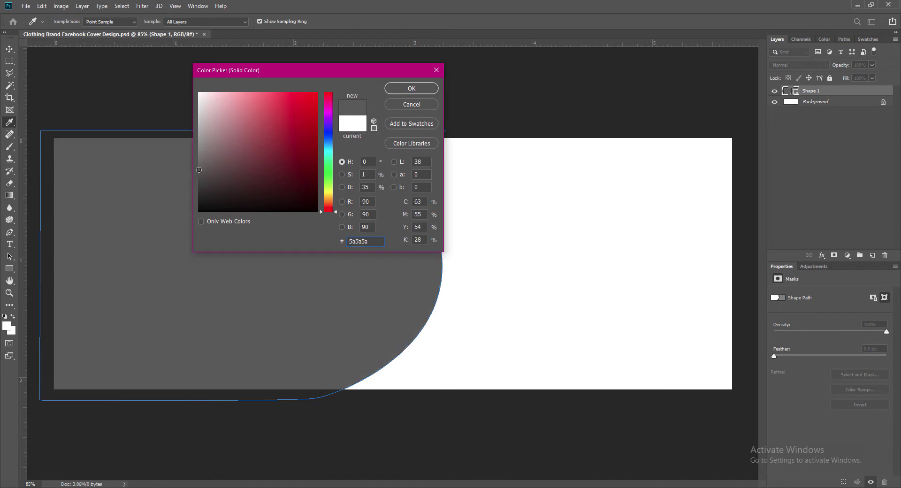
pyautogui.click(313, 184)
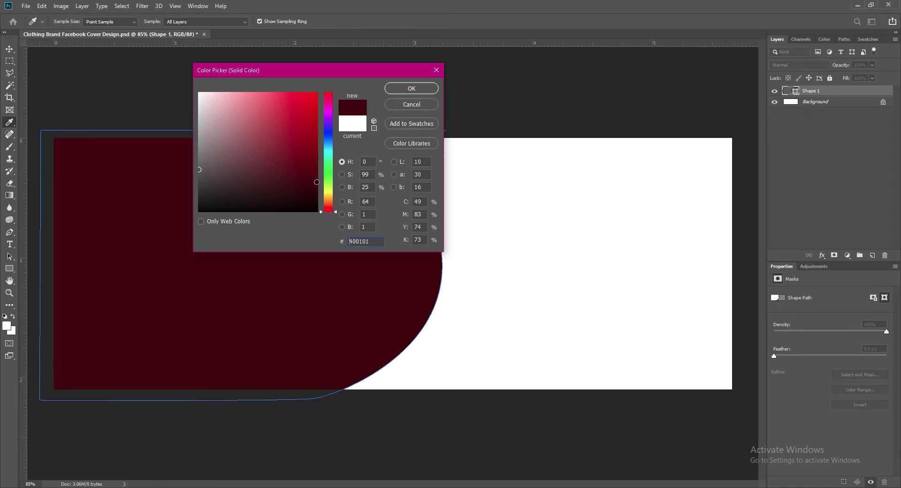
pyautogui.click(412, 88)
# Enlarge and rotate the wave clockwise so its edge reaches farther right.
pyautogui.hotkey('ctrl', 't')
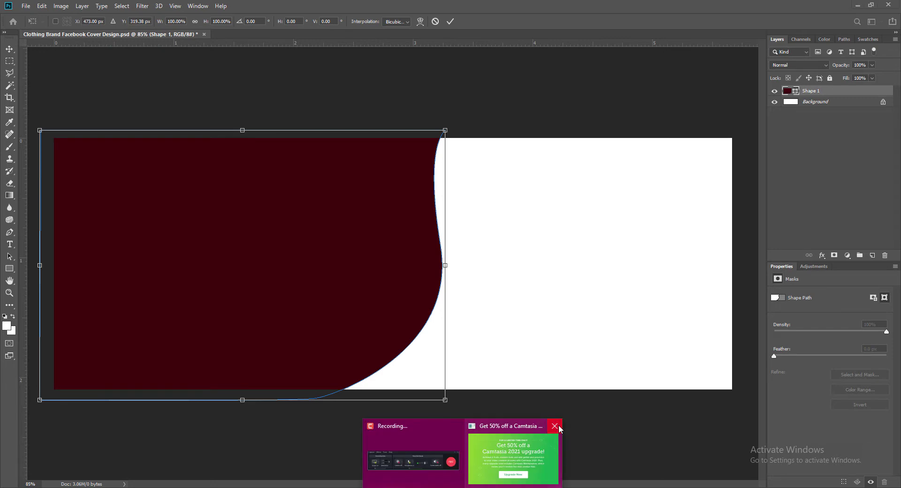
pyautogui.click(557, 425)
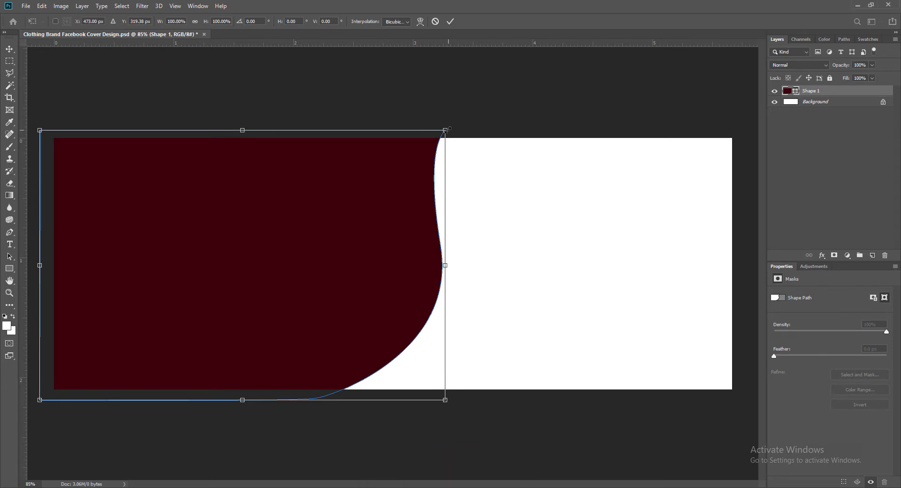
pyautogui.moveTo(446, 129); pyautogui.dragTo(485, 103)
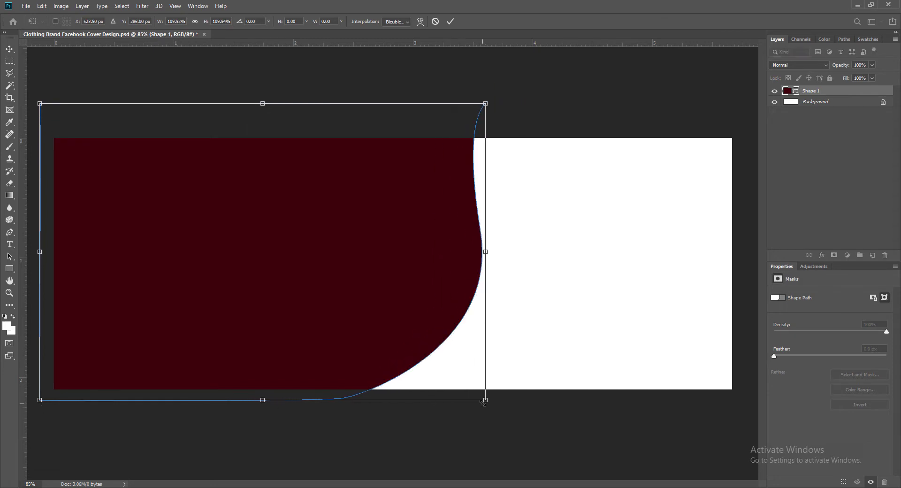
pyautogui.moveTo(484, 403); pyautogui.dragTo(516, 415)
pyautogui.moveTo(424, 206); pyautogui.dragTo(425, 220)
pyautogui.moveTo(532, 109); pyautogui.dragTo(546, 129)
pyautogui.moveTo(466, 197); pyautogui.dragTo(466, 171)
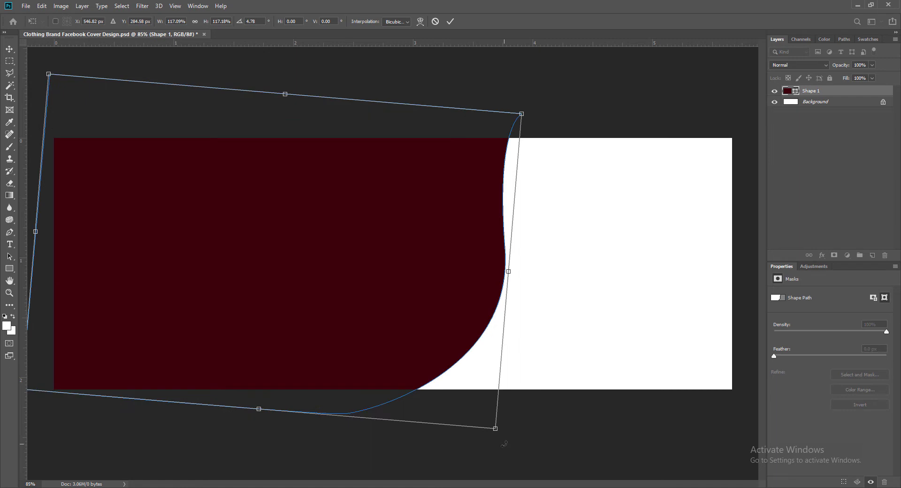
pyautogui.moveTo(504, 443); pyautogui.dragTo(502, 426)
pyautogui.moveTo(57, 83); pyautogui.dragTo(48, 55)
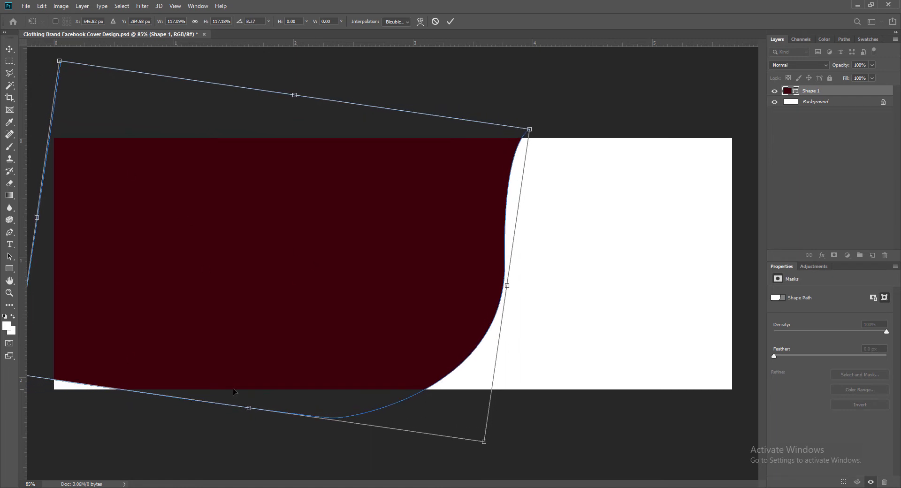
pyautogui.moveTo(249, 409); pyautogui.dragTo(258, 418)
pyautogui.press('Return')
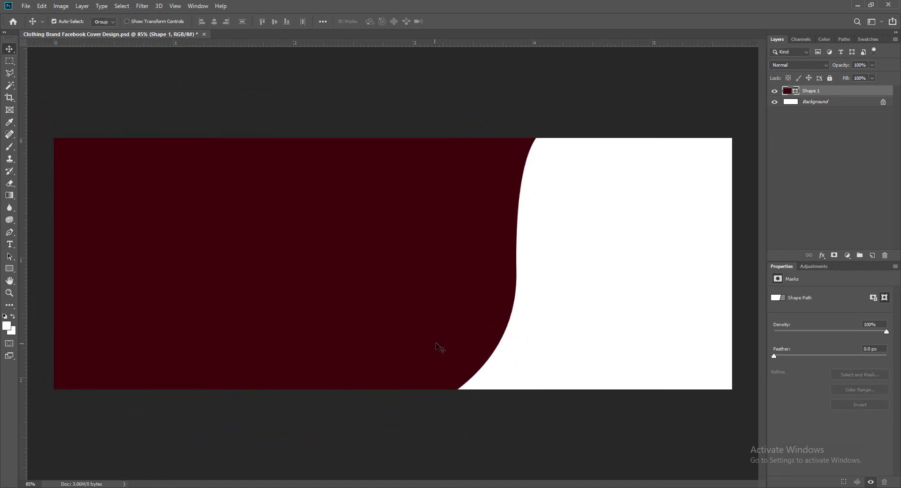
# Shift the wave about 110 px left, recolour it purple 8f00ae, and save.
pyautogui.moveTo(448, 328); pyautogui.dragTo(407, 316)
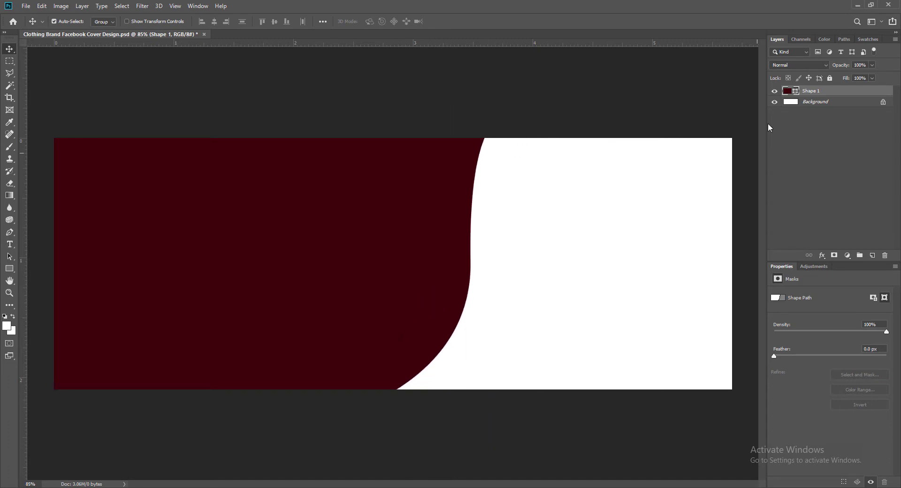
pyautogui.doubleClick(788, 92)
pyautogui.click(328, 116)
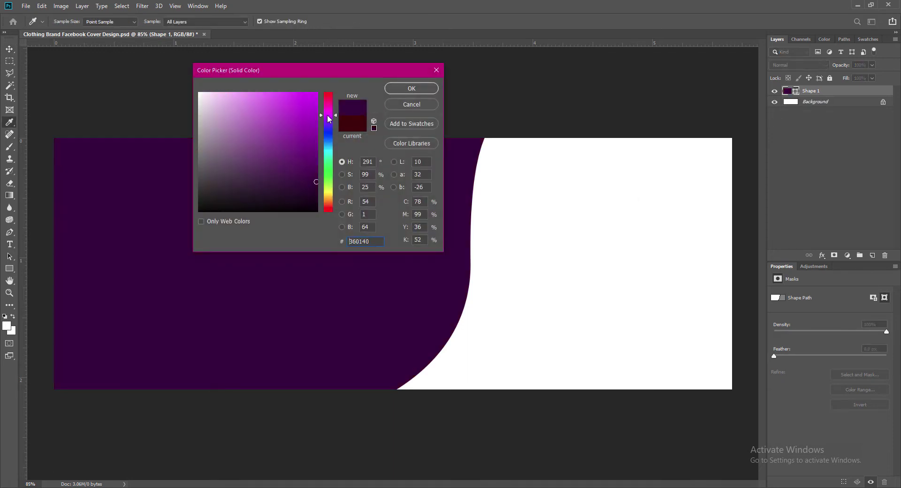
pyautogui.moveTo(316, 119); pyautogui.dragTo(317, 125)
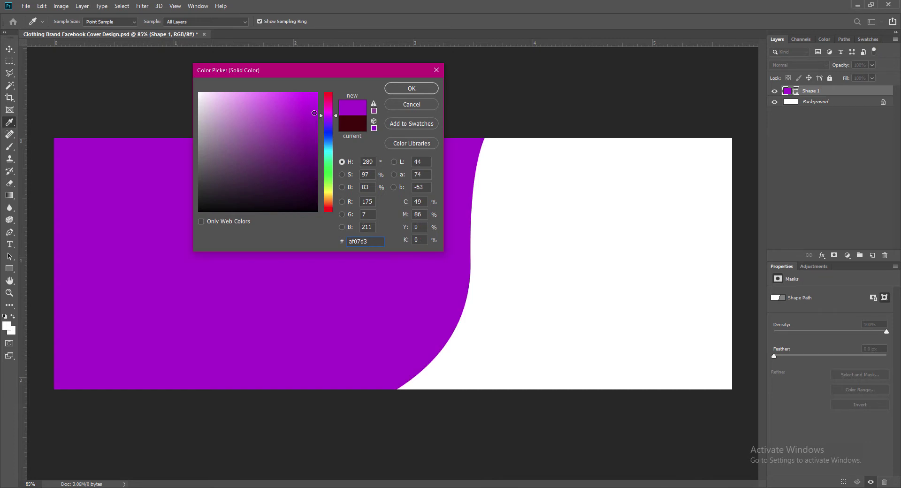
pyautogui.click(411, 88)
pyautogui.press('v')
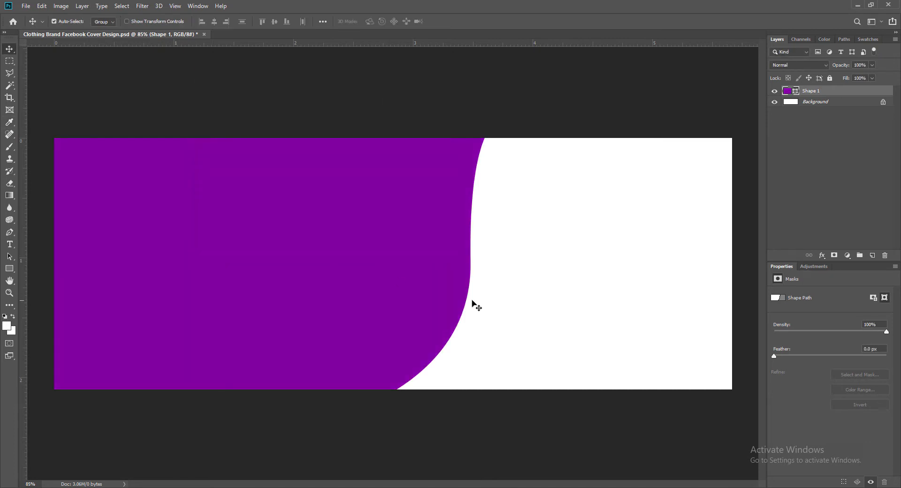
pyautogui.hotkey('ctrl', 's')
# Duplicate the purple wave and choose a light grey (about dedede) for the copy's fill.
pyautogui.moveTo(430, 293); pyautogui.dragTo(414, 300)
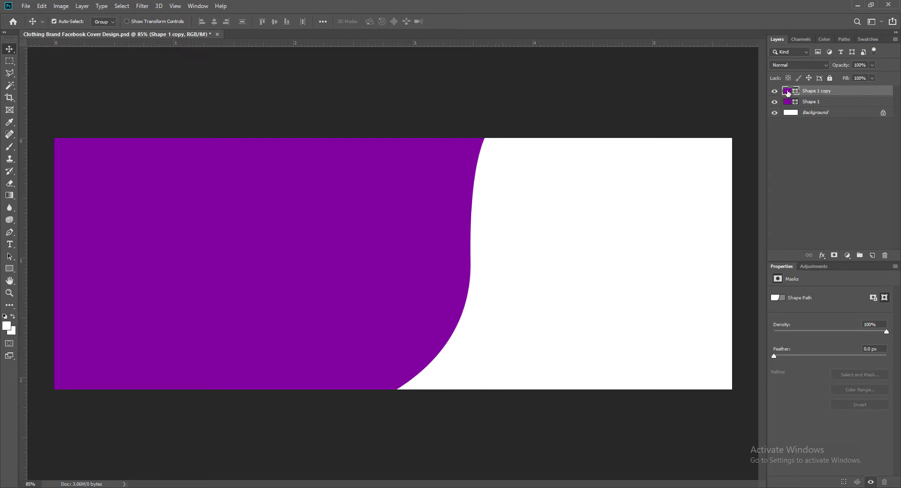
pyautogui.doubleClick(787, 93)
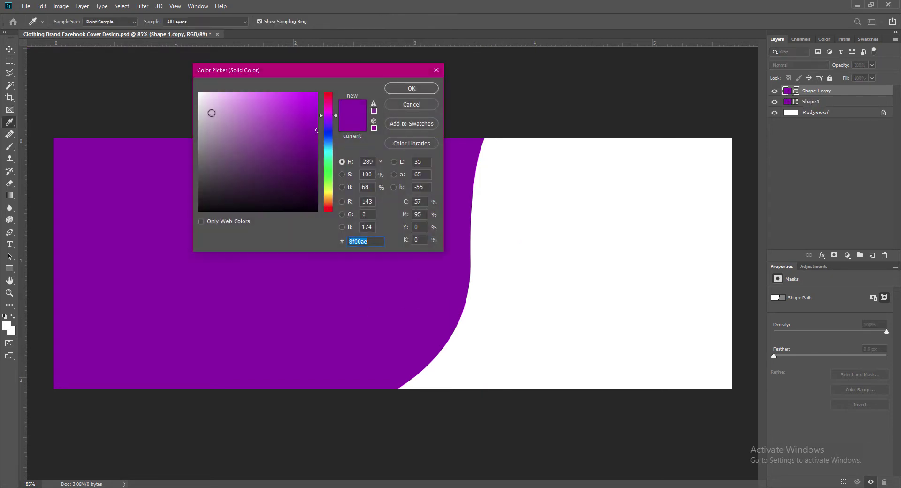
pyautogui.click(199, 105)
pyautogui.moveTo(200, 105); pyautogui.dragTo(198, 111)
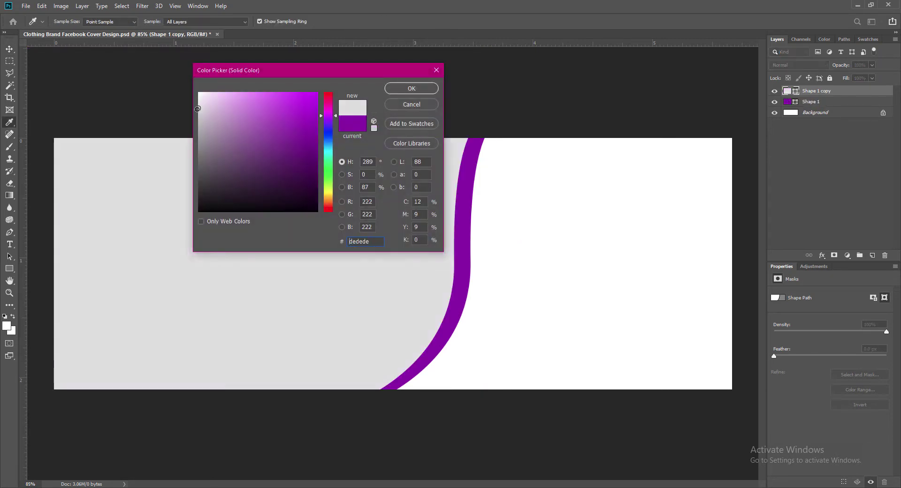
# Confirm the grey fill, nudge the grey wave right, and rotate it about 1.8°.
pyautogui.click(413, 89)
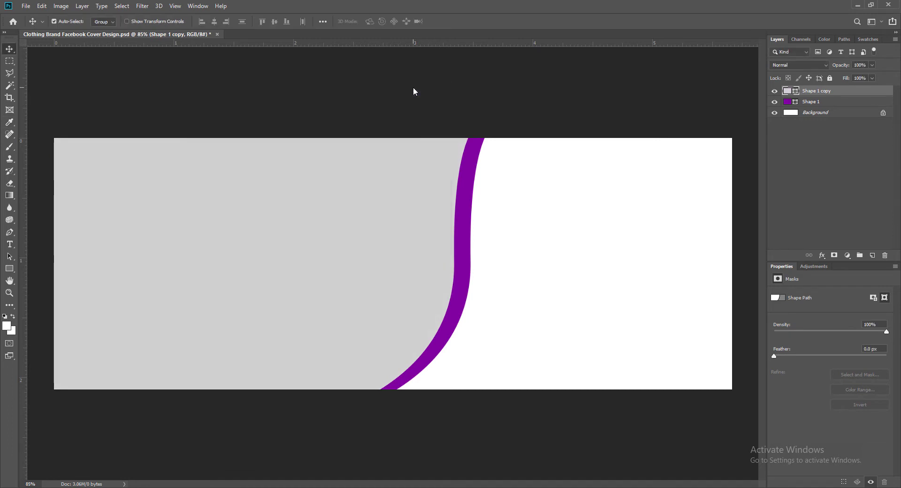
pyautogui.press('Right')
pyautogui.press('Right')
pyautogui.press('Right')
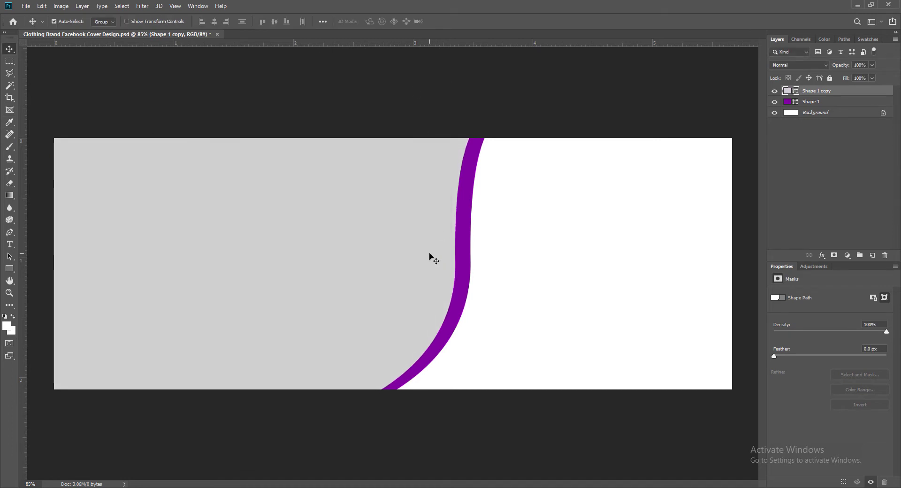
pyautogui.press('Right')
pyautogui.press('Right')
pyautogui.press('Right')
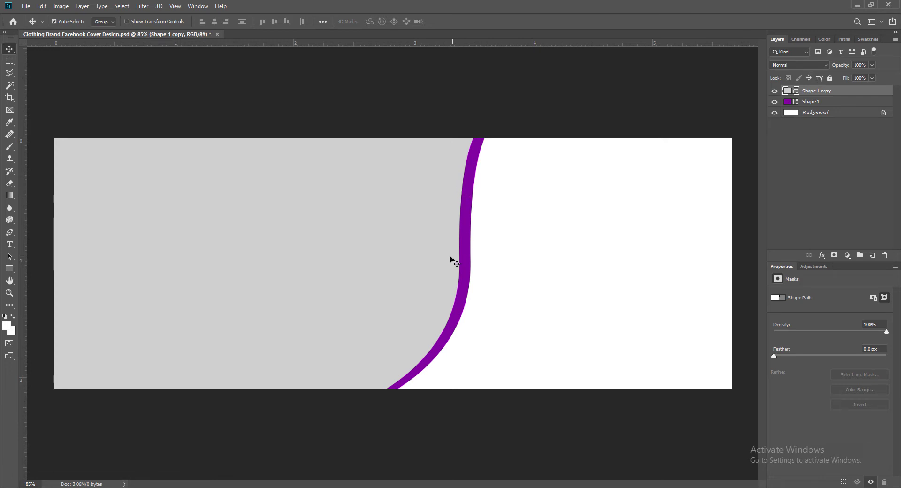
pyautogui.press('Right')
pyautogui.press('Right')
pyautogui.press('Right')
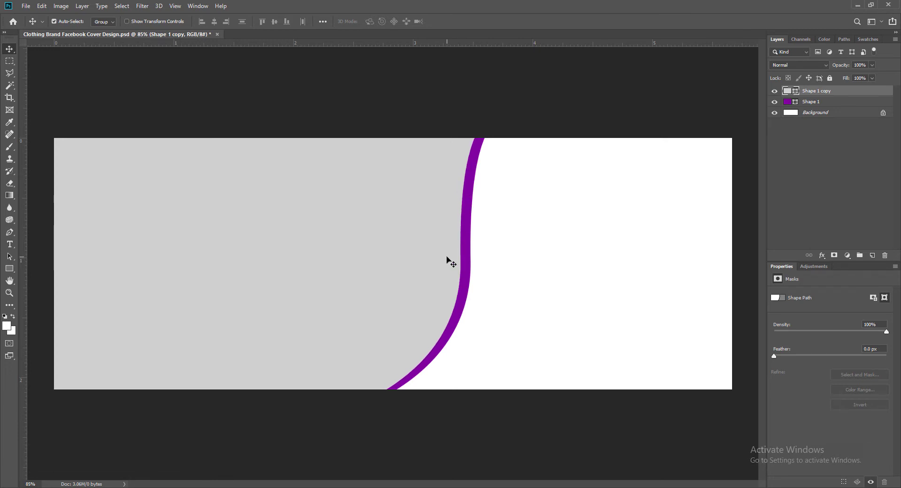
pyautogui.press('Left')
pyautogui.press('Left')
pyautogui.press('Left')
pyautogui.hotkey('ctrl', 't')
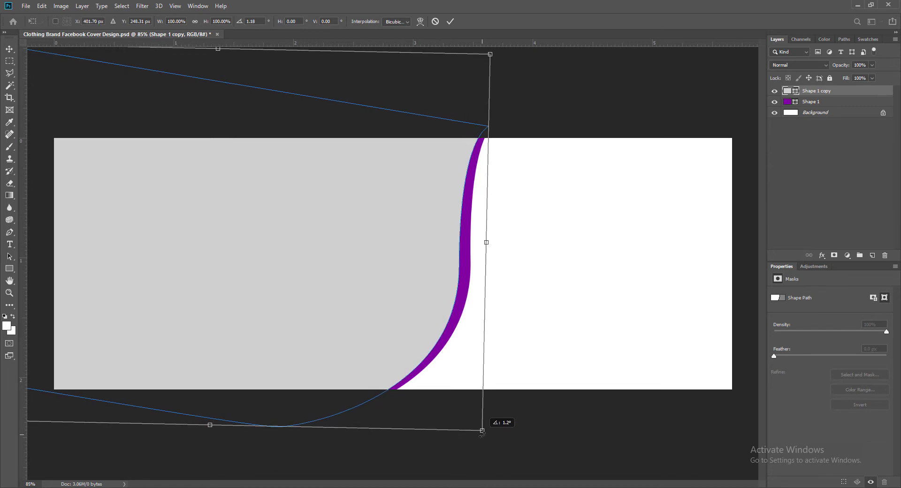
pyautogui.moveTo(511, 77); pyautogui.dragTo(510, 53)
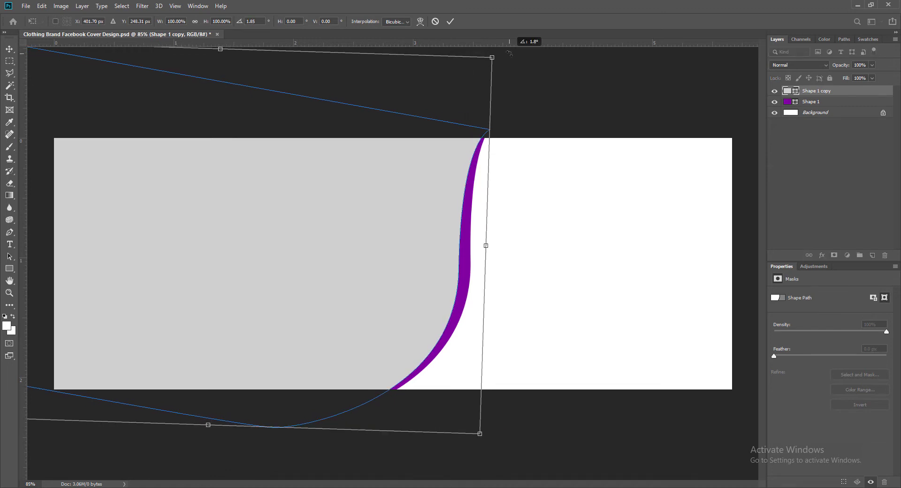
pyautogui.press('Return')
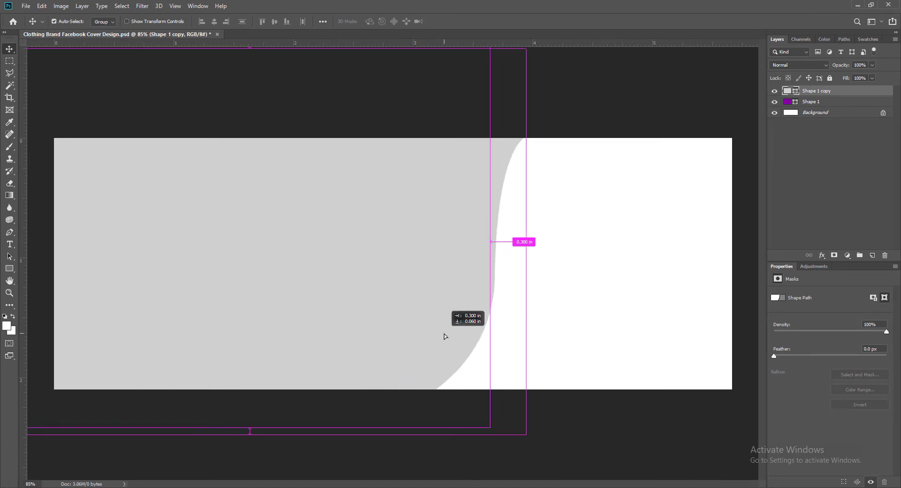
# Duplicate the grey wave to the right, move it beneath the purple wave, and slightly rotate and nudge it.
pyautogui.moveTo(413, 332)
pyautogui.mouseDown()
pyautogui.moveTo(460, 341)
pyautogui.moveTo(463, 330)
pyautogui.mouseUp()
pyautogui.hotkey('ctrl', '[')
pyautogui.hotkey('ctrl', '[')
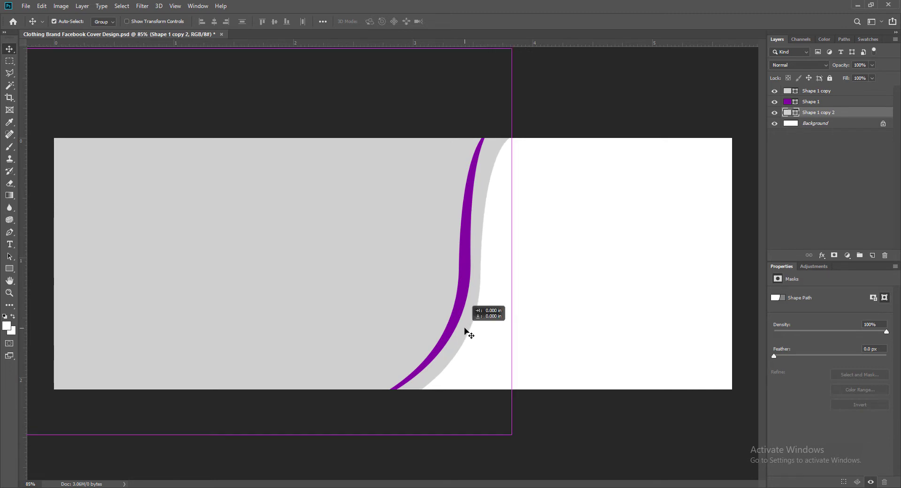
pyautogui.hotkey('ctrl', 't')
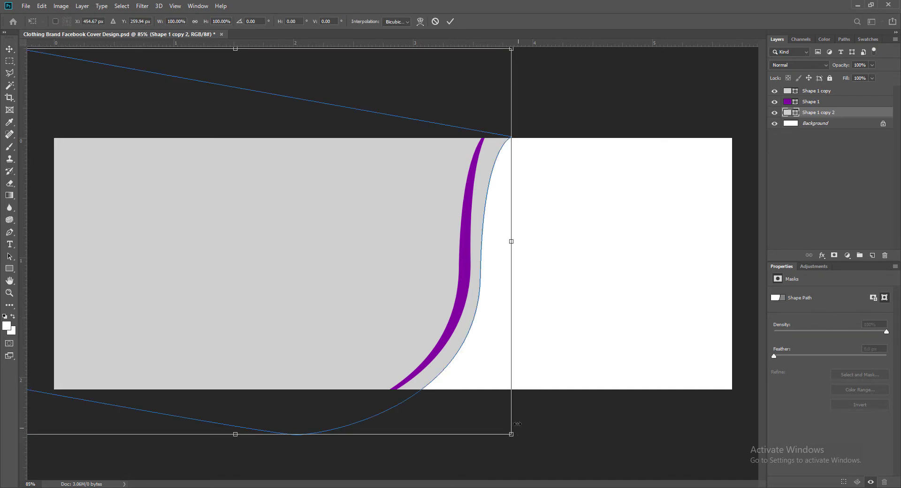
pyautogui.moveTo(511, 434); pyautogui.dragTo(506, 429)
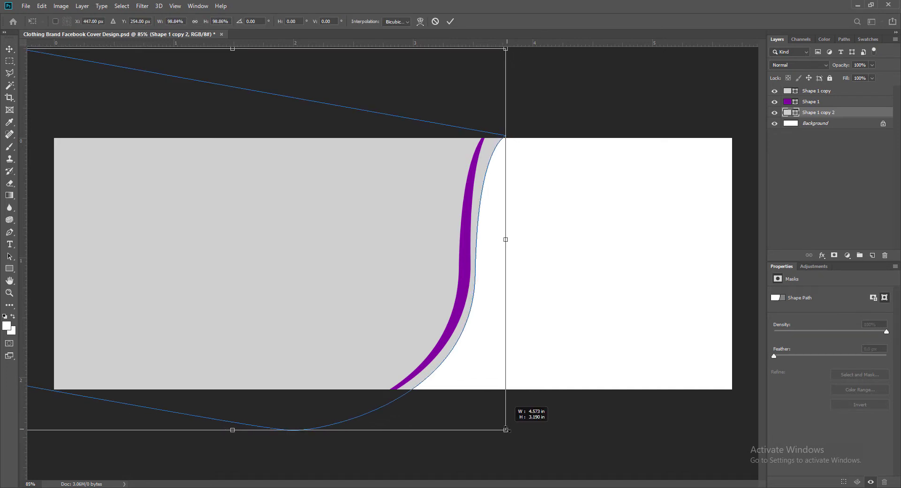
pyautogui.moveTo(513, 435); pyautogui.dragTo(511, 432)
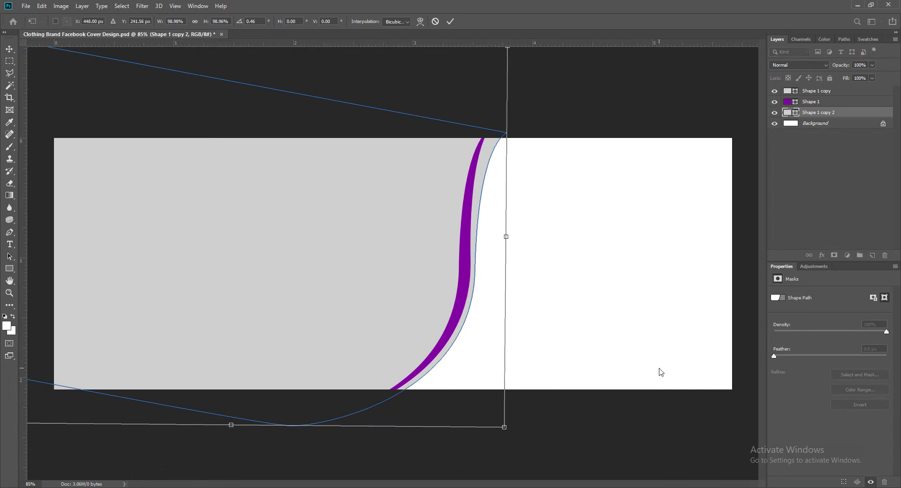
pyautogui.press('Up')
pyautogui.press('Up')
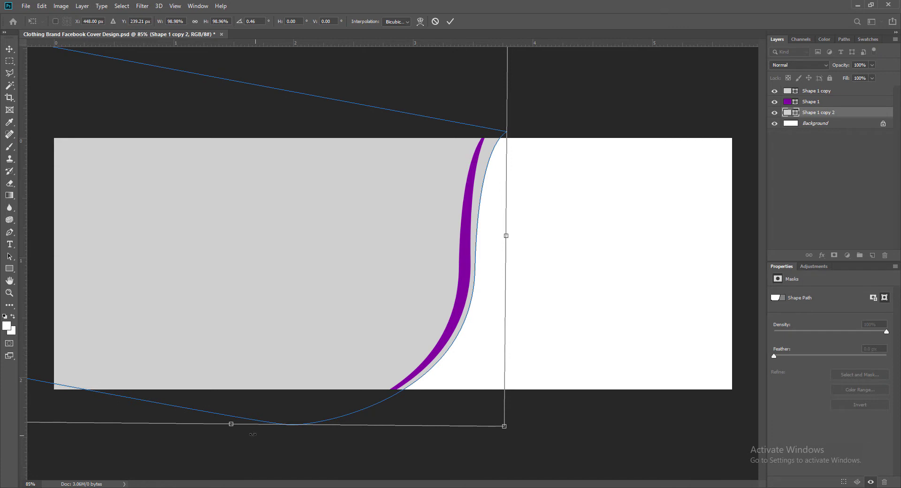
pyautogui.moveTo(231, 426); pyautogui.dragTo(231, 429)
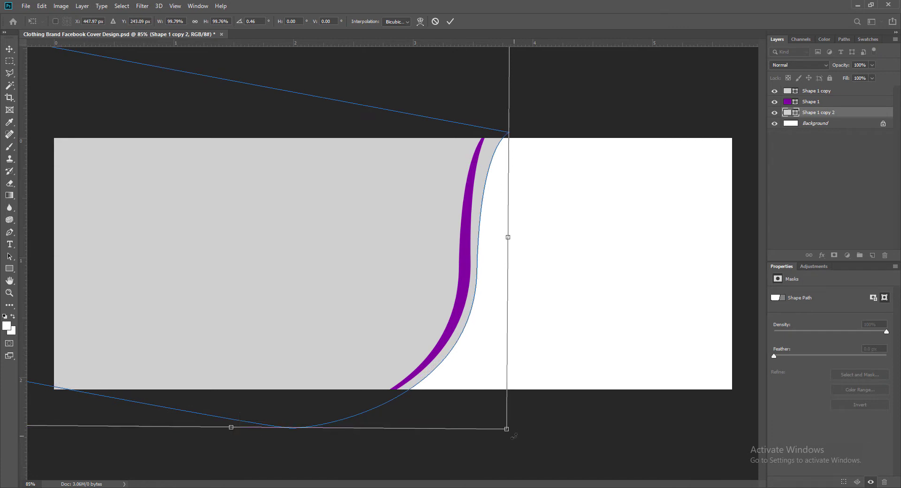
pyautogui.press('Left')
pyautogui.press('Left')
pyautogui.press('Left')
pyautogui.press('Left')
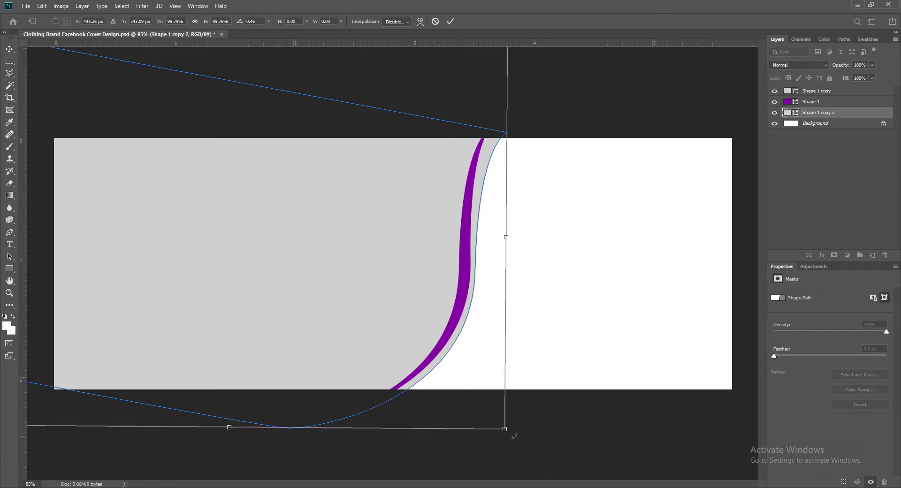
pyautogui.click(450, 21)
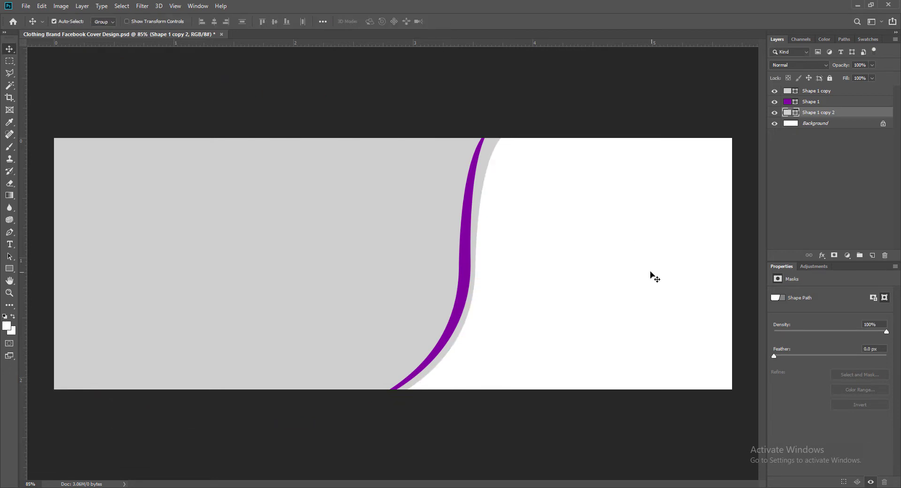
pyautogui.hotkey('ctrl', 't')
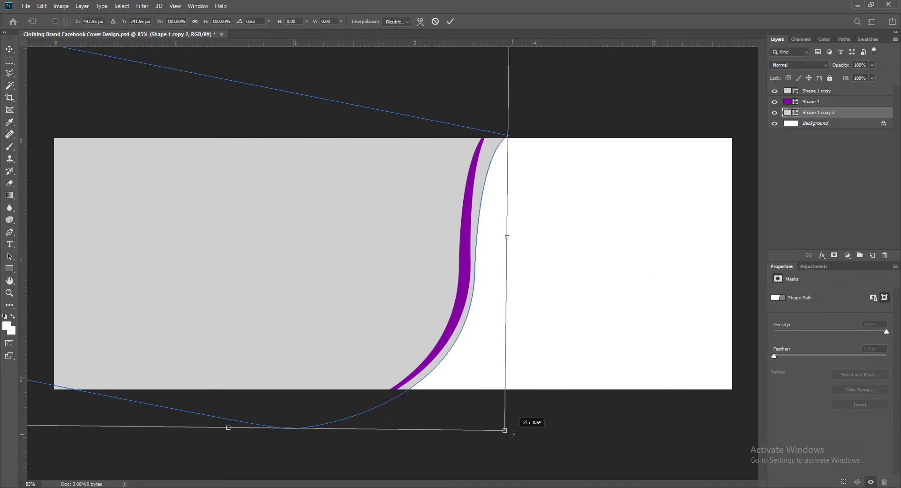
pyautogui.press('Return')
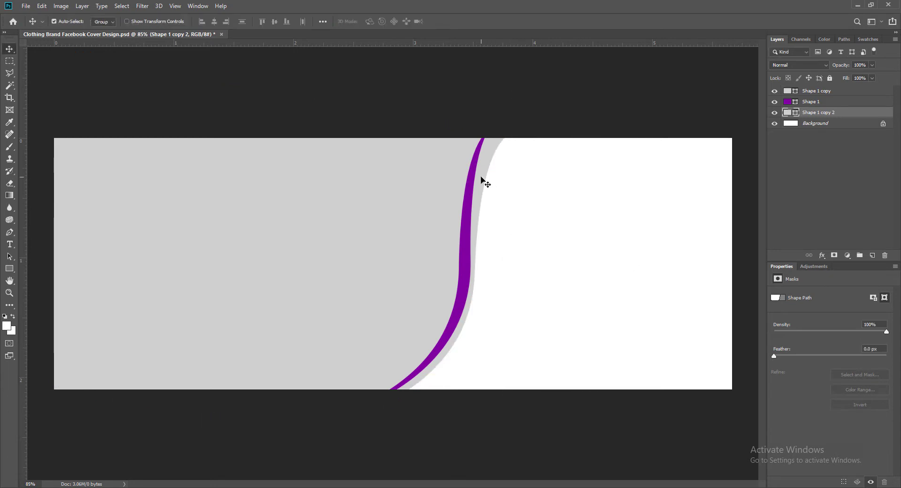
# Fill Shape 1 copy 2 with light lavender f0bcfb and save.
pyautogui.doubleClick(788, 113)
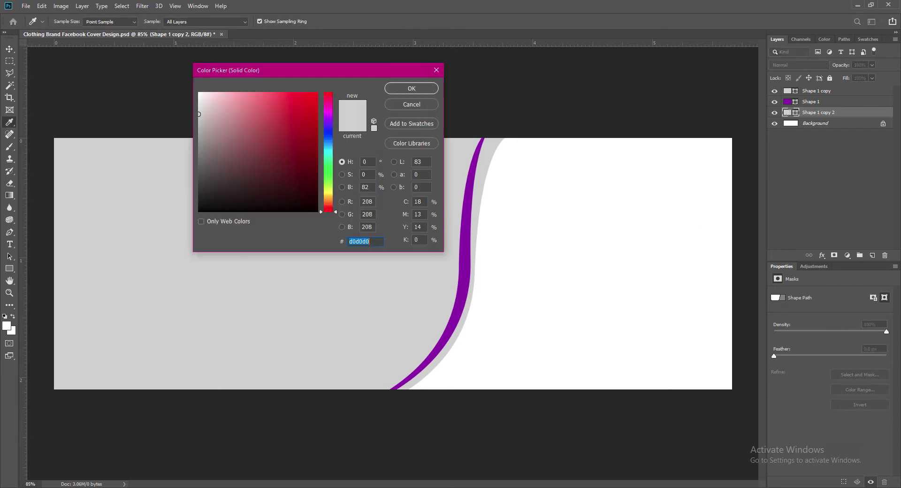
pyautogui.click(220, 94)
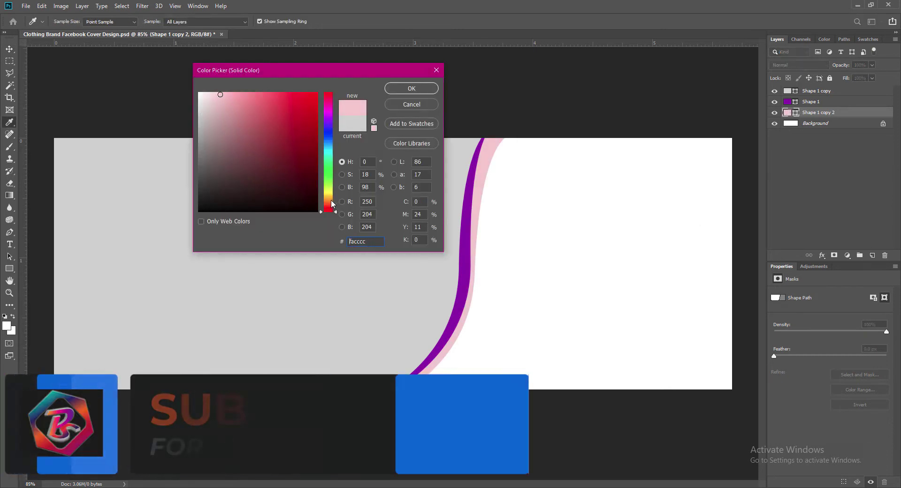
pyautogui.moveTo(331, 199); pyautogui.dragTo(329, 115)
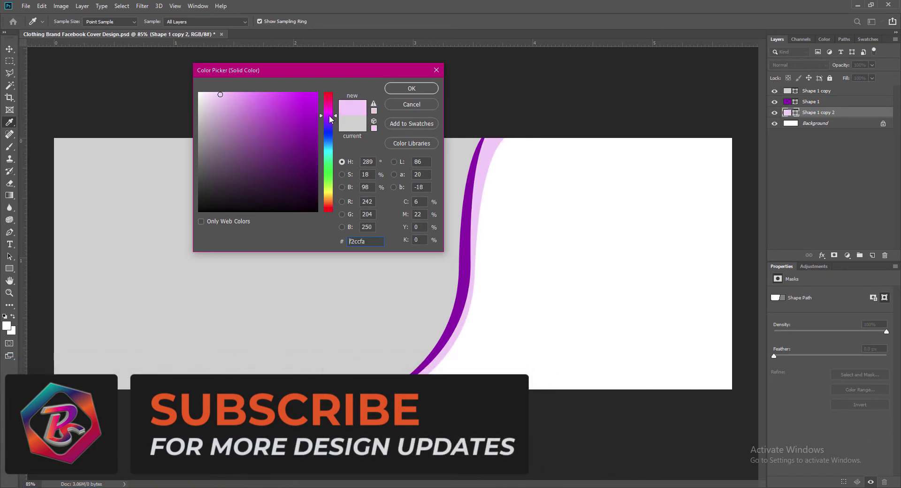
pyautogui.click(228, 94)
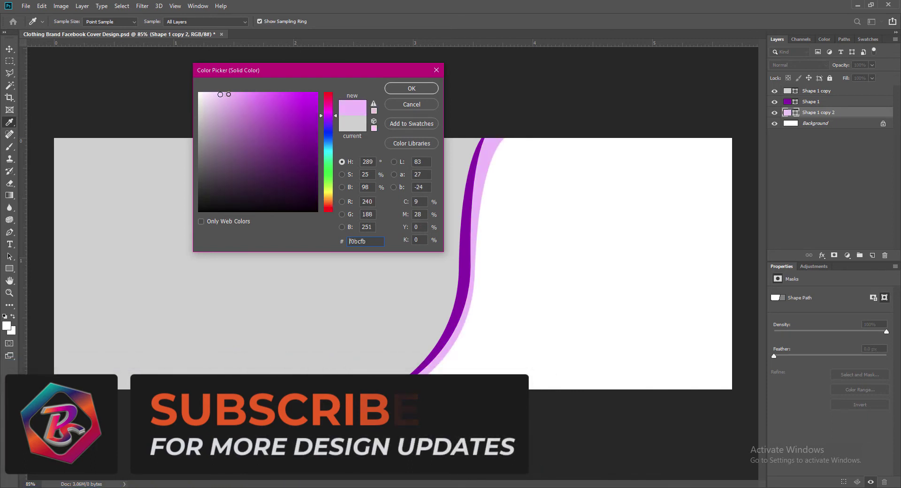
pyautogui.click(412, 88)
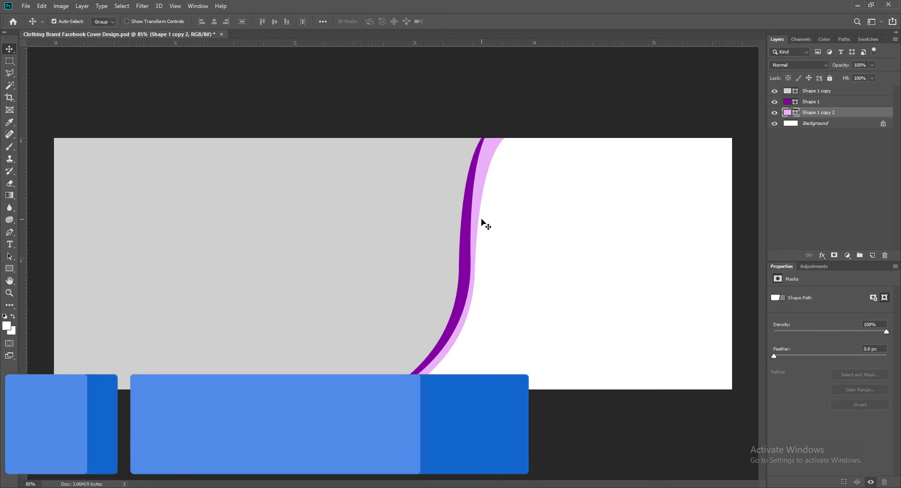
pyautogui.hotkey('ctrl', 's')
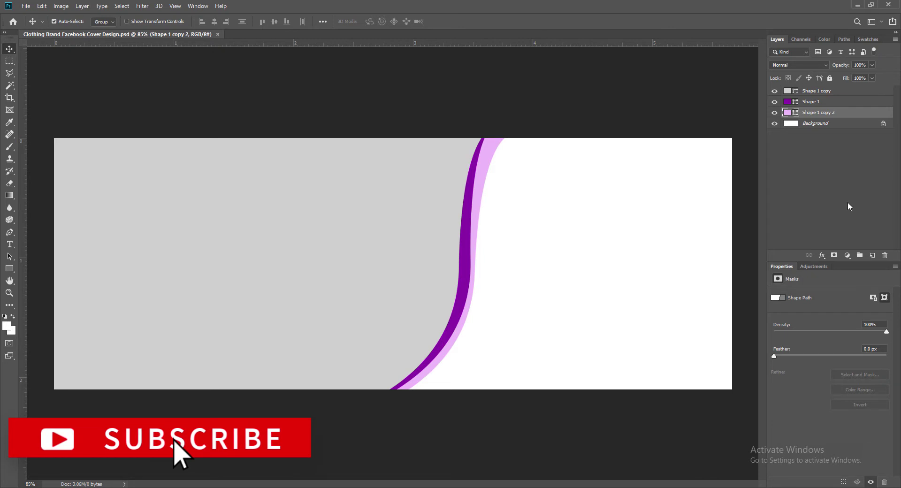
# Add a layer above Shape 1 copy and draw a curved Shape 2 at the top-left corner.
pyautogui.click(442, 267)
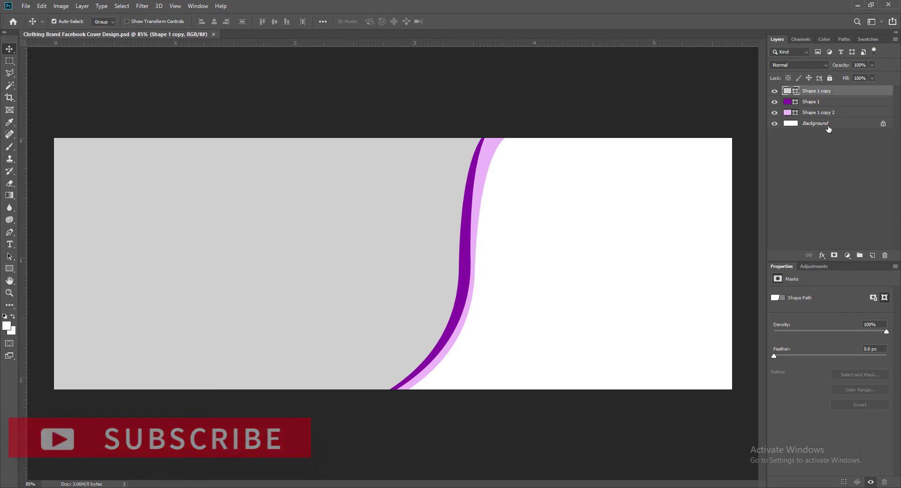
pyautogui.click(872, 255)
pyautogui.click(9, 232)
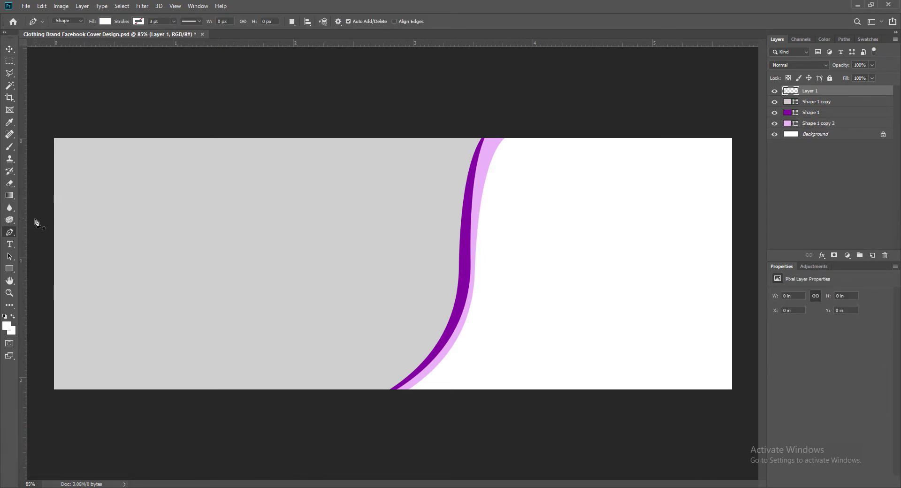
pyautogui.click(48, 241)
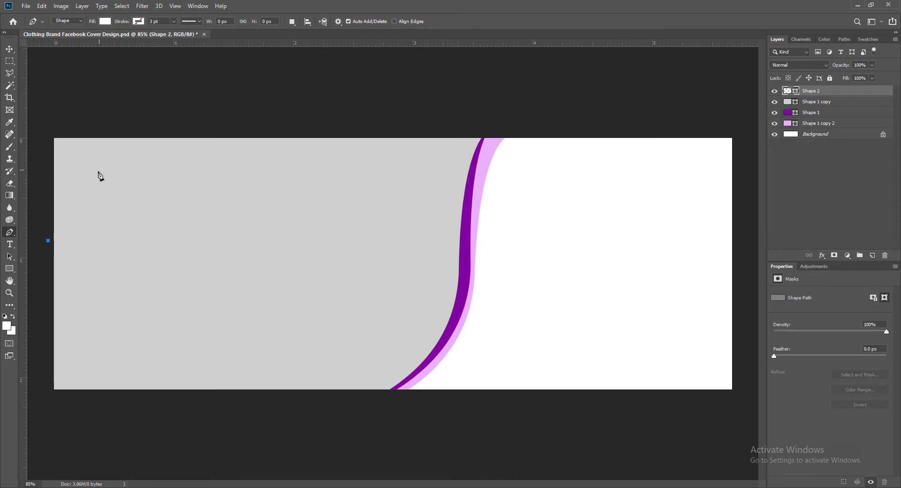
pyautogui.moveTo(103, 162); pyautogui.dragTo(151, 142)
pyautogui.moveTo(151, 142); pyautogui.dragTo(158, 133)
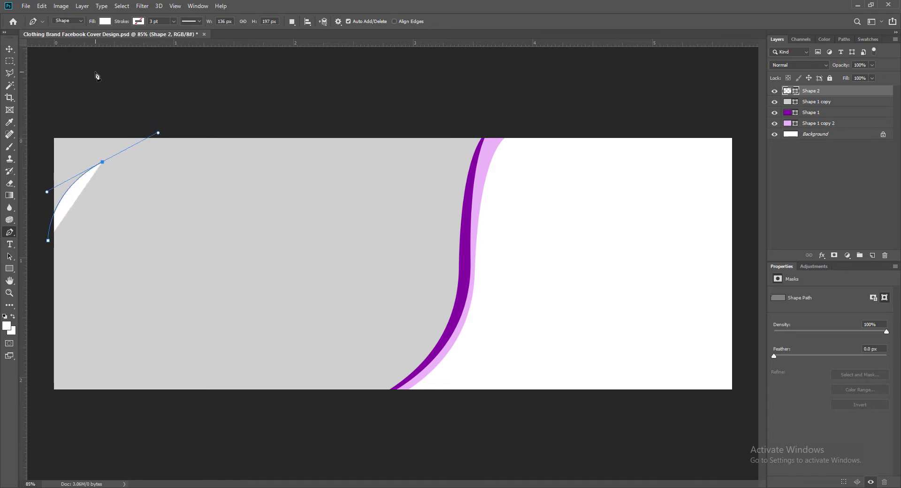
pyautogui.moveTo(81, 66); pyautogui.dragTo(84, 71)
pyautogui.click(31, 70)
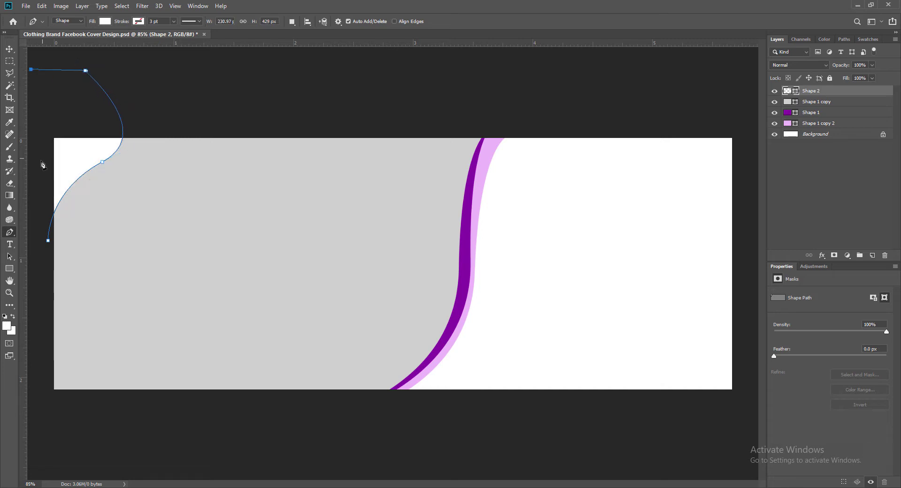
pyautogui.click(48, 240)
pyautogui.click(9, 49)
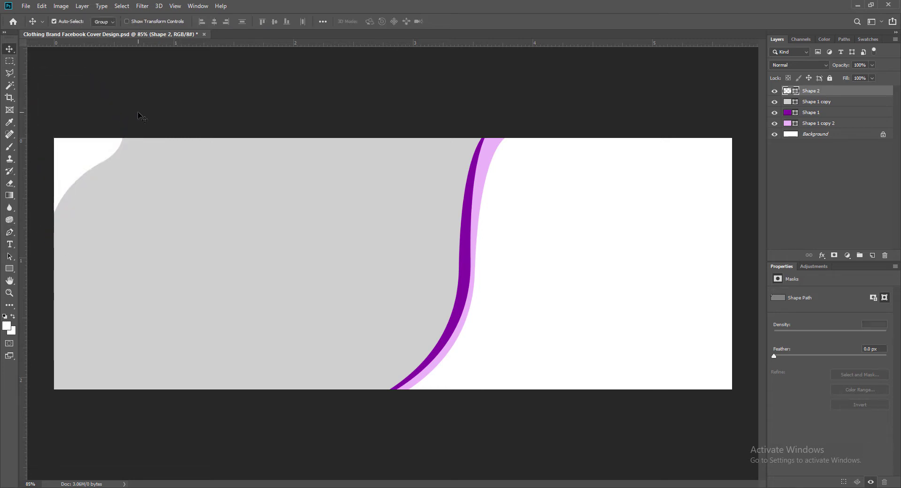
pyautogui.click(252, 98)
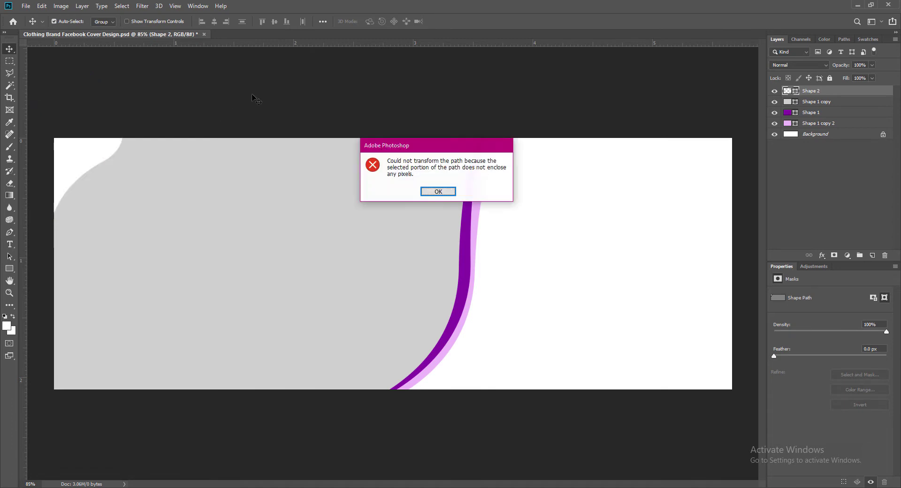
pyautogui.press('Return')
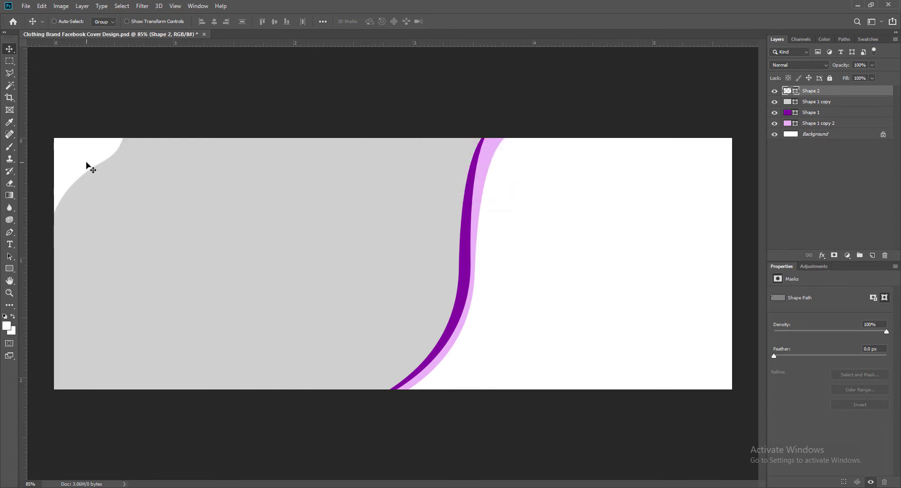
# Scale Shape 2 to about 142%, rotate it about -9.4°, and position it at the top-left.
pyautogui.hotkey('ctrl', 't')
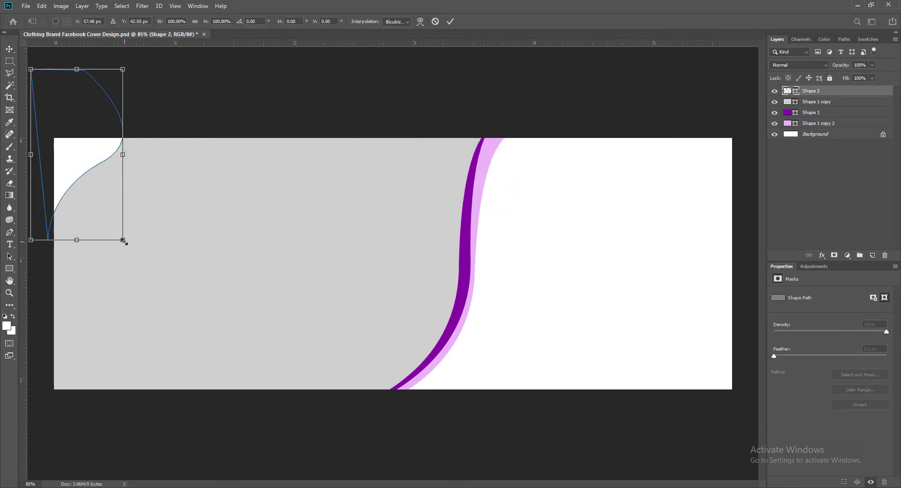
pyautogui.moveTo(123, 240); pyautogui.dragTo(161, 312)
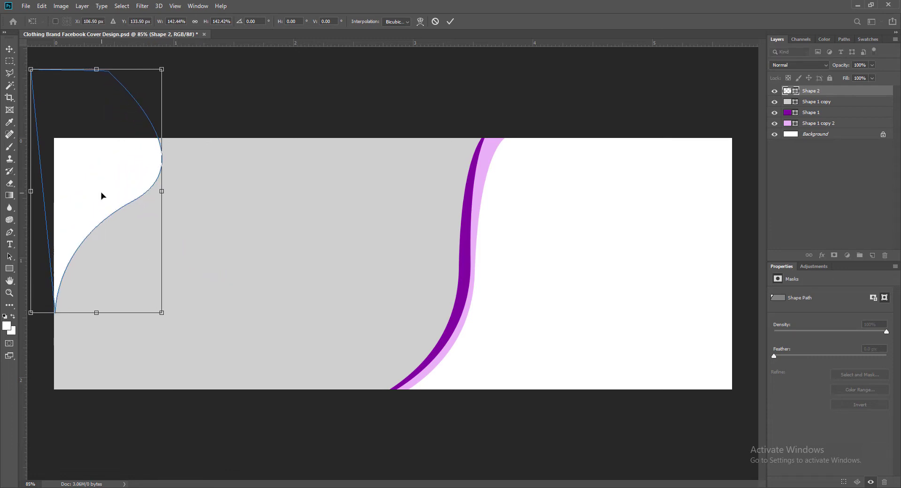
pyautogui.press('Return')
pyautogui.moveTo(102, 195); pyautogui.dragTo(107, 160)
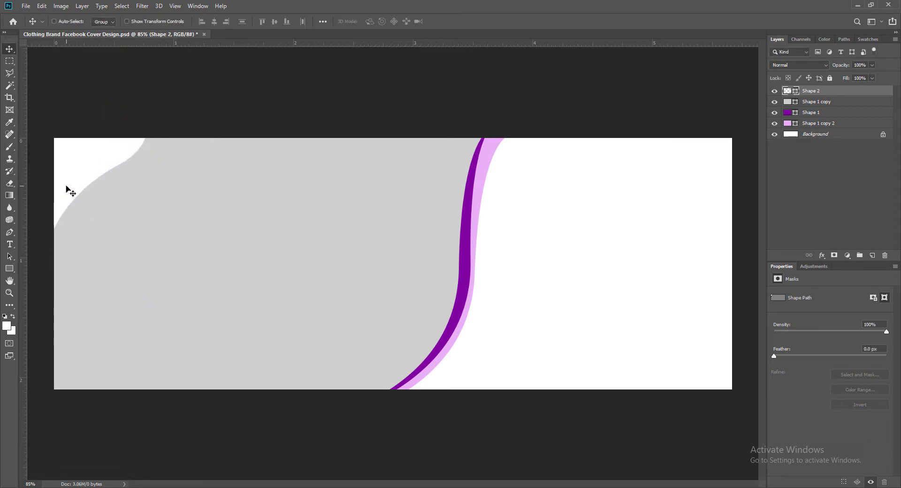
pyautogui.hotkey('ctrl', 't')
pyautogui.moveTo(150, 276); pyautogui.dragTo(171, 268)
pyautogui.moveTo(122, 217)
pyautogui.mouseDown()
pyautogui.moveTo(70, 181)
pyautogui.moveTo(78, 175)
pyautogui.mouseUp()
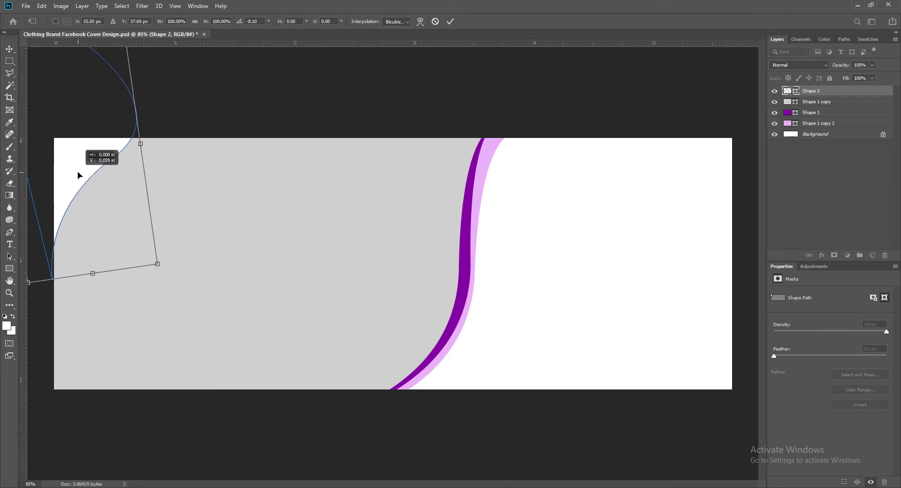
pyautogui.moveTo(37, 282); pyautogui.dragTo(31, 288)
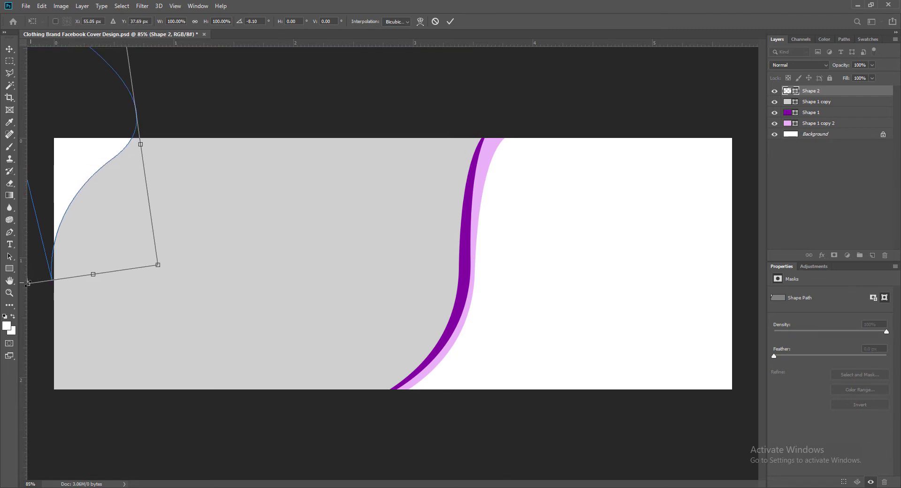
pyautogui.moveTo(167, 279); pyautogui.dragTo(169, 277)
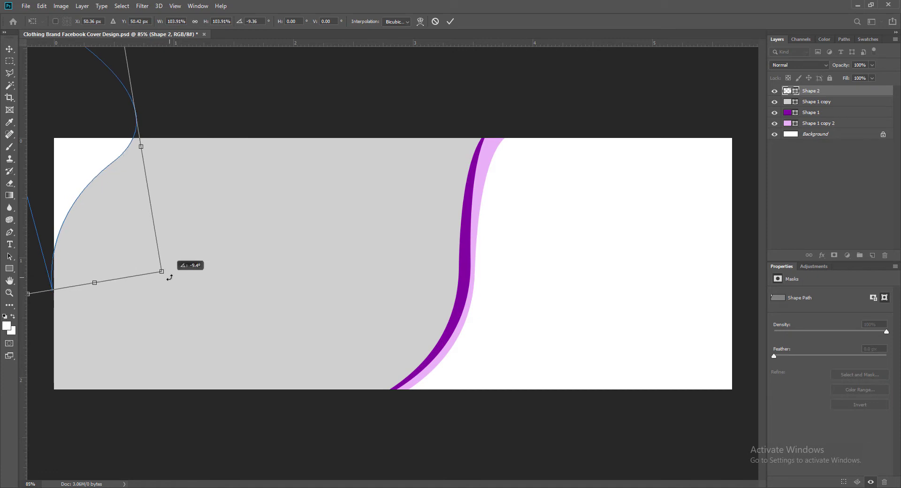
pyautogui.press('Return')
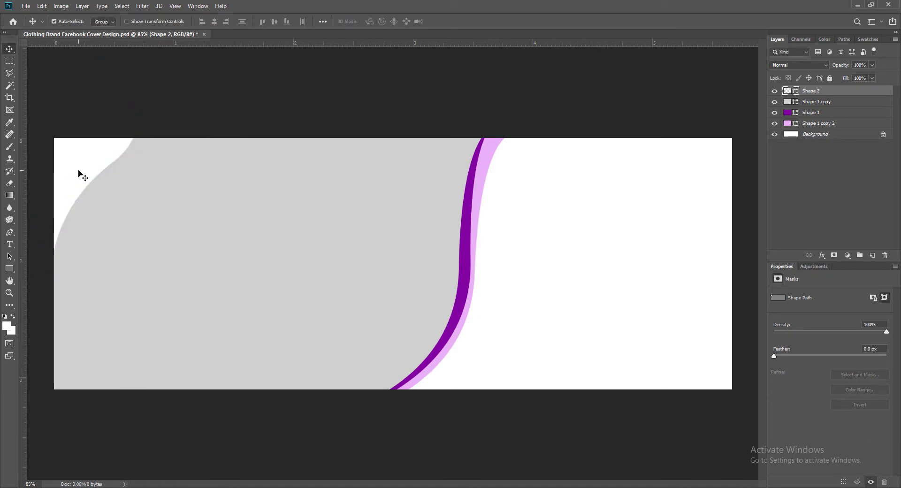
pyautogui.moveTo(81, 169); pyautogui.dragTo(79, 180)
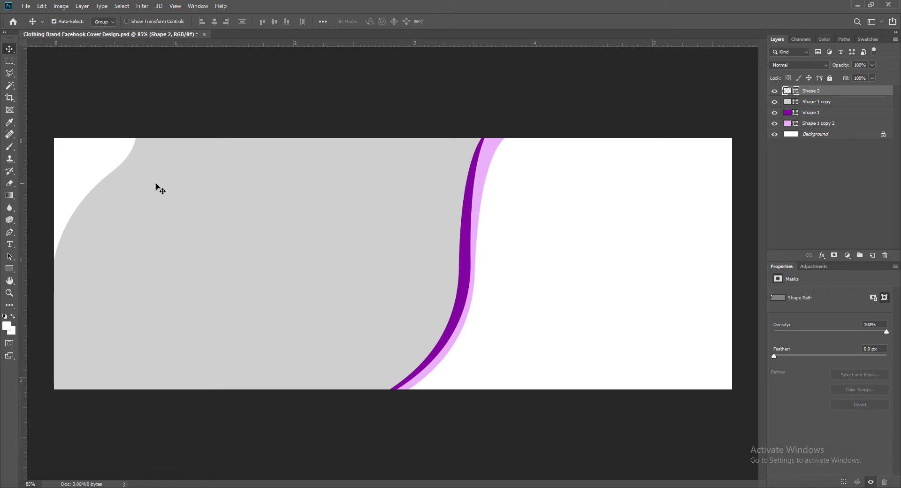
# Fill the corner Shape 2 with purple sampled from the existing wave.
pyautogui.doubleClick(787, 91)
pyautogui.click(467, 288)
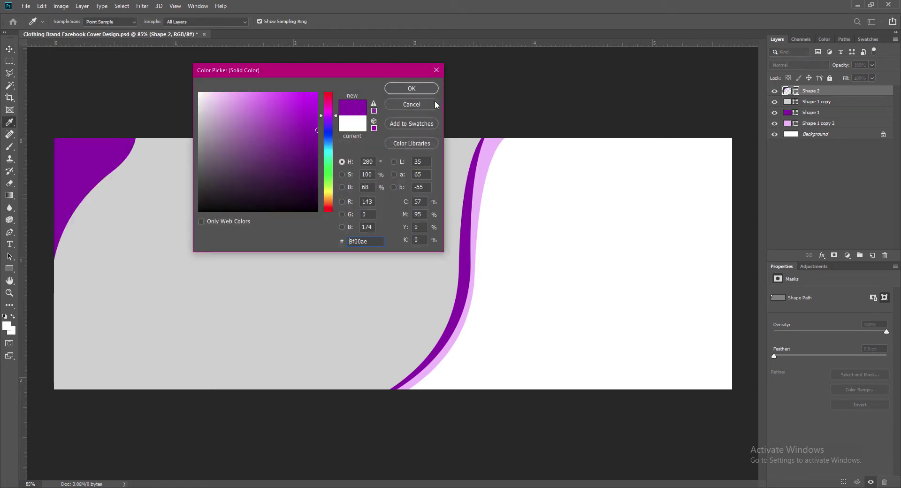
pyautogui.click(423, 88)
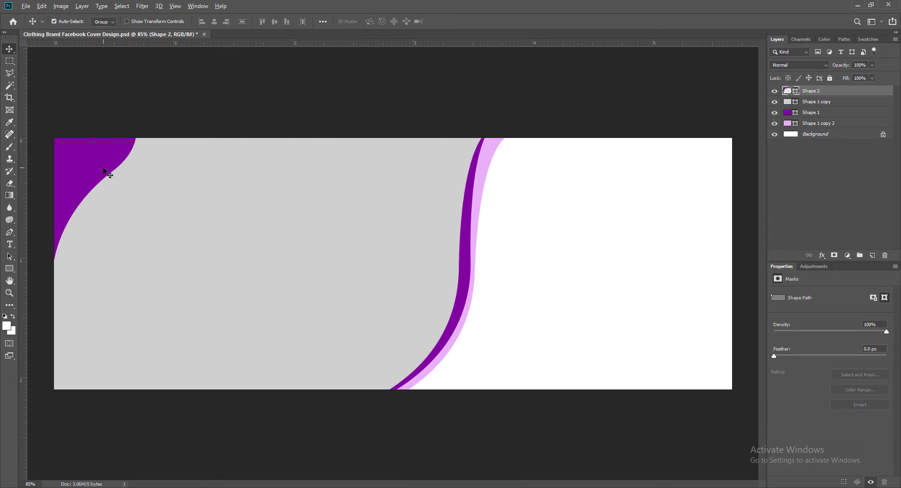
# Duplicate the corner shape, fill the copy light pink, and rotate it about 4°.
pyautogui.moveTo(104, 167); pyautogui.dragTo(101, 158)
pyautogui.doubleClick(788, 92)
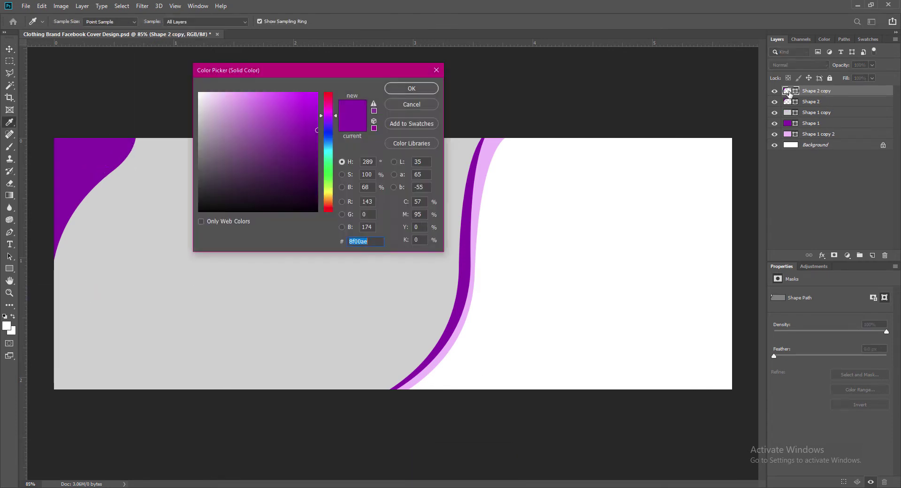
pyautogui.click(488, 159)
pyautogui.click(409, 90)
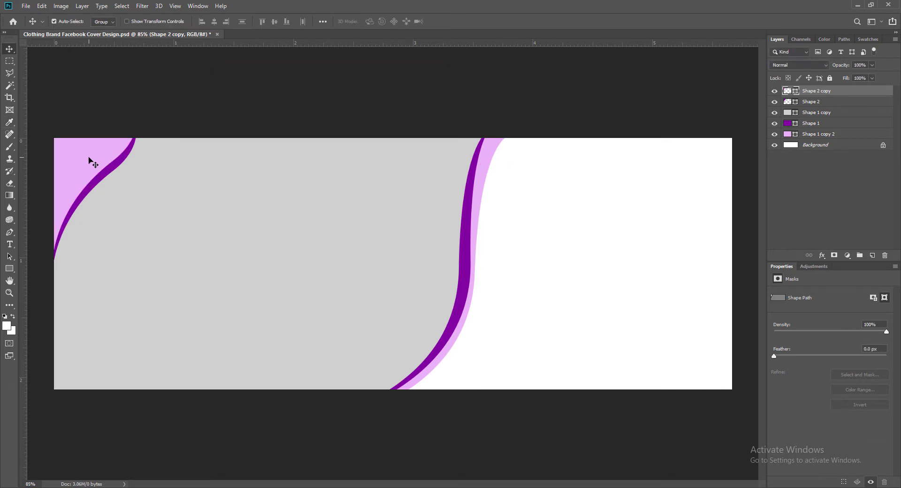
pyautogui.hotkey('ctrl', 't')
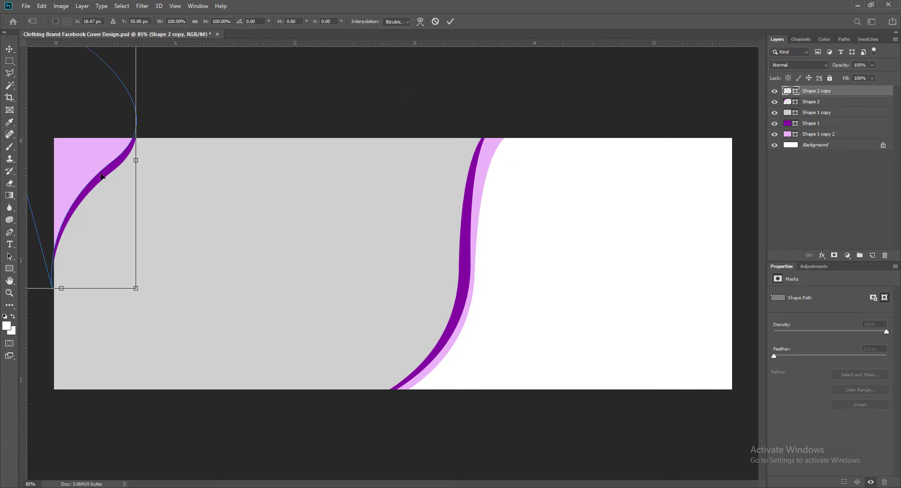
pyautogui.moveTo(143, 291); pyautogui.dragTo(137, 291)
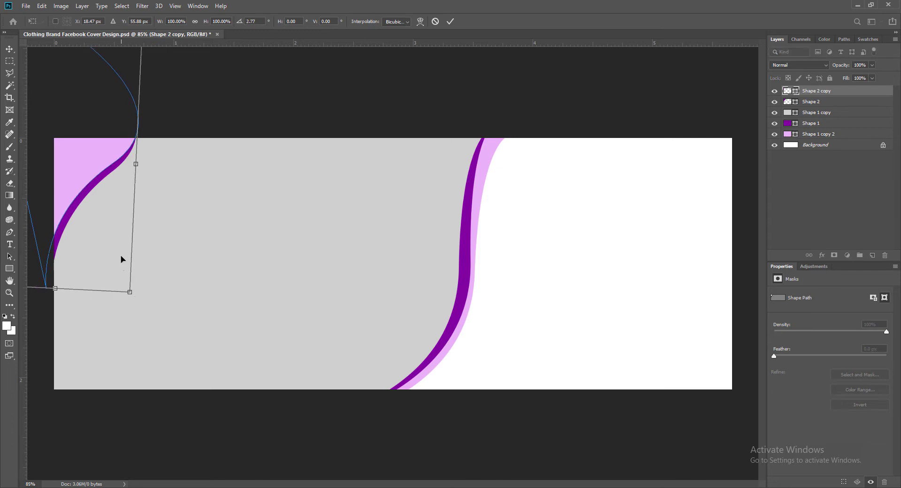
pyautogui.press('Return')
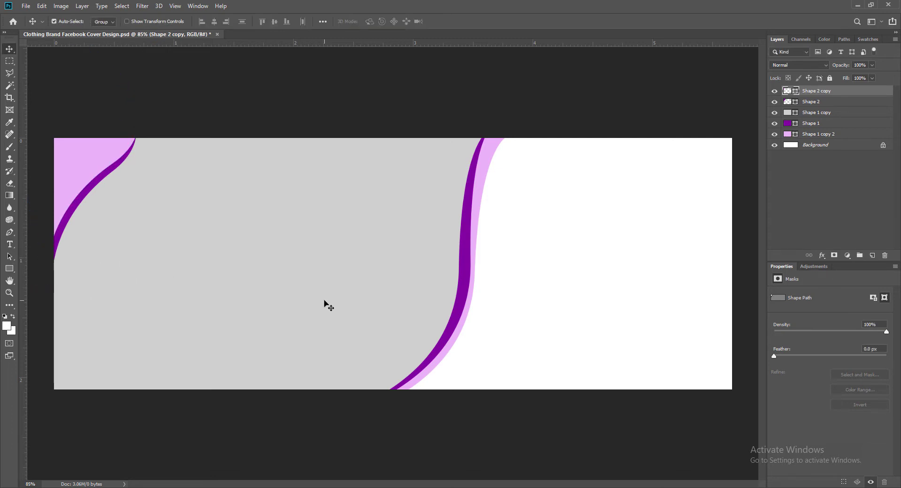
# Select Shape 2 with its copy and nudge the pair into place with the arrow keys.
pyautogui.keyDown('shift'); pyautogui.click(89, 188); pyautogui.keyUp('shift')
pyautogui.press('Left')
pyautogui.press('Left')
pyautogui.press('Left')
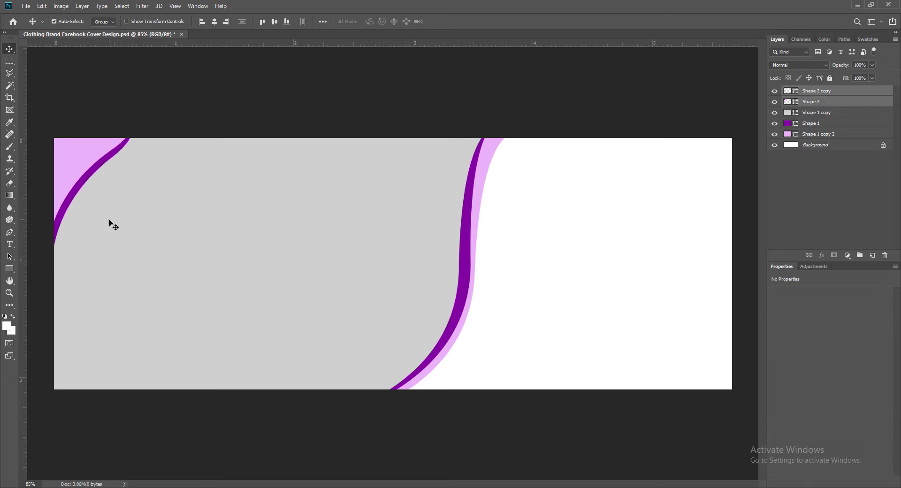
pyautogui.press('Left')
pyautogui.press('Left')
pyautogui.press('Left')
pyautogui.press('Left')
pyautogui.press('Left')
pyautogui.press('Left')
pyautogui.press('Left')
pyautogui.press('Left')
pyautogui.press('Left')
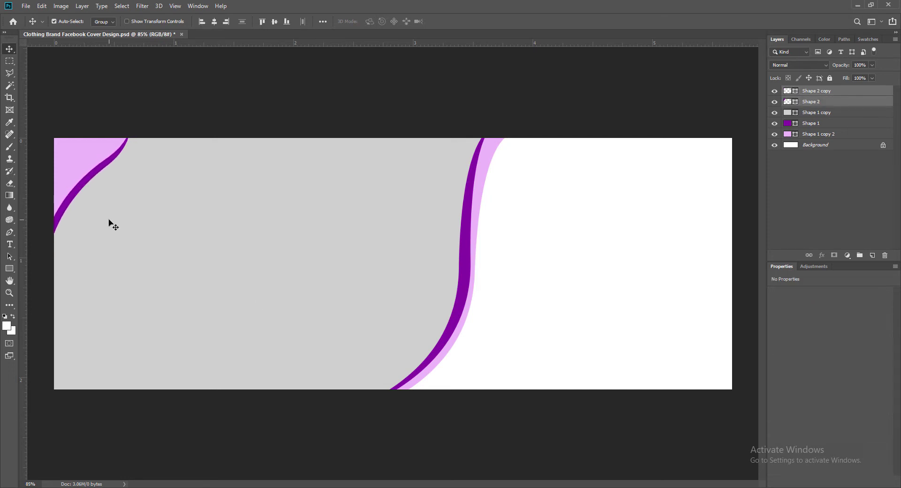
pyautogui.press('Right')
pyautogui.press('Right')
pyautogui.press('Right')
pyautogui.press('Right')
pyautogui.press('Right')
pyautogui.press('Right')
pyautogui.press('Right')
pyautogui.press('Right')
pyautogui.press('Right')
pyautogui.press('Right')
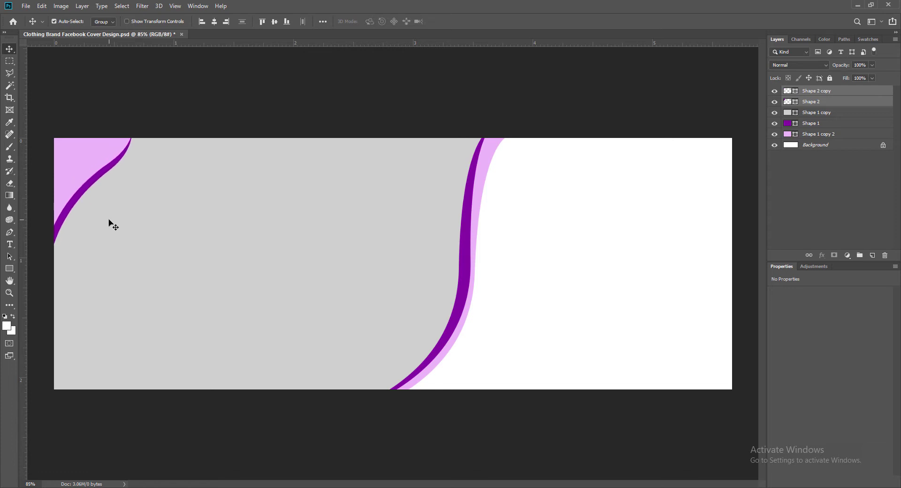
pyautogui.press('Right')
pyautogui.press('Right')
pyautogui.press('Right')
pyautogui.press('Right')
pyautogui.press('Right')
pyautogui.press('Right')
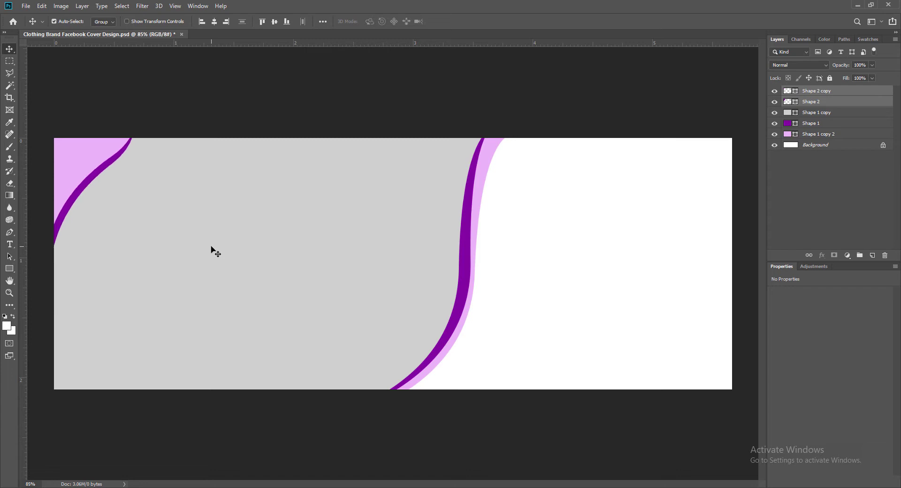
pyautogui.press('Right')
pyautogui.press('Right')
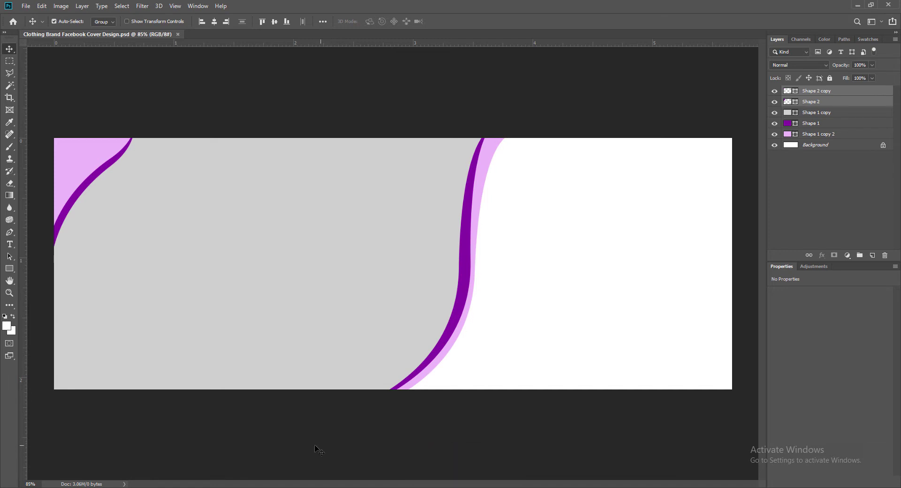
# Recolour the large grey wave to e5e4e4, save, and add an empty layer above Background.
pyautogui.doubleClick(787, 113)
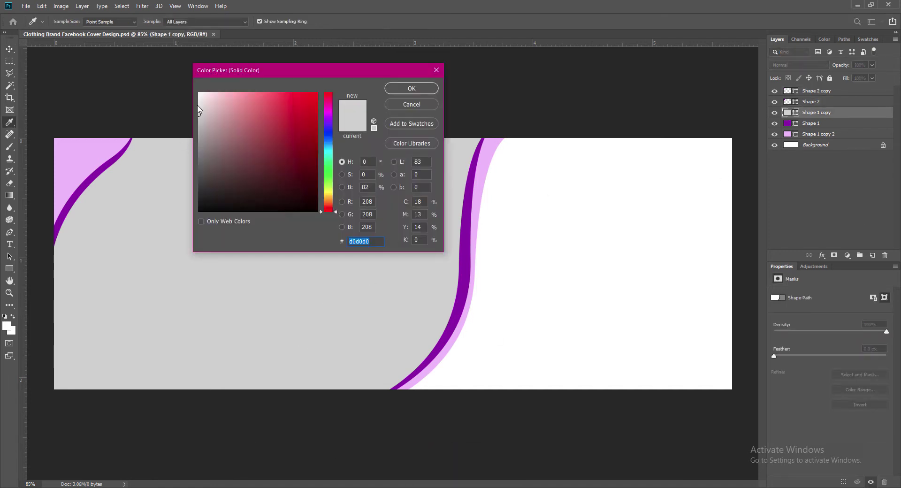
pyautogui.click(199, 104)
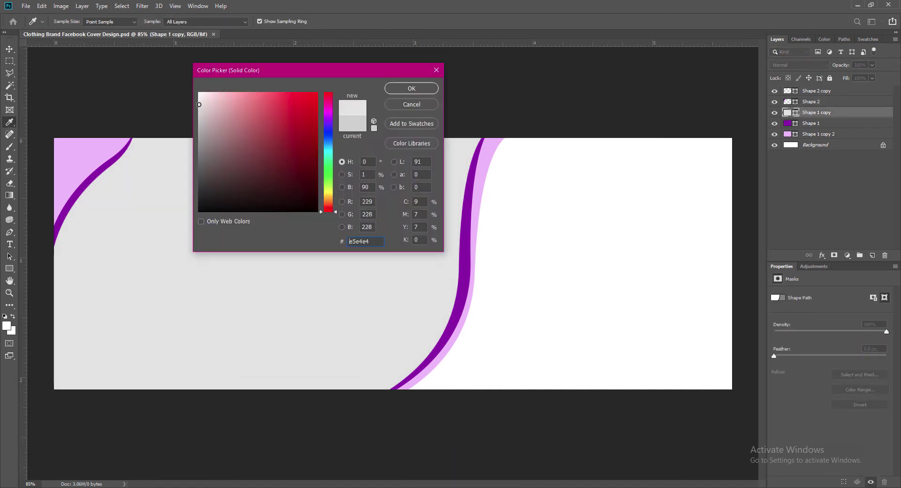
pyautogui.click(412, 89)
pyautogui.hotkey('ctrl', 's')
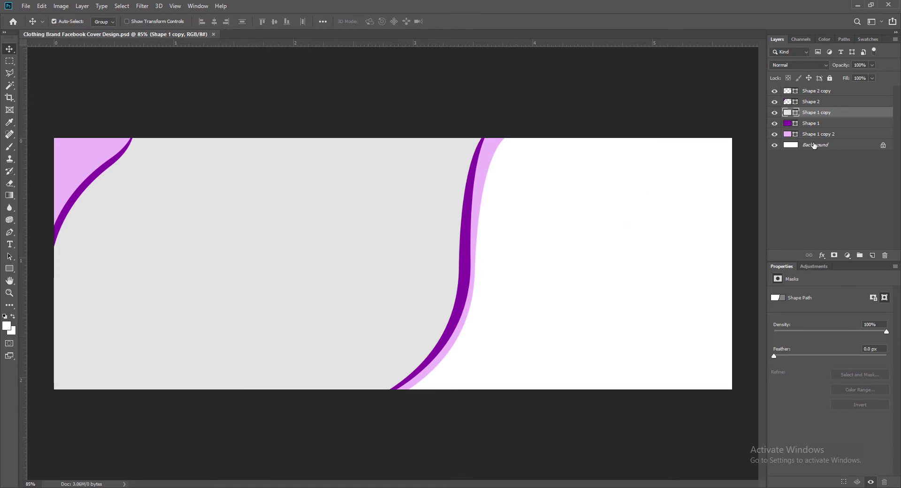
pyautogui.click(813, 145)
pyautogui.click(872, 255)
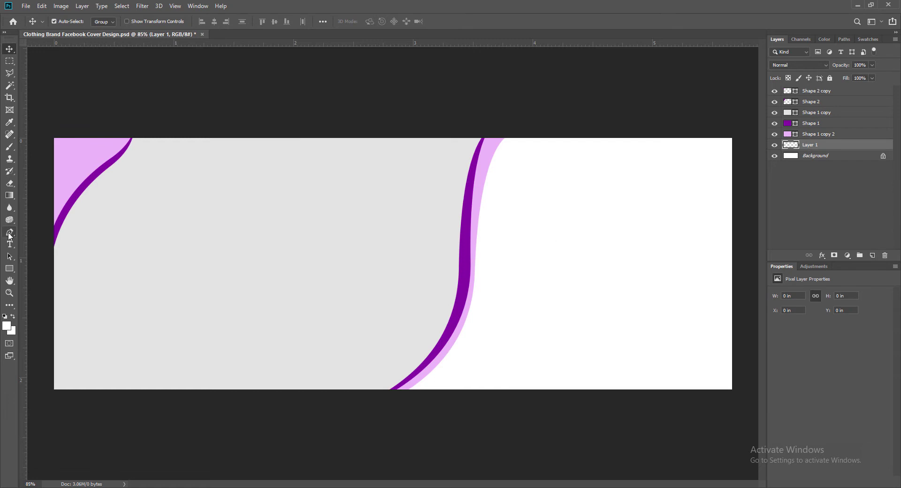
# Draw and close a curved Shape 3 path across the upper right, following the purple wave.
pyautogui.click(9, 232)
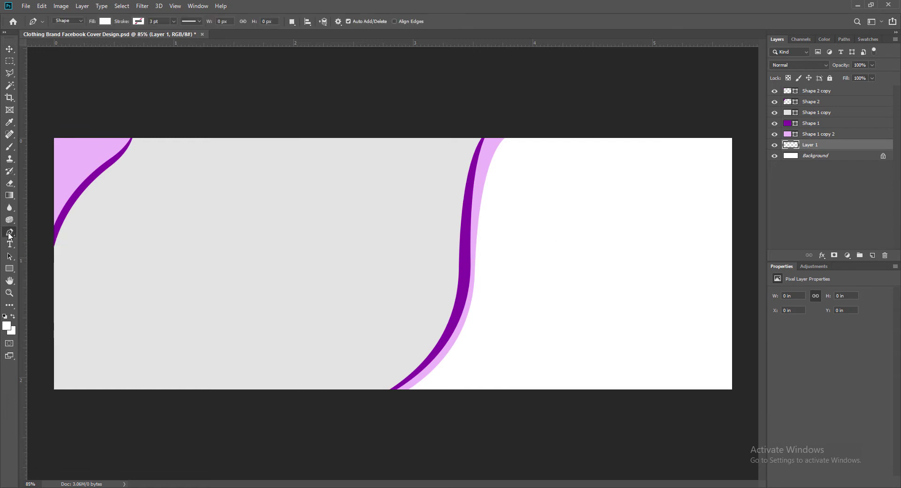
pyautogui.click(451, 293)
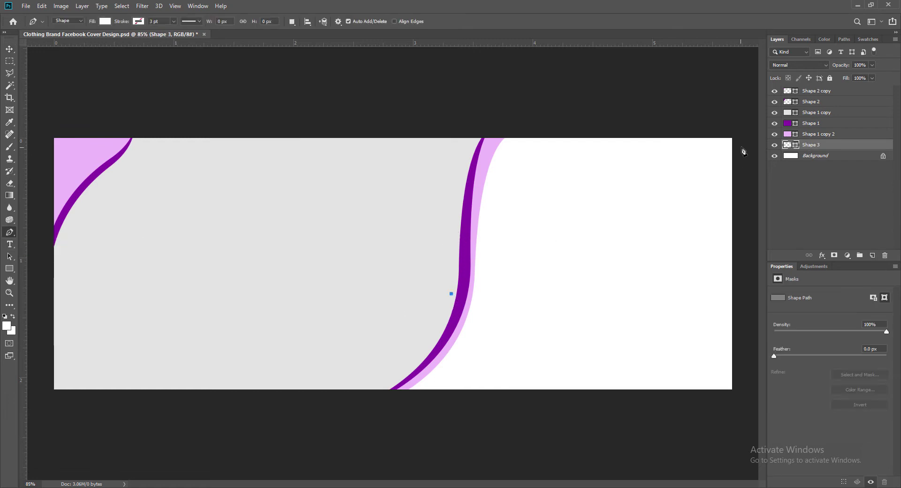
pyautogui.moveTo(743, 145)
pyautogui.mouseDown()
pyautogui.moveTo(827, 123)
pyautogui.moveTo(865, 151)
pyautogui.moveTo(889, 137)
pyautogui.moveTo(900, 148)
pyautogui.mouseUp()
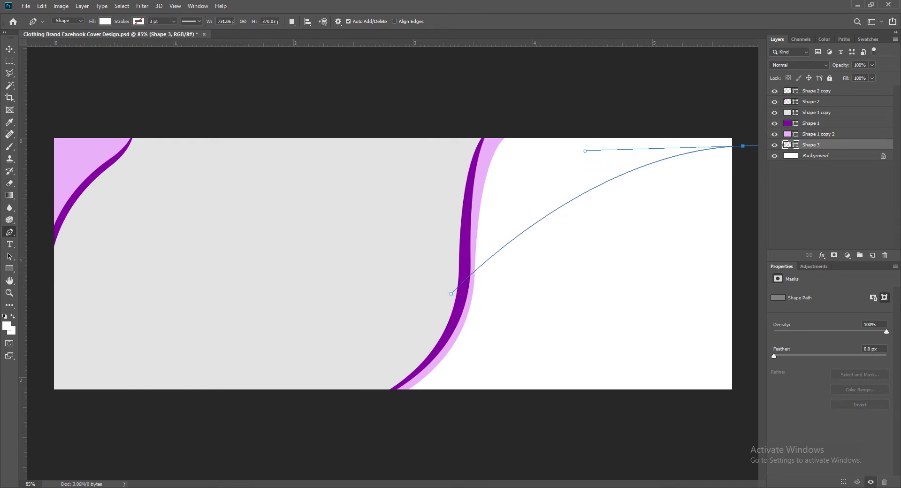
pyautogui.moveTo(743, 146); pyautogui.dragTo(737, 65)
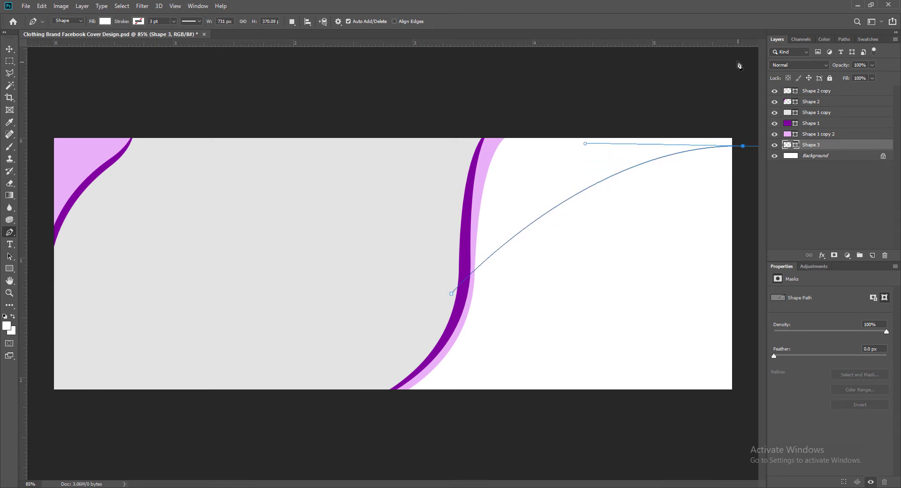
pyautogui.click(445, 73)
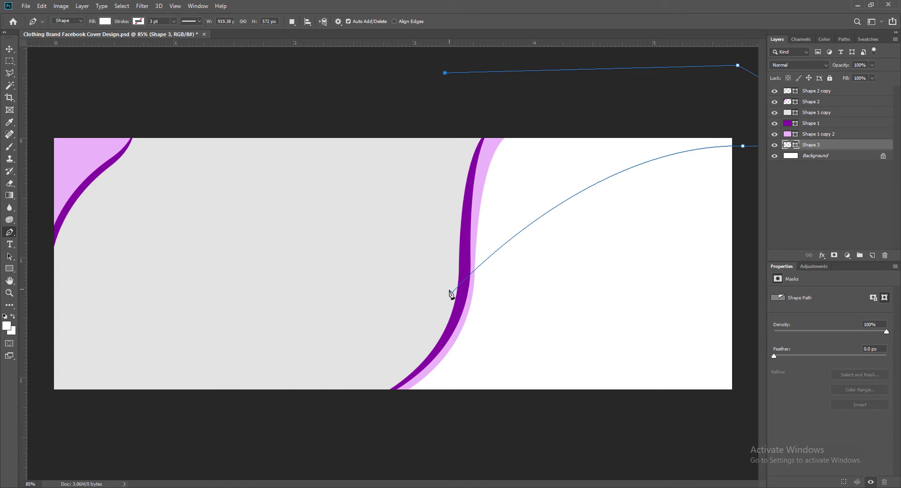
pyautogui.click(452, 294)
pyautogui.click(10, 122)
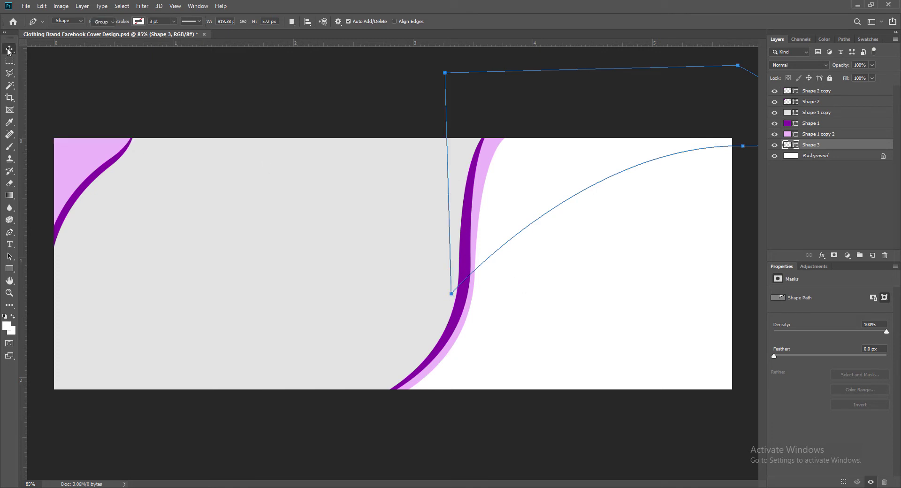
pyautogui.click(283, 147)
# Fill Shape 3 near-black 191919, then rotate it slightly and move it down-right.
pyautogui.click(199, 200)
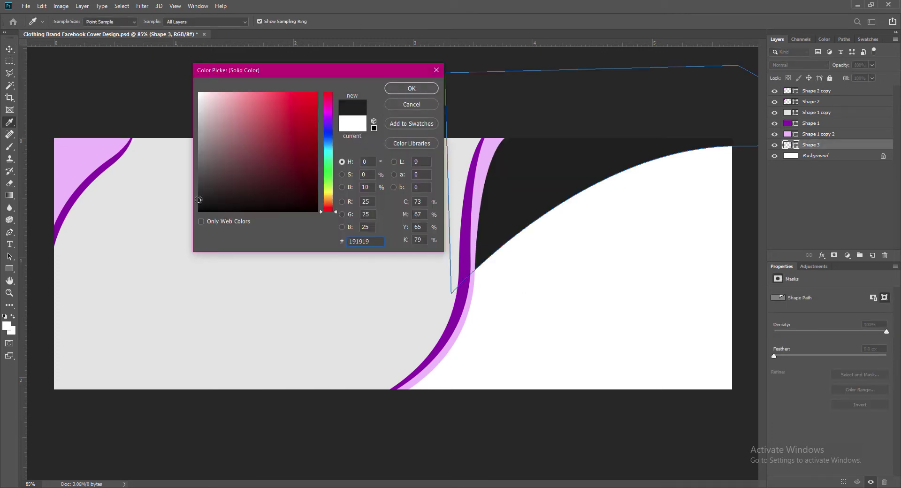
pyautogui.click(412, 88)
pyautogui.hotkey('ctrl', 't')
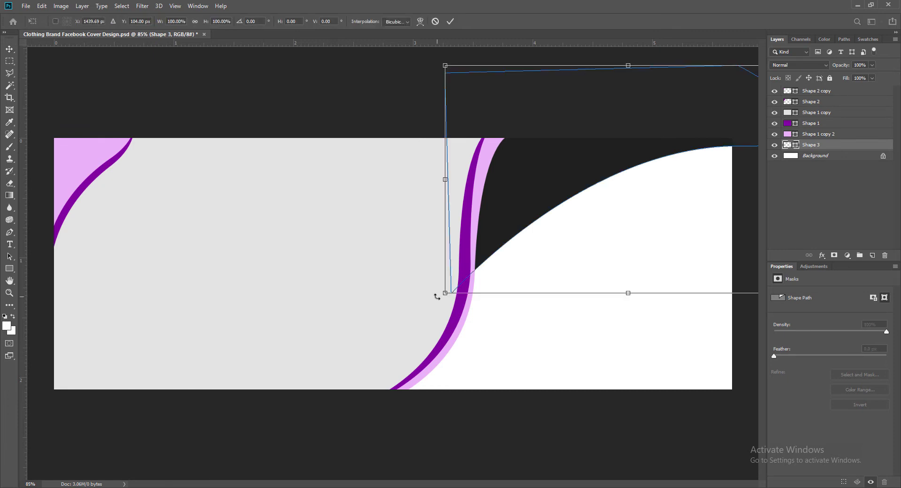
pyautogui.moveTo(436, 296); pyautogui.dragTo(448, 315)
pyautogui.moveTo(522, 173); pyautogui.dragTo(541, 190)
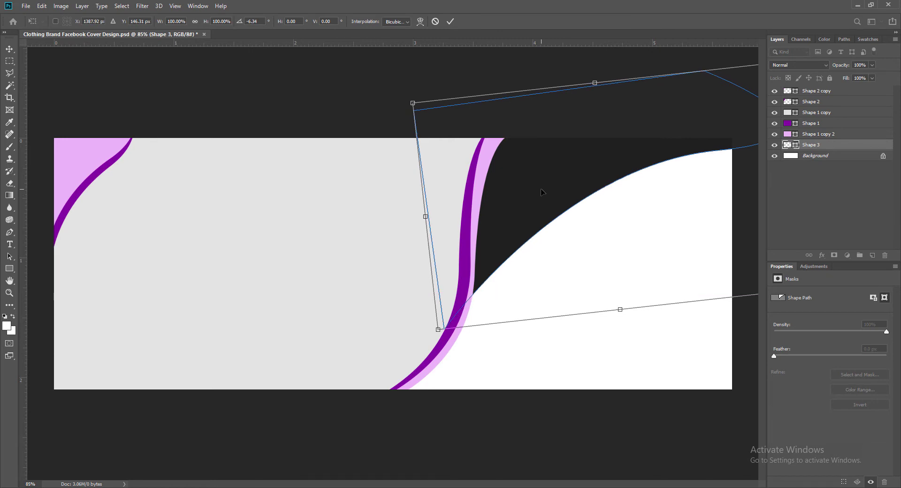
pyautogui.press('Return')
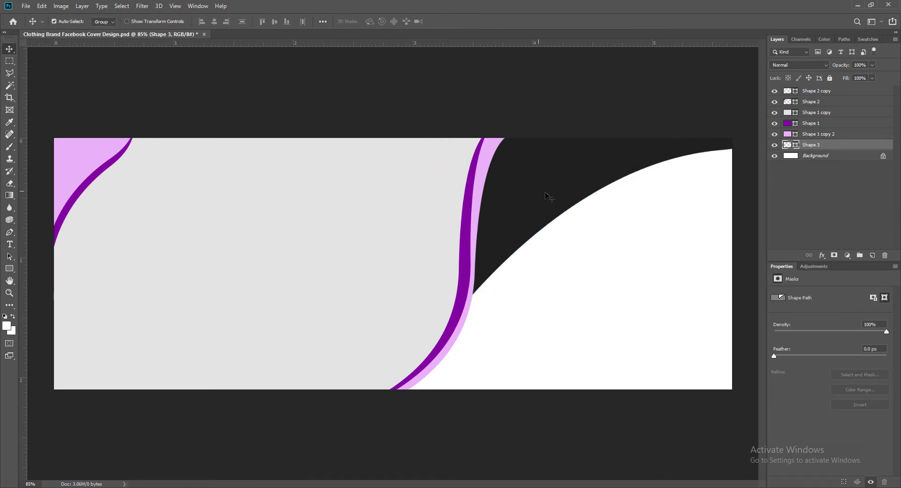
# Scale Shape 3 up to about 128%, nudge it left and tilt it about half a degree.
pyautogui.hotkey('ctrl', 't')
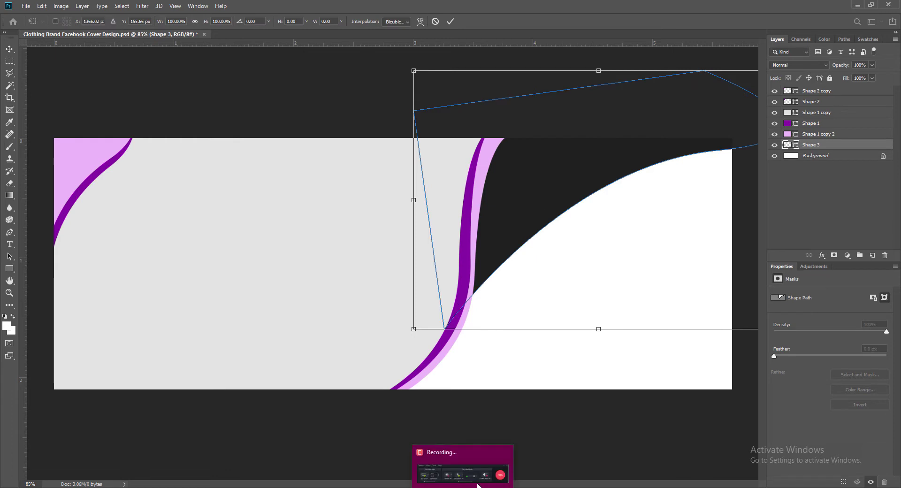
pyautogui.moveTo(598, 329); pyautogui.dragTo(593, 394)
pyautogui.press('Left')
pyautogui.press('Left')
pyautogui.press('Left')
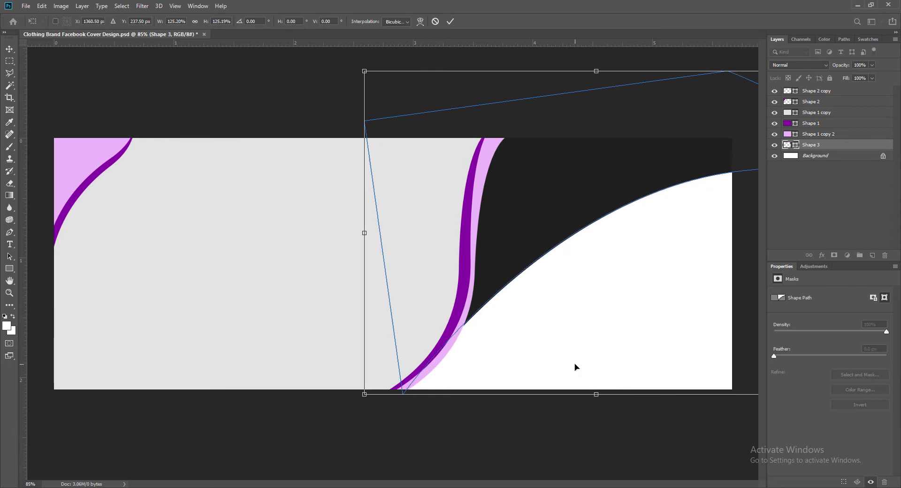
pyautogui.press('Left')
pyautogui.press('Left')
pyautogui.press('Left')
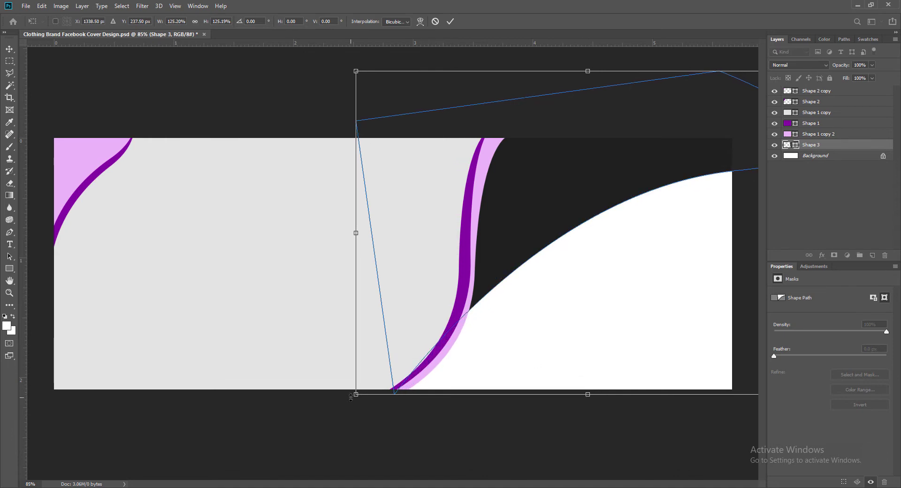
pyautogui.moveTo(350, 397); pyautogui.dragTo(345, 406)
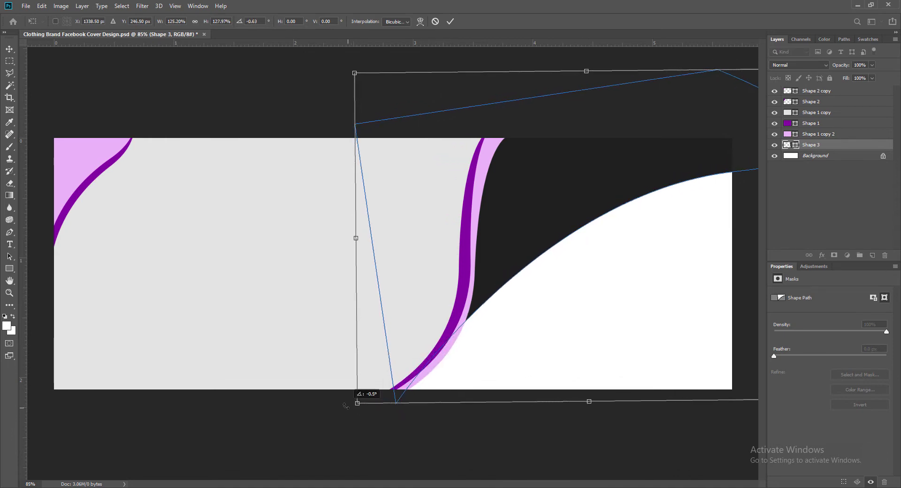
pyautogui.moveTo(346, 405); pyautogui.dragTo(349, 405)
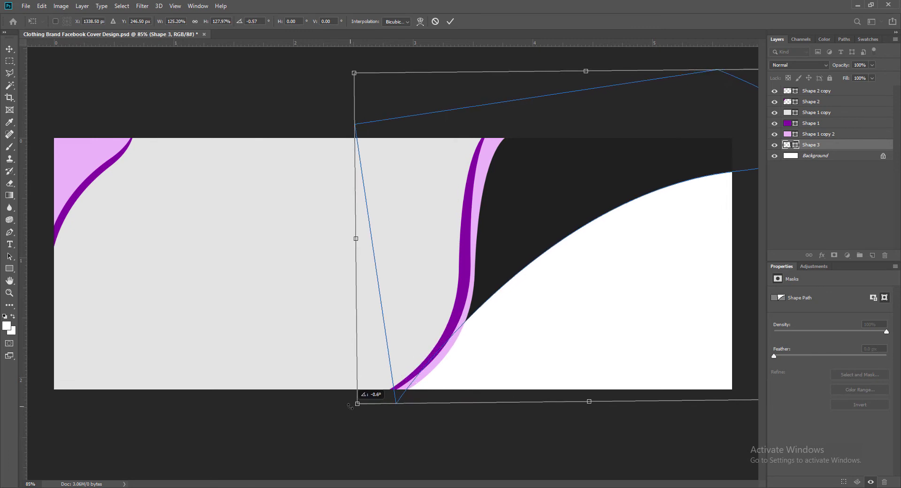
pyautogui.press('Return')
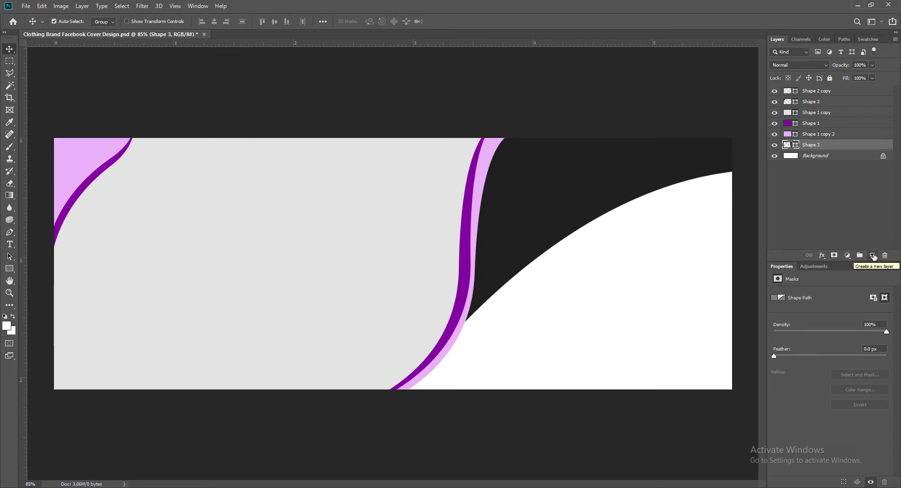
# Save, add a new layer and draw a closed Shape 4 path along the white edge.
pyautogui.hotkey('ctrl', 's')
pyautogui.click(873, 256)
pyautogui.click(9, 232)
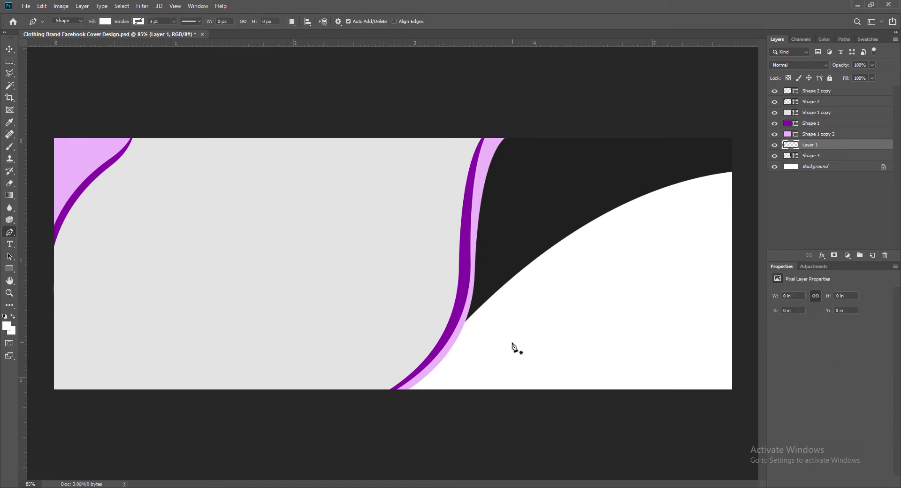
pyautogui.click(435, 351)
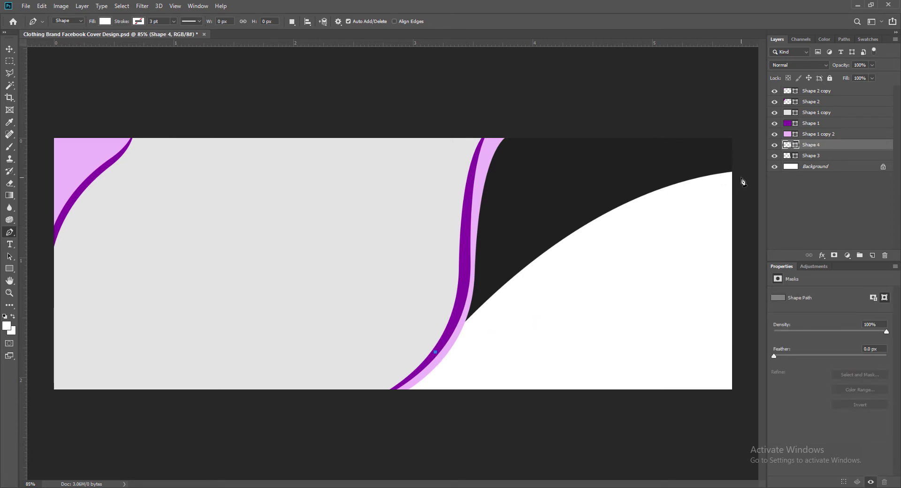
pyautogui.moveTo(741, 177)
pyautogui.mouseDown()
pyautogui.moveTo(899, 160)
pyautogui.moveTo(865, 194)
pyautogui.moveTo(878, 182)
pyautogui.mouseUp()
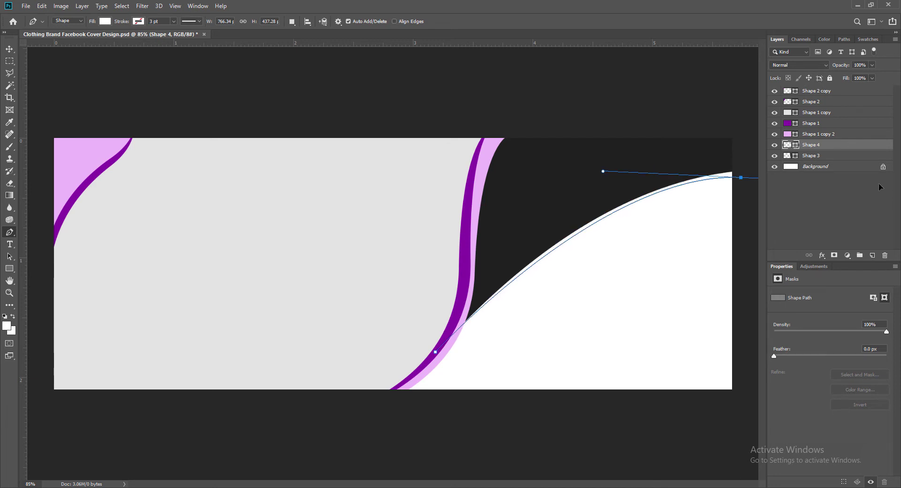
pyautogui.click(749, 410)
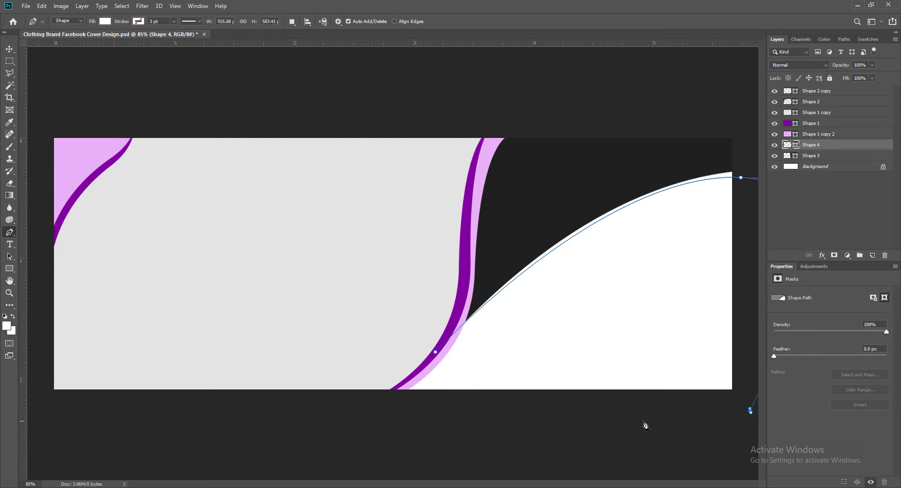
pyautogui.click(432, 408)
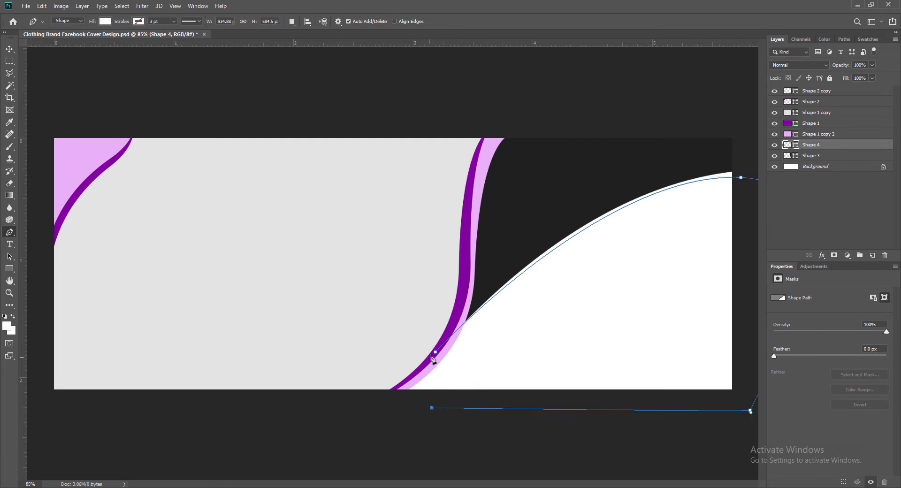
pyautogui.click(436, 352)
# Fill Shape 4 with the sampled dark colour #191919.
pyautogui.click(9, 49)
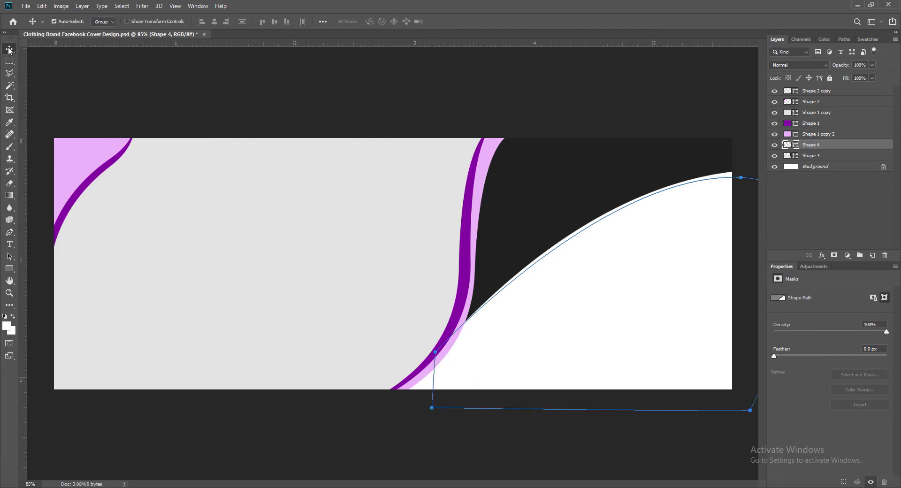
pyautogui.doubleClick(787, 144)
pyautogui.click(672, 161)
pyautogui.click(412, 88)
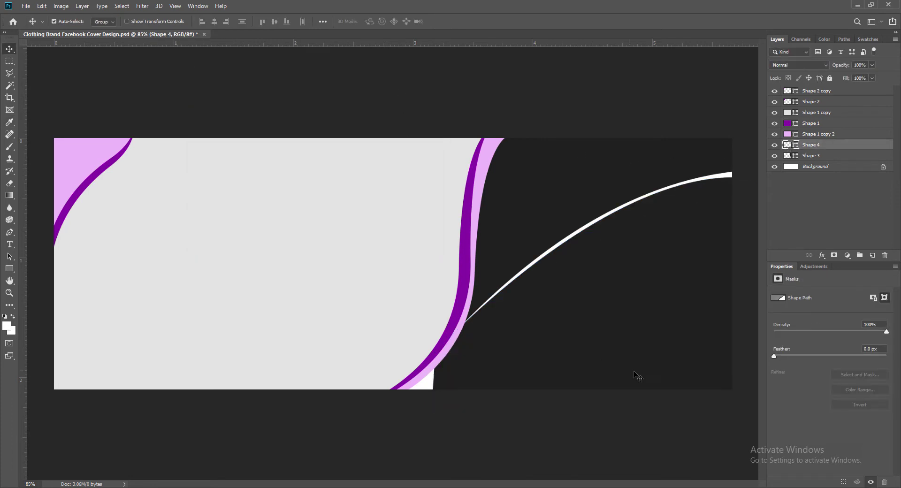
# Enlarge and tilt Shape 4 slightly, then shift it right to widen the white line.
pyautogui.hotkey('ctrl', 't')
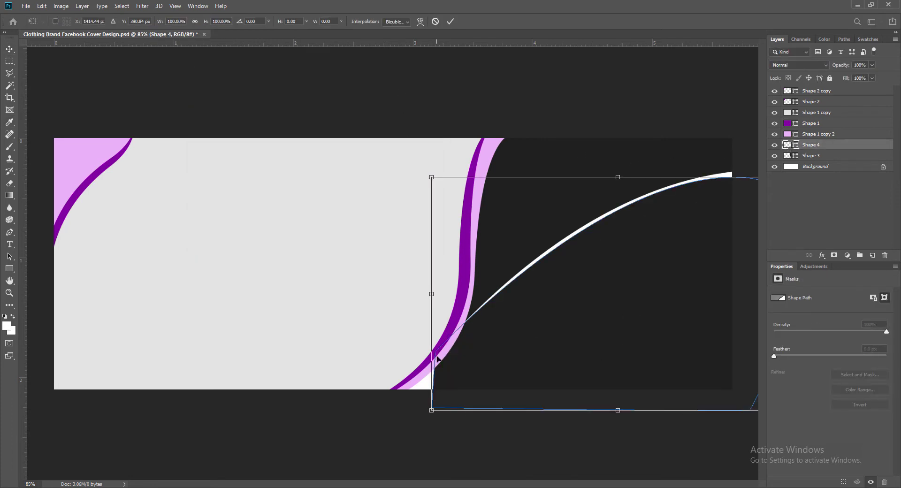
pyautogui.moveTo(428, 412)
pyautogui.mouseDown()
pyautogui.moveTo(394, 434)
pyautogui.moveTo(394, 448)
pyautogui.mouseUp()
pyautogui.moveTo(578, 349); pyautogui.dragTo(585, 352)
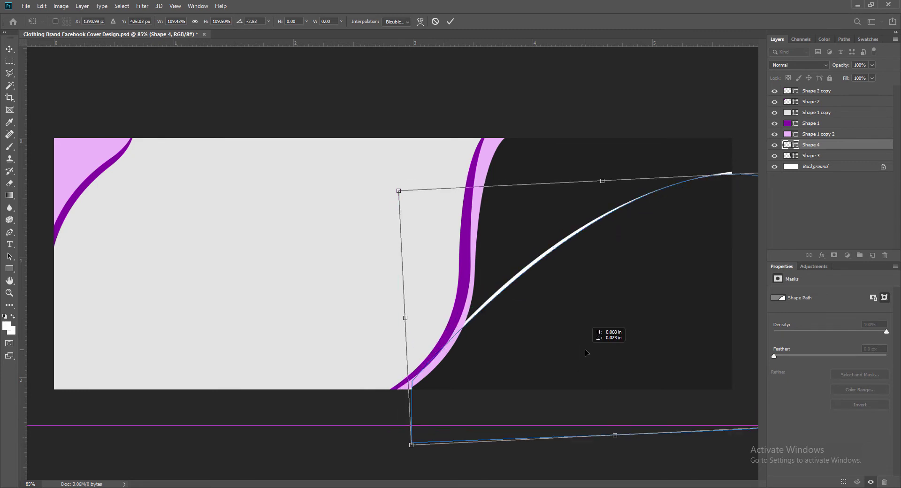
pyautogui.press('Return')
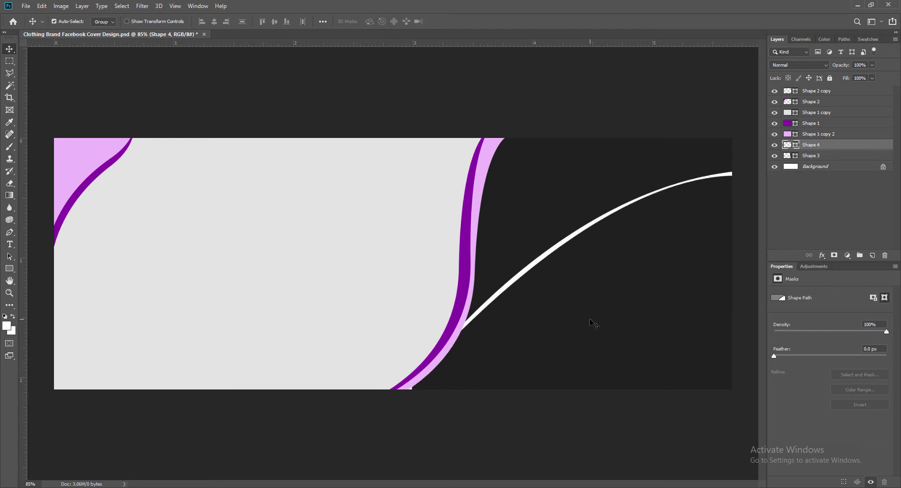
pyautogui.moveTo(590, 319)
pyautogui.mouseDown()
pyautogui.moveTo(594, 327)
pyautogui.moveTo(634, 322)
pyautogui.mouseUp()
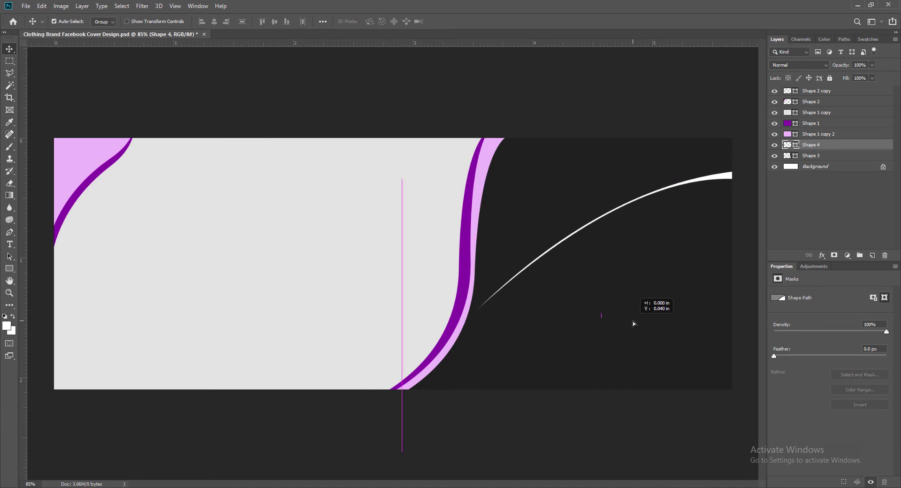
# Stretch Shape 4's top to thin the white curve, save, and tilt it about 1°.
pyautogui.hotkey('ctrl', 't')
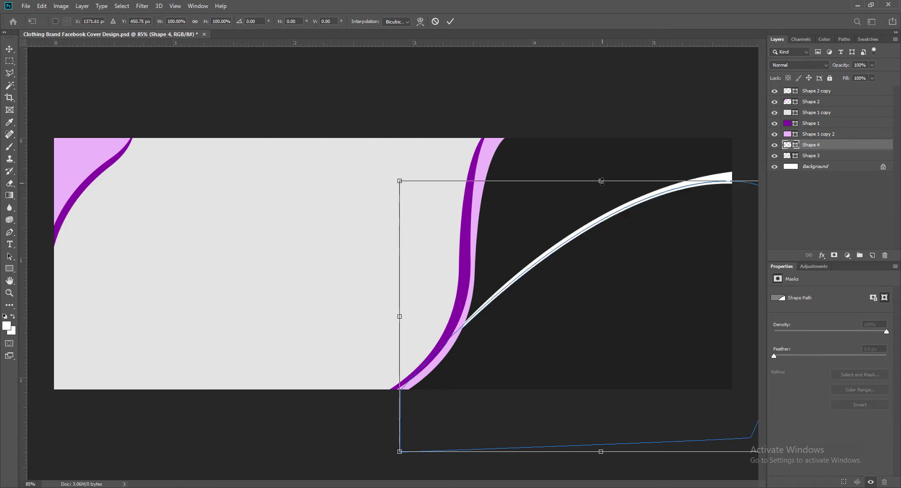
pyautogui.moveTo(601, 183); pyautogui.dragTo(602, 178)
pyautogui.press('Return')
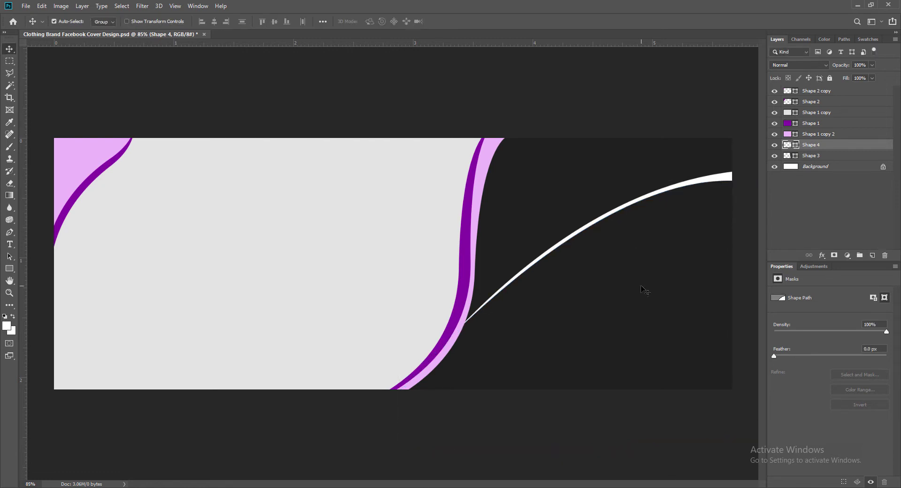
pyautogui.hotkey('ctrl', 's')
pyautogui.hotkey('ctrl', 't')
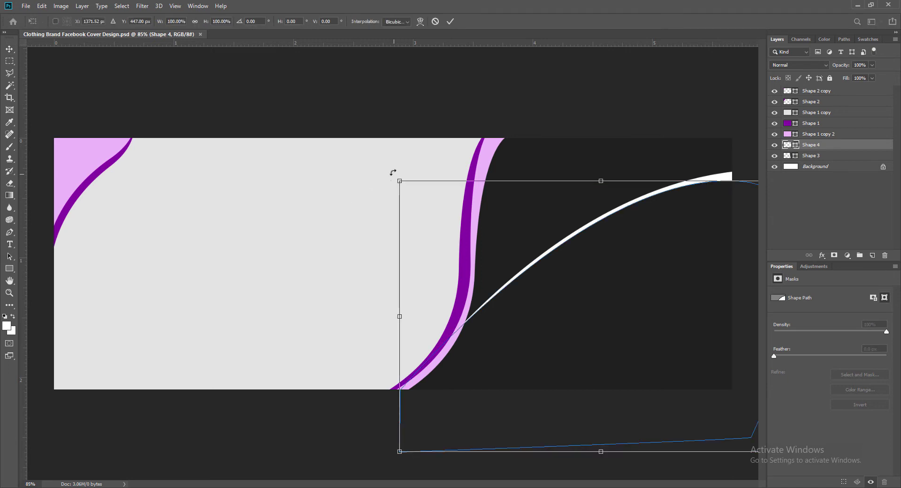
pyautogui.moveTo(391, 175); pyautogui.dragTo(389, 179)
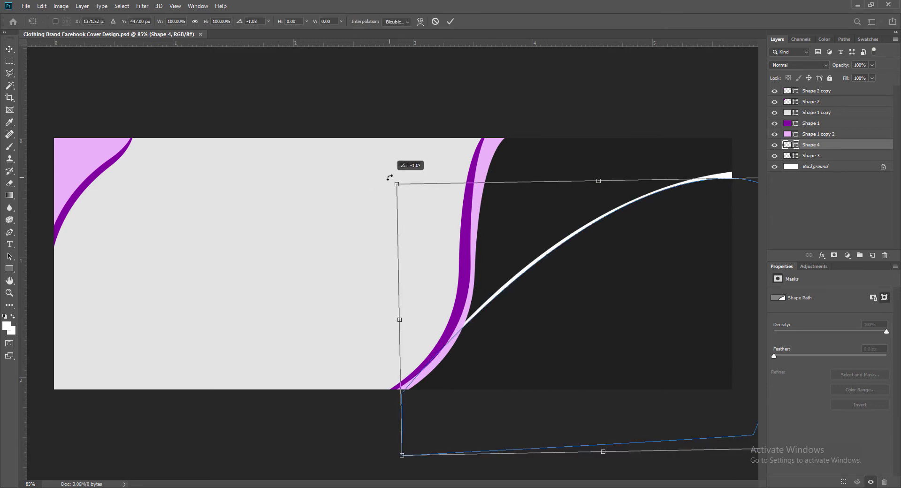
pyautogui.press('Return')
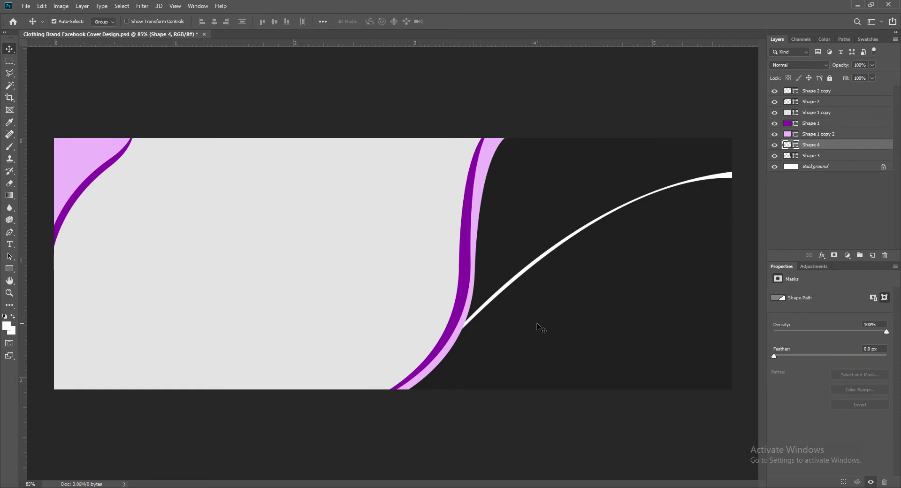
# Nudge Shape 3 up to thicken the white curve and save.
pyautogui.click(663, 308)
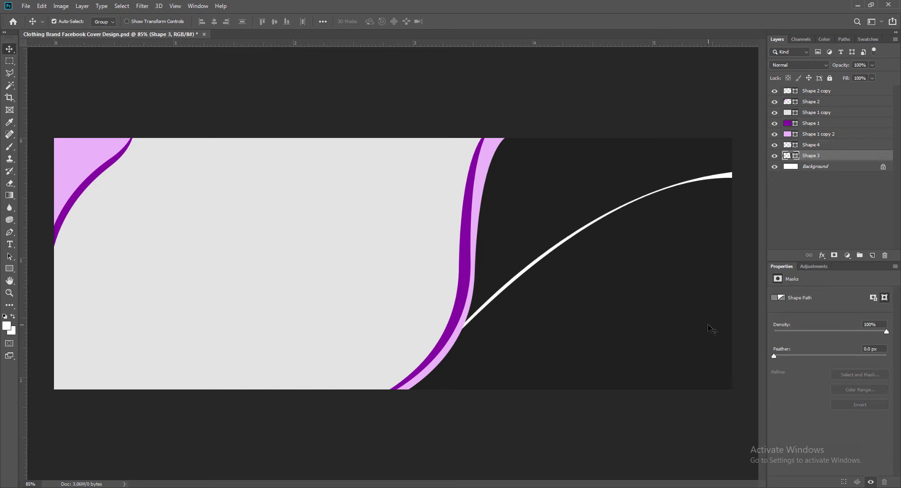
pyautogui.press('Up')
pyautogui.hotkey('ctrl', 's')
# Open wp6652137.jpg from the Images folder.
pyautogui.hotkey('ctrl', 'o')
pyautogui.doubleClick(163, 75)
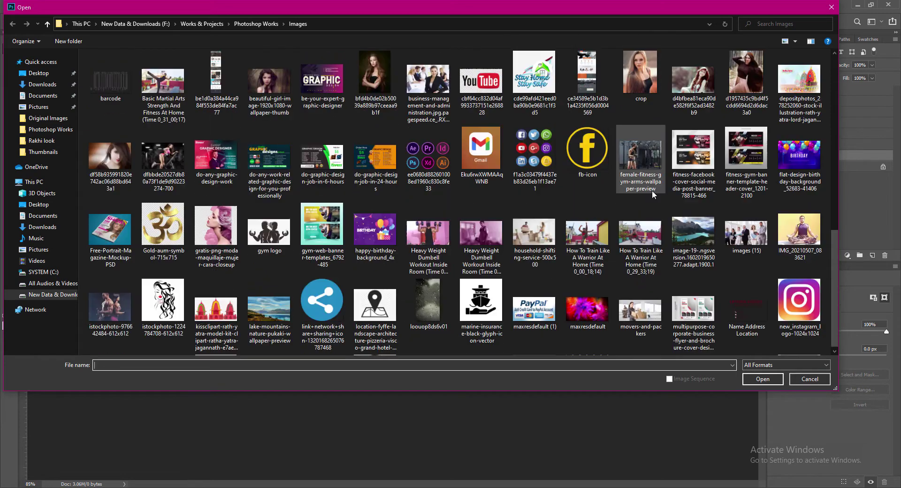
pyautogui.scroll(-2, 651, 190)
pyautogui.click(443, 312)
pyautogui.doubleClick(443, 311)
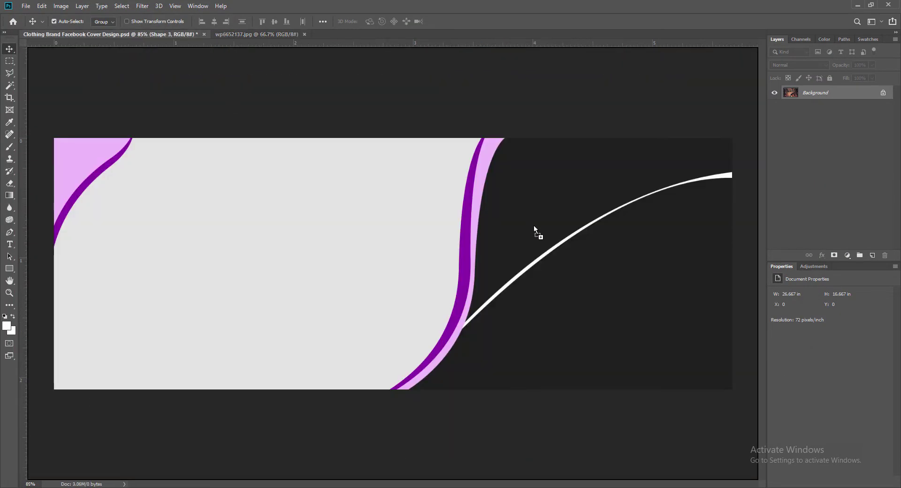
# Drag the forest photo into the cover, shrink it and flip it horizontally.
pyautogui.moveTo(131, 35); pyautogui.dragTo(533, 224)
pyautogui.hotkey('ctrl', 't')
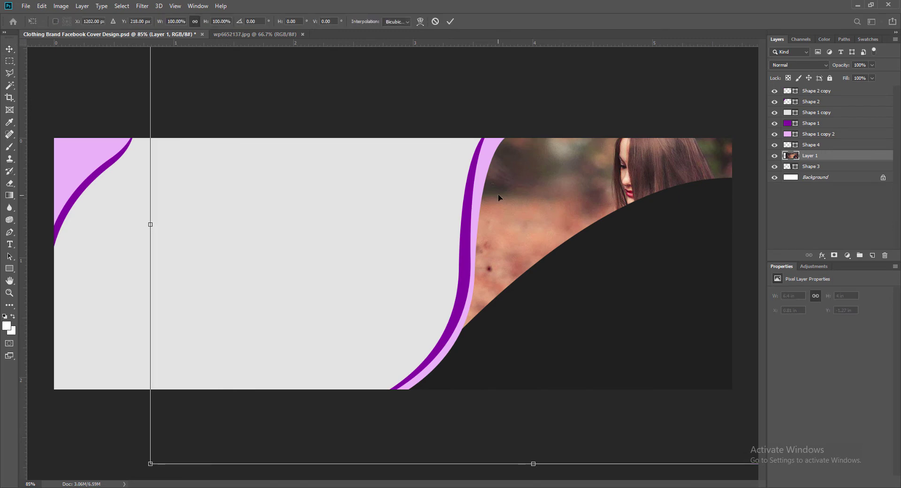
pyautogui.moveTo(121, 117); pyautogui.dragTo(531, 375)
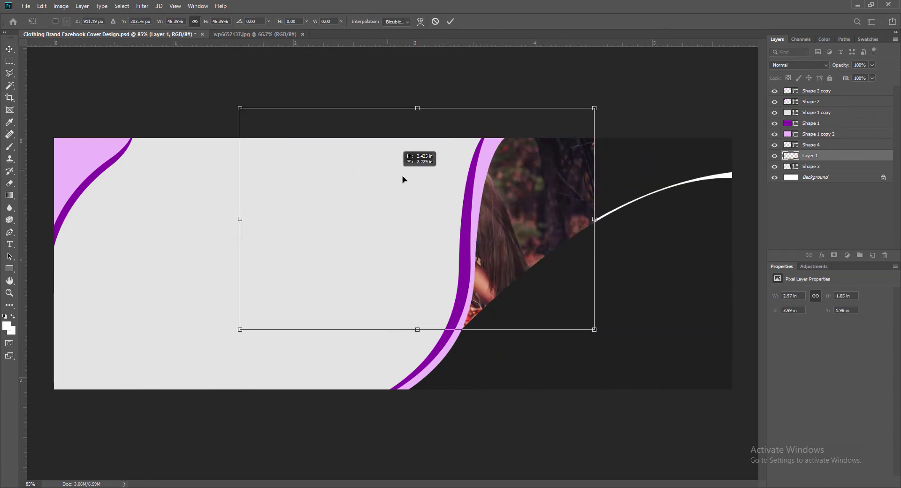
pyautogui.moveTo(672, 432); pyautogui.dragTo(402, 173)
pyautogui.rightClick(500, 221)
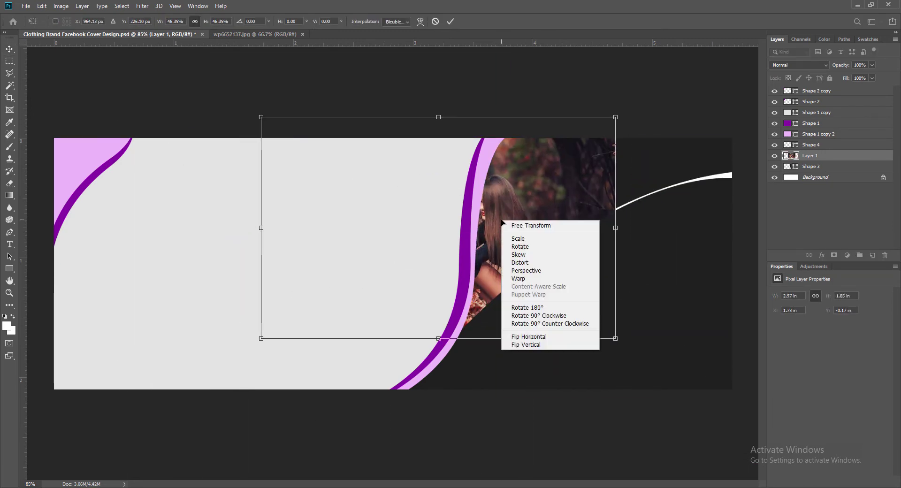
pyautogui.click(528, 337)
# Fine-tune the mirrored photo's scale and position in the upper right, then commit it.
pyautogui.moveTo(511, 228); pyautogui.dragTo(659, 195)
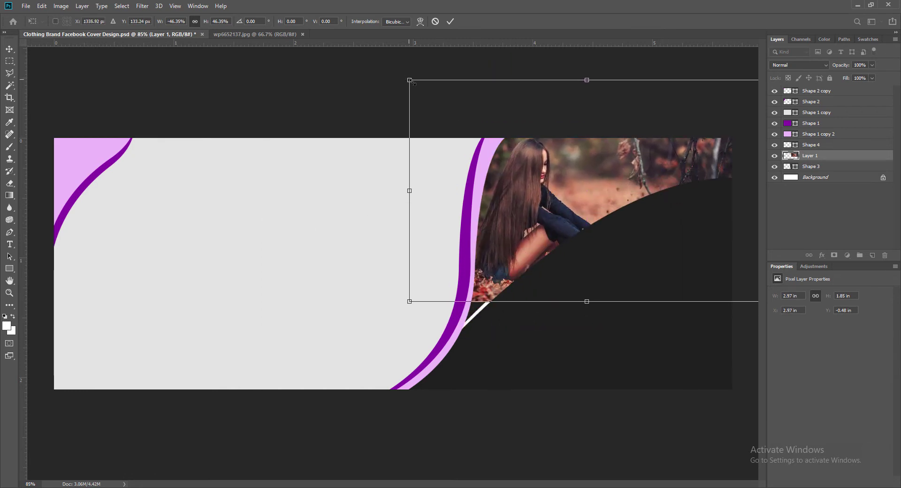
pyautogui.moveTo(409, 84); pyautogui.dragTo(458, 114)
pyautogui.moveTo(587, 206); pyautogui.dragTo(554, 173)
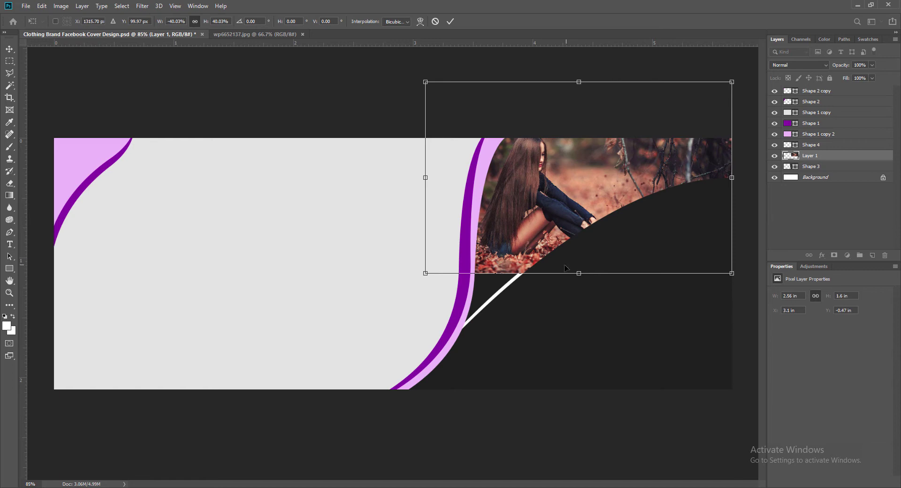
pyautogui.moveTo(425, 273); pyautogui.dragTo(405, 286)
pyautogui.moveTo(563, 234); pyautogui.dragTo(563, 271)
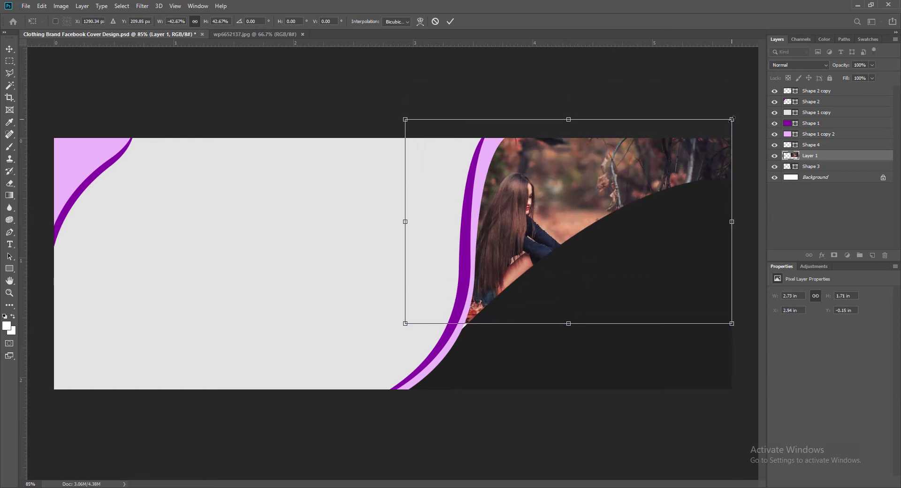
pyautogui.moveTo(731, 119); pyautogui.dragTo(725, 123)
pyautogui.moveTo(570, 188)
pyautogui.mouseDown()
pyautogui.moveTo(592, 182)
pyautogui.moveTo(587, 167)
pyautogui.mouseUp()
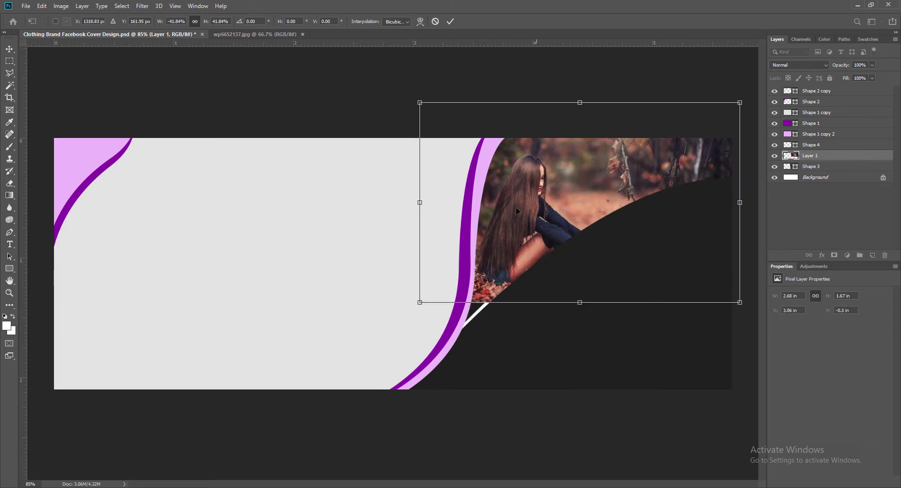
pyautogui.moveTo(419, 302); pyautogui.dragTo(387, 322)
pyautogui.moveTo(635, 169); pyautogui.dragTo(638, 159)
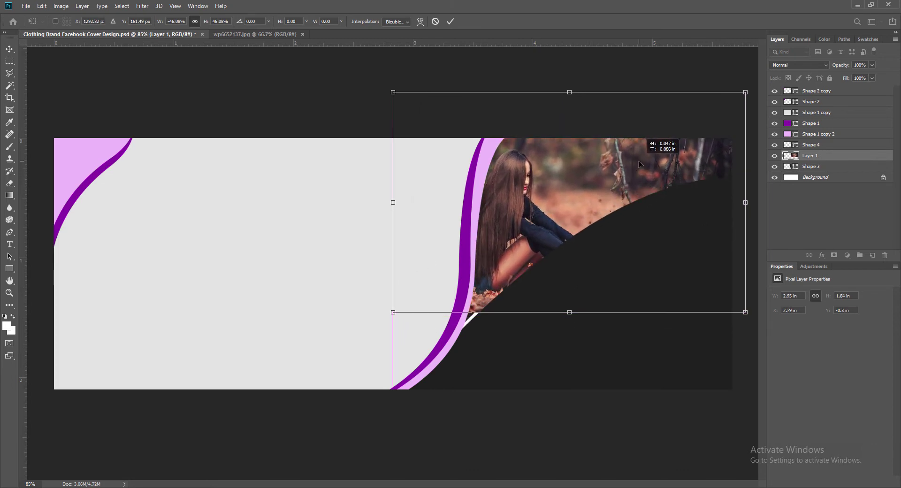
pyautogui.moveTo(402, 305); pyautogui.dragTo(376, 322)
pyautogui.moveTo(562, 209); pyautogui.dragTo(584, 216)
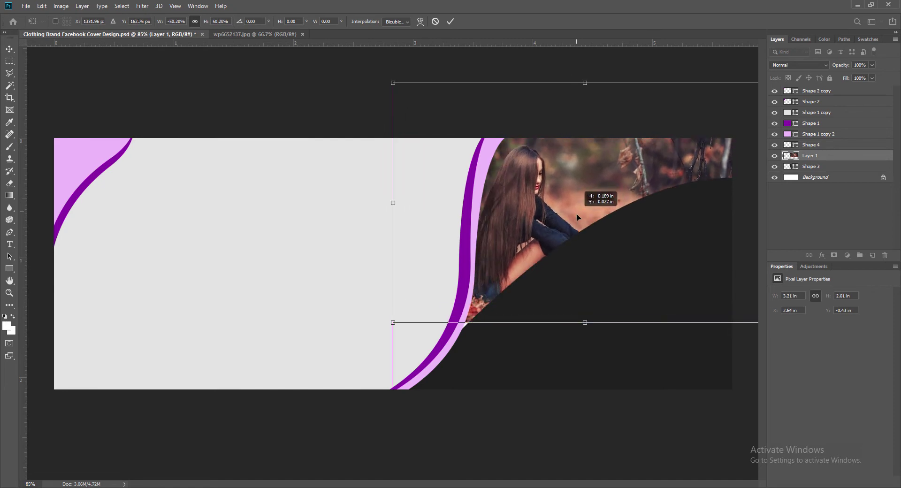
pyautogui.press('Return')
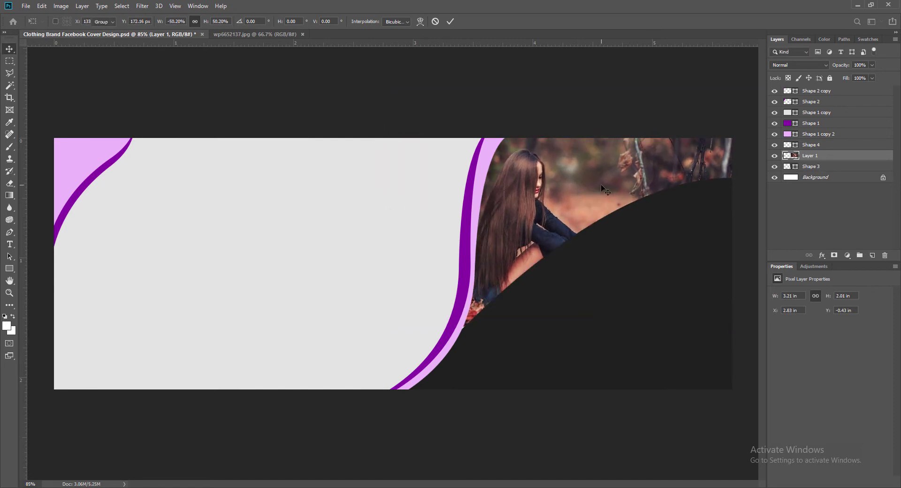
# Clip the forest photo layer to the wave shape and shift it slightly.
pyautogui.rightClick(802, 156)
pyautogui.click(708, 177)
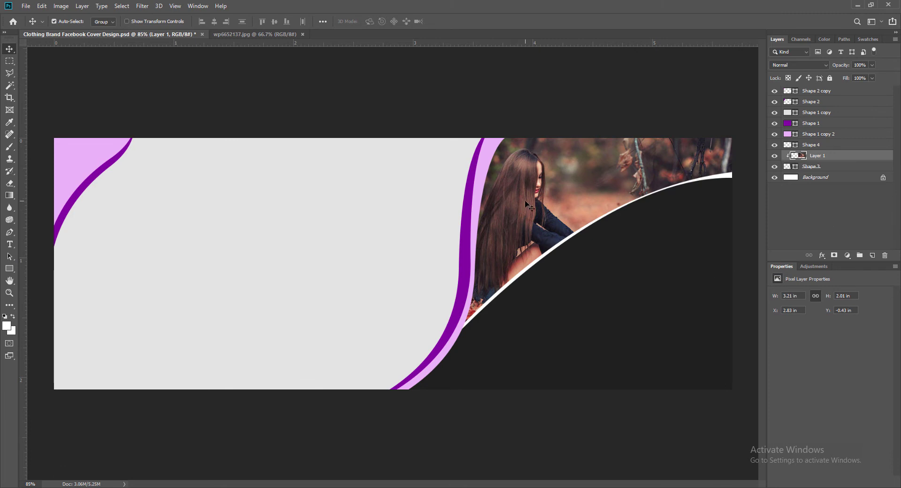
pyautogui.moveTo(525, 201); pyautogui.dragTo(518, 201)
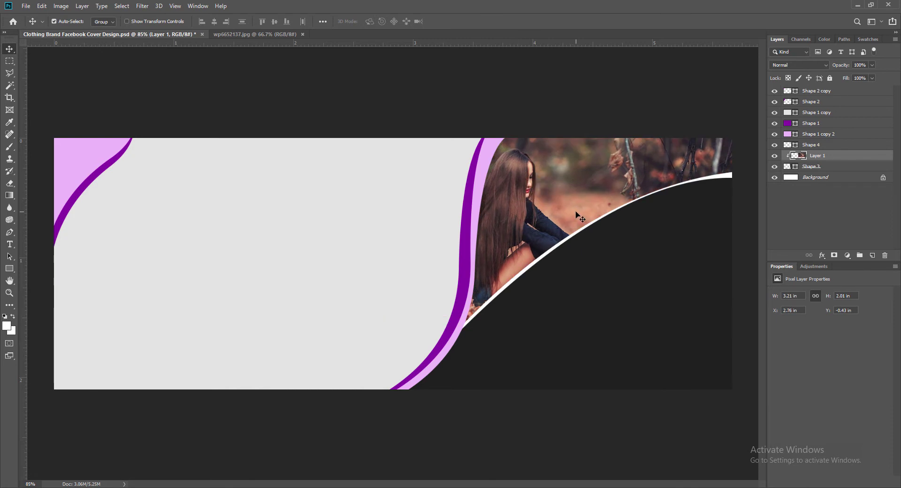
# Enlarge the clipped photo to about 108%, placing the woman above the white curve.
pyautogui.hotkey('ctrl', 't')
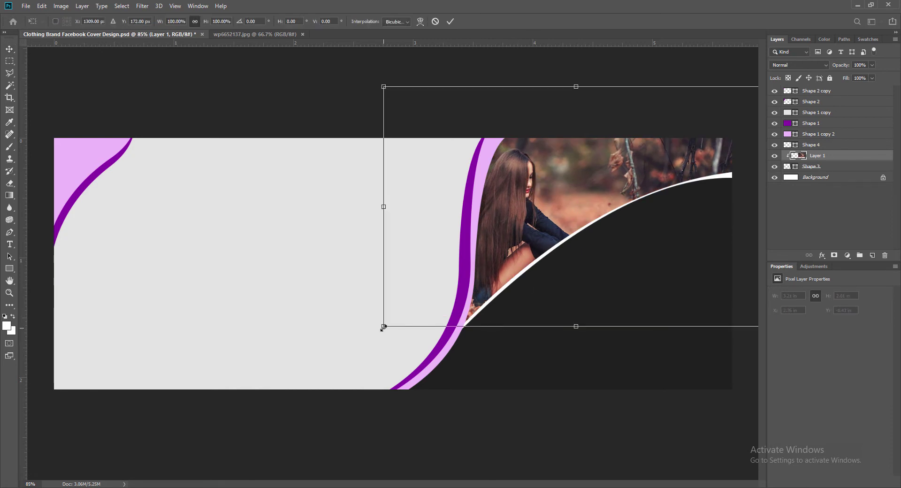
pyautogui.moveTo(538, 219); pyautogui.dragTo(548, 197)
pyautogui.moveTo(384, 325); pyautogui.dragTo(367, 327)
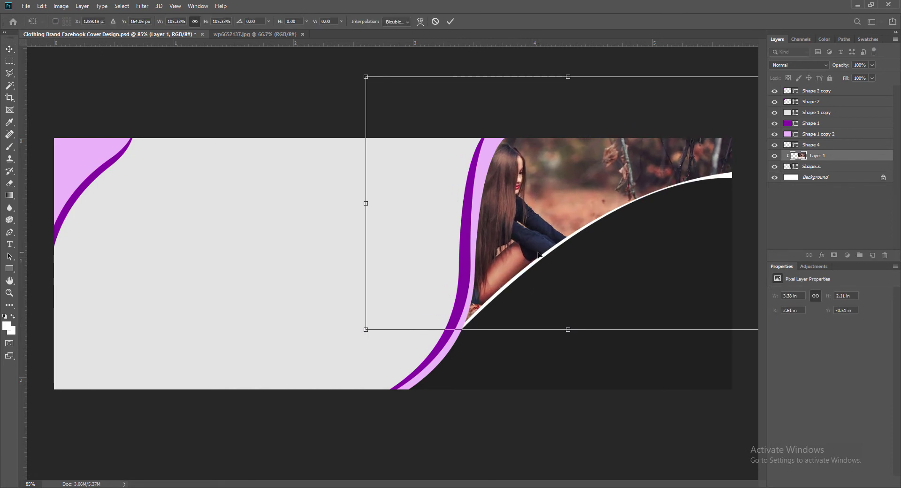
pyautogui.moveTo(540, 247)
pyautogui.mouseDown()
pyautogui.moveTo(553, 248)
pyautogui.moveTo(534, 233)
pyautogui.moveTo(545, 226)
pyautogui.mouseUp()
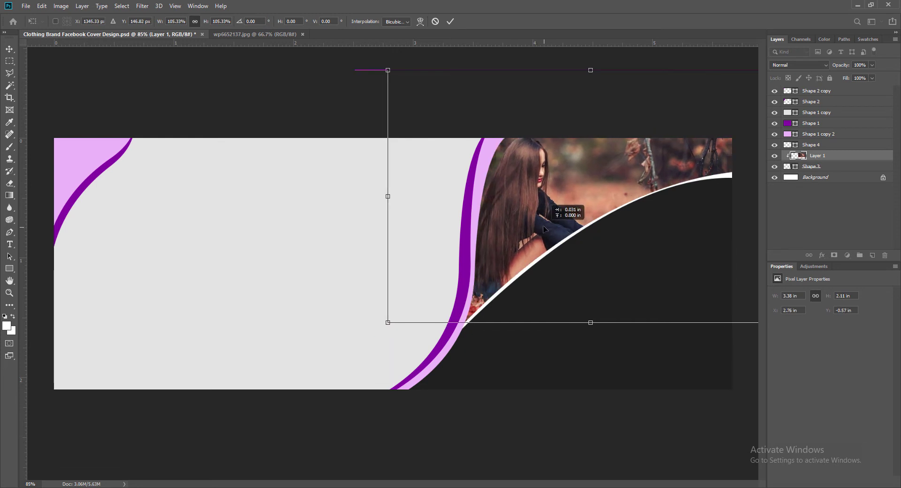
pyautogui.moveTo(387, 315); pyautogui.dragTo(378, 324)
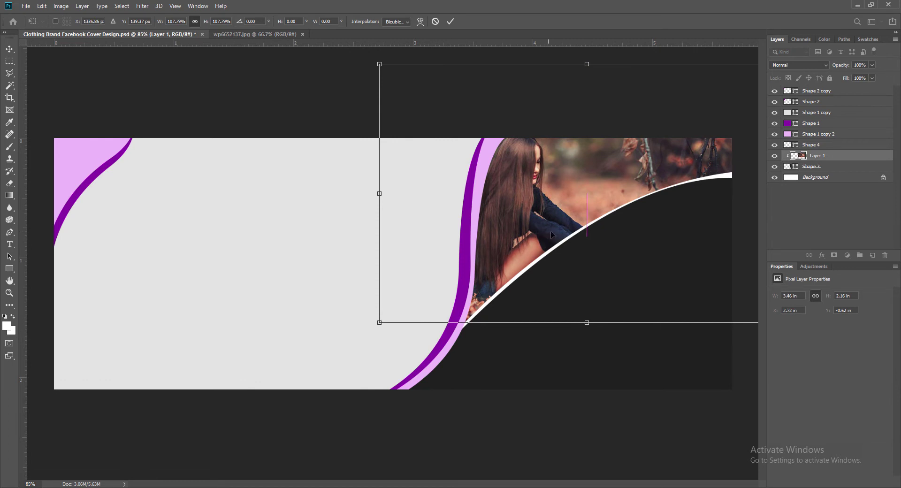
pyautogui.moveTo(547, 235); pyautogui.dragTo(554, 232)
pyautogui.press('Return')
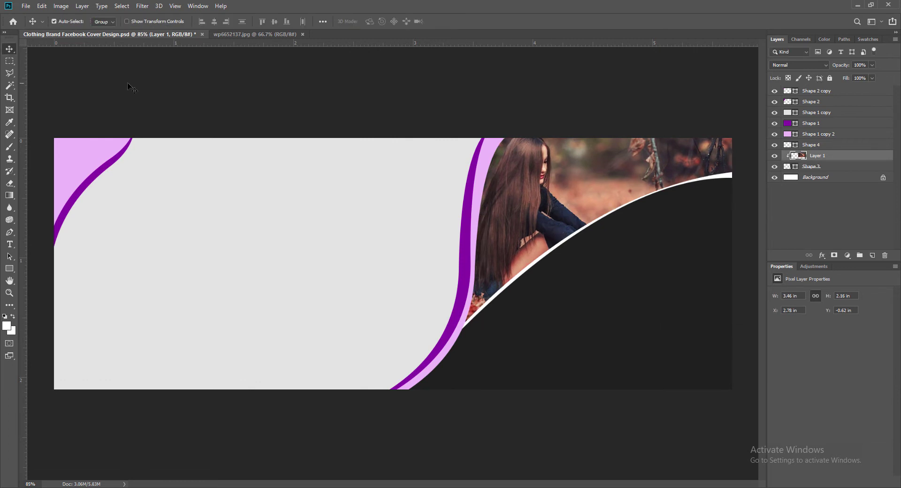
# Apply Hue/Saturation to the forest photo with hue +18, darkening it.
pyautogui.click(61, 6)
pyautogui.click(178, 79)
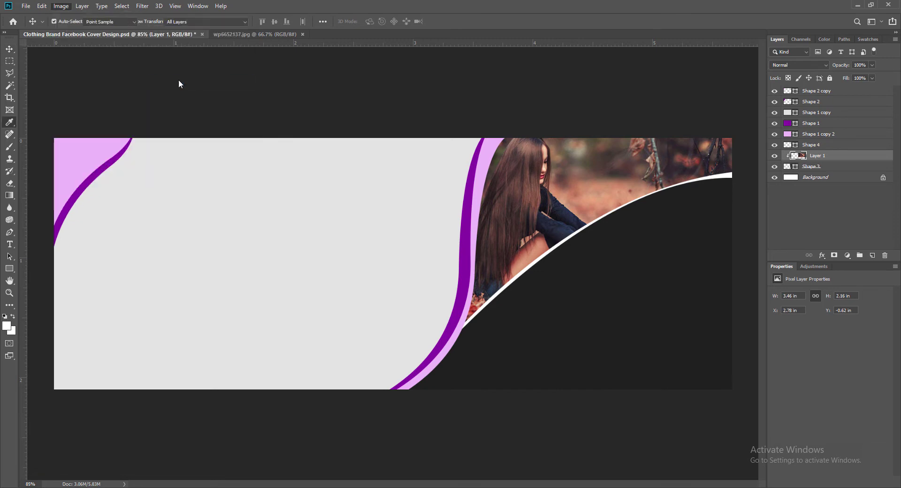
pyautogui.moveTo(500, 94); pyautogui.dragTo(297, 86)
pyautogui.moveTo(295, 149)
pyautogui.mouseDown()
pyautogui.moveTo(303, 150)
pyautogui.moveTo(285, 199)
pyautogui.mouseUp()
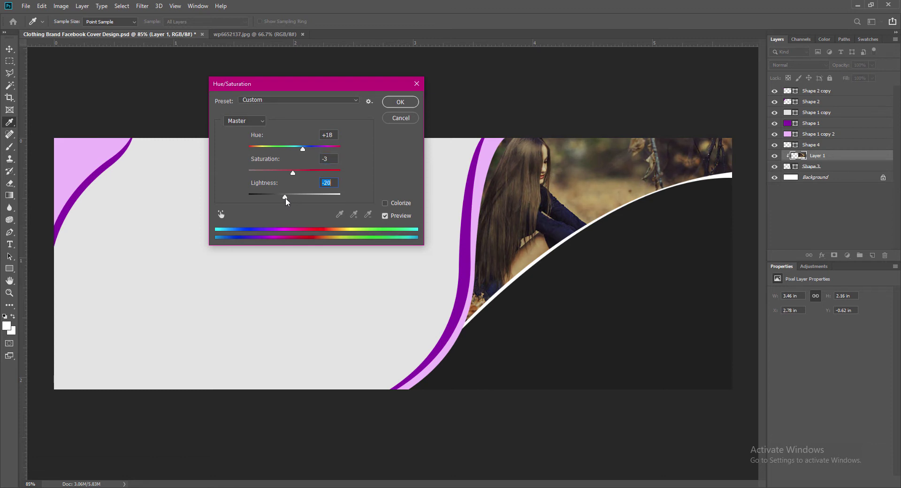
pyautogui.moveTo(291, 169); pyautogui.dragTo(291, 173)
pyautogui.click(400, 102)
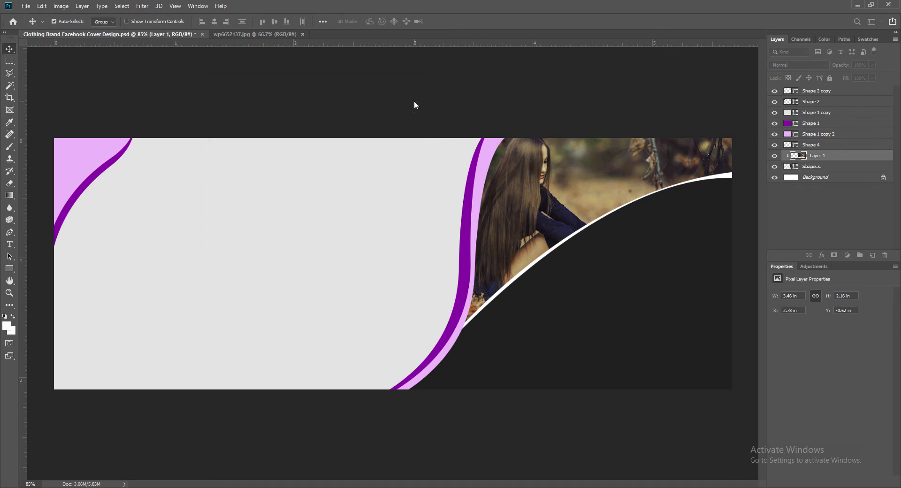
# Boost the photo's vibrance to +16 and close the separate wp6652137.jpg document.
pyautogui.click(61, 6)
pyautogui.click(171, 71)
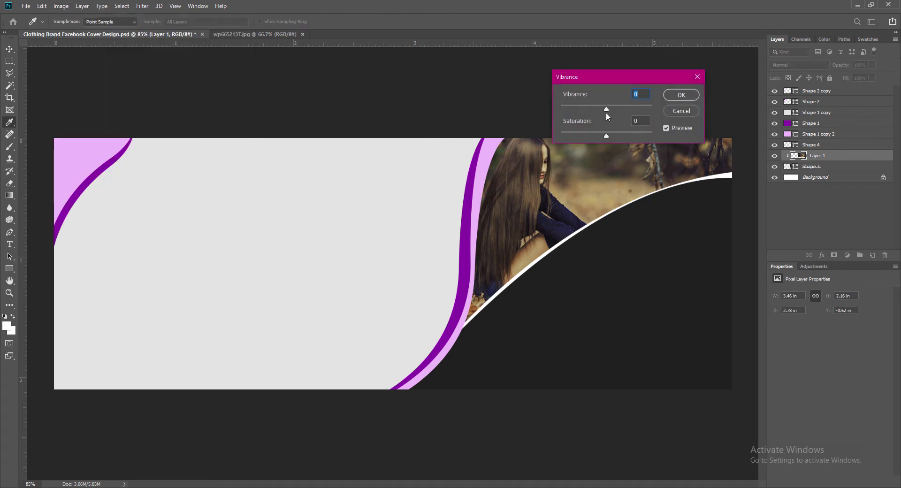
pyautogui.moveTo(566, 74); pyautogui.dragTo(330, 74)
pyautogui.moveTo(372, 106); pyautogui.dragTo(395, 108)
pyautogui.click(450, 92)
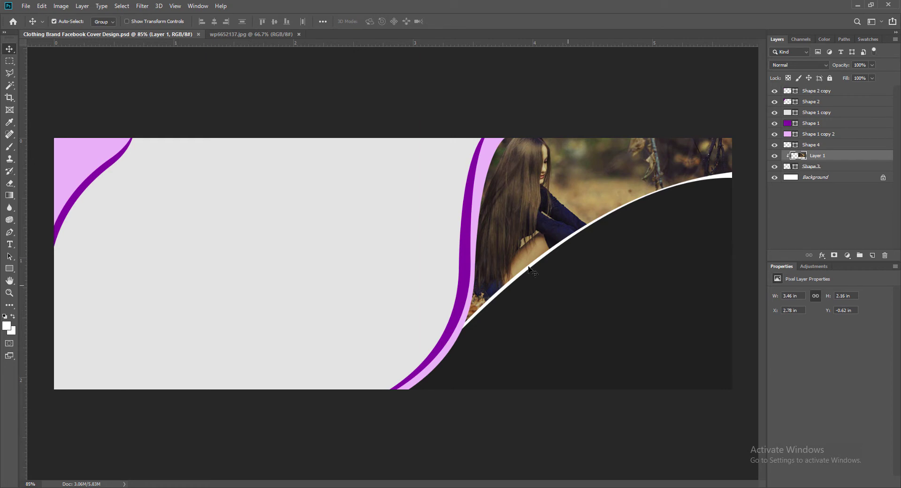
pyautogui.click(302, 34)
pyautogui.keyDown('ctrl'); pyautogui.click(536, 366); pyautogui.keyUp('ctrl')
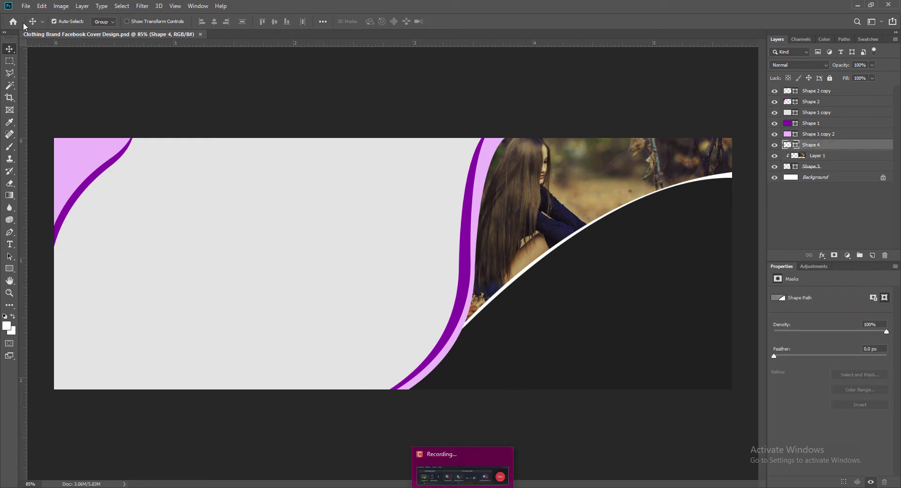
# Open the beret-wearing model portrait photo.
pyautogui.click(26, 6)
pyautogui.click(35, 27)
pyautogui.click(761, 378)
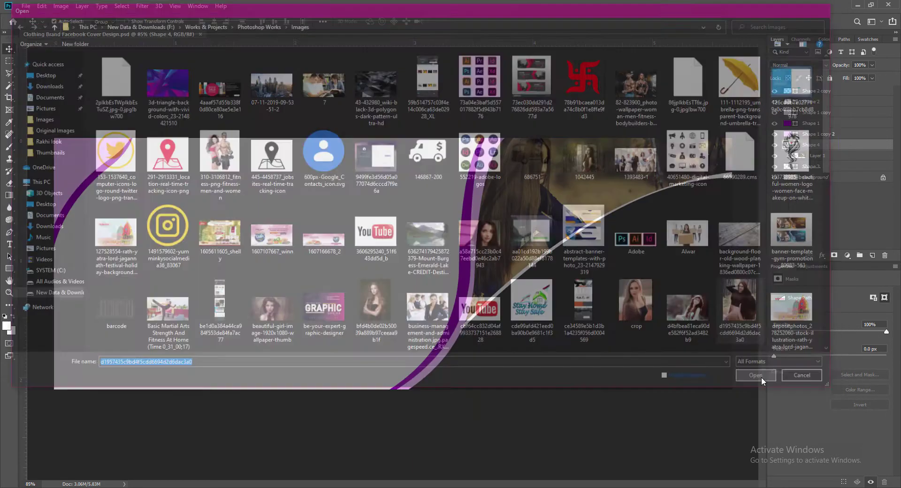
# Drag the portrait into the cover and scale it to fill the right panel.
pyautogui.moveTo(483, 196); pyautogui.dragTo(567, 310)
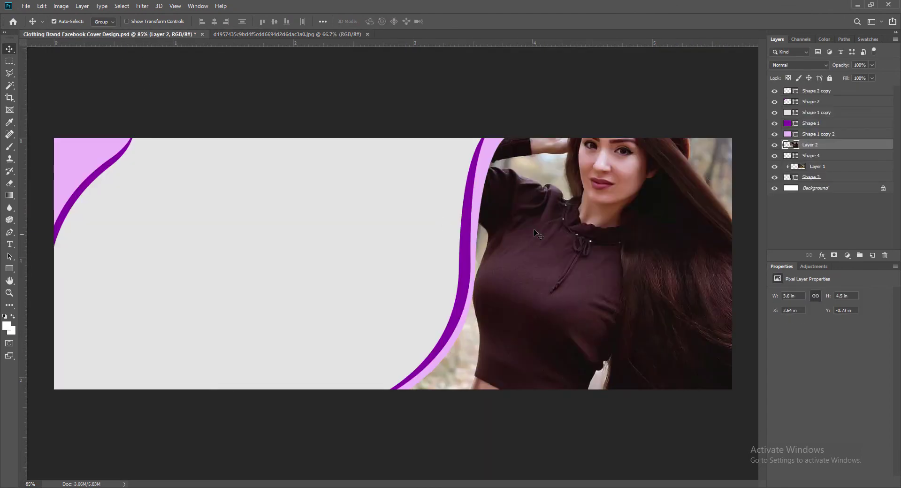
pyautogui.hotkey('ctrl', 't')
pyautogui.moveTo(398, 107); pyautogui.dragTo(531, 251)
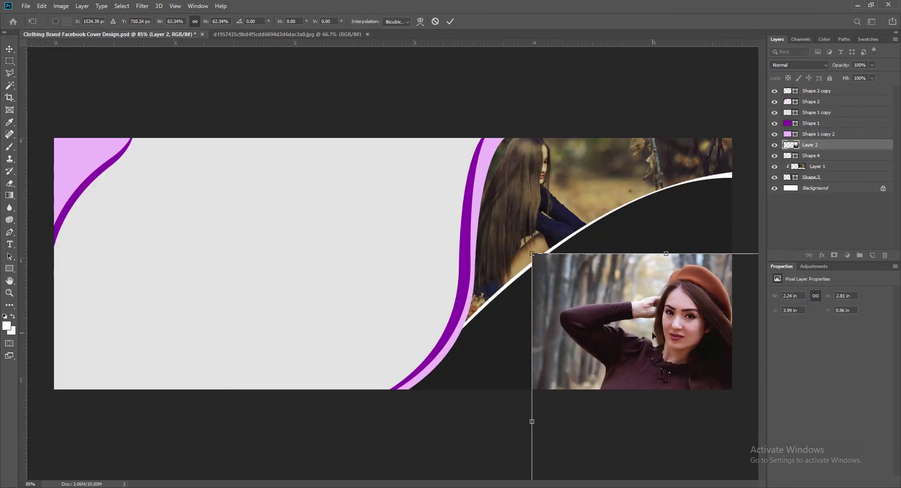
pyautogui.moveTo(658, 334); pyautogui.dragTo(524, 293)
pyautogui.moveTo(673, 211)
pyautogui.mouseDown()
pyautogui.moveTo(661, 212)
pyautogui.moveTo(755, 126)
pyautogui.mouseUp()
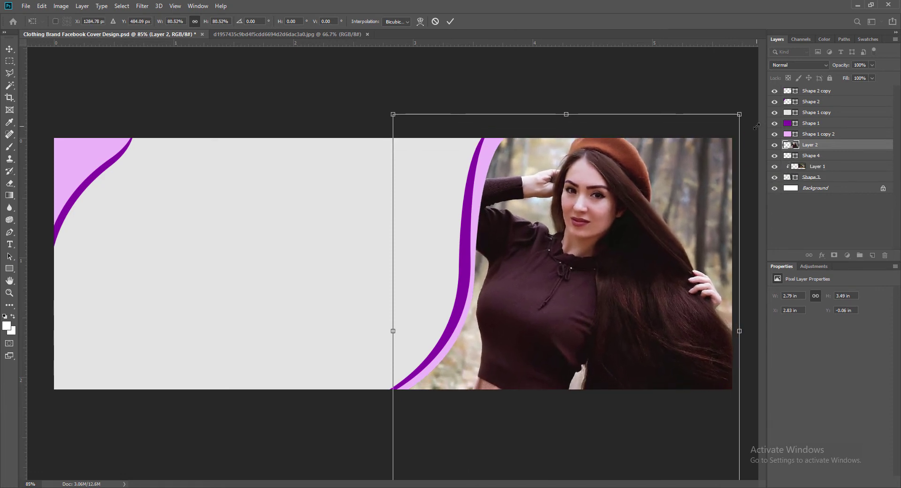
pyautogui.press('Return')
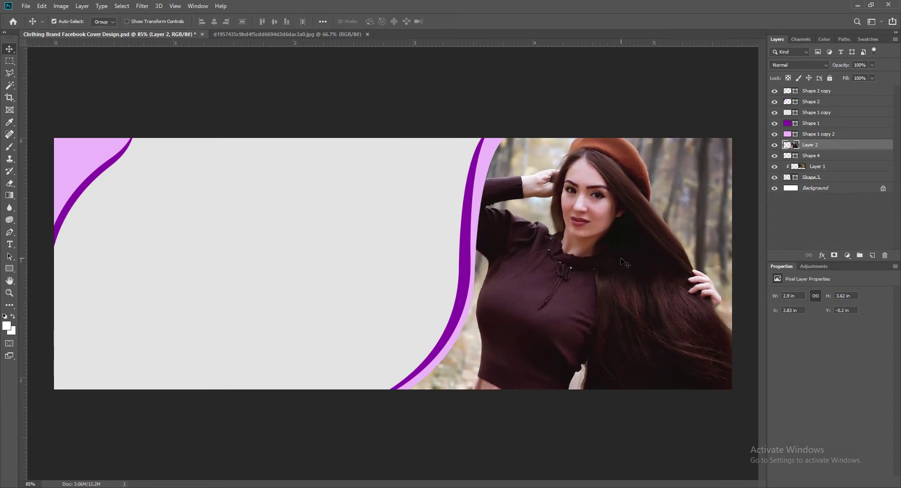
# Make Layer 2 a clipping mask on Shape 4.
pyautogui.rightClick(791, 152)
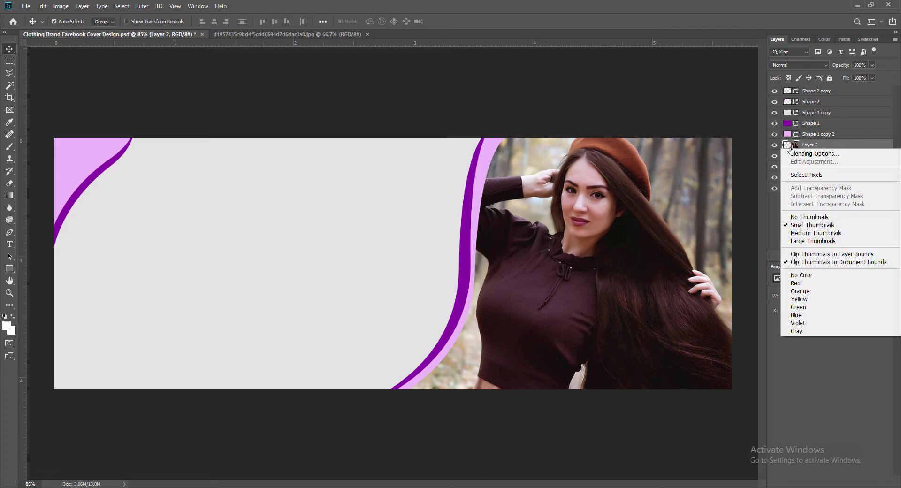
pyautogui.click(716, 103)
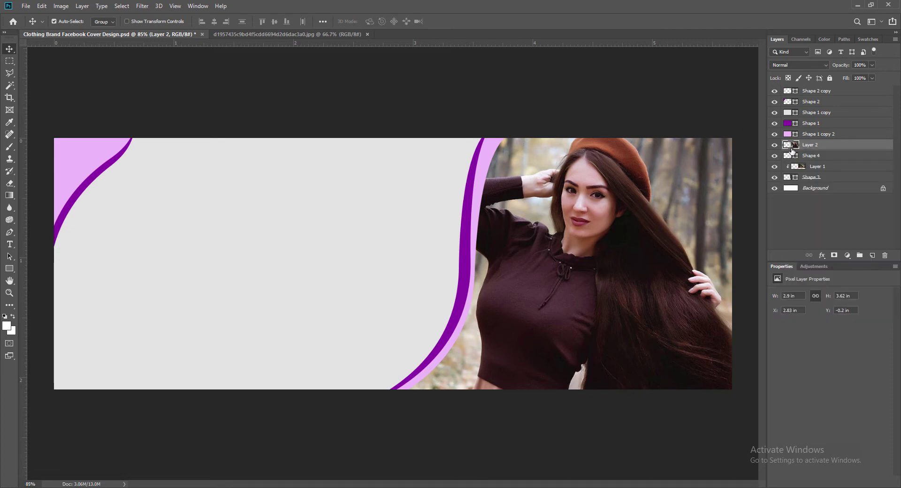
pyautogui.rightClick(788, 145)
pyautogui.click(727, 271)
# Scale the beret portrait to about 104% and move it to frame her face in the panel.
pyautogui.hotkey('ctrl', 't')
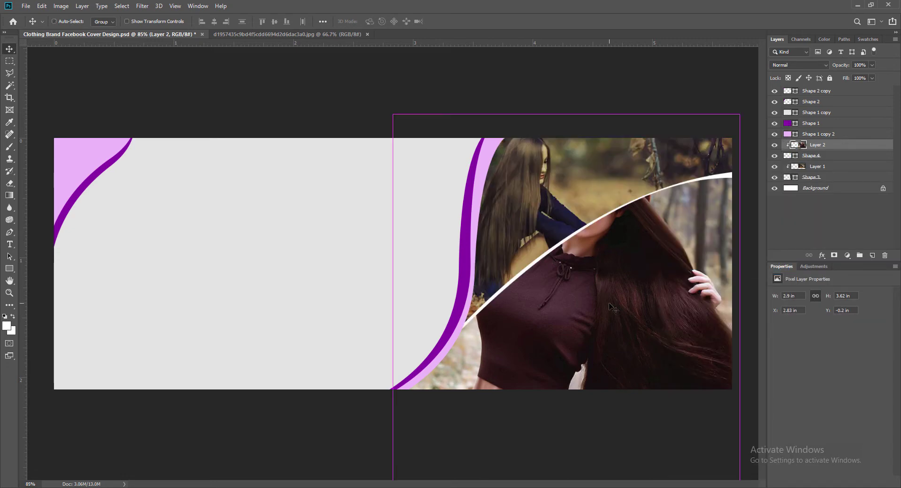
pyautogui.moveTo(387, 112); pyautogui.dragTo(452, 169)
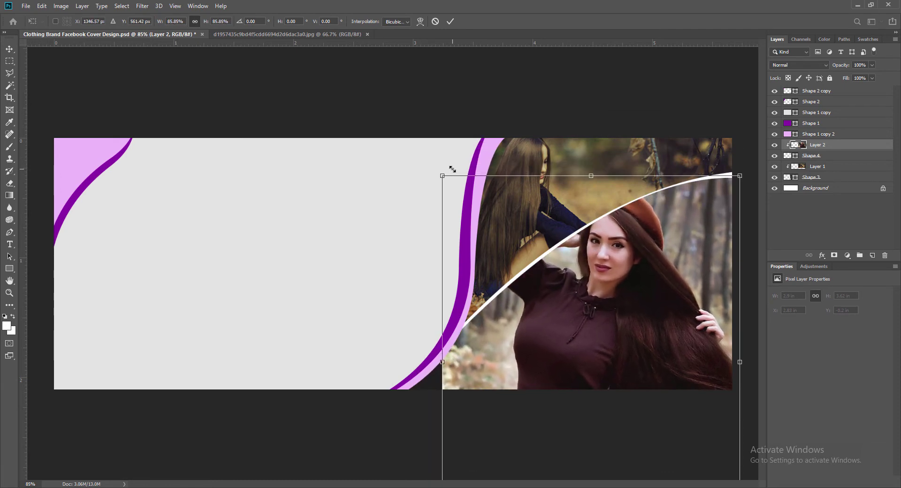
pyautogui.moveTo(587, 329)
pyautogui.mouseDown()
pyautogui.moveTo(555, 347)
pyautogui.moveTo(590, 348)
pyautogui.mouseUp()
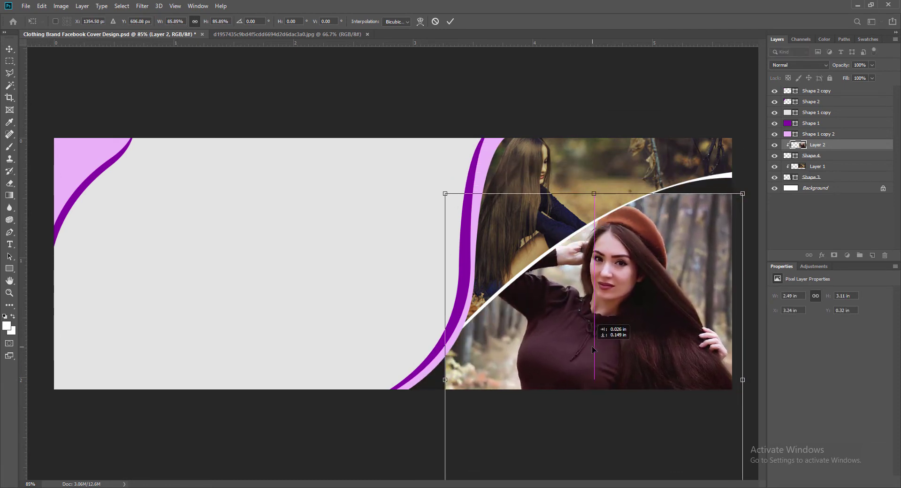
pyautogui.moveTo(742, 194); pyautogui.dragTo(775, 173)
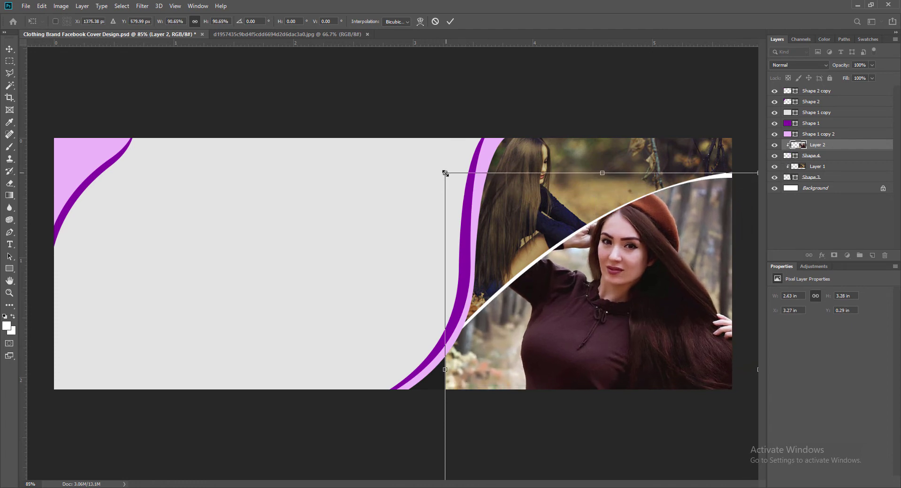
pyautogui.moveTo(444, 173); pyautogui.dragTo(423, 147)
pyautogui.moveTo(594, 355)
pyautogui.mouseDown()
pyautogui.moveTo(582, 358)
pyautogui.moveTo(579, 388)
pyautogui.mouseUp()
pyautogui.moveTo(615, 319); pyautogui.dragTo(640, 301)
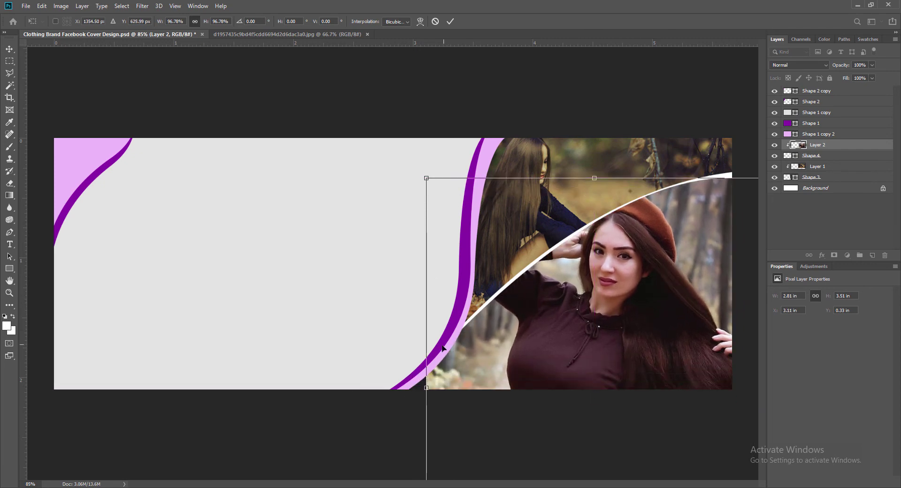
pyautogui.moveTo(426, 388); pyautogui.dragTo(402, 387)
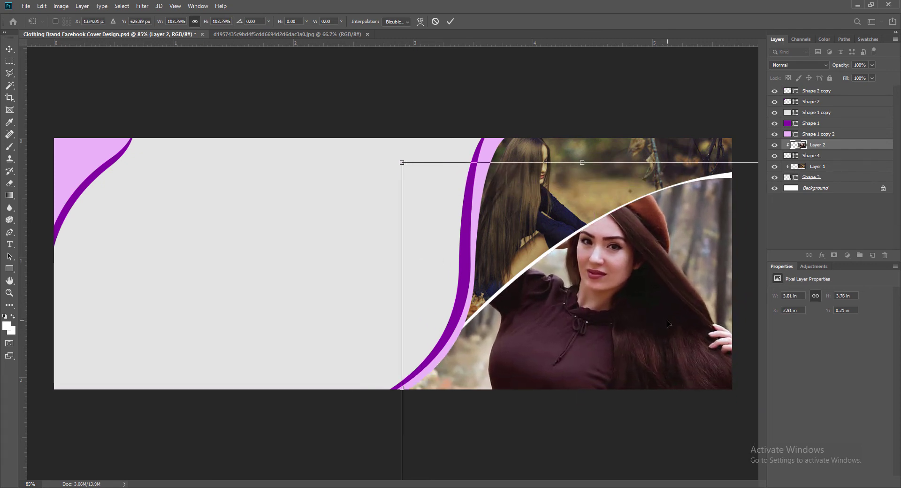
pyautogui.moveTo(675, 325)
pyautogui.mouseDown()
pyautogui.moveTo(693, 319)
pyautogui.moveTo(678, 323)
pyautogui.mouseUp()
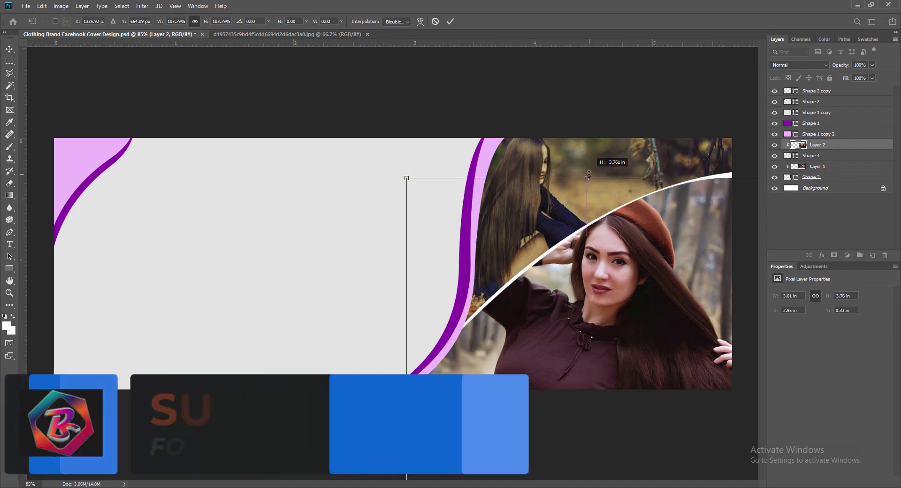
# Retone the lower model photo with Hue/Saturation: hue +11, saturation -6, lightness -15.
pyautogui.press('Return')
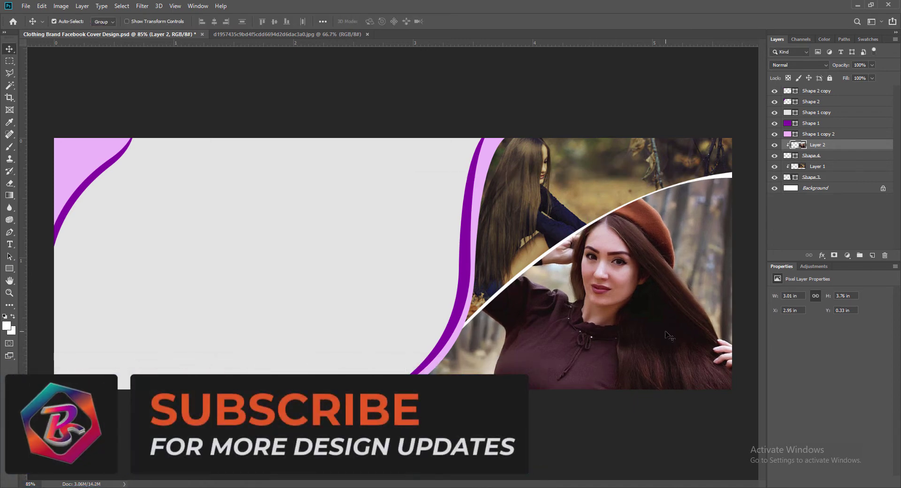
pyautogui.click(61, 5)
pyautogui.moveTo(75, 31)
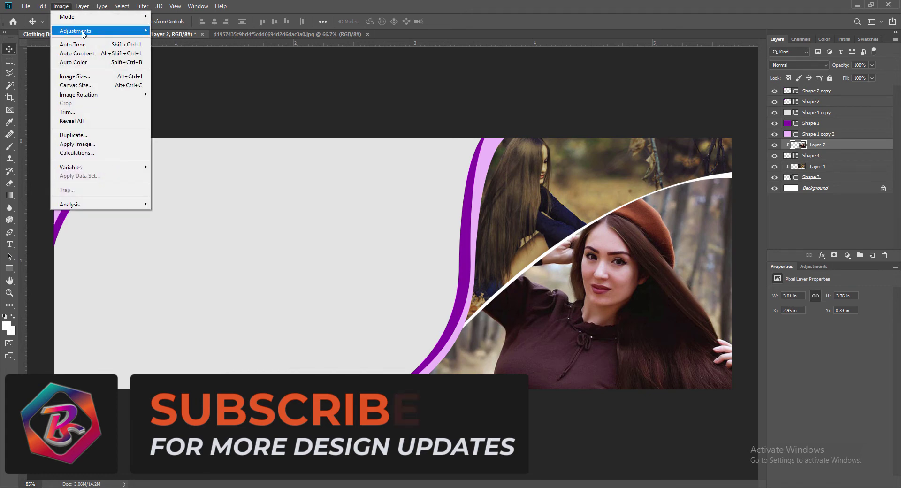
pyautogui.click(187, 81)
pyautogui.moveTo(298, 149); pyautogui.dragTo(302, 153)
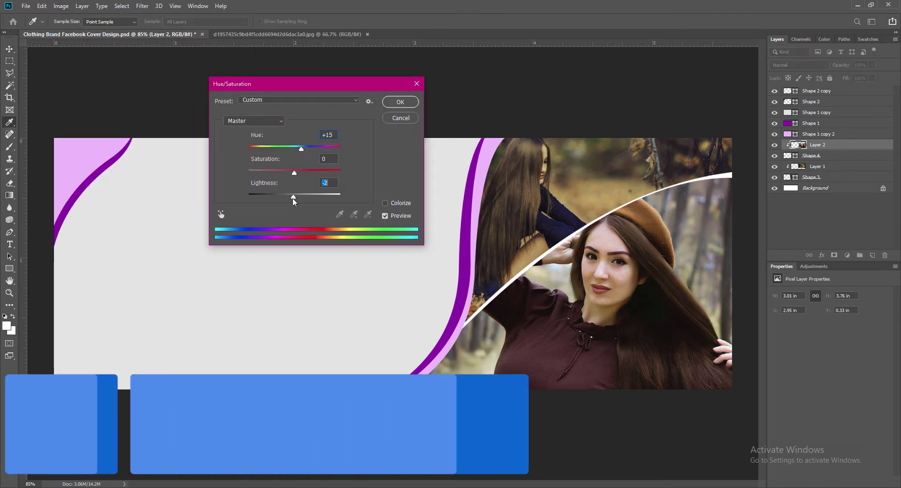
pyautogui.moveTo(294, 197)
pyautogui.mouseDown()
pyautogui.moveTo(291, 172)
pyautogui.moveTo(288, 199)
pyautogui.mouseUp()
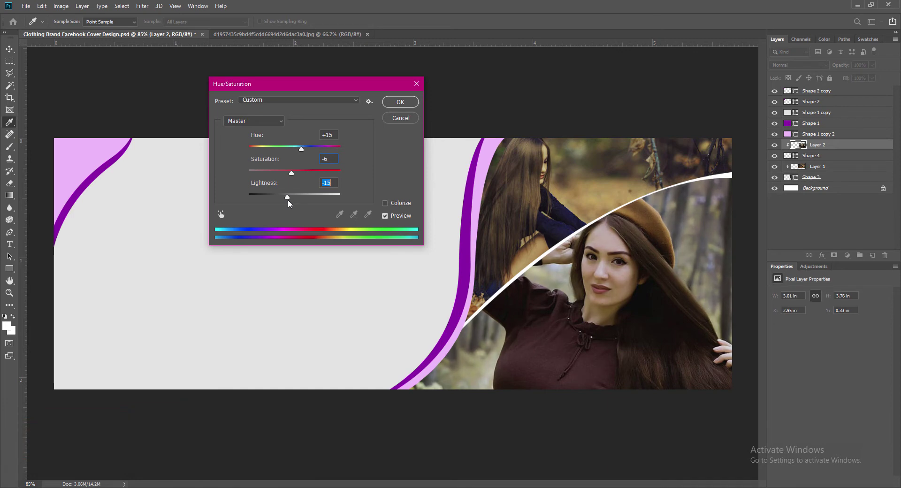
pyautogui.moveTo(301, 150); pyautogui.dragTo(300, 153)
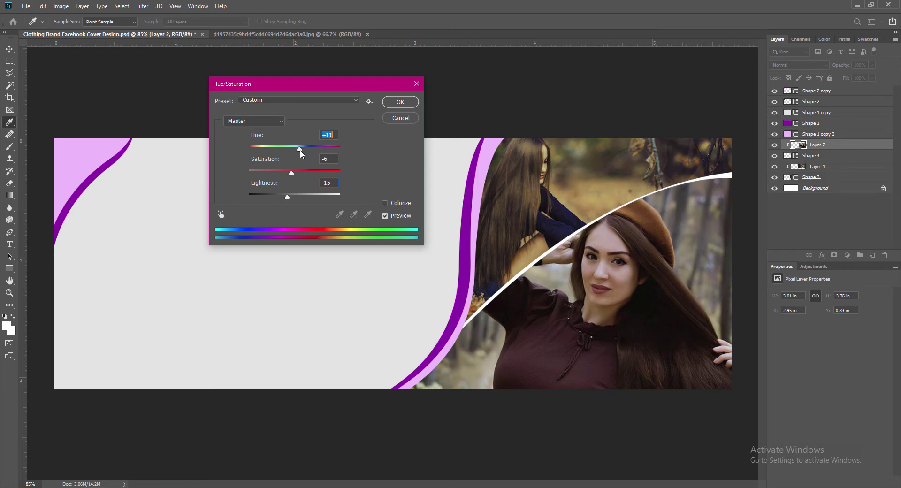
pyautogui.click(400, 102)
# Boost the photo's vibrance to +50 and save the design.
pyautogui.click(61, 6)
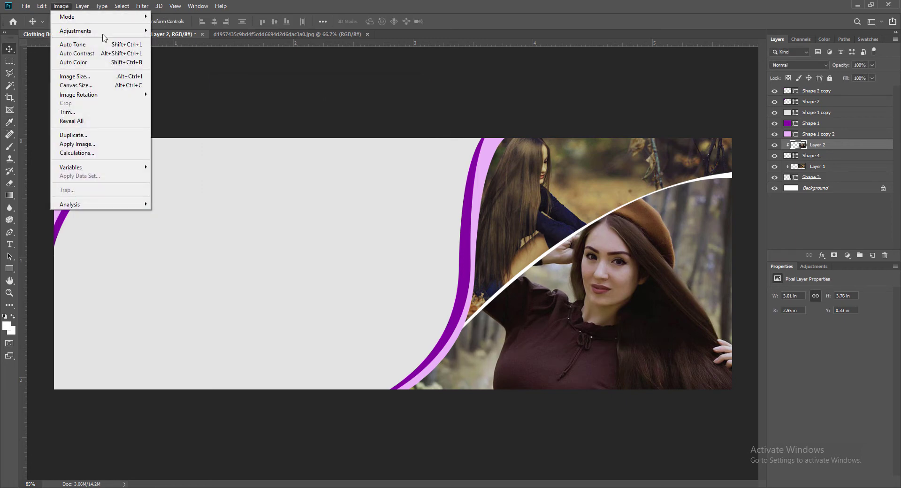
pyautogui.click(184, 72)
pyautogui.moveTo(372, 107); pyautogui.dragTo(395, 108)
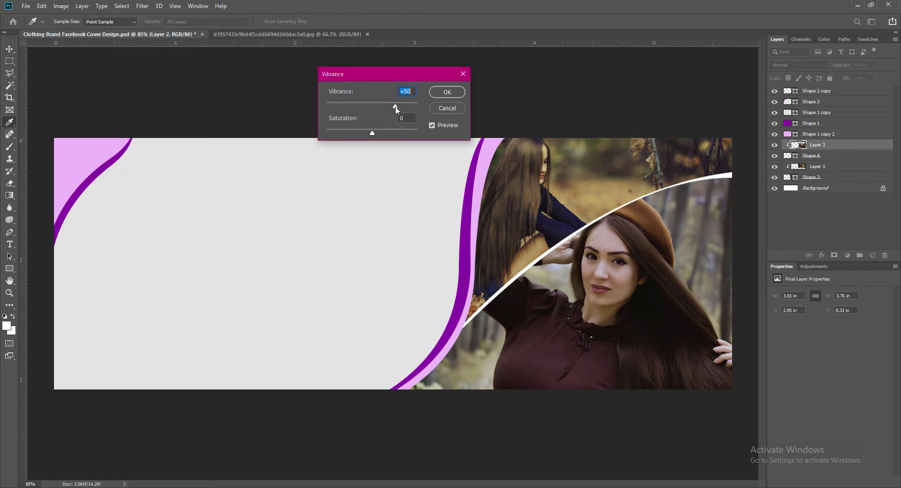
pyautogui.click(448, 92)
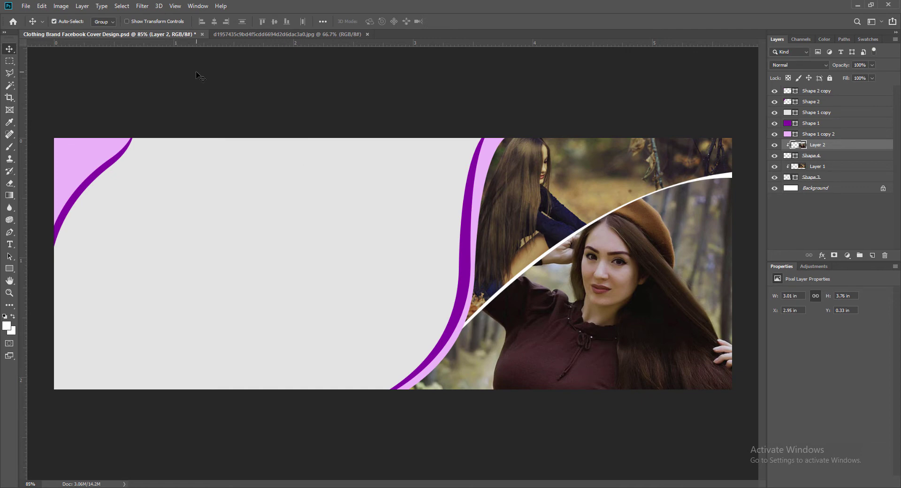
pyautogui.hotkey('ctrl', 's')
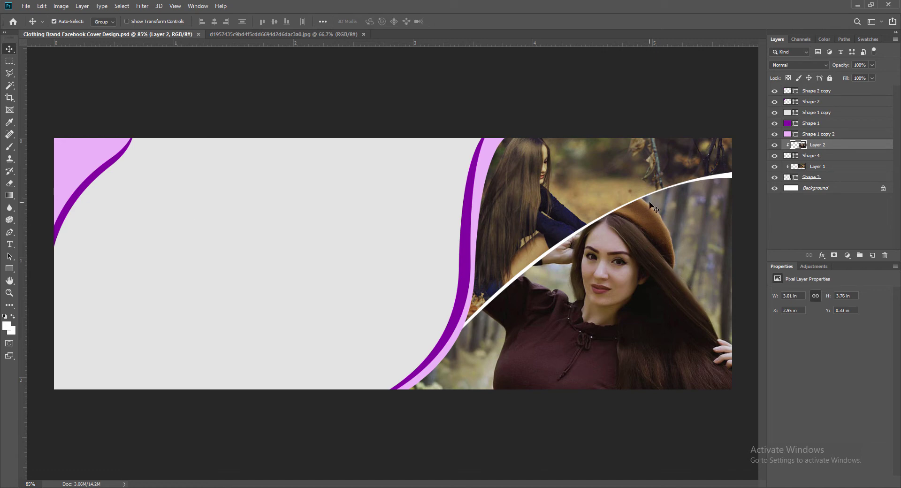
# Darken the upper model photo, Layer 1, slightly with Hue/Saturation.
pyautogui.click(599, 188)
pyautogui.click(61, 6)
pyautogui.moveTo(75, 30)
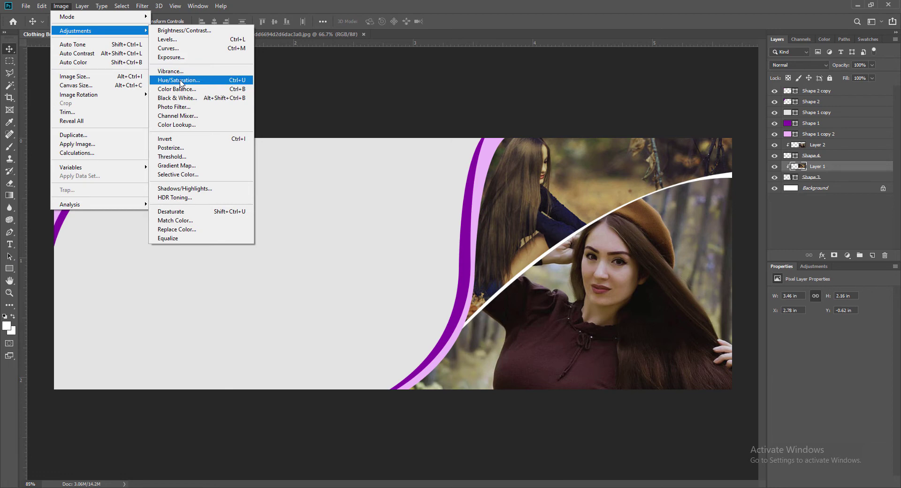
pyautogui.click(181, 83)
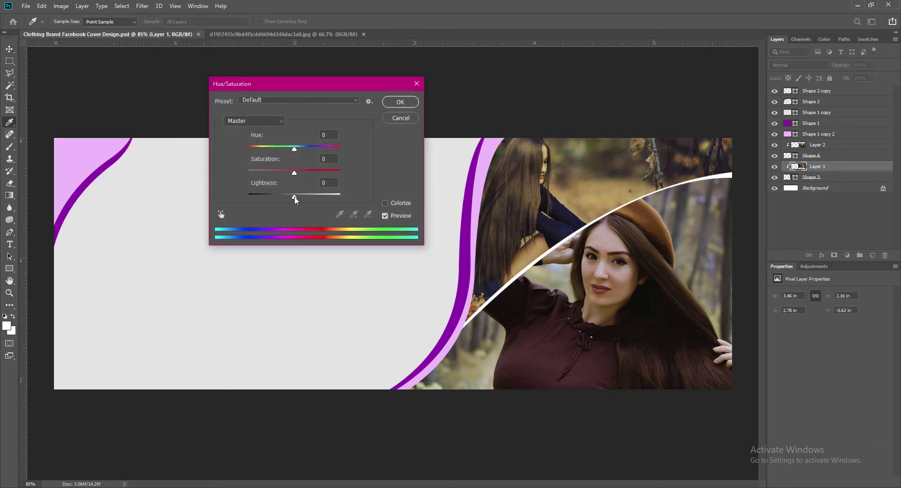
pyautogui.moveTo(294, 197); pyautogui.dragTo(283, 174)
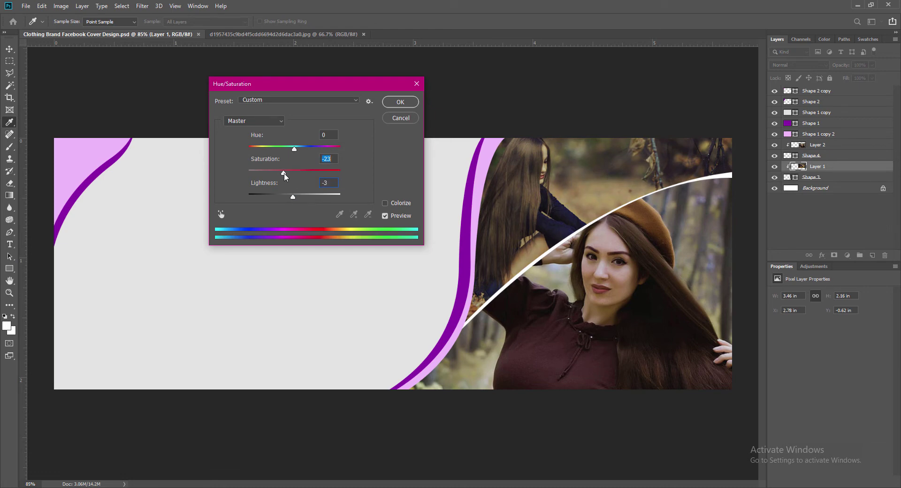
pyautogui.click(399, 102)
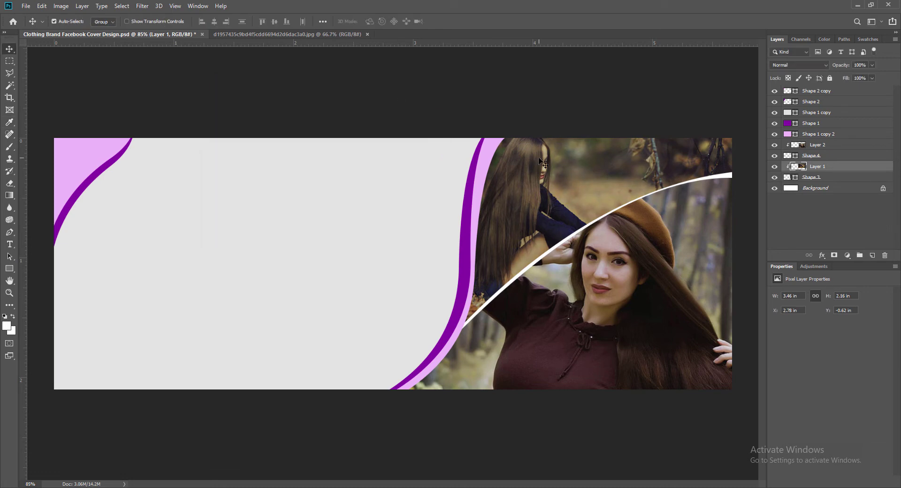
# Undo that Layer 1 change and add an empty Layer 3 above Layer 2.
pyautogui.hotkey('ctrl', 'z')
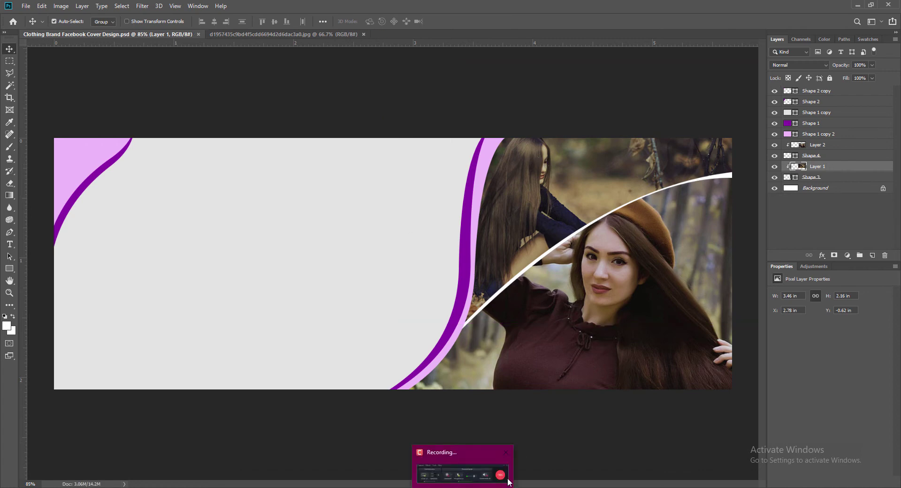
pyautogui.click(549, 371)
pyautogui.click(872, 255)
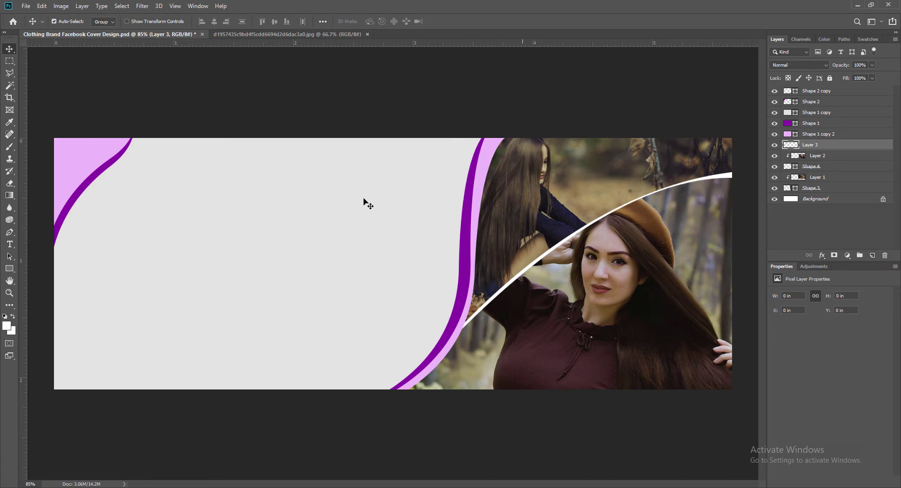
# Draw a closed white Pen curve sweeping beneath the lower model photo's bottom edge.
pyautogui.click(9, 232)
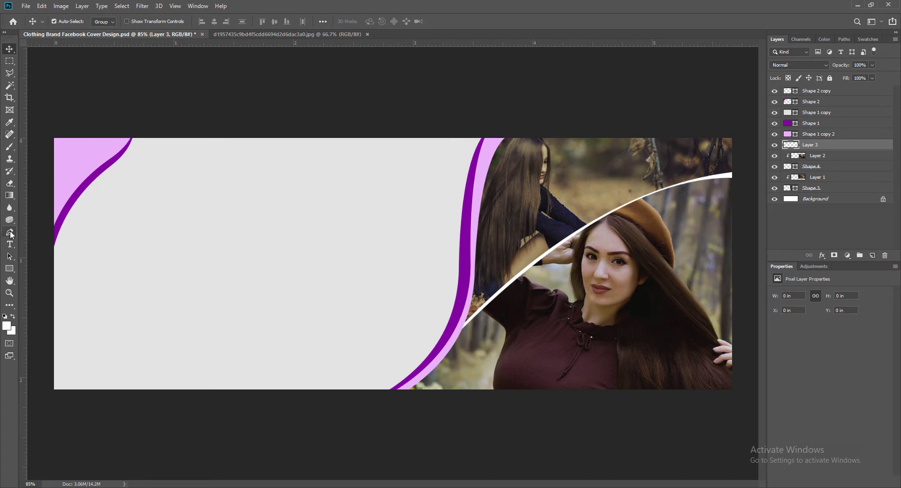
pyautogui.click(443, 325)
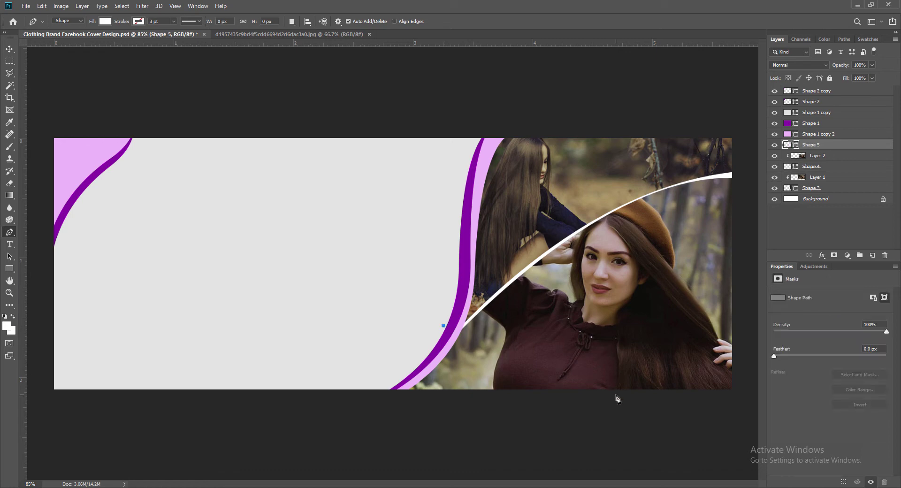
pyautogui.moveTo(615, 394); pyautogui.dragTo(649, 436)
pyautogui.moveTo(658, 451); pyautogui.dragTo(678, 473)
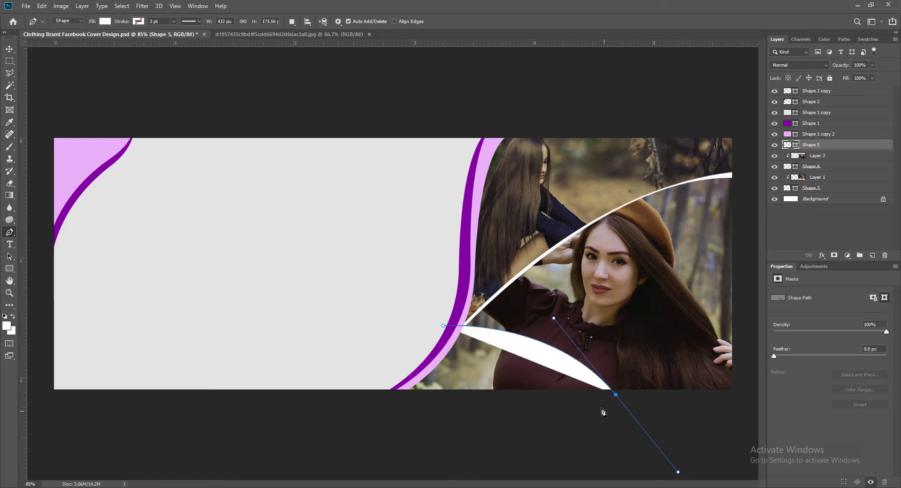
pyautogui.click(618, 447)
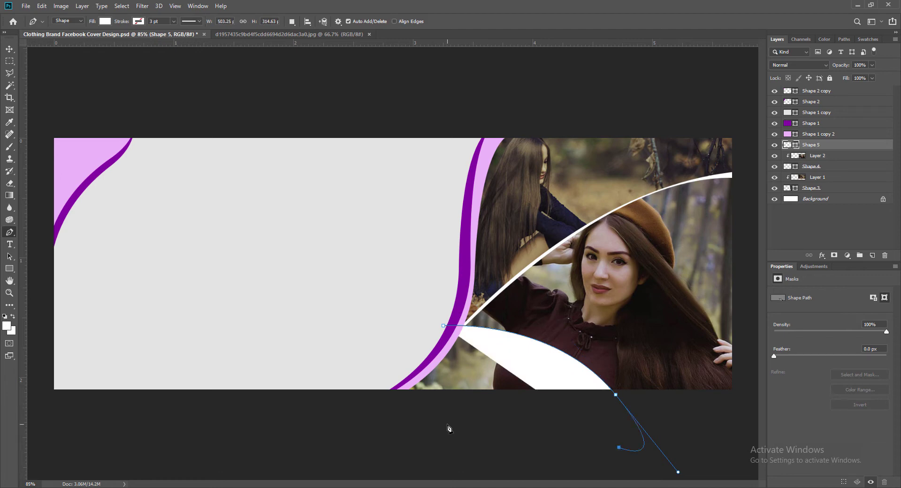
pyautogui.click(365, 405)
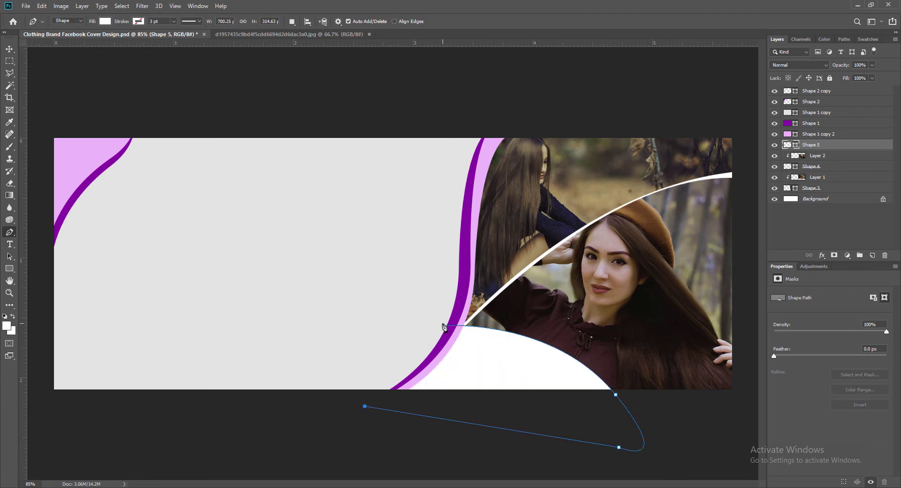
pyautogui.click(444, 326)
pyautogui.click(10, 50)
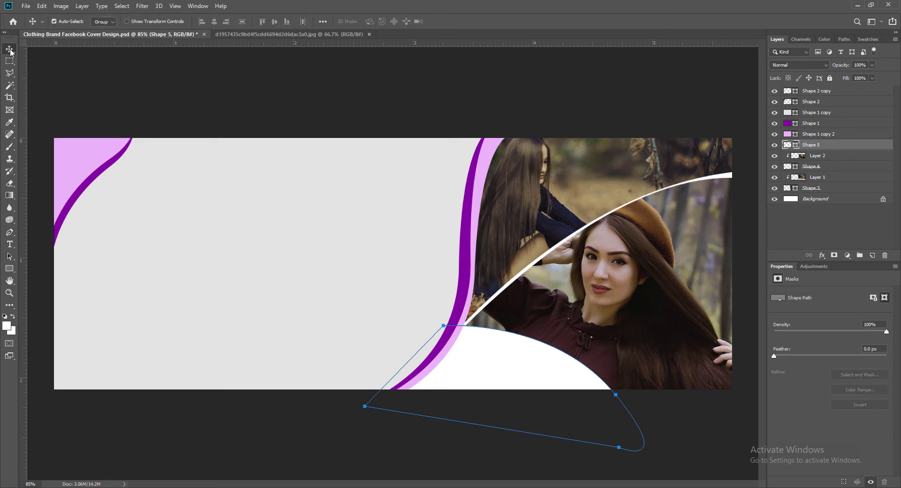
pyautogui.click(419, 408)
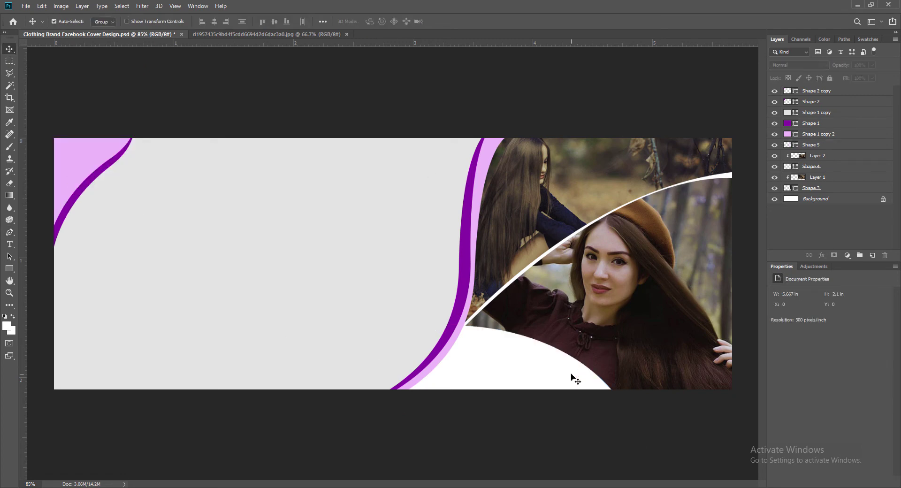
# Select the white Shape 5 curve and rotate it about 8.5° with Free Transform.
pyautogui.press('ctrl')
pyautogui.click(584, 384)
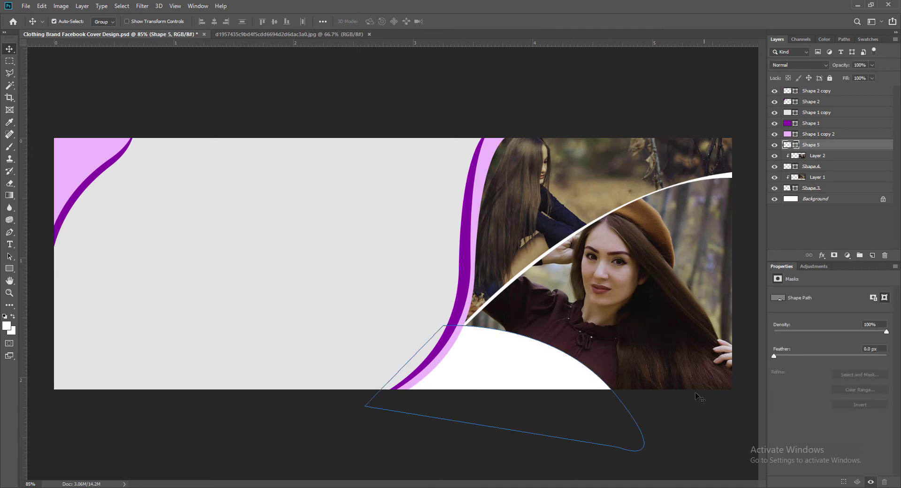
pyautogui.moveTo(683, 418); pyautogui.dragTo(459, 196)
pyautogui.click(439, 190)
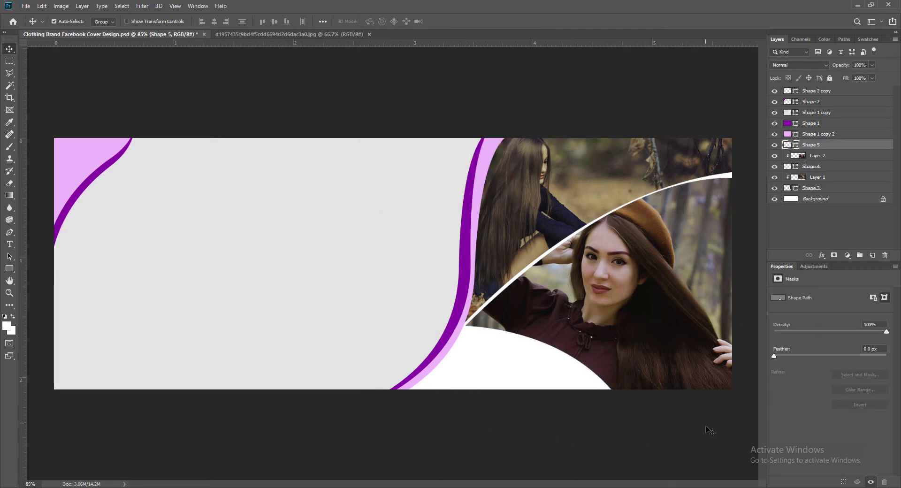
pyautogui.hotkey('ctrl', 't')
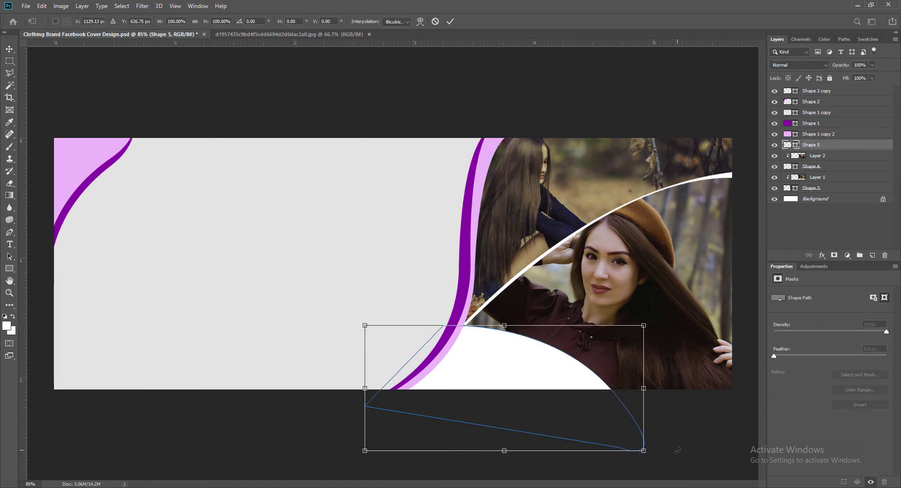
pyautogui.moveTo(650, 461); pyautogui.dragTo(643, 473)
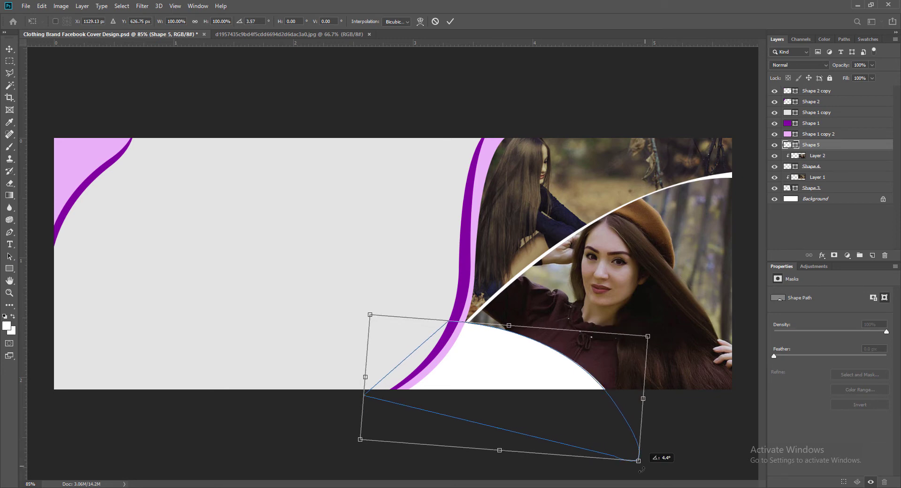
pyautogui.moveTo(542, 376); pyautogui.dragTo(554, 382)
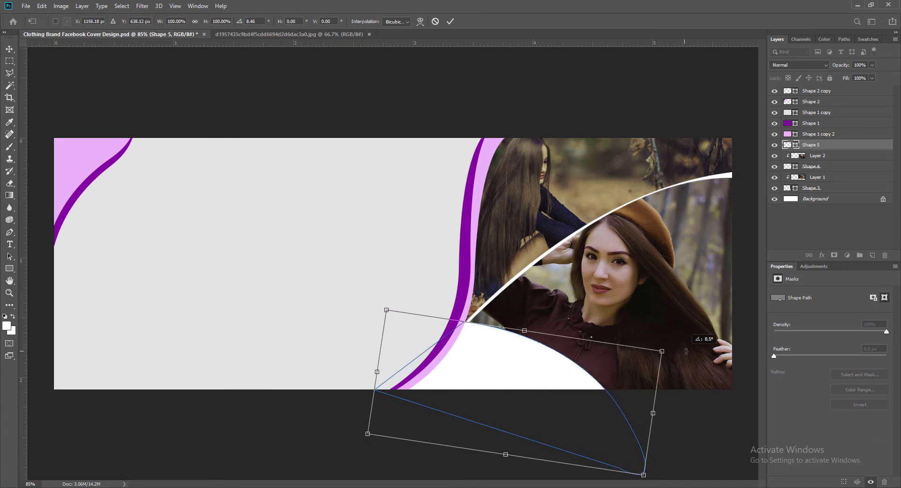
pyautogui.press('Return')
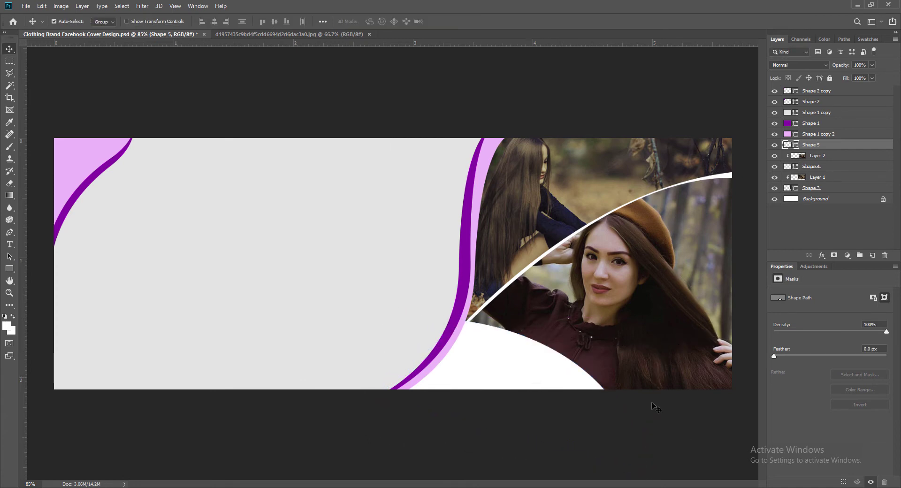
# Fill the curve with a dark brown sampled from the photo at about 70% opacity.
pyautogui.doubleClick(787, 145)
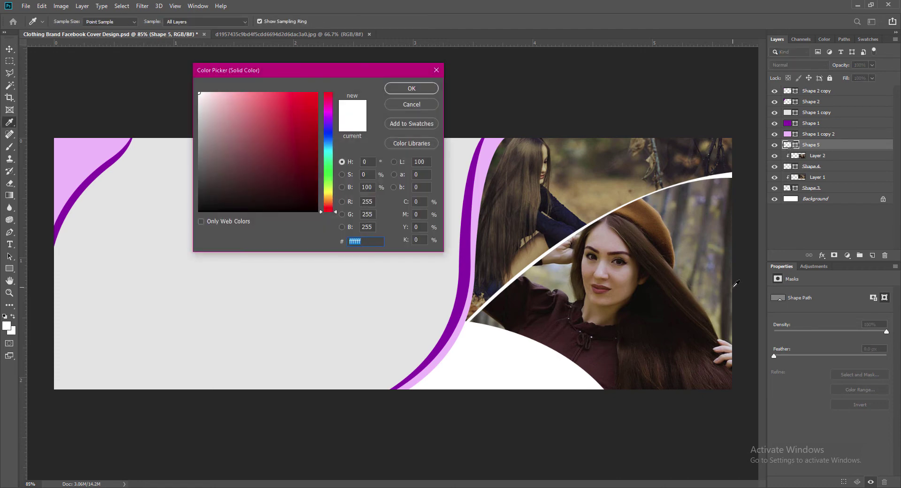
pyautogui.click(704, 267)
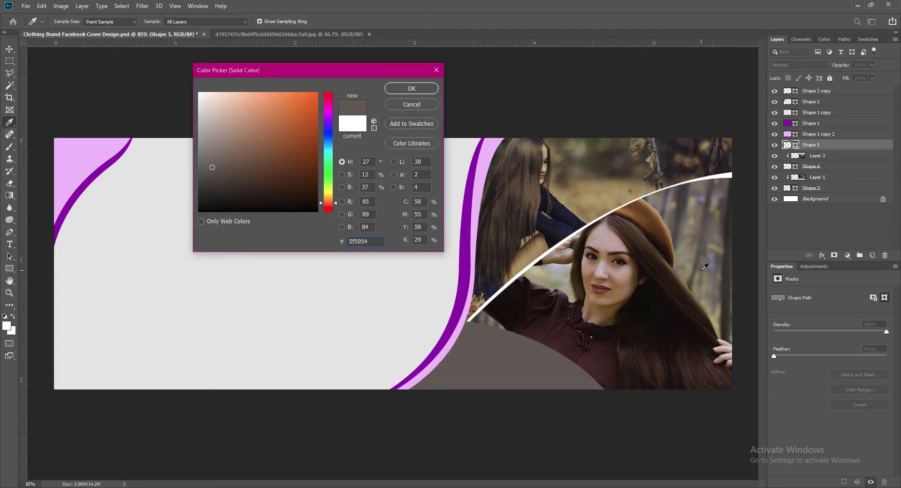
pyautogui.click(604, 159)
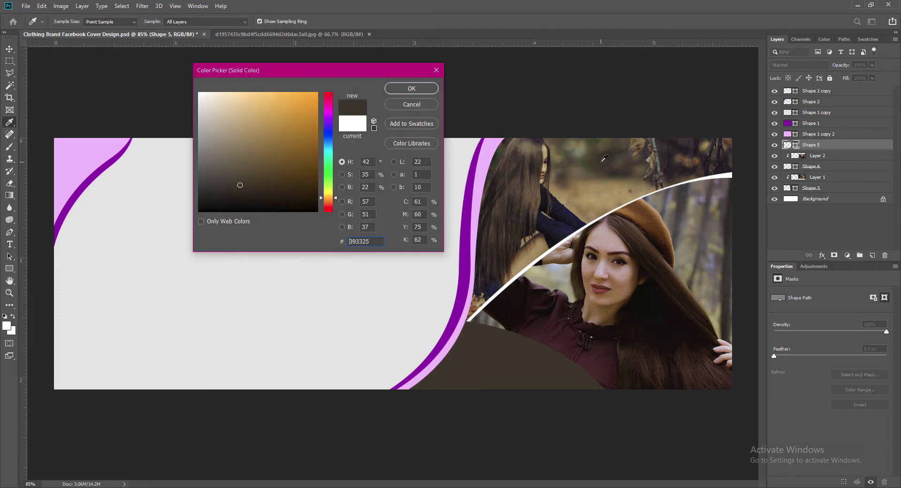
pyautogui.click(412, 88)
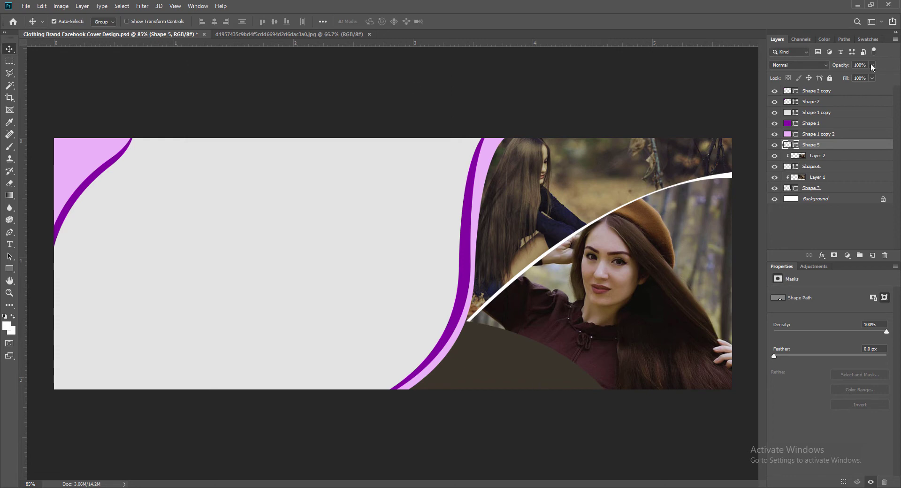
pyautogui.moveTo(863, 77); pyautogui.dragTo(861, 80)
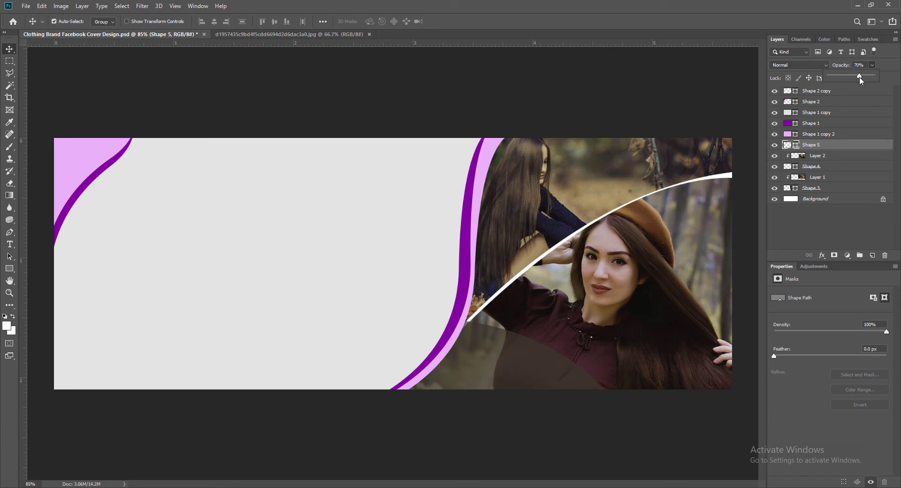
pyautogui.click(663, 391)
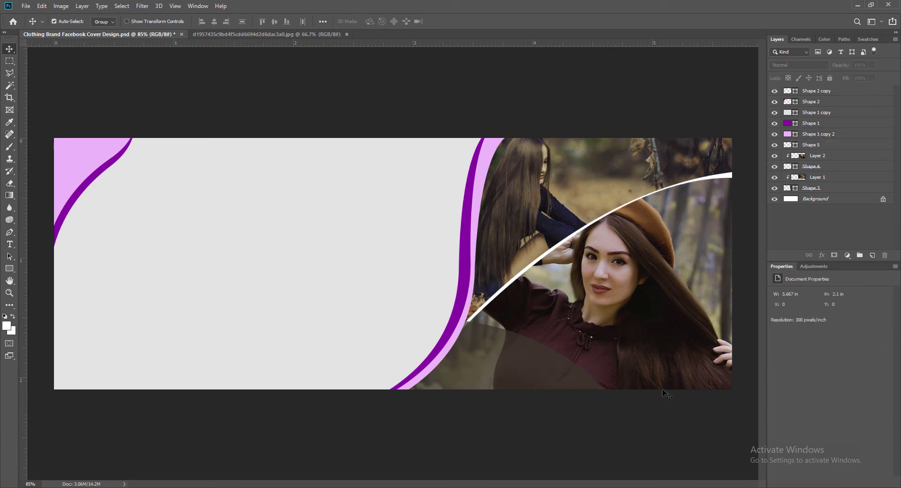
# Refill the curve with purple 8f00ae at 60% opacity and save the design.
pyautogui.doubleClick(791, 145)
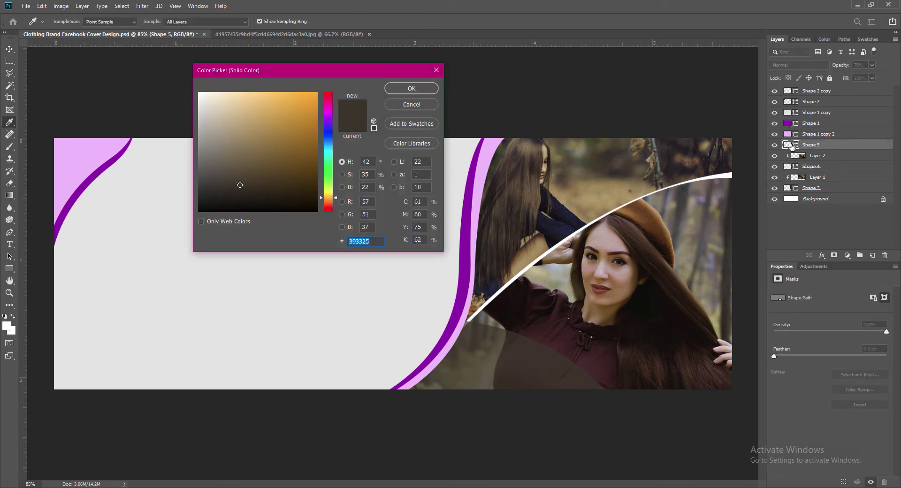
pyautogui.click(449, 331)
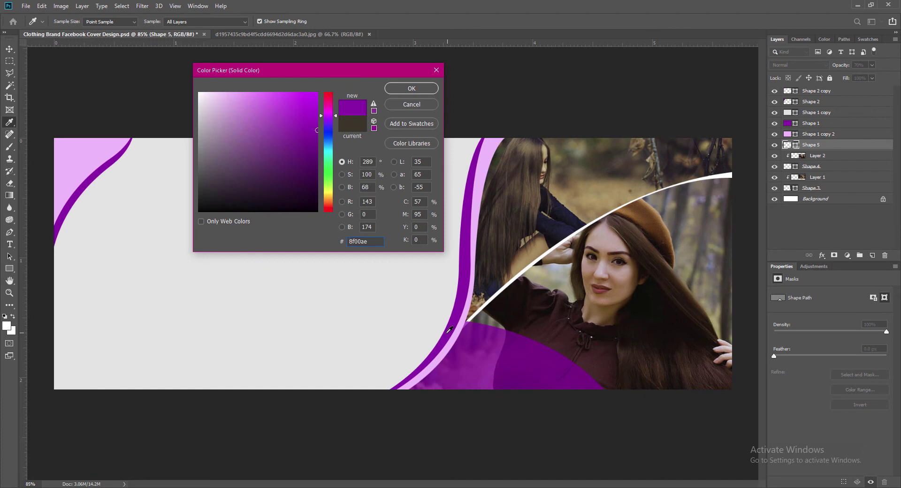
pyautogui.click(411, 88)
pyautogui.moveTo(872, 78); pyautogui.dragTo(868, 81)
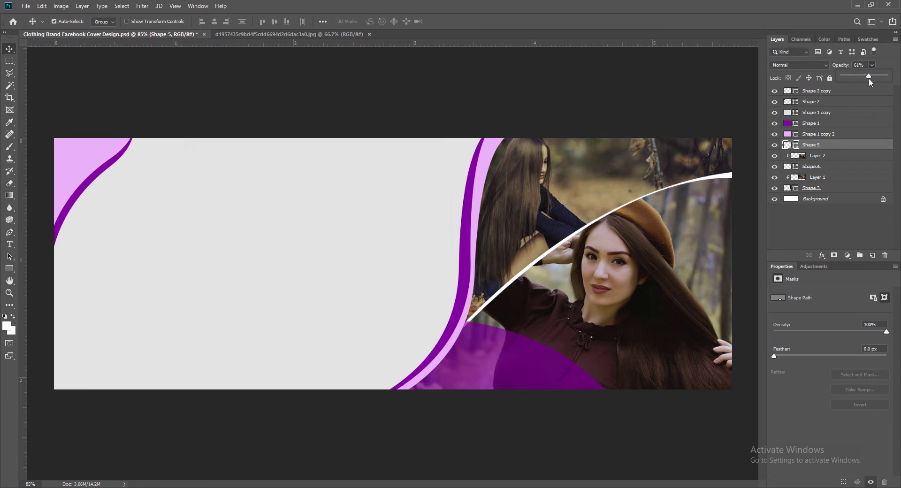
pyautogui.moveTo(868, 78); pyautogui.dragTo(865, 78)
pyautogui.click(837, 68)
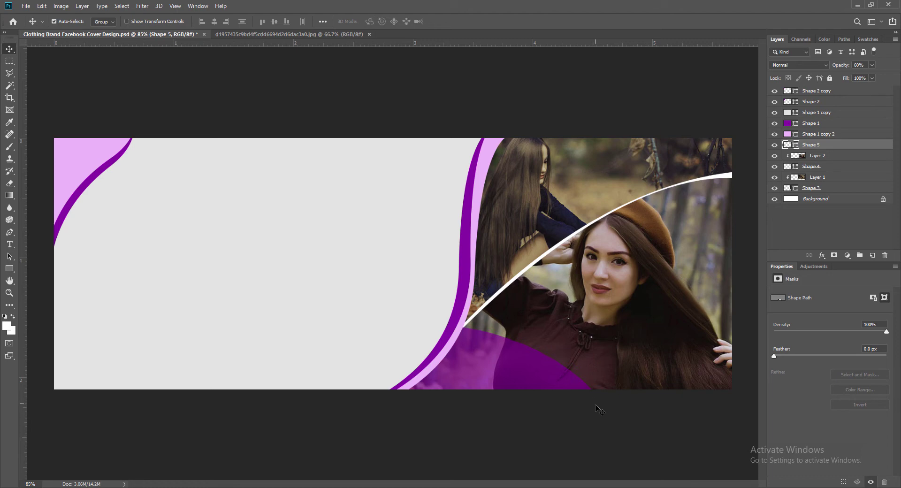
pyautogui.hotkey('ctrl', 's')
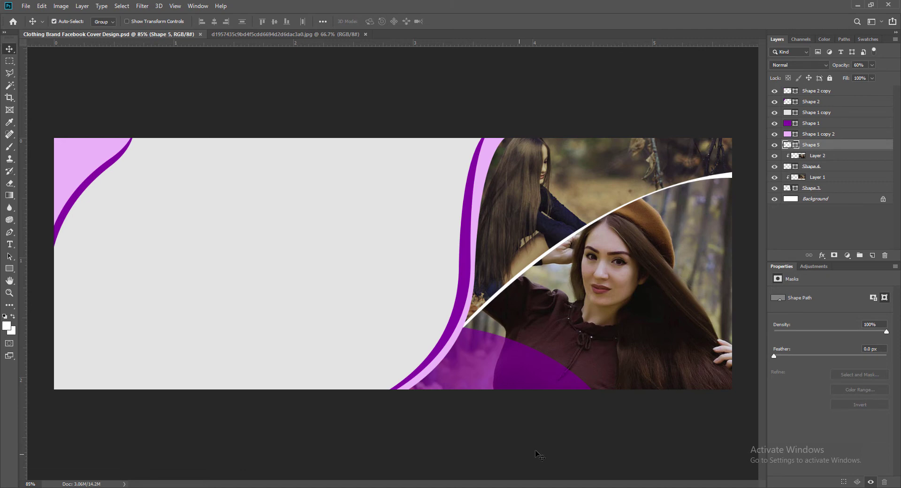
# Add a full-canvas light pink (f0bcfb) rectangle just above the Background layer.
pyautogui.click(812, 199)
pyautogui.click(871, 255)
pyautogui.press('u')
pyautogui.moveTo(34, 105)
pyautogui.mouseDown()
pyautogui.moveTo(50, 286)
pyautogui.moveTo(746, 432)
pyautogui.mouseUp()
pyautogui.press('v')
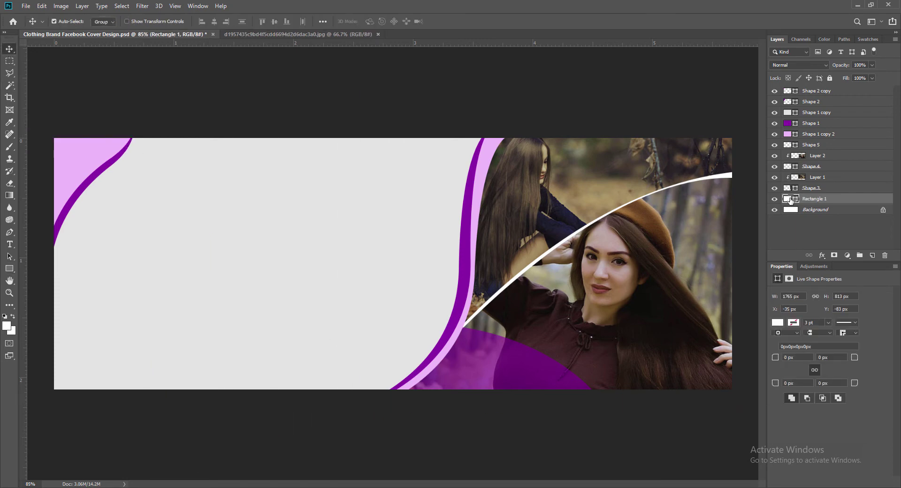
pyautogui.doubleClick(791, 199)
pyautogui.click(465, 310)
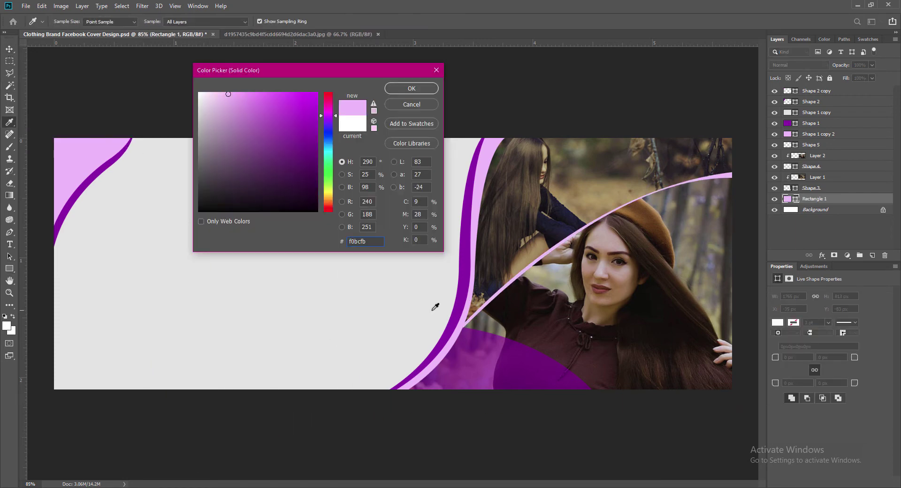
pyautogui.click(412, 88)
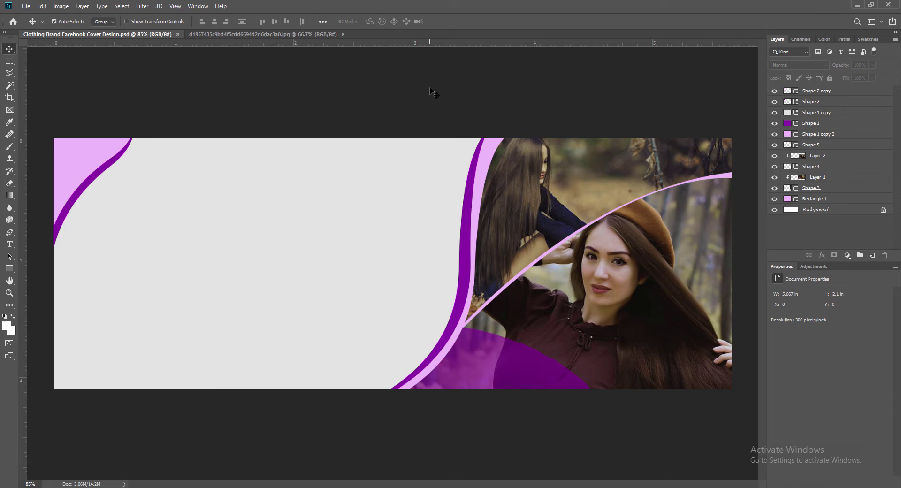
# Rotate the purple curve about 3° further.
pyautogui.keyDown('ctrl'); pyautogui.click(522, 355); pyautogui.keyUp('ctrl')
pyautogui.hotkey('ctrl', 't')
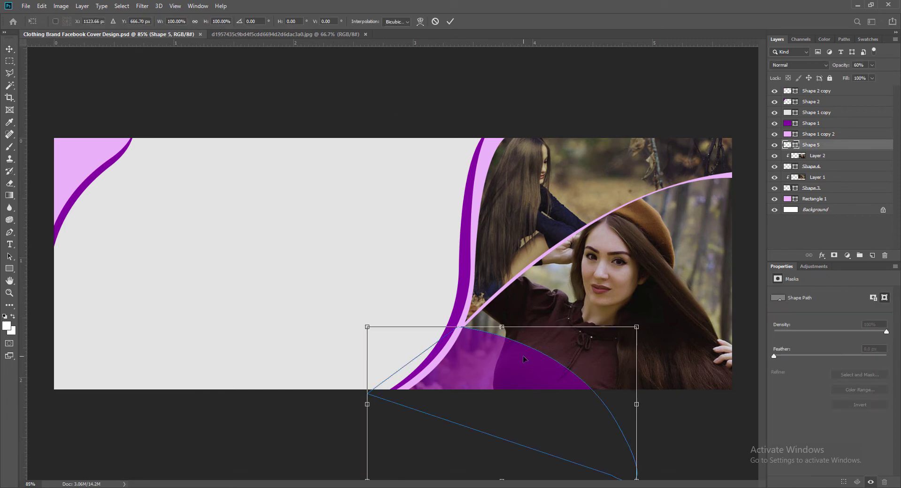
pyautogui.moveTo(356, 318); pyautogui.dragTo(370, 317)
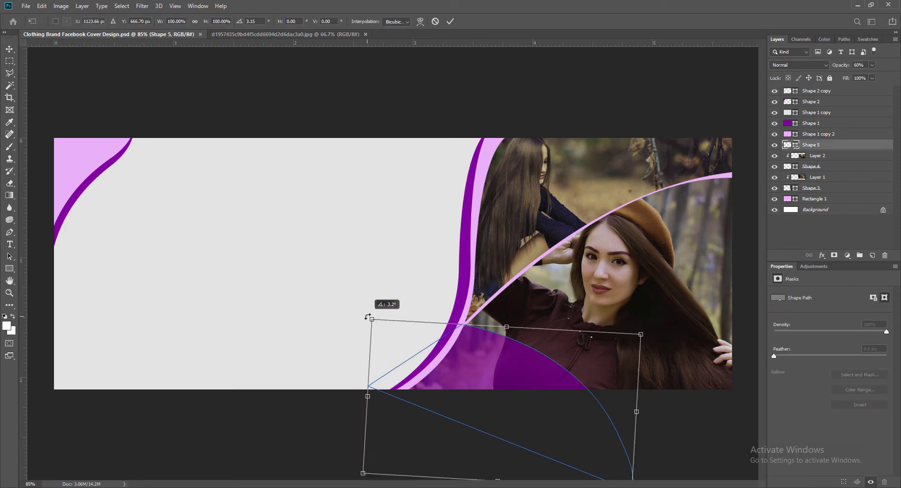
pyautogui.press('Return')
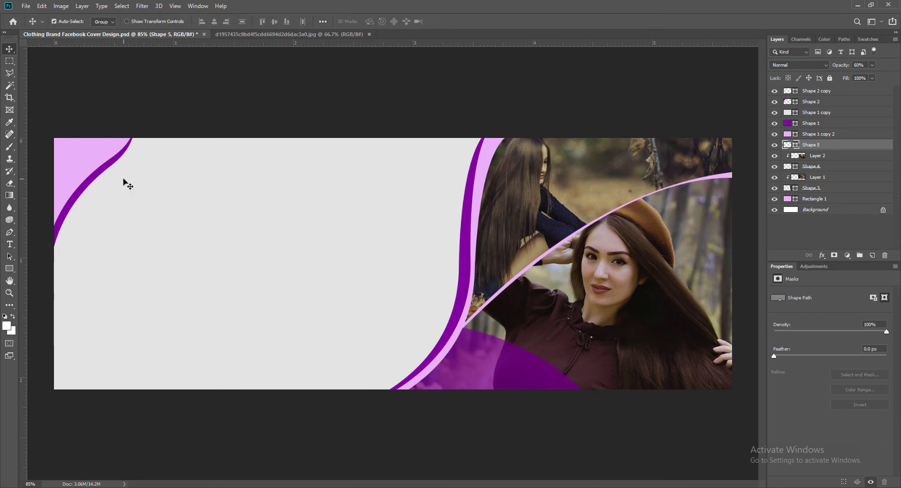
# Add an empty Layer 3 above Shape 1 copy.
pyautogui.click(625, 455)
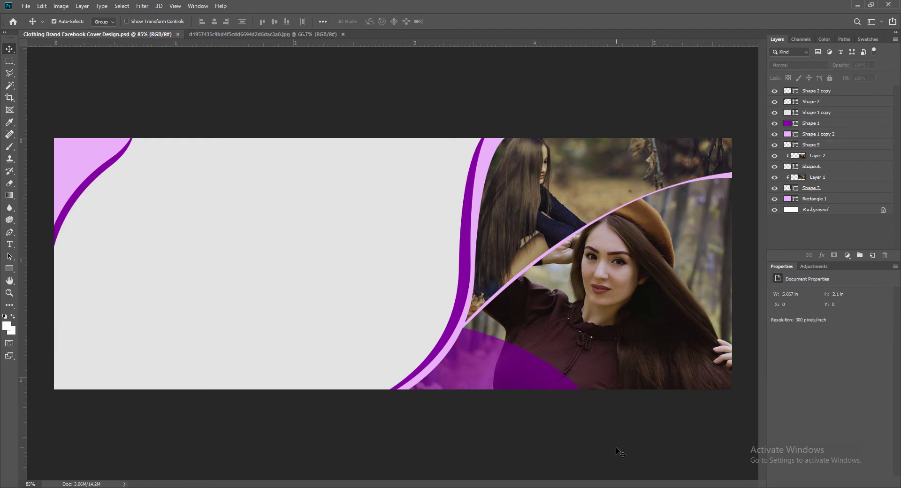
pyautogui.click(328, 322)
pyautogui.click(872, 255)
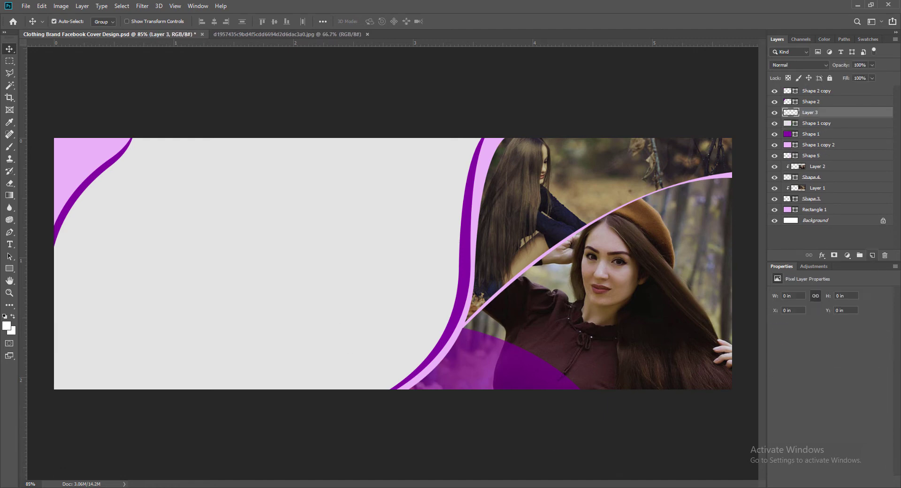
# Type the headline 'NEW', 'QUALITY', 'CLOTHING' on three lines at the left of the cover.
pyautogui.click(280, 206)
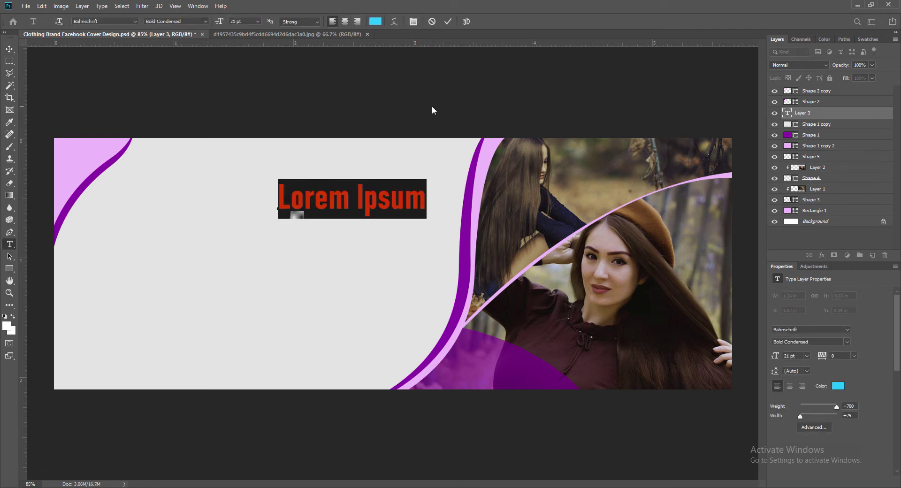
pyautogui.write('NEW')
pyautogui.press('Return')
pyautogui.write('QUALITY')
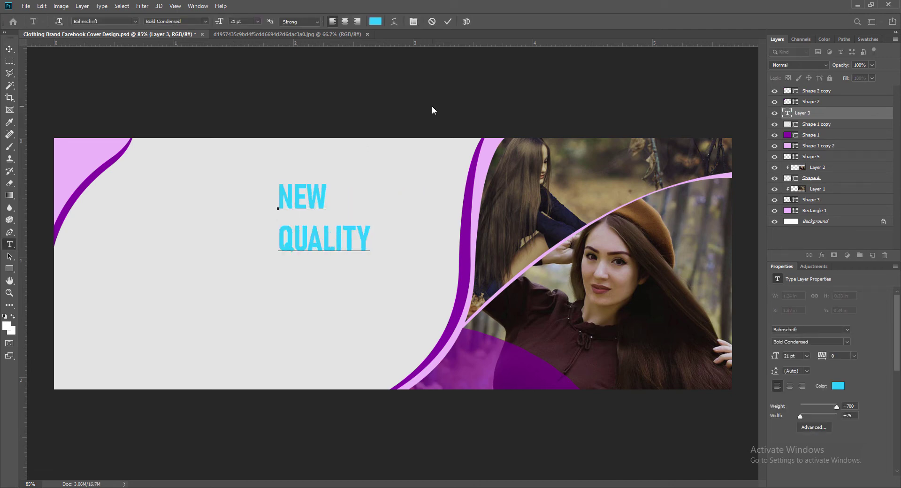
pyautogui.press('Return')
pyautogui.write('CLOTHING')
# Make the whole headline right-aligned, purple and 30 pt.
pyautogui.hotkey('ctrl', 'a')
pyautogui.click(357, 21)
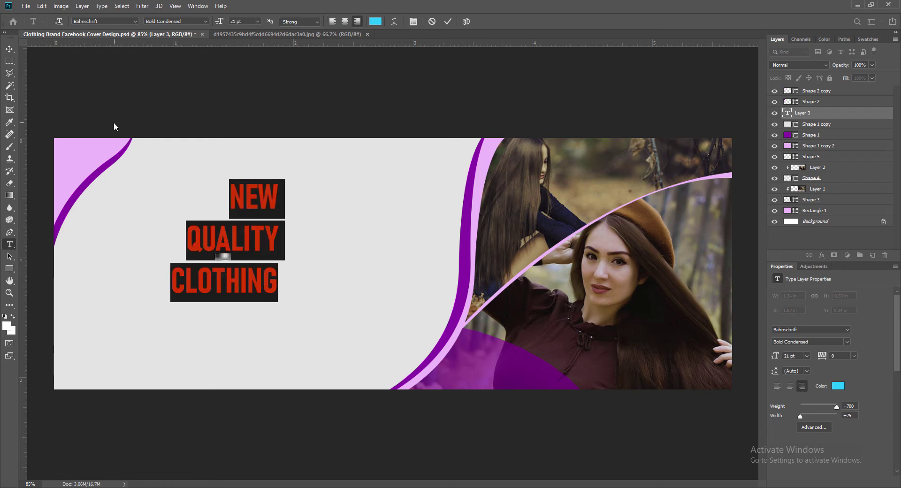
pyautogui.click(375, 21)
pyautogui.click(82, 178)
pyautogui.click(411, 88)
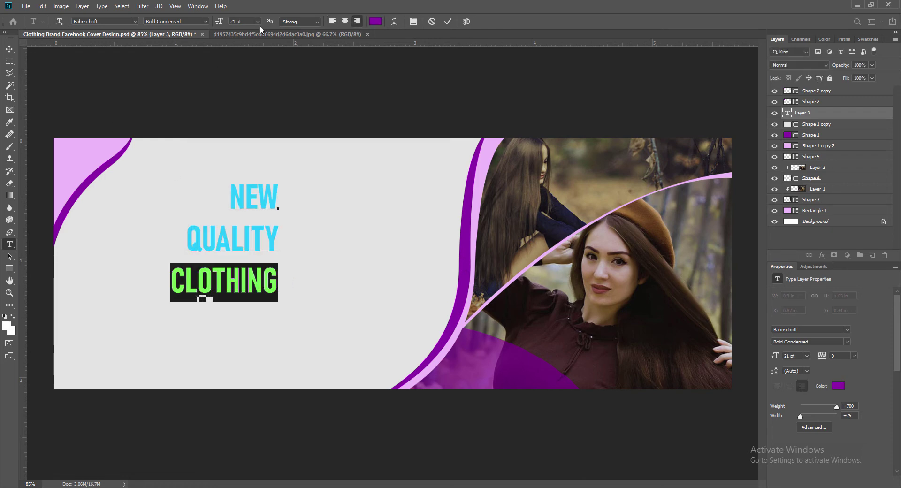
pyautogui.click(257, 22)
pyautogui.click(249, 116)
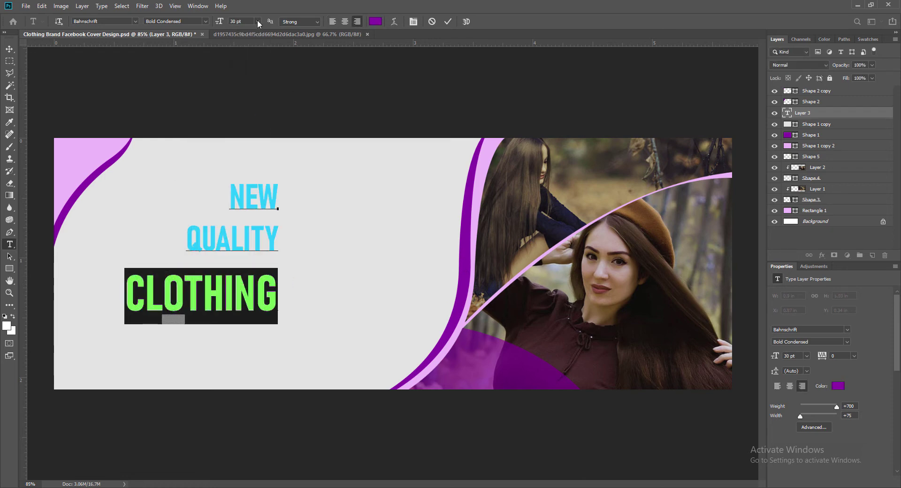
pyautogui.click(257, 22)
pyautogui.click(251, 122)
# Restyle NEW and QUALITY as near-black 18 pt Condensed text.
pyautogui.moveTo(228, 188); pyautogui.dragTo(278, 249)
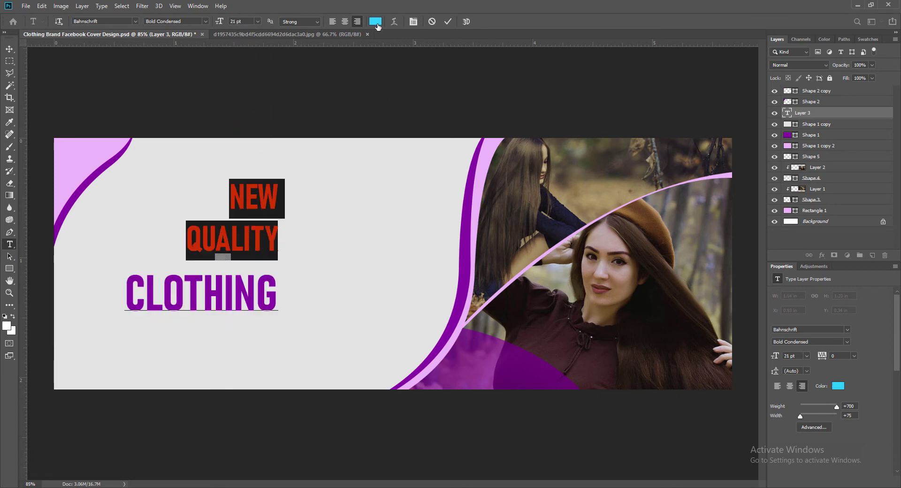
pyautogui.click(375, 22)
pyautogui.click(201, 190)
pyautogui.moveTo(282, 70); pyautogui.dragTo(427, 70)
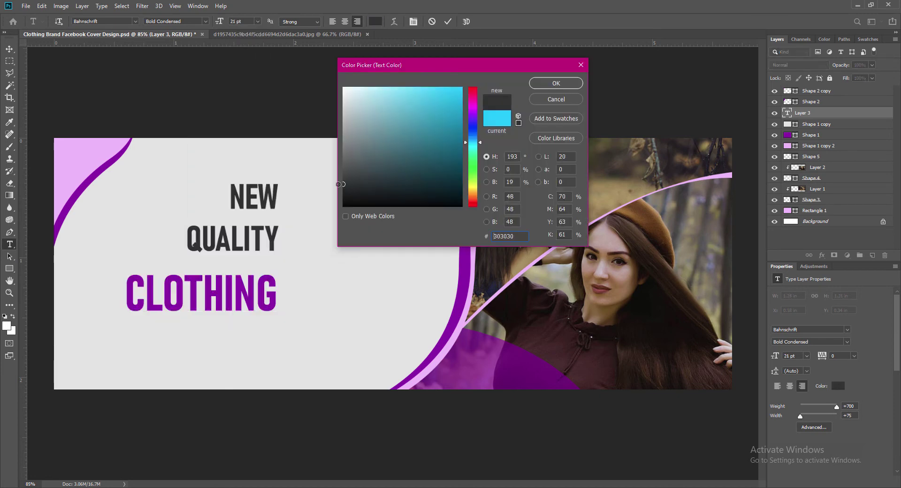
pyautogui.click(550, 88)
pyautogui.click(258, 22)
pyautogui.click(243, 99)
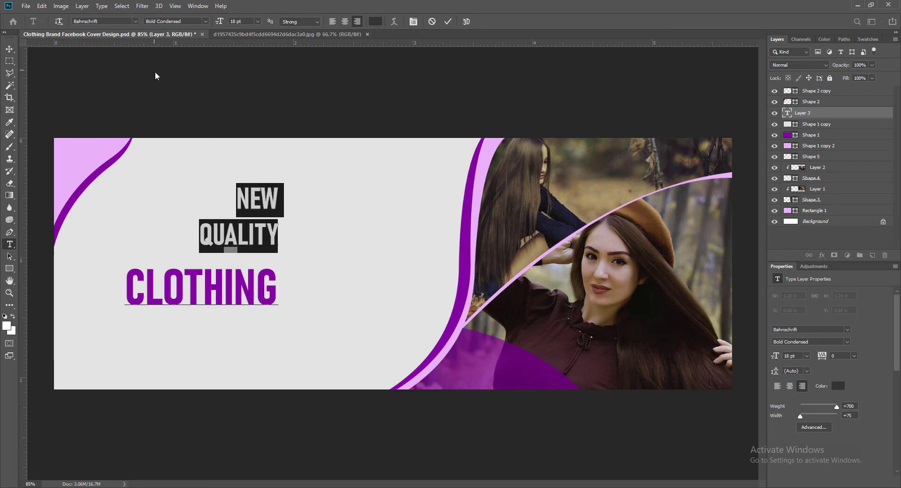
pyautogui.click(206, 22)
pyautogui.click(205, 90)
pyautogui.click(205, 22)
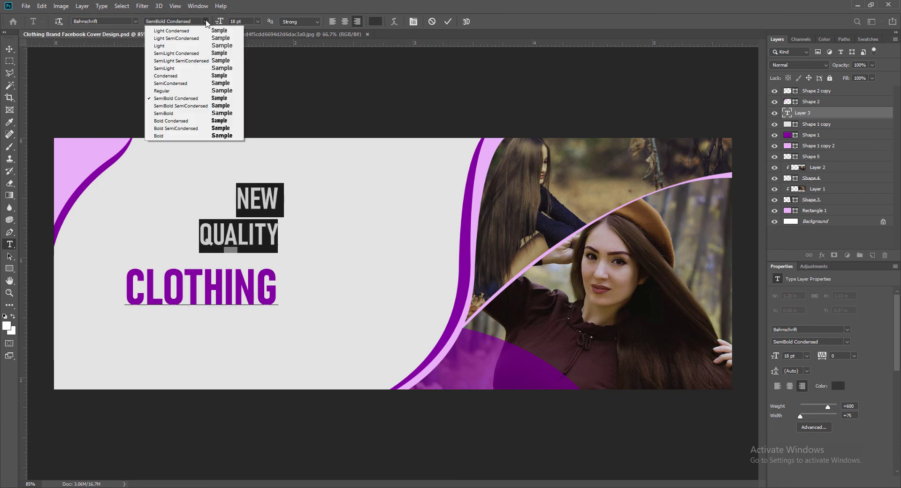
pyautogui.click(182, 76)
pyautogui.click(447, 21)
# Move the headline beside the photo and cut CLOTHING out of the text block.
pyautogui.click(10, 49)
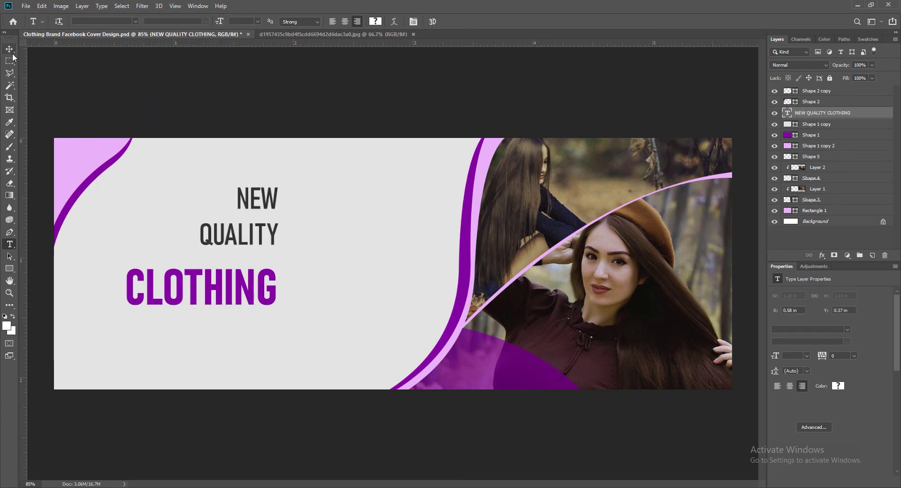
pyautogui.moveTo(175, 304); pyautogui.dragTo(330, 294)
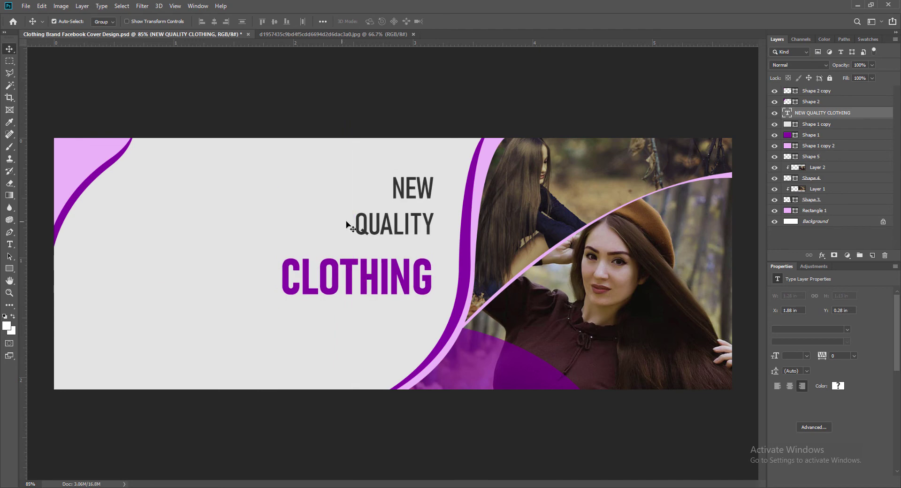
pyautogui.doubleClick(351, 282)
pyautogui.hotkey('shift', 'End')
pyautogui.press('BackSpace')
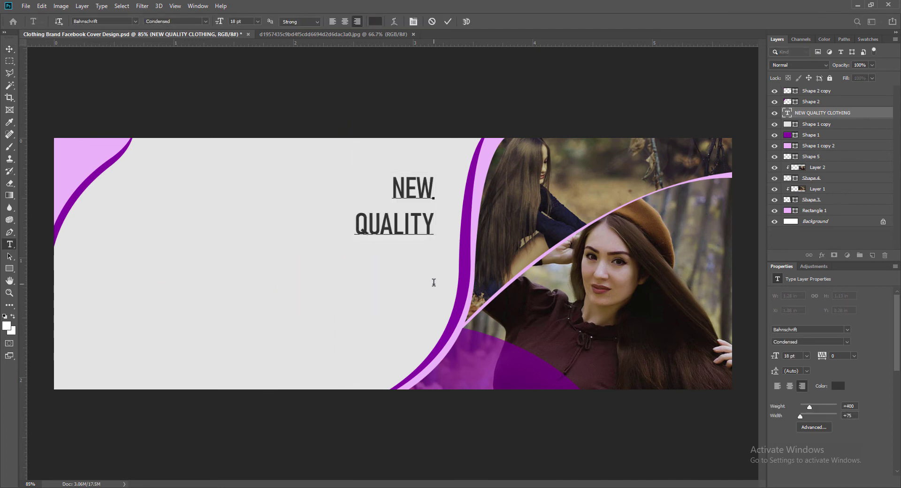
pyautogui.press('BackSpace')
pyautogui.click(9, 49)
# Paste CLOTHING into its own type layer and place it under QUALITY on the guide.
pyautogui.hotkey('ctrl', 'shift', 'alt', 'n')
pyautogui.click(9, 244)
pyautogui.click(441, 263)
pyautogui.hotkey('ctrl', 'v')
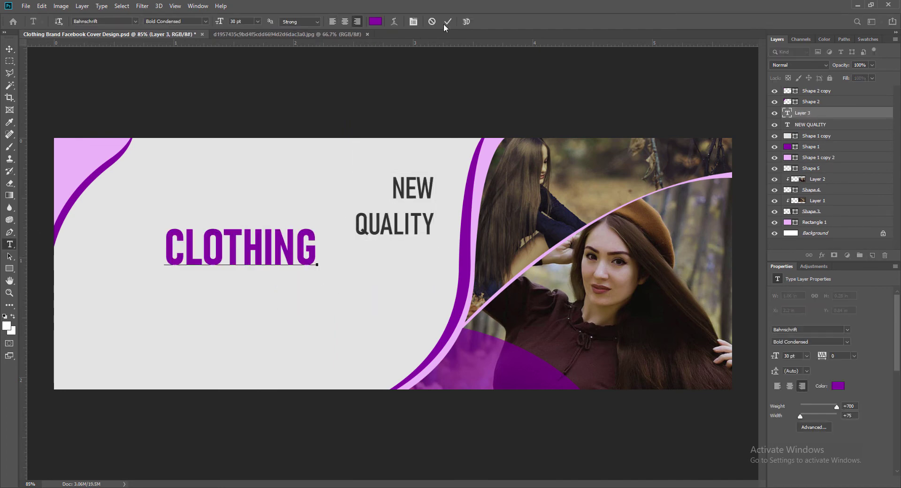
pyautogui.click(448, 21)
pyautogui.press('v')
pyautogui.moveTo(217, 267)
pyautogui.mouseDown()
pyautogui.moveTo(332, 286)
pyautogui.moveTo(347, 279)
pyautogui.moveTo(331, 286)
pyautogui.mouseUp()
pyautogui.hotkey('alt', '[')
pyautogui.keyDown('shift'); pyautogui.click(347, 279); pyautogui.keyUp('shift')
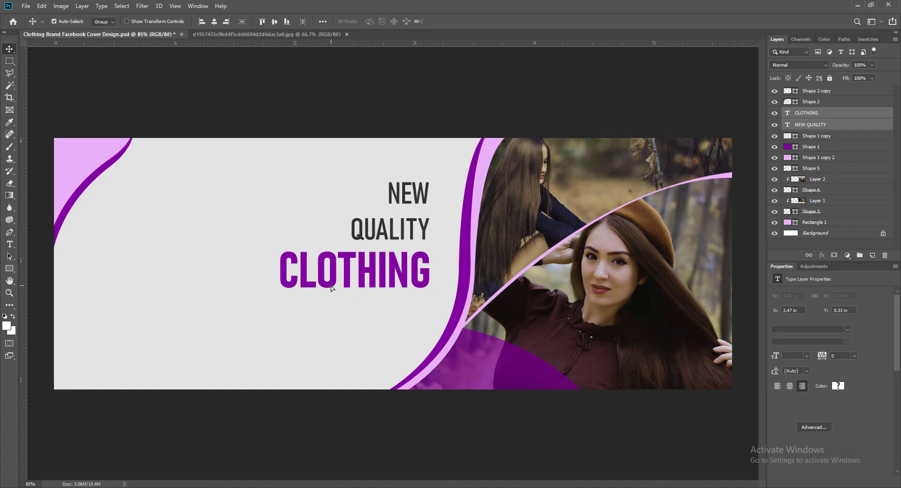
# Add a drop shadow to the CLOTHING layer with distance 3 and spread 3.
pyautogui.click(807, 113)
pyautogui.rightClick(807, 112)
pyautogui.click(802, 115)
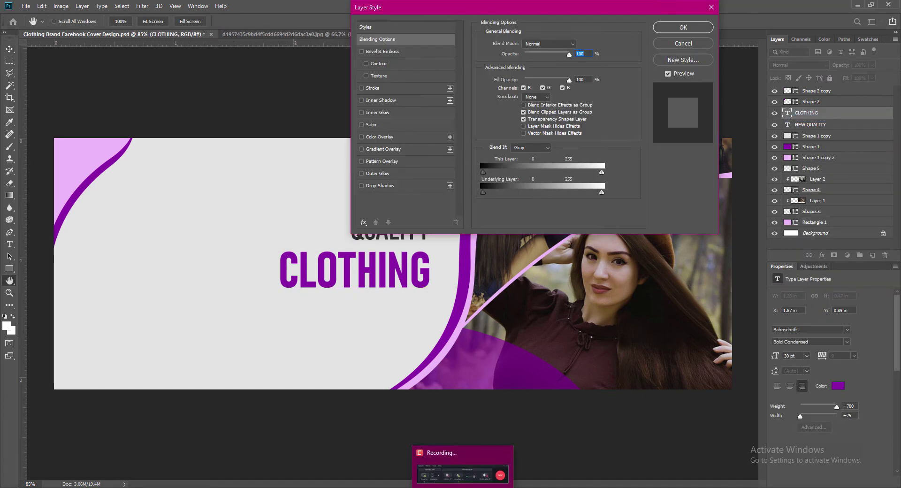
pyautogui.click(361, 185)
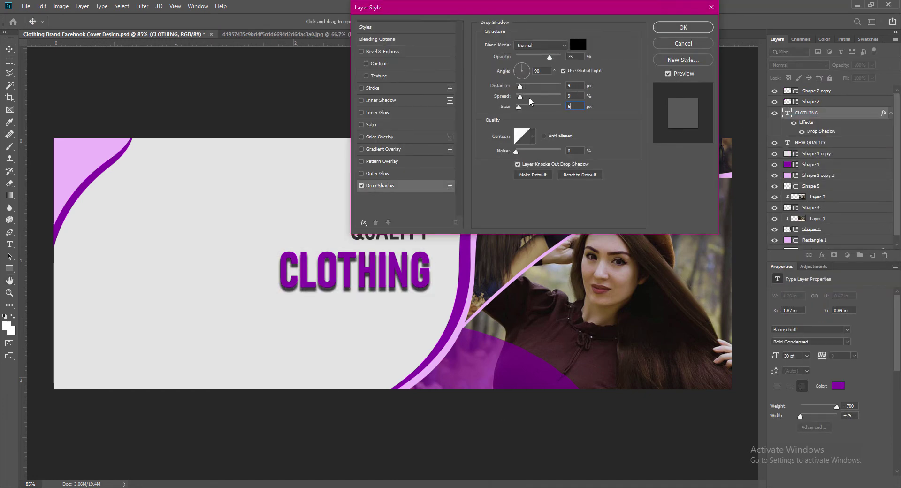
pyautogui.hotkey('shift', 'Tab')
pyautogui.hotkey('shift', 'Tab')
pyautogui.write('3')
pyautogui.press('Tab')
pyautogui.write('3')
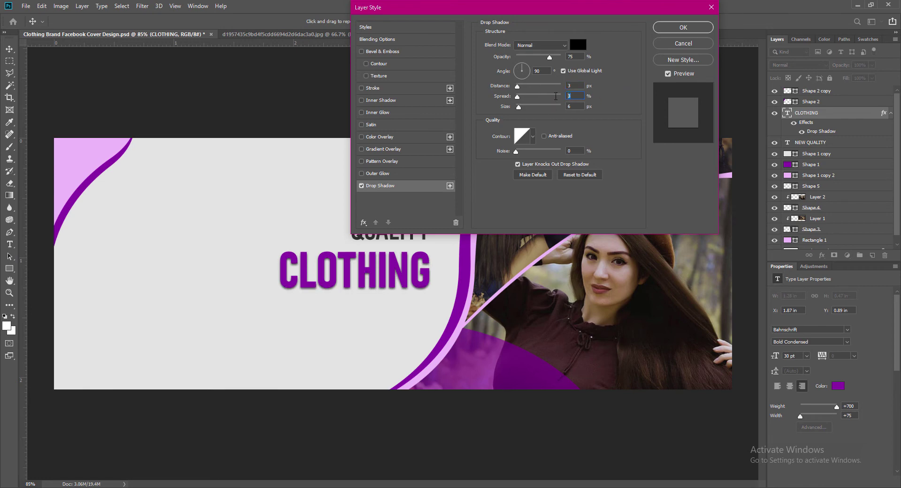
pyautogui.write('6')
# Adjust the CLOTHING shadow's distance, spread and size values, then apply it.
pyautogui.hotkey('shift', 'Tab')
pyautogui.write('6')
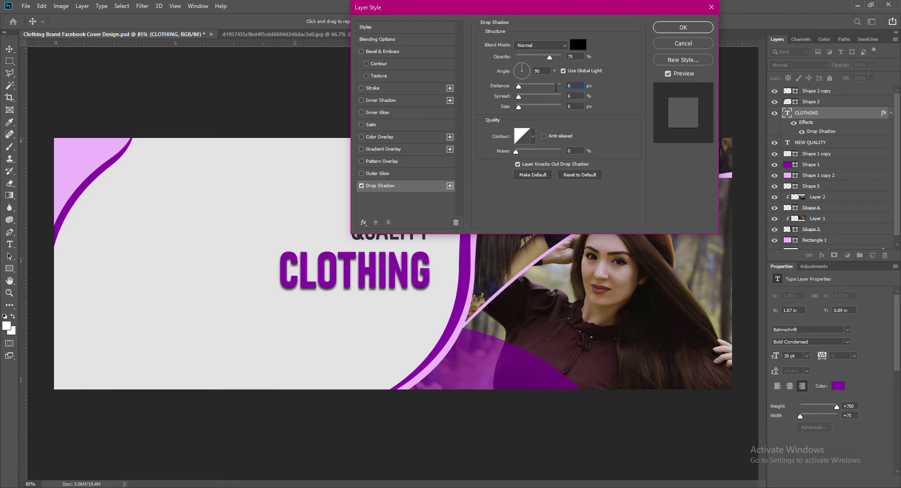
pyautogui.write('3')
pyautogui.press('Tab')
pyautogui.write('3')
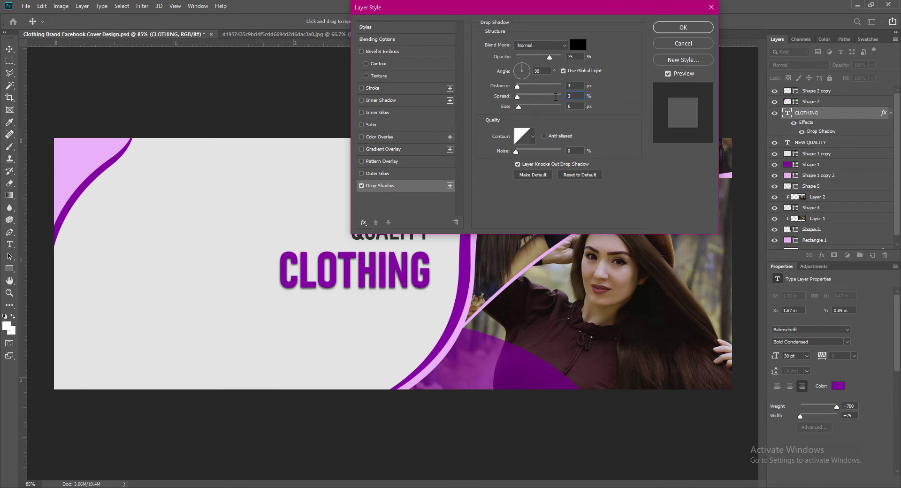
pyautogui.write('6')
pyautogui.press('Tab')
pyautogui.write('3')
pyautogui.hotkey('shift', 'Tab')
pyautogui.hotkey('shift', 'Tab')
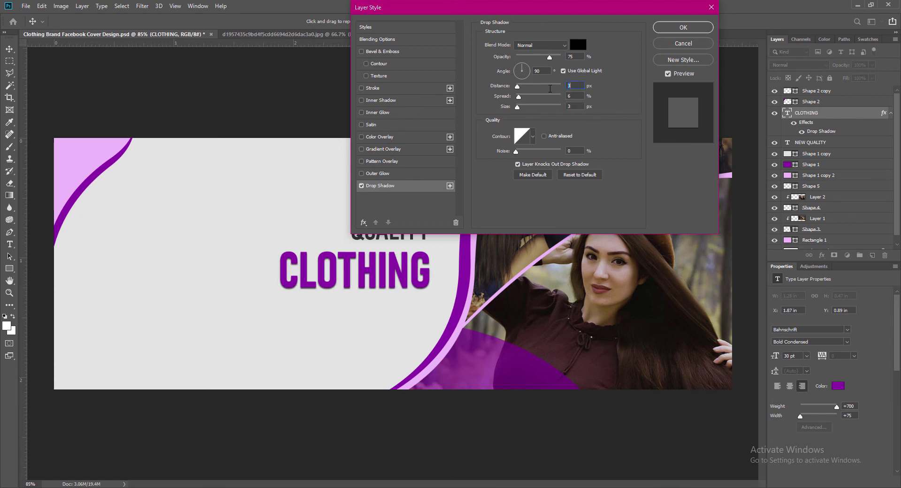
pyautogui.click(679, 31)
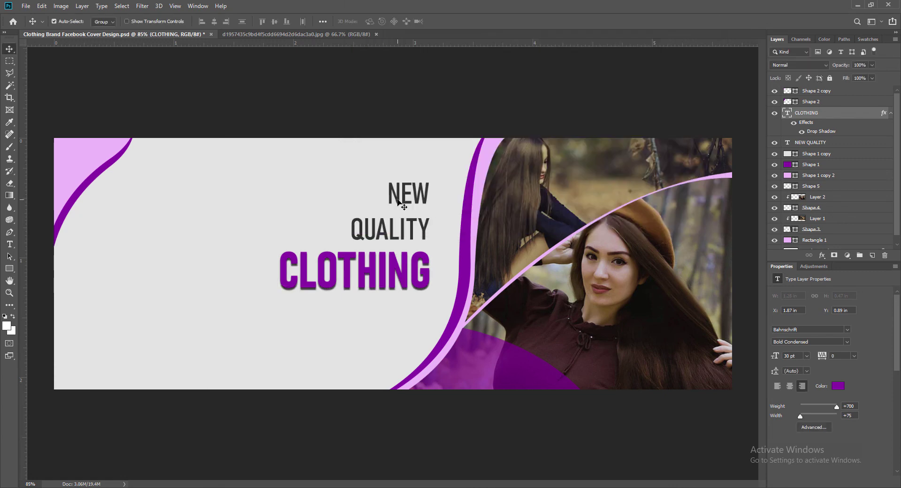
# Refine the CLOTHING drop shadow to distance 3, spread 3, size 6.
pyautogui.doubleClick(820, 131)
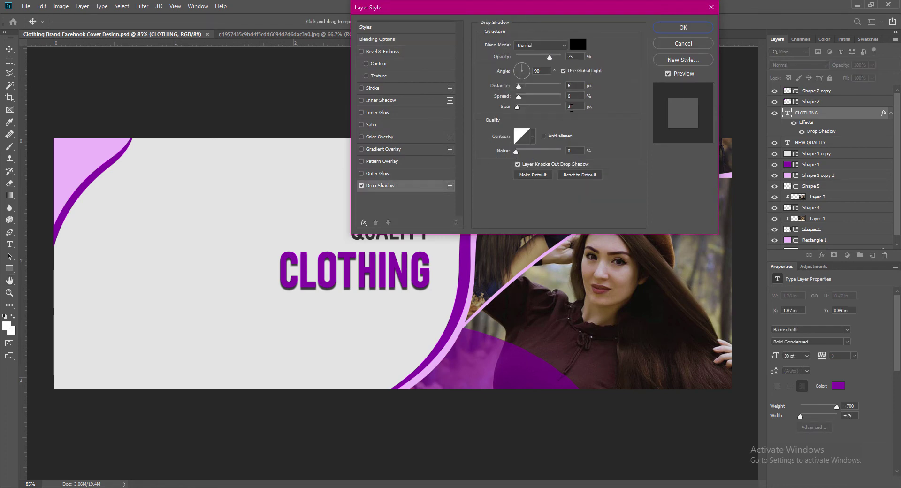
pyautogui.doubleClick(574, 96)
pyautogui.write('3')
pyautogui.press('Tab')
pyautogui.write('6')
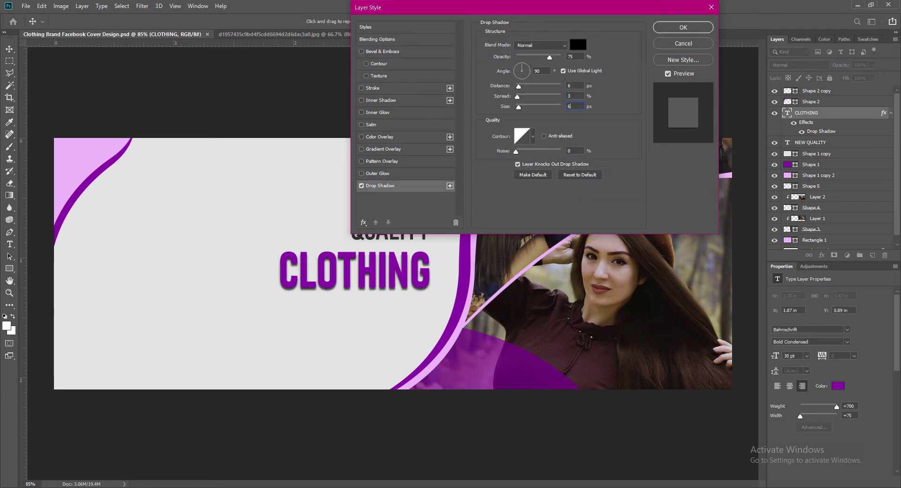
pyautogui.moveTo(519, 86); pyautogui.dragTo(517, 86)
pyautogui.write('3')
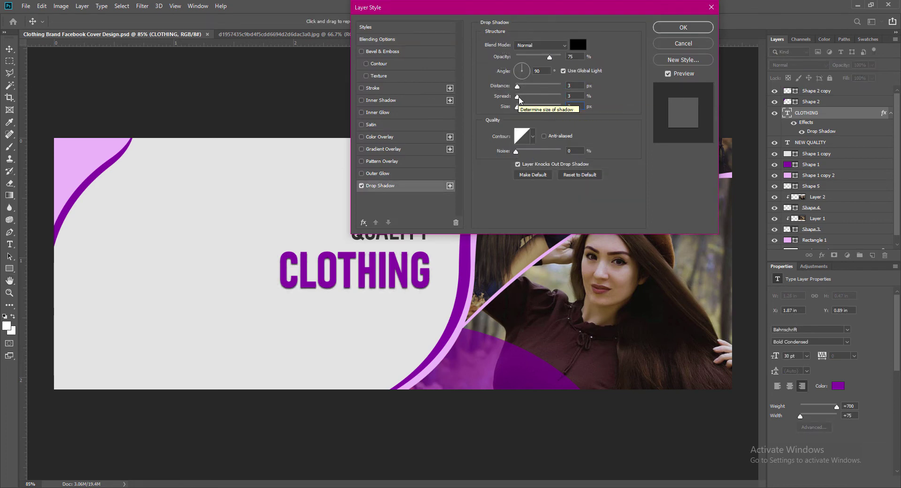
pyautogui.click(683, 27)
# Copy the same drop shadow onto the NEW QUALITY layer.
pyautogui.click(787, 143)
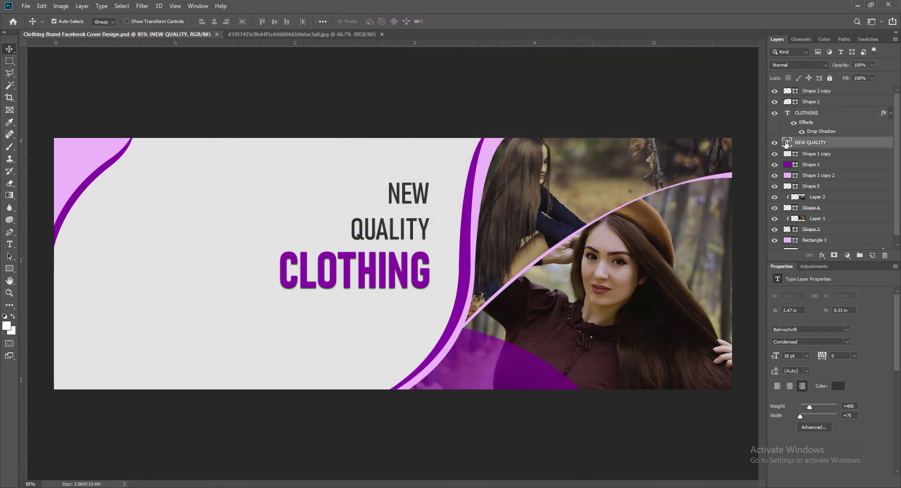
pyautogui.doubleClick(786, 143)
pyautogui.moveTo(506, 14); pyautogui.dragTo(235, 271)
pyautogui.click(91, 455)
pyautogui.click(412, 288)
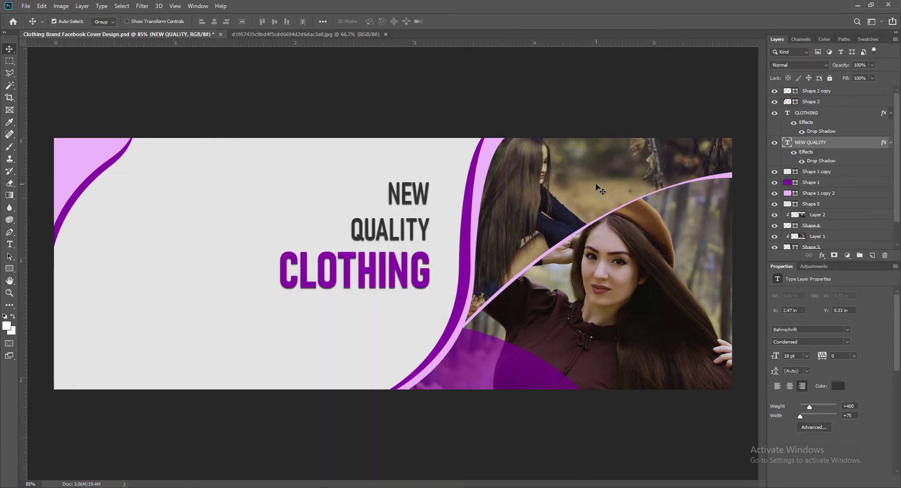
pyautogui.click(375, 277)
# Set CLOTHING to SemiBold SemiCondensed at 24 pt and nudge it up slightly.
pyautogui.doubleClick(375, 276)
pyautogui.click(205, 21)
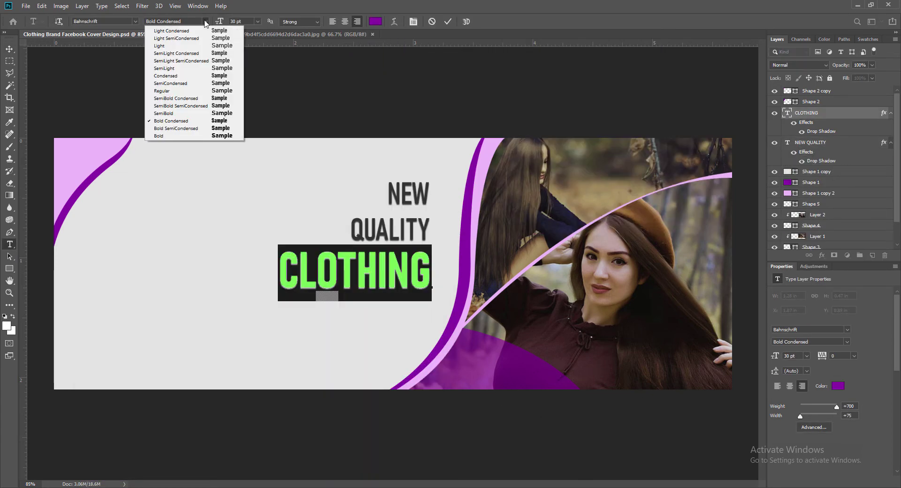
pyautogui.click(193, 106)
pyautogui.click(257, 21)
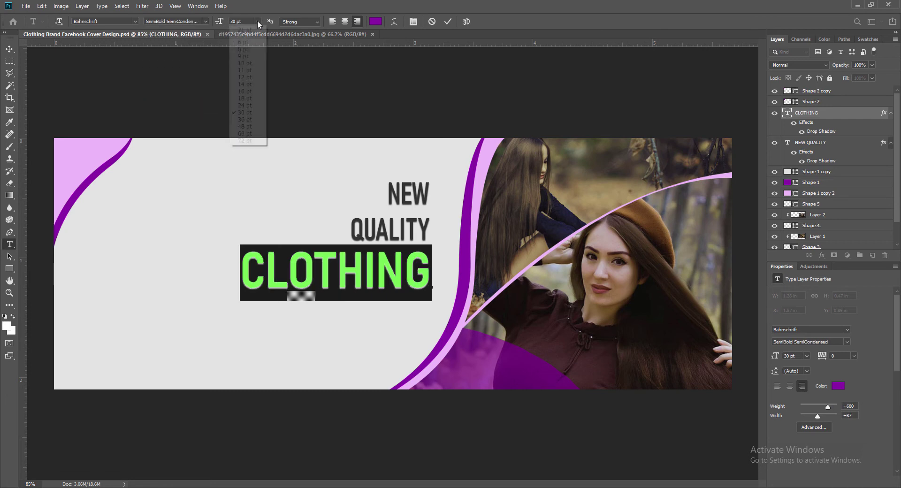
pyautogui.click(245, 104)
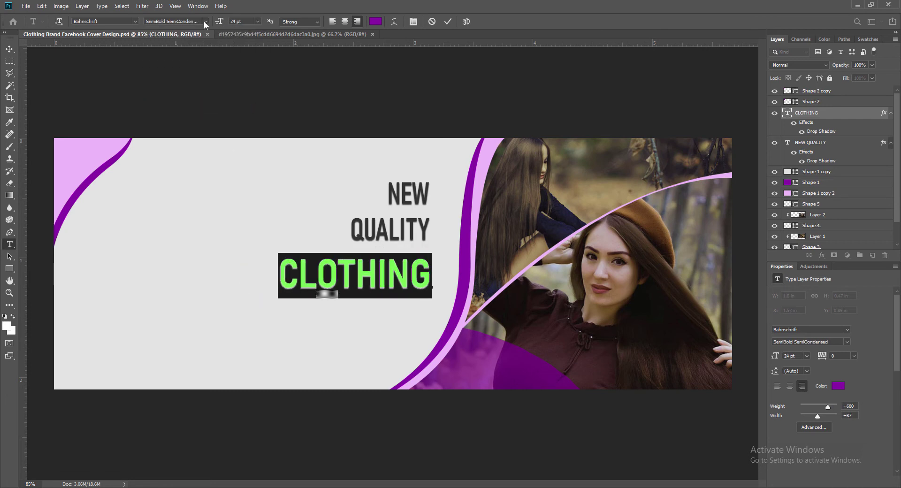
pyautogui.click(449, 22)
pyautogui.press('v')
pyautogui.press('Up')
pyautogui.press('Up')
pyautogui.press('Up')
pyautogui.press('Up')
pyautogui.press('Up')
pyautogui.press('Up')
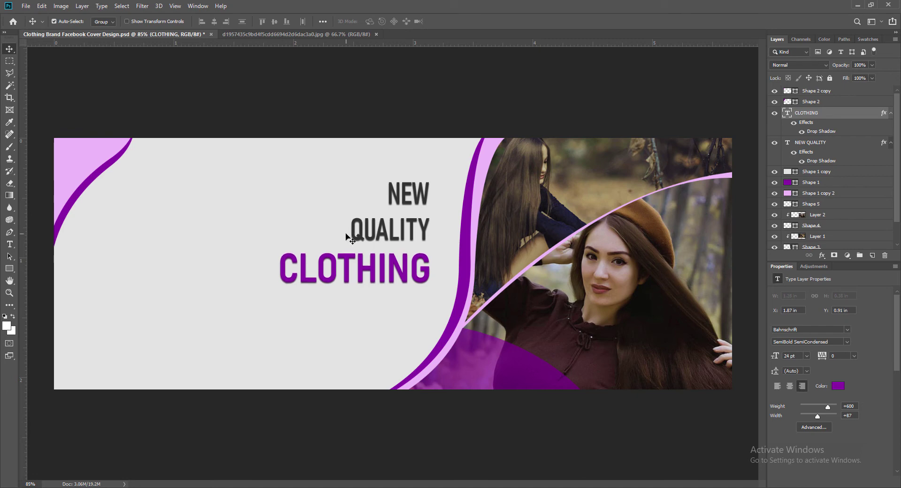
# Retype the NEW QUALITY line in lowercase as 'New Quality'.
pyautogui.click(409, 194)
pyautogui.press('t')
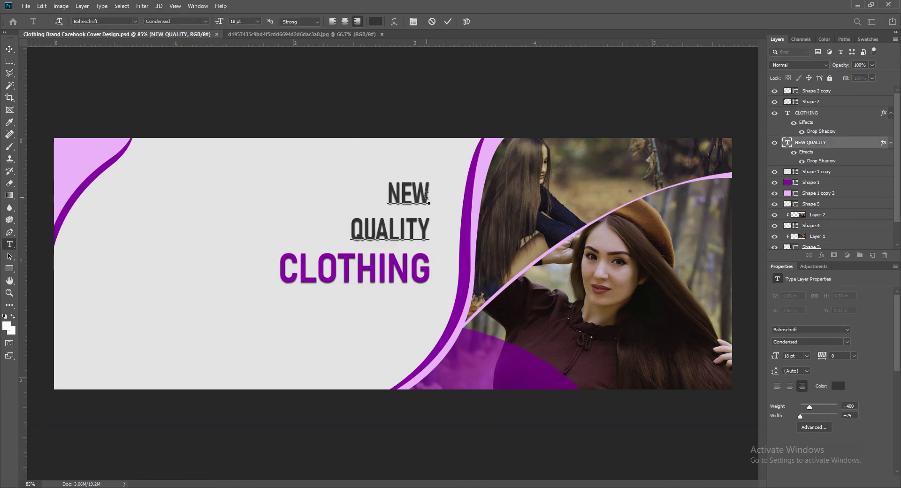
pyautogui.hotkey('shift', 'Left')
pyautogui.hotkey('shift', 'Left')
pyautogui.write('ew.')
pyautogui.moveTo(368, 228); pyautogui.dragTo(429, 229)
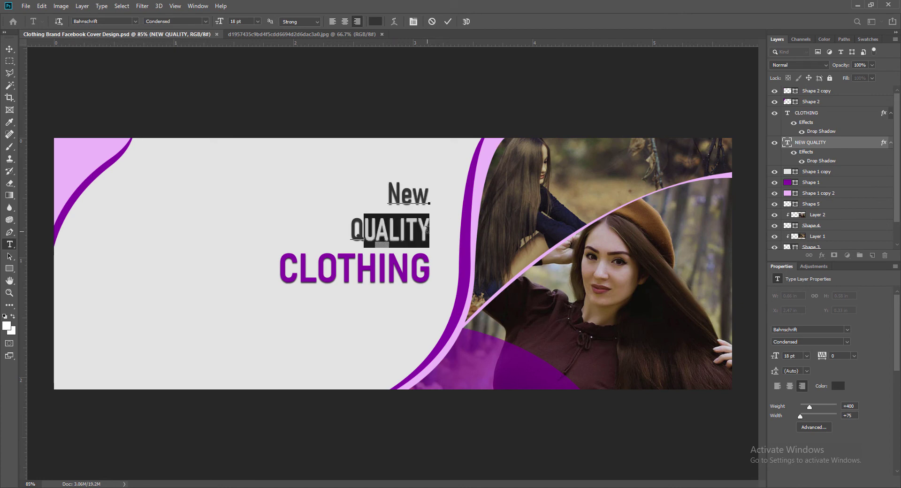
pyautogui.write('uality')
pyautogui.click(446, 22)
pyautogui.press('v')
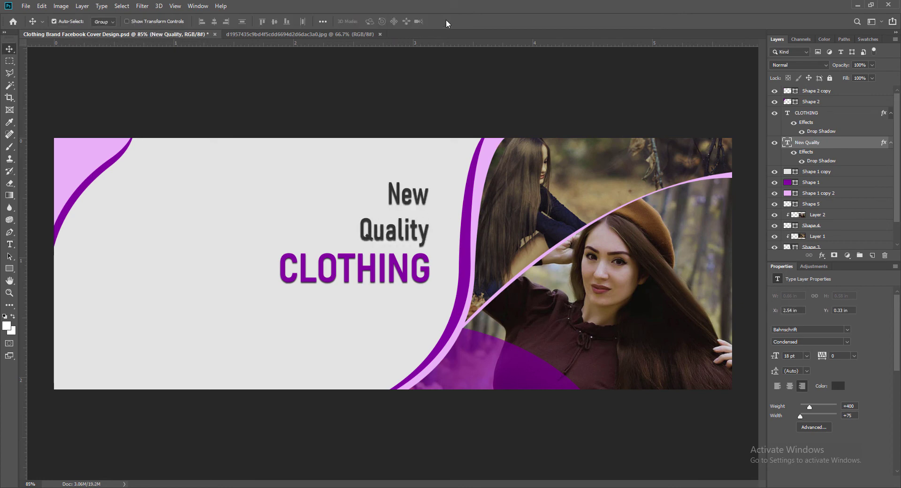
# Change the CLOTHING layer's font weight to Bahnschrift SemiBold.
pyautogui.click(799, 113)
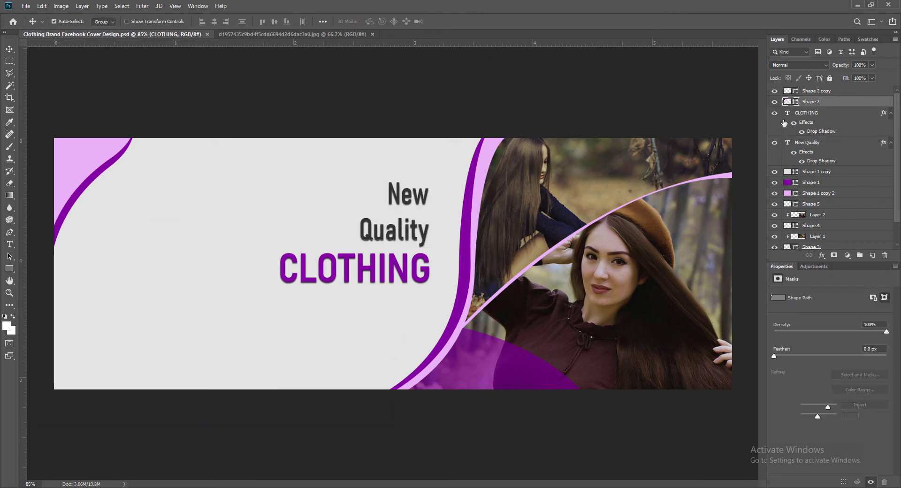
pyautogui.doubleClick(789, 113)
pyautogui.click(176, 21)
pyautogui.click(188, 110)
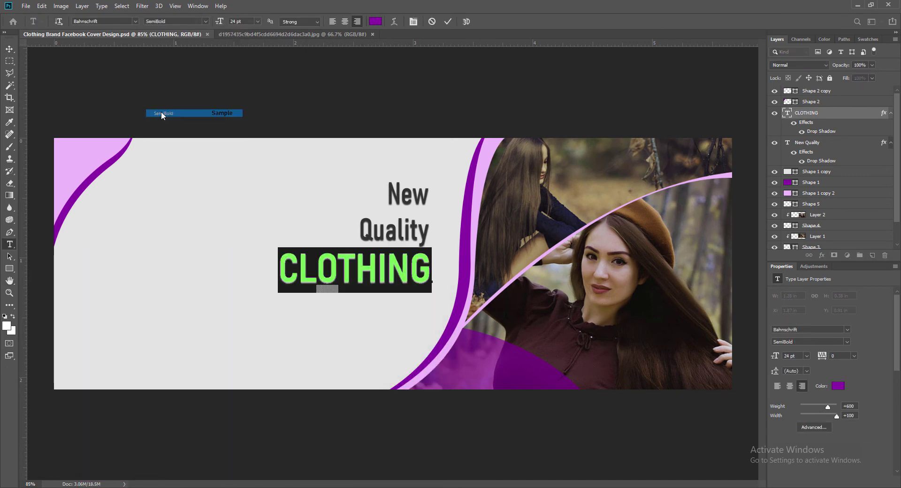
pyautogui.click(447, 21)
pyautogui.press('v')
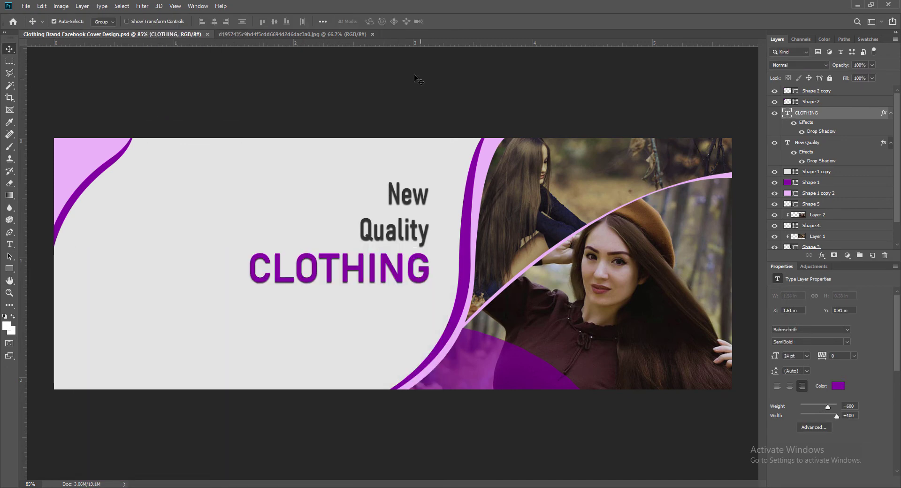
# Try lighter font weights on New Quality, applying Light.
pyautogui.click(375, 34)
pyautogui.doubleClick(787, 142)
pyautogui.click(206, 21)
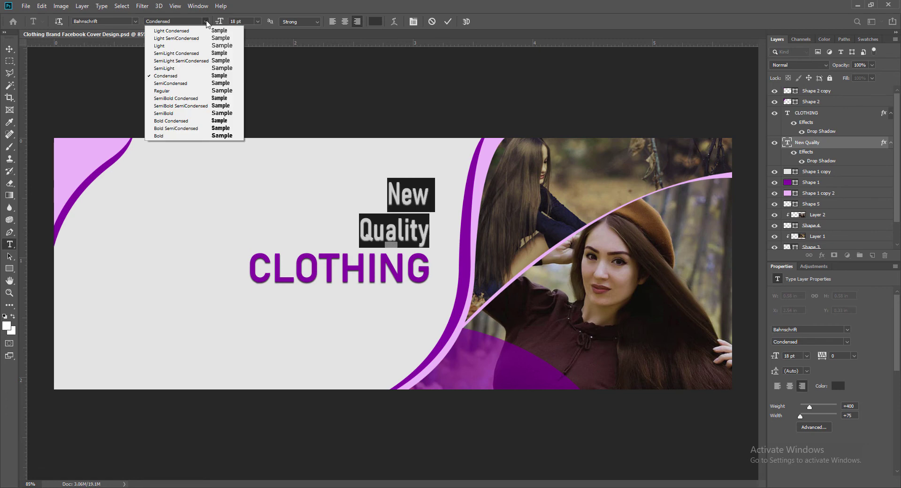
pyautogui.click(165, 90)
pyautogui.click(205, 22)
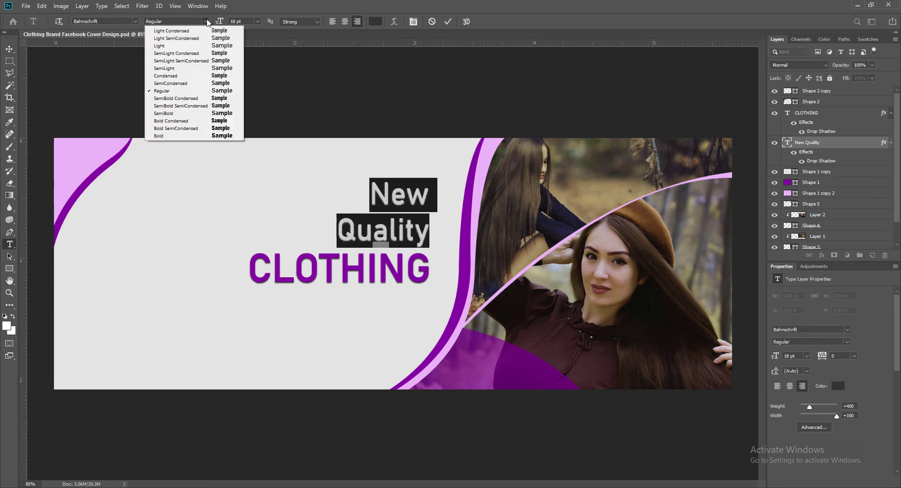
pyautogui.click(173, 45)
pyautogui.click(448, 22)
pyautogui.press('v')
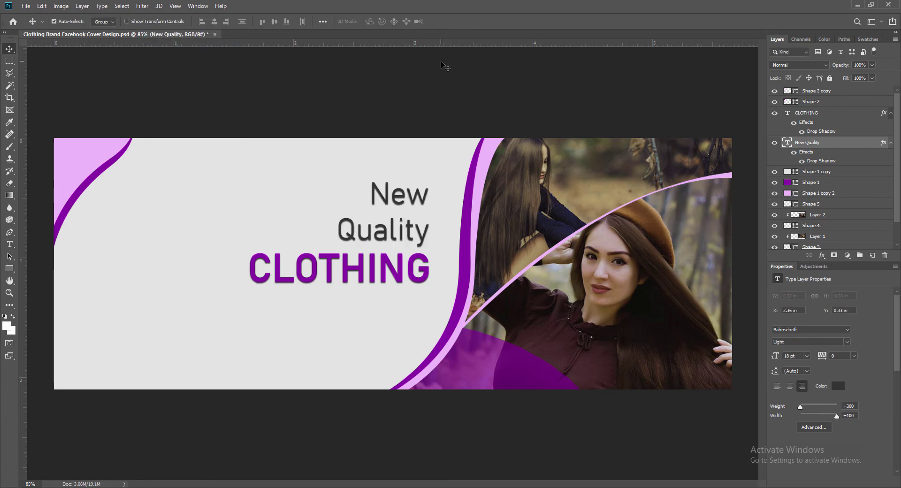
# Set New Quality to 16 pt in the SemiLight weight.
pyautogui.doubleClick(787, 142)
pyautogui.click(266, 22)
pyautogui.click(251, 91)
pyautogui.click(445, 22)
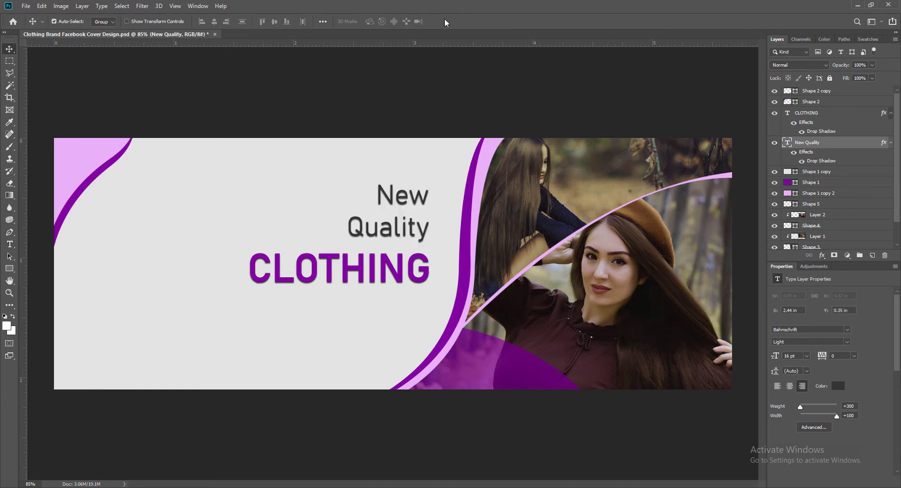
pyautogui.click(366, 272)
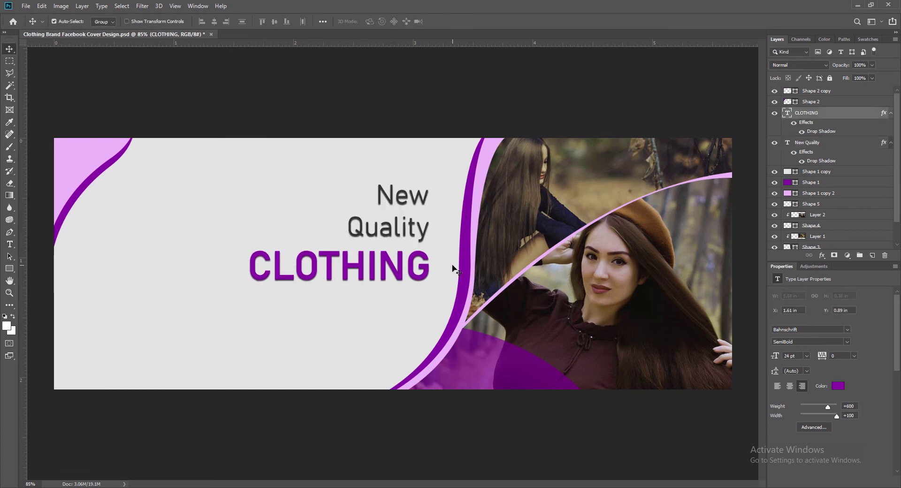
pyautogui.click(418, 102)
pyautogui.doubleClick(787, 142)
pyautogui.click(165, 21)
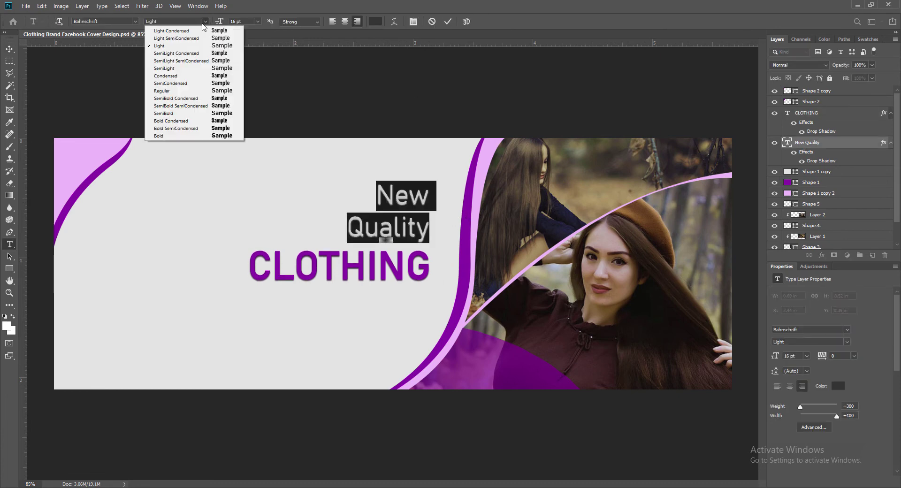
pyautogui.click(448, 22)
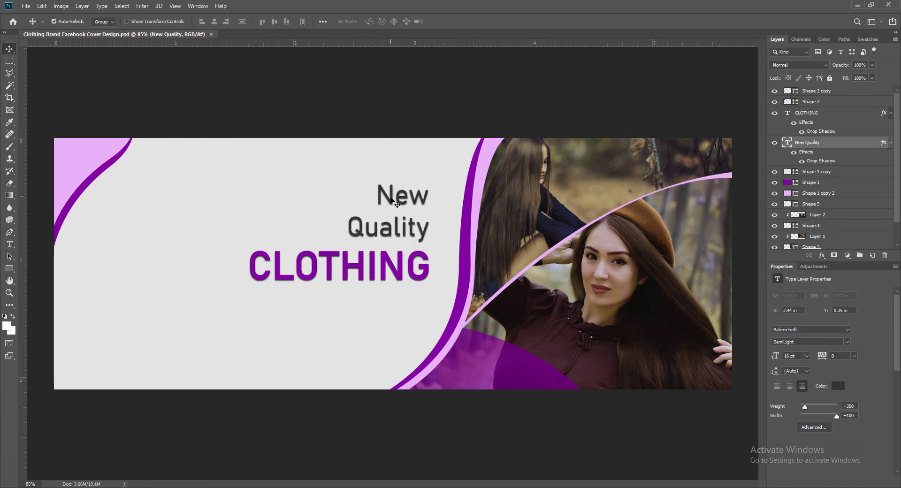
# Nudge CLOTHING and New Quality up together by two steps.
pyautogui.keyDown('shift'); pyautogui.click(316, 282); pyautogui.keyUp('shift')
pyautogui.press('Up')
pyautogui.press('Up')
pyautogui.press('Up')
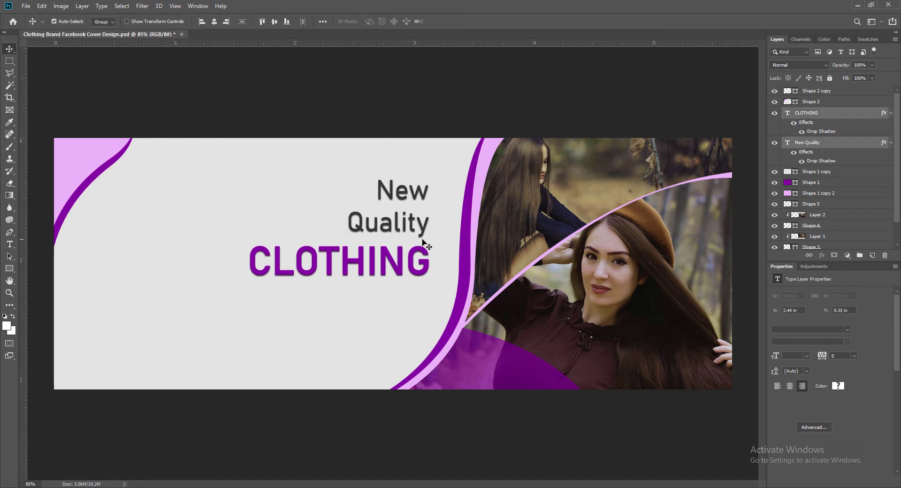
pyautogui.press('Up')
pyautogui.press('Up')
pyautogui.press('Up')
# Fill the handset in phone 2.png with black (000000).
pyautogui.click(342, 35)
pyautogui.press('w')
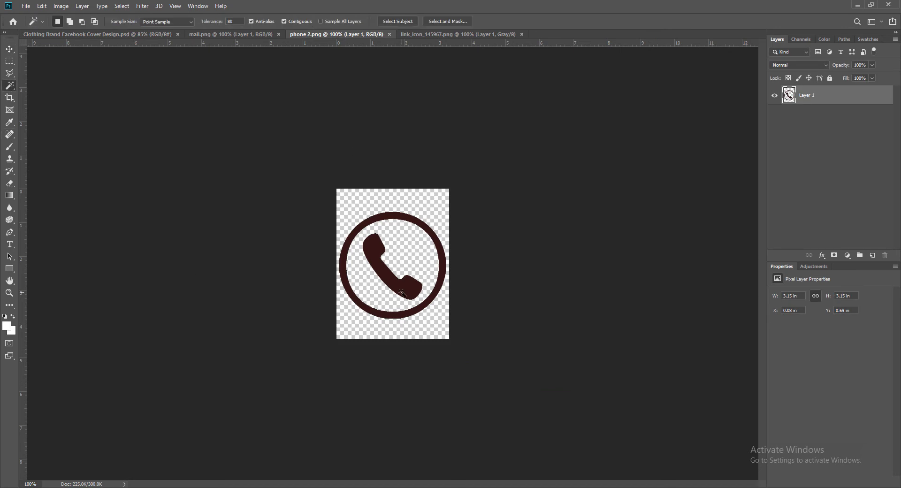
pyautogui.click(10, 49)
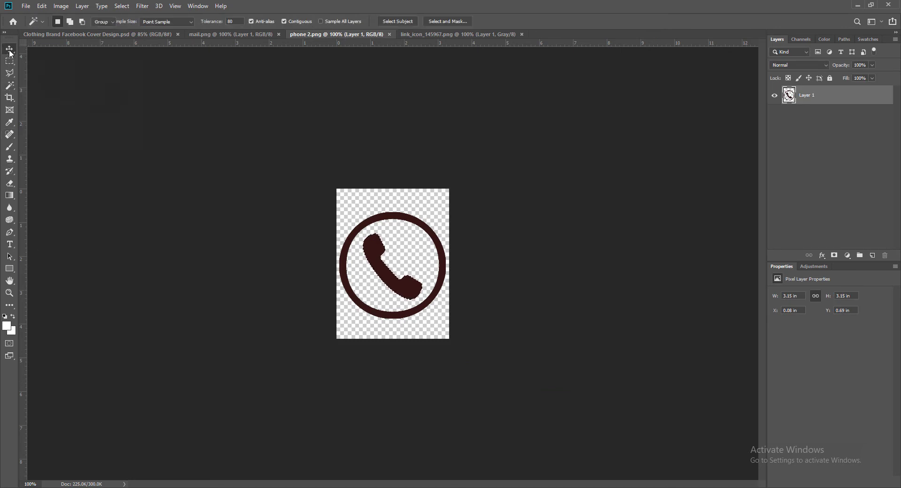
pyautogui.click(7, 331)
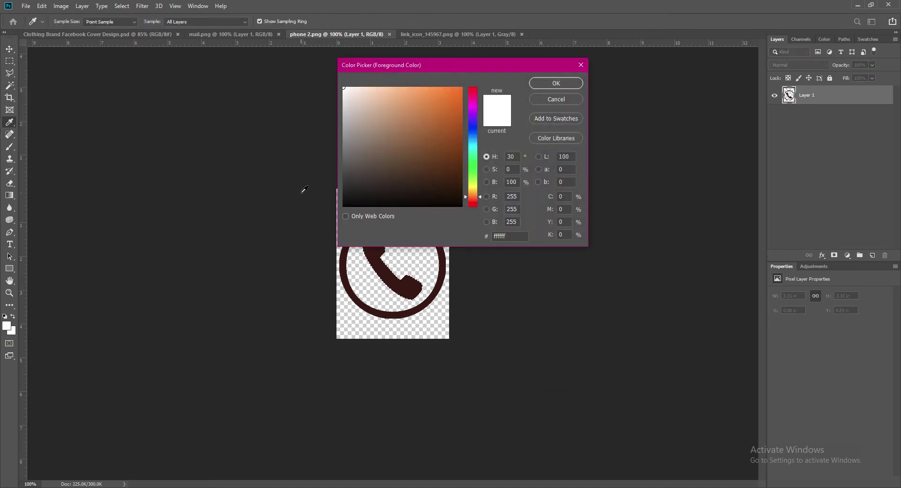
pyautogui.write('000000')
pyautogui.press('Return')
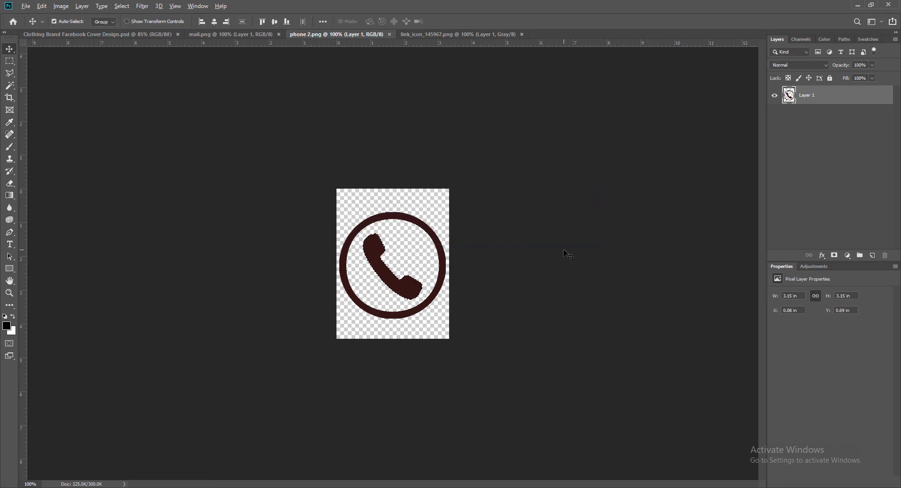
pyautogui.hotkey('alt', 'BackSpace')
# Drag the black handset into the cover and shrink it below CLOTHING.
pyautogui.moveTo(392, 267)
pyautogui.mouseDown()
pyautogui.moveTo(267, 302)
pyautogui.moveTo(277, 333)
pyautogui.mouseUp()
pyautogui.hotkey('ctrl', 't')
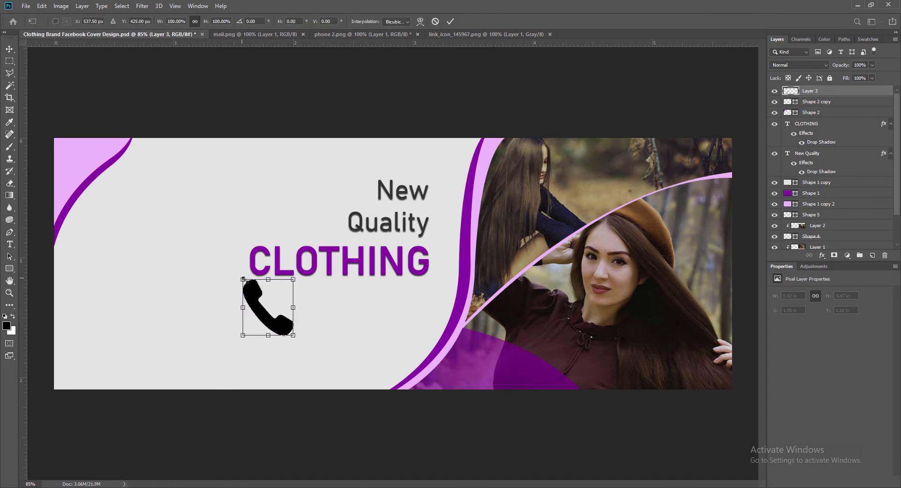
pyautogui.moveTo(243, 278)
pyautogui.mouseDown()
pyautogui.moveTo(274, 313)
pyautogui.moveTo(267, 305)
pyautogui.mouseUp()
pyautogui.click(450, 21)
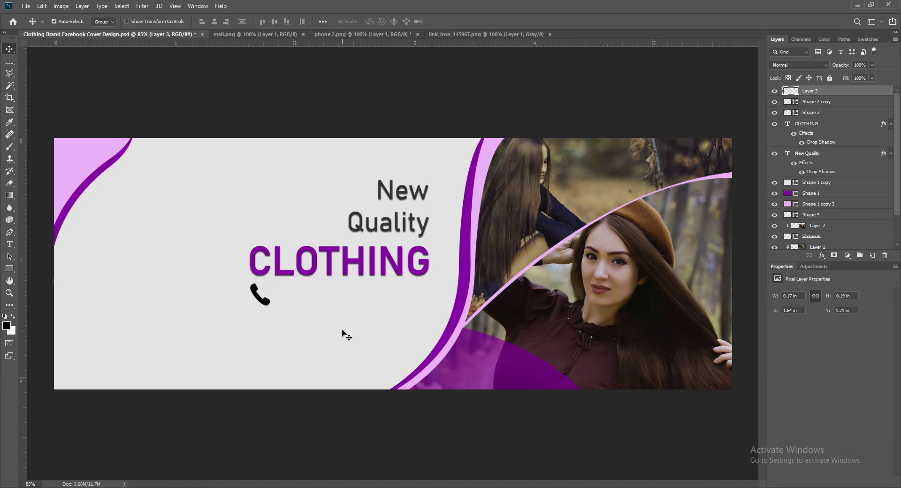
pyautogui.hotkey('ctrl', 't')
# Scale the phone icon to 81% and type a placeholder phone number beside it.
pyautogui.moveTo(249, 284); pyautogui.dragTo(264, 307)
pyautogui.press('Return')
pyautogui.click(9, 244)
pyautogui.click(279, 297)
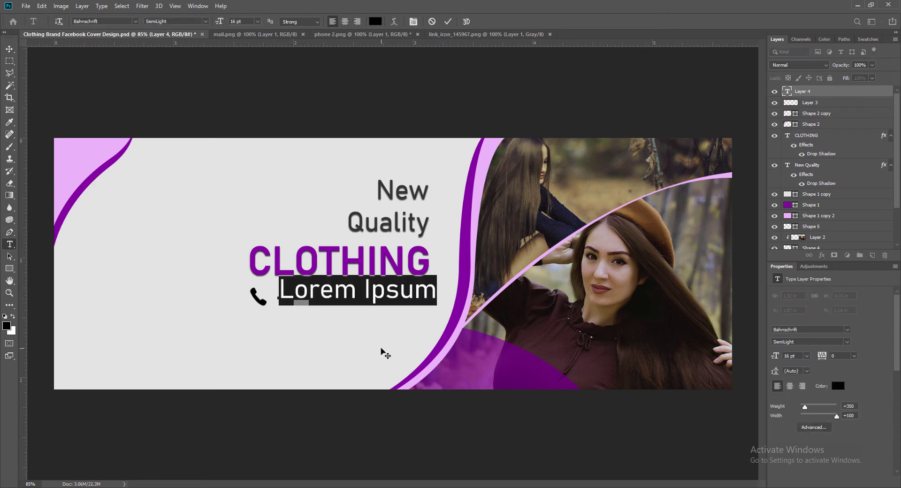
pyautogui.press('BackSpace')
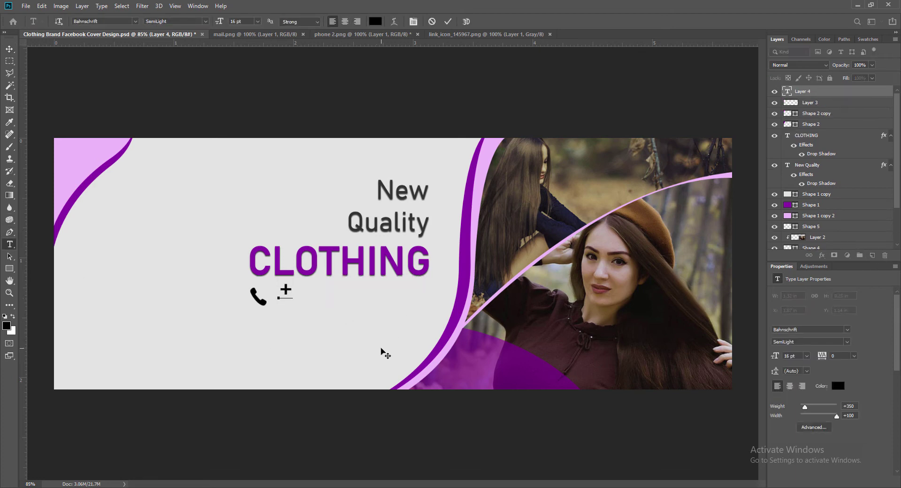
pyautogui.write('000 123 45')
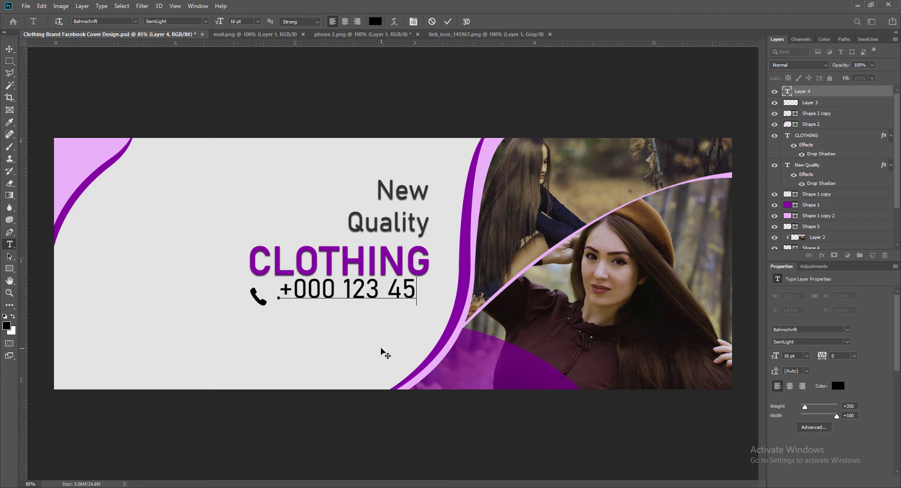
pyautogui.write('6 7890')
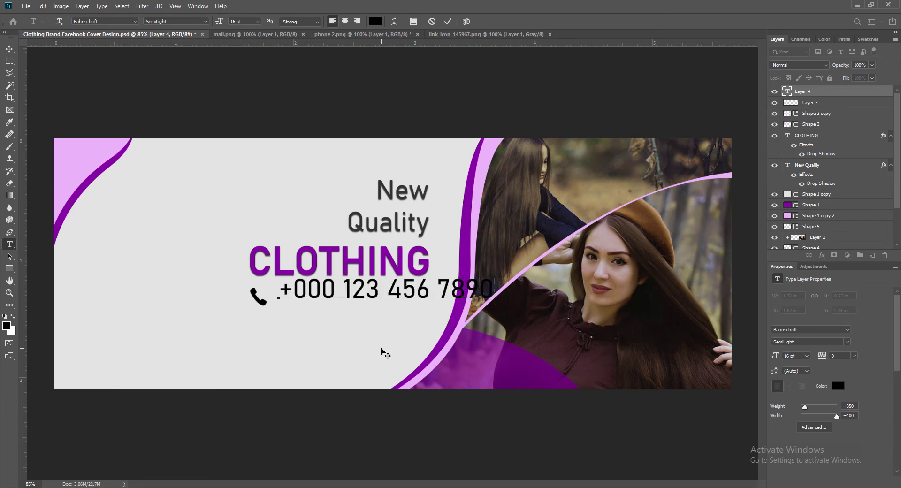
# Format the phone number as Light 12 pt and position it beside the icon.
pyautogui.hotkey('ctrl', 'a')
pyautogui.click(205, 21)
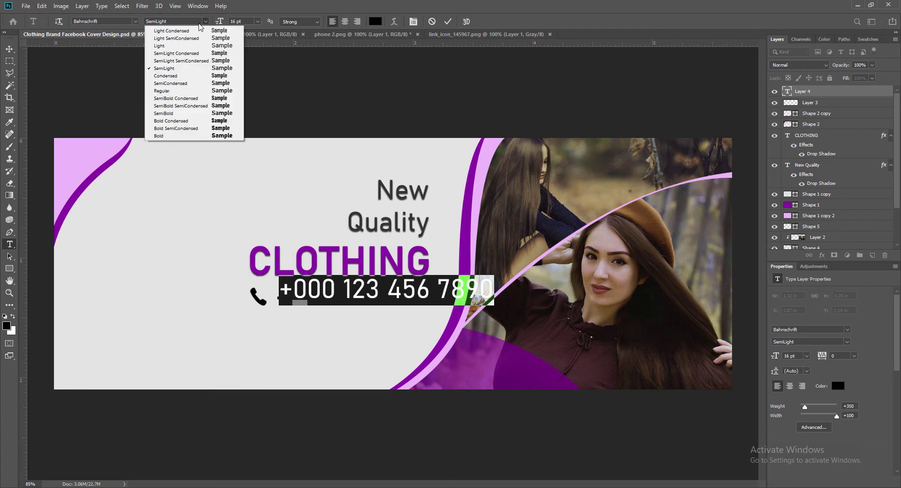
pyautogui.click(163, 51)
pyautogui.click(258, 21)
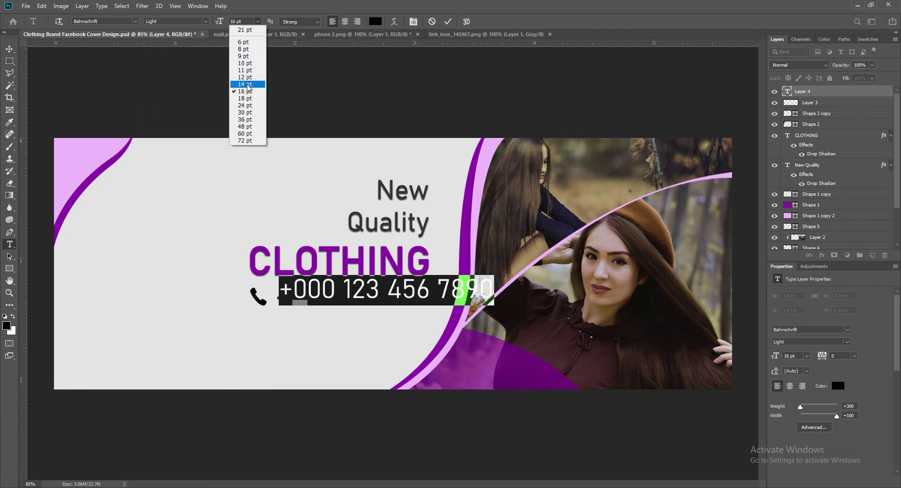
pyautogui.click(250, 87)
pyautogui.click(258, 21)
pyautogui.click(244, 80)
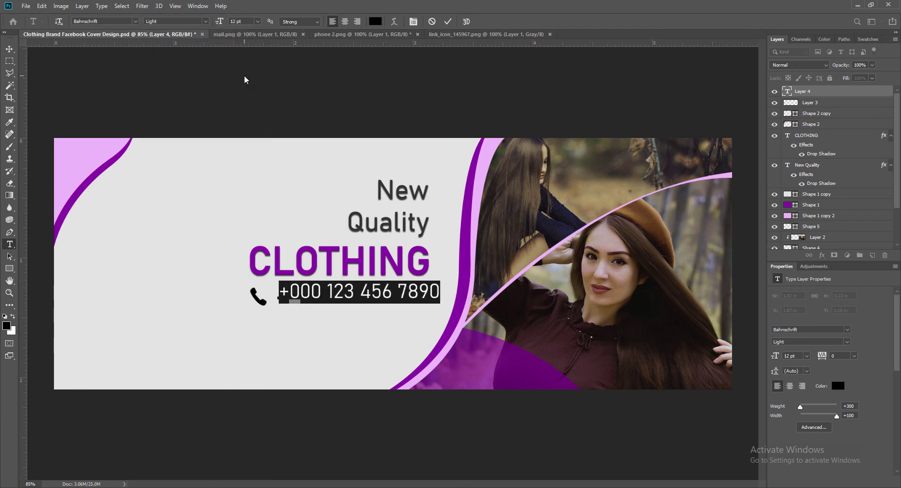
pyautogui.click(449, 22)
pyautogui.press('v')
pyautogui.moveTo(389, 301); pyautogui.dragTo(378, 305)
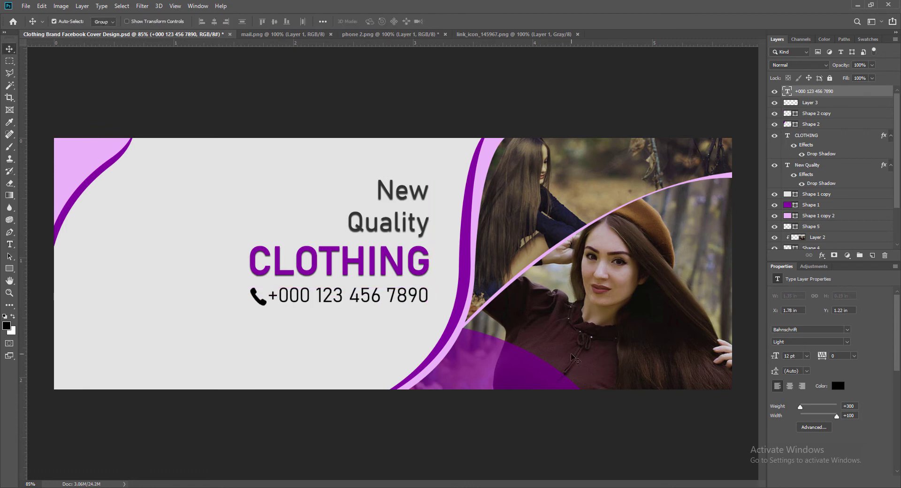
pyautogui.press('Down')
pyautogui.press('Down')
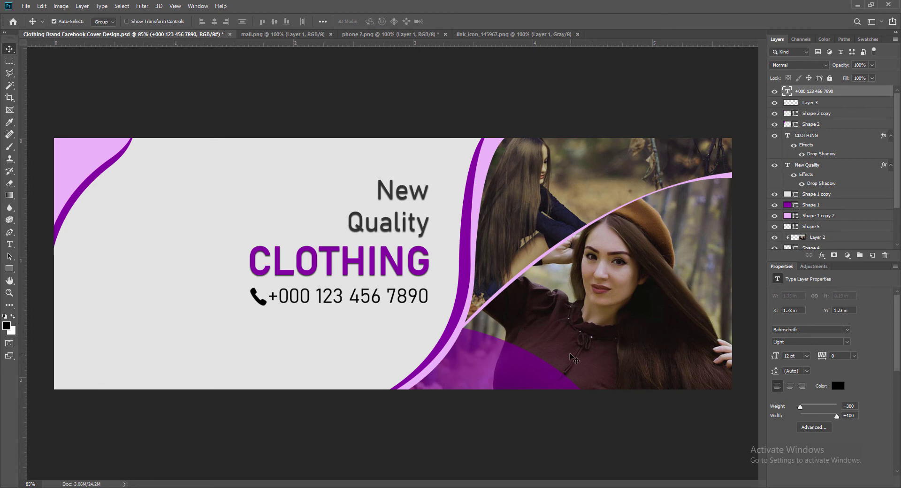
# Save the cover design and switch to the mail.png envelope image.
pyautogui.hotkey('ctrl', 's')
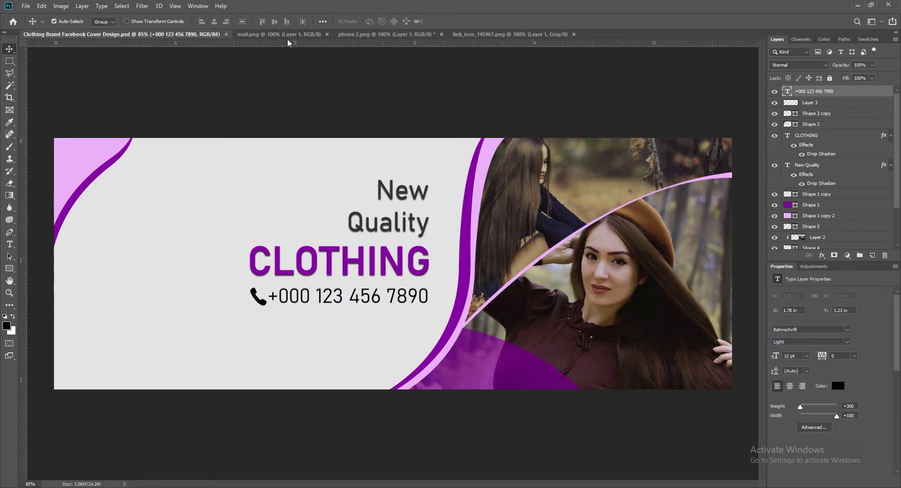
pyautogui.click(281, 35)
pyautogui.press('w')
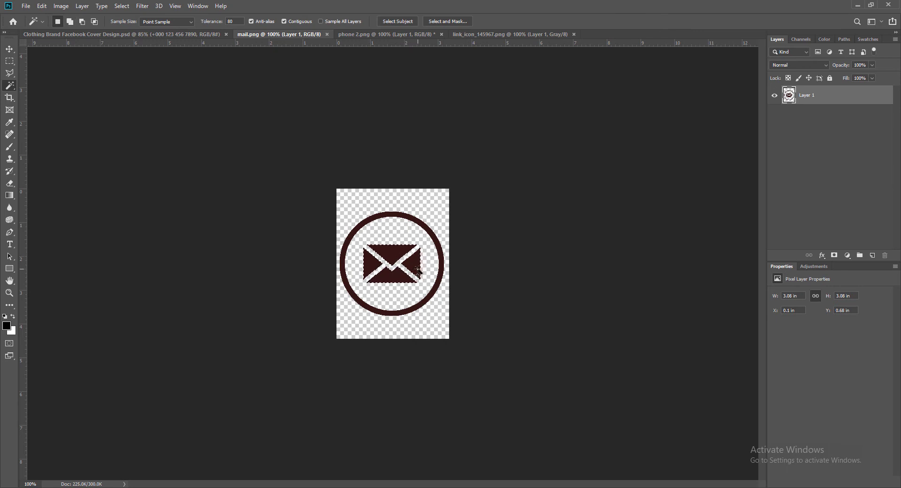
# Fill the envelope black, bring it into the cover, and scale it to about a third.
pyautogui.hotkey('alt', 'BackSpace')
pyautogui.press('v')
pyautogui.moveTo(403, 263); pyautogui.dragTo(288, 332)
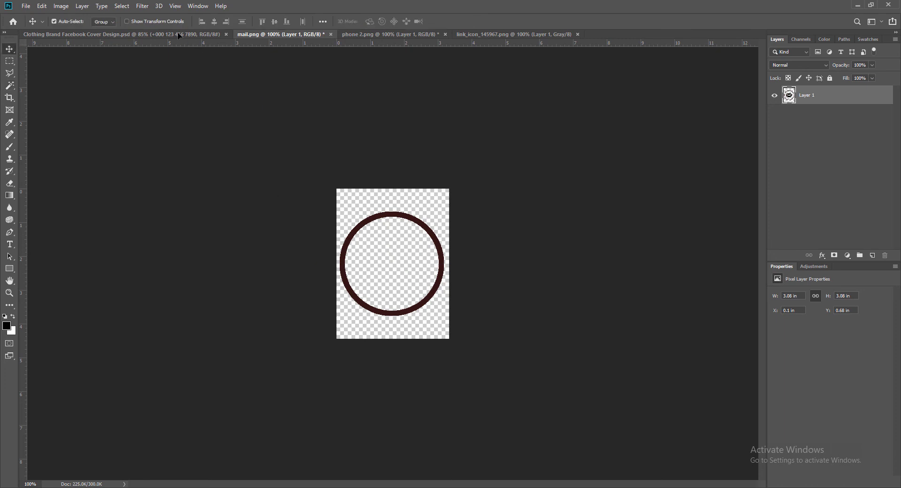
pyautogui.hotkey('ctrl', 't')
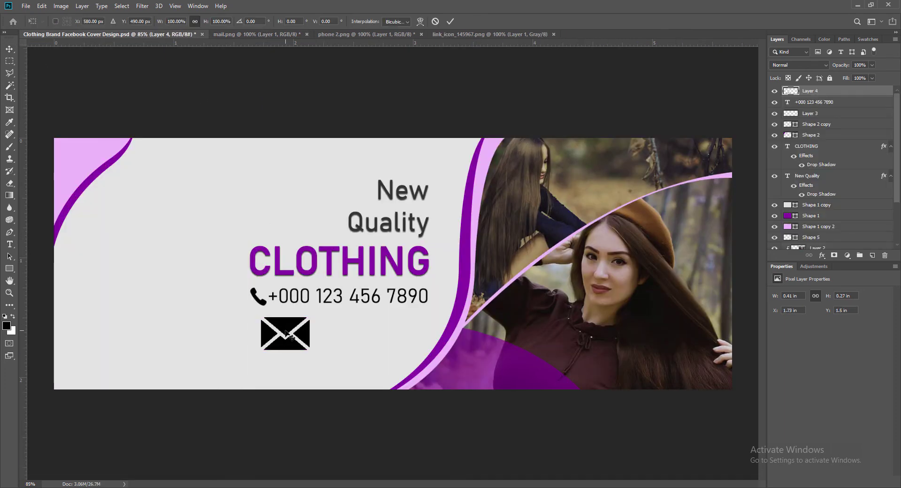
pyautogui.moveTo(261, 318)
pyautogui.mouseDown()
pyautogui.moveTo(284, 338)
pyautogui.moveTo(257, 322)
pyautogui.mouseUp()
pyautogui.press('Return')
# Position the envelope icon just beneath the phone icon.
pyautogui.press('Up')
pyautogui.press('Up')
pyautogui.press('Up')
pyautogui.press('Up')
pyautogui.press('Up')
pyautogui.press('Up')
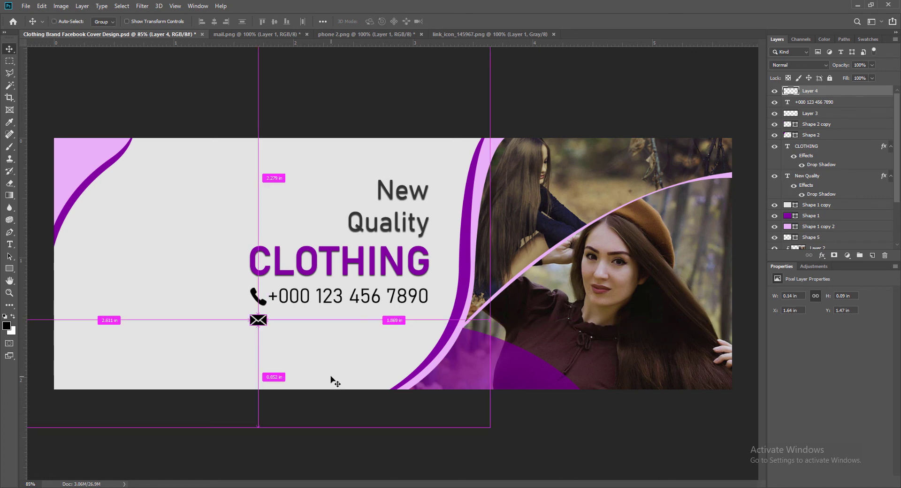
pyautogui.hotkey('ctrl', 't')
pyautogui.press('Return')
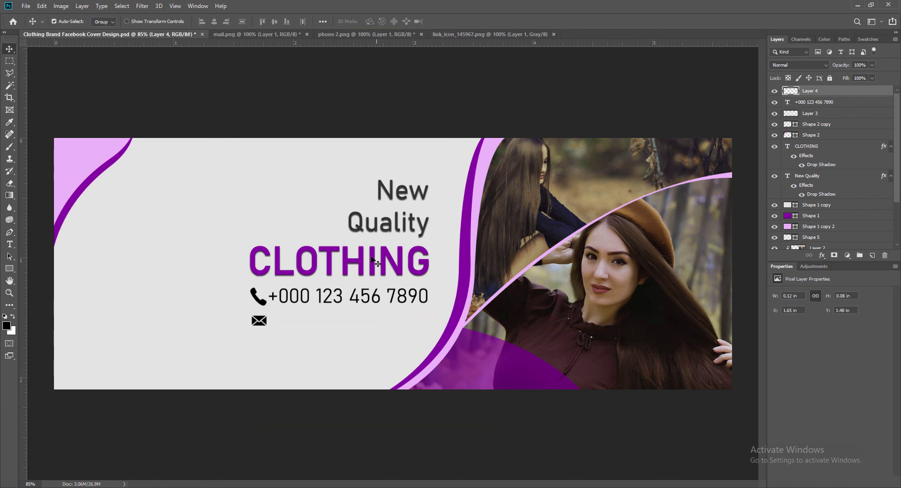
pyautogui.moveTo(265, 325); pyautogui.dragTo(261, 320)
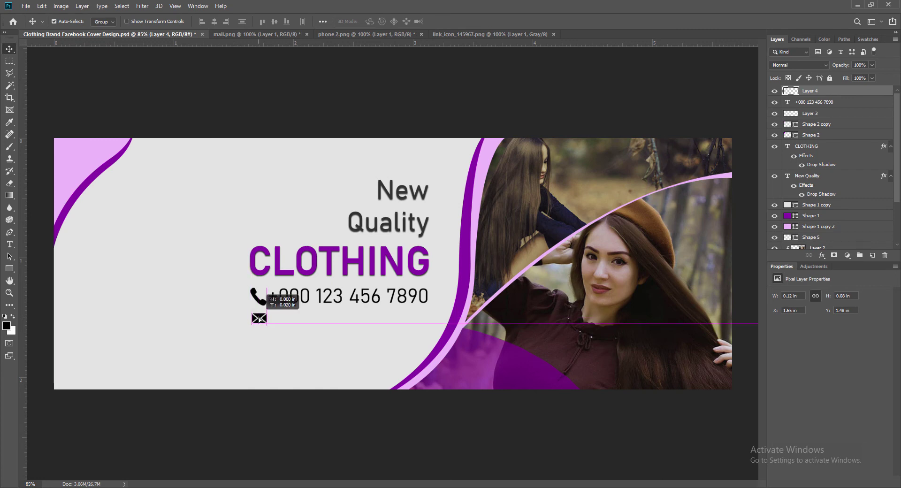
pyautogui.moveTo(261, 320); pyautogui.dragTo(286, 326)
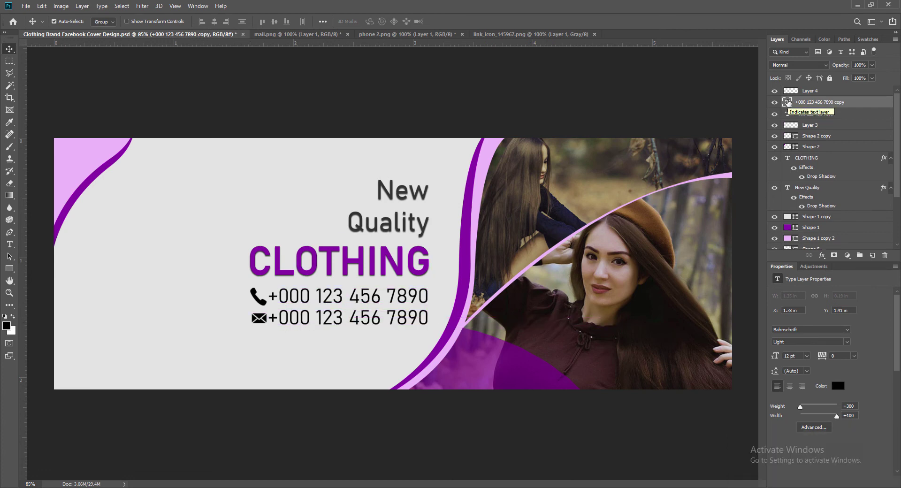
# Replace the copied phone line with a placeholder e-mail address in Bahnschrift Light SemiCondensed, 8 pt.
pyautogui.doubleClick(786, 102)
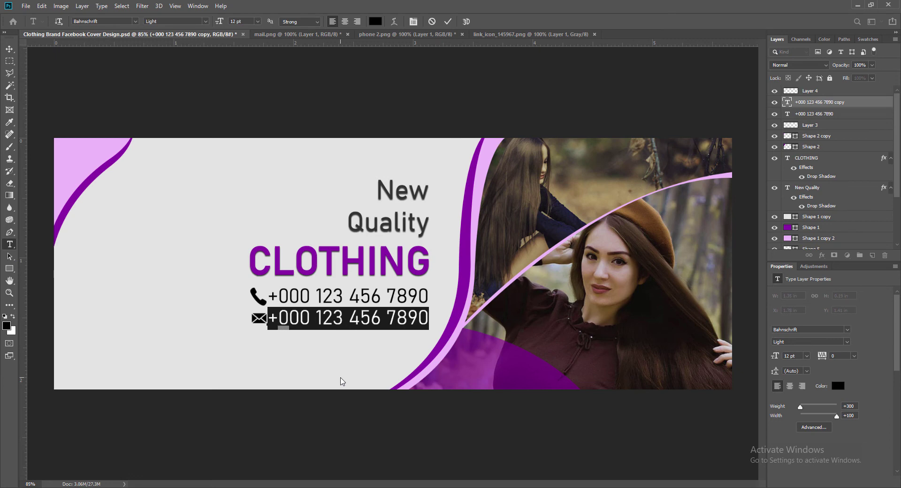
pyautogui.write('your')
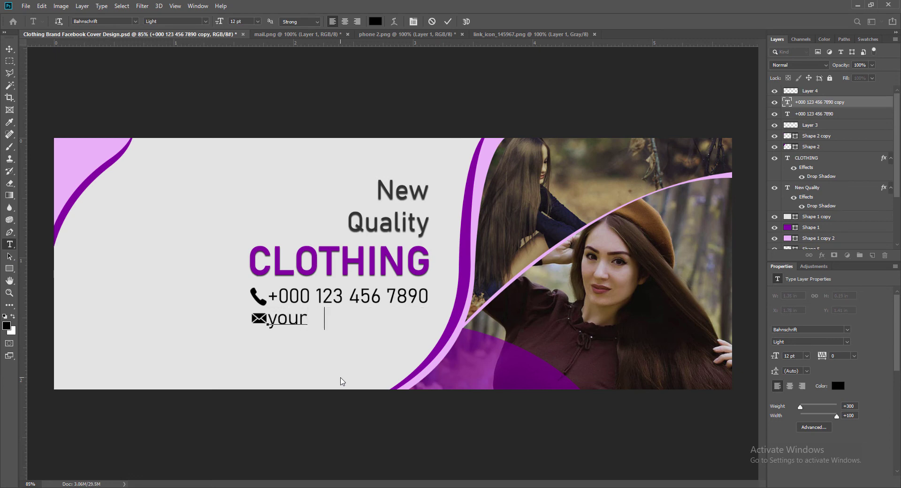
pyautogui.write('mailid@emai')
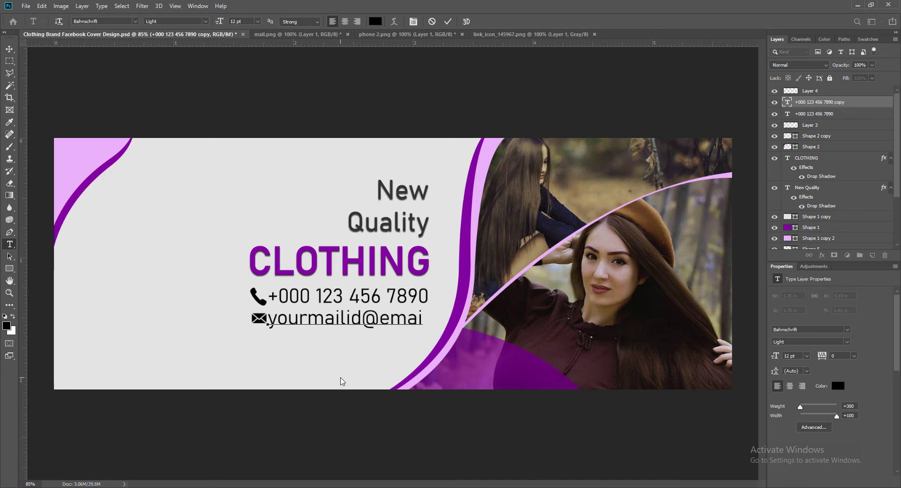
pyautogui.write('l.com')
pyautogui.hotkey('ctrl', 'a')
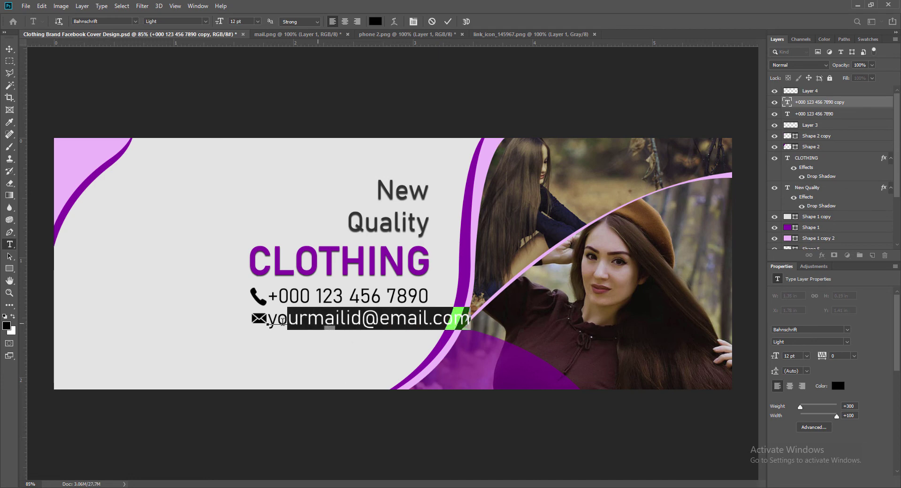
pyautogui.click(258, 22)
pyautogui.click(252, 40)
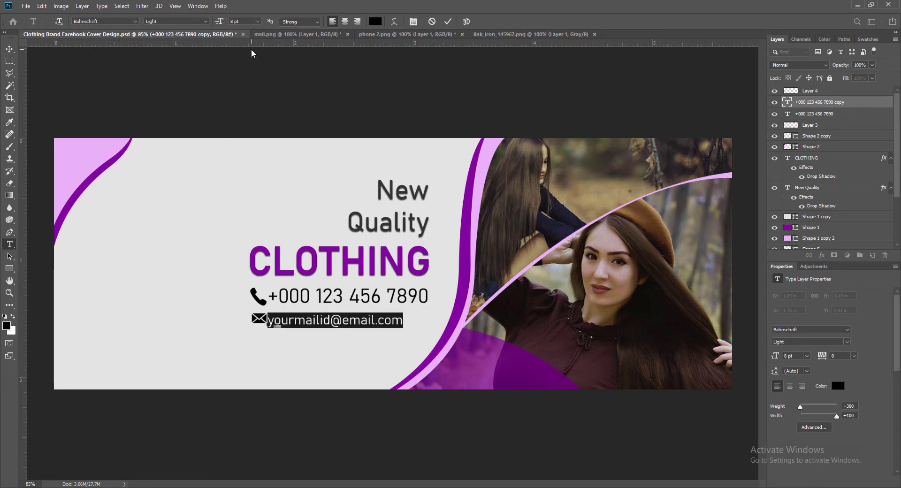
pyautogui.click(257, 21)
pyautogui.click(258, 21)
pyautogui.click(252, 45)
pyautogui.click(206, 22)
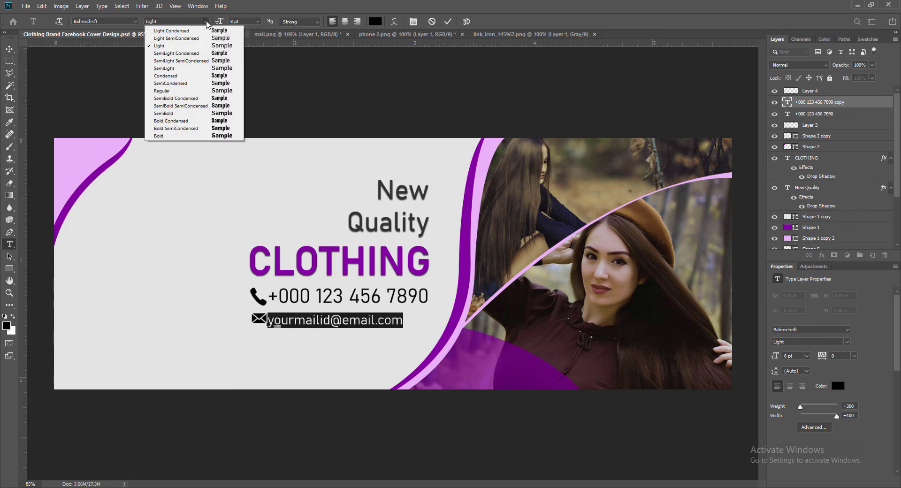
pyautogui.click(176, 38)
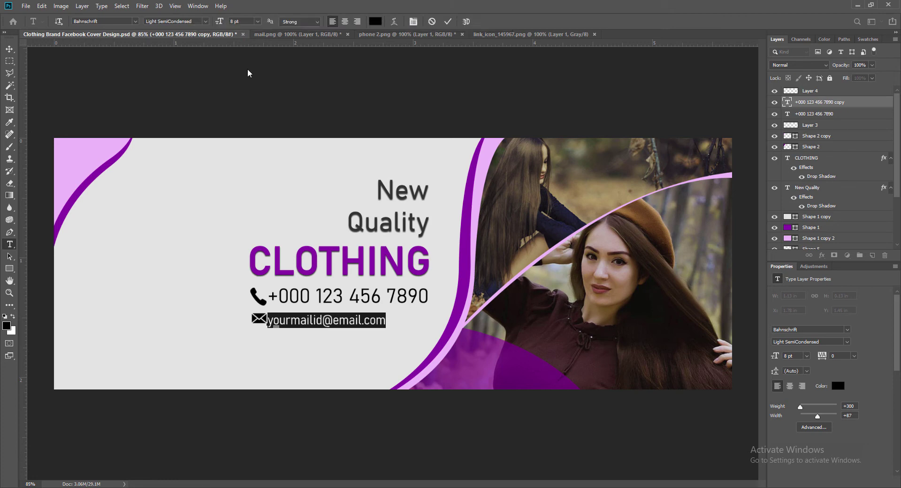
pyautogui.click(450, 21)
# Shrink the e-mail text to 7 pt, align it beside the envelope, and save.
pyautogui.press('v')
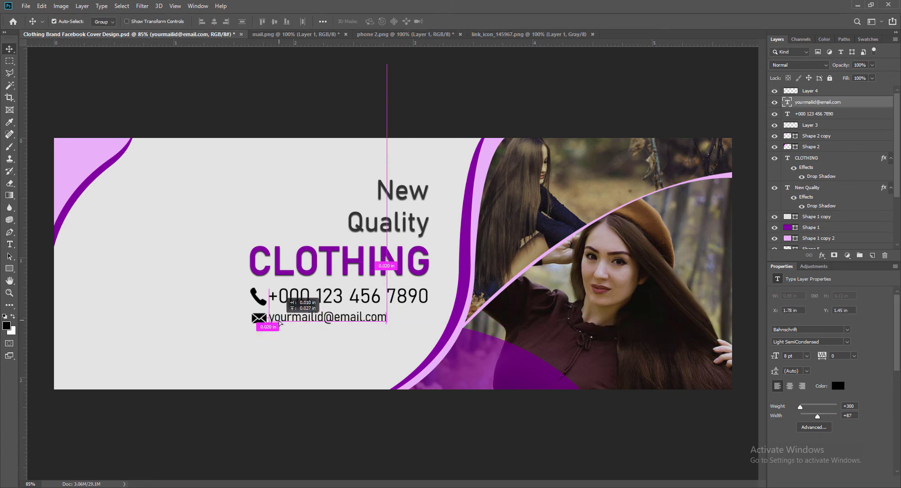
pyautogui.moveTo(277, 325); pyautogui.dragTo(279, 322)
pyautogui.doubleClick(277, 318)
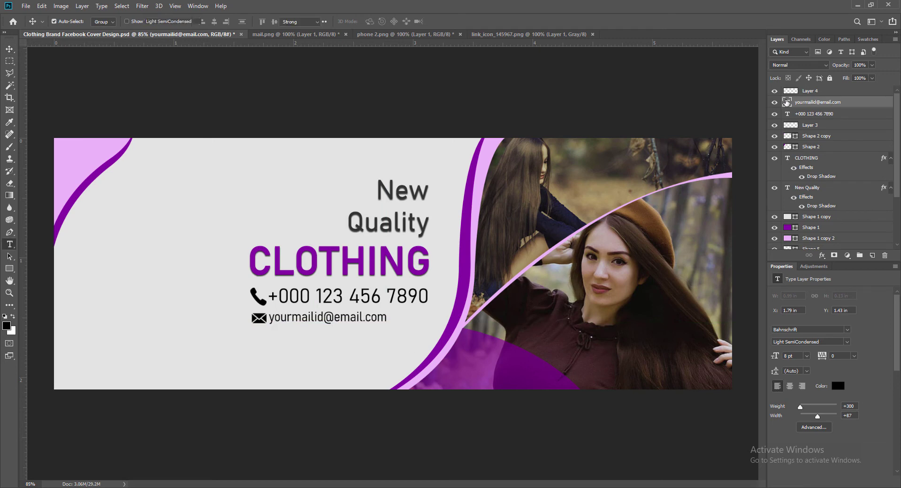
pyautogui.moveTo(223, 22); pyautogui.dragTo(221, 22)
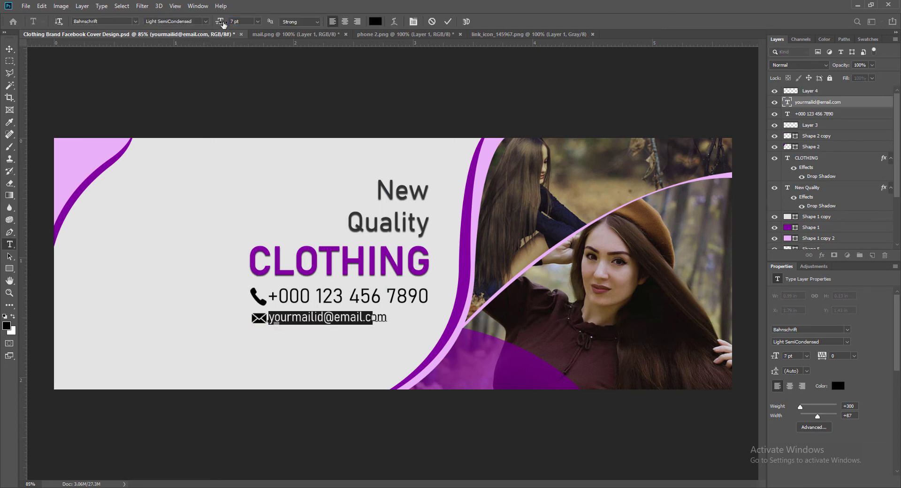
pyautogui.click(448, 21)
pyautogui.moveTo(271, 320); pyautogui.dragTo(272, 321)
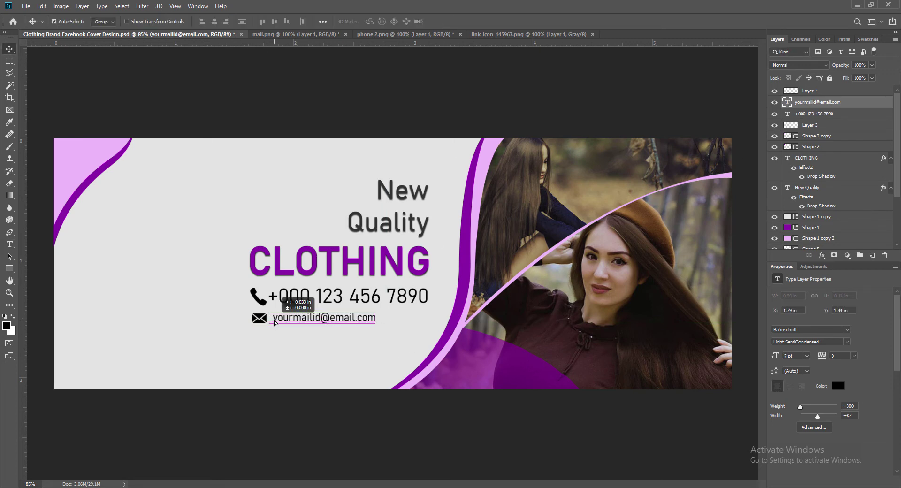
pyautogui.press('Up')
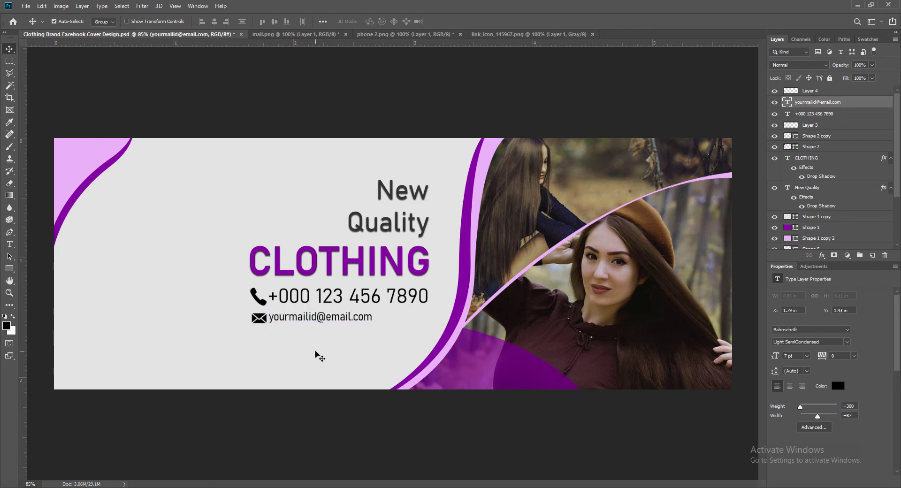
pyautogui.press('Down')
pyautogui.hotkey('ctrl', 's')
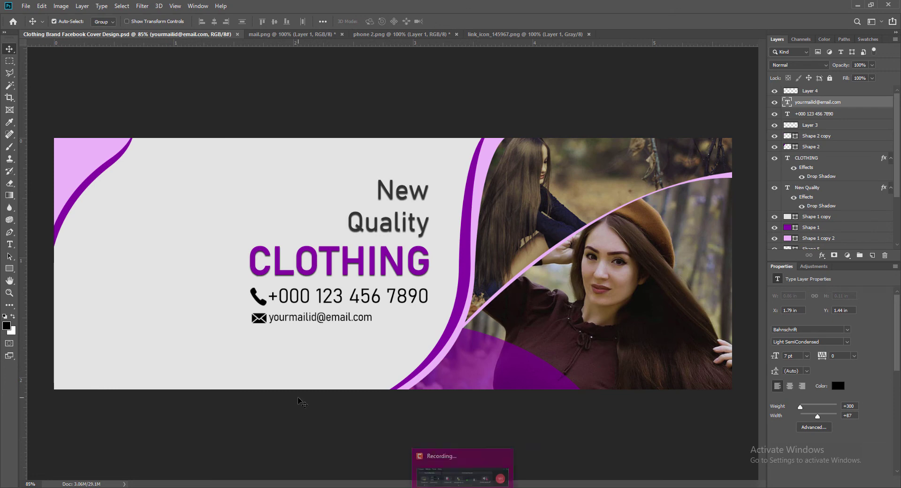
# Select the link shape in link_icon_145967.png, fill it black, and bring it into the cover.
pyautogui.click(488, 34)
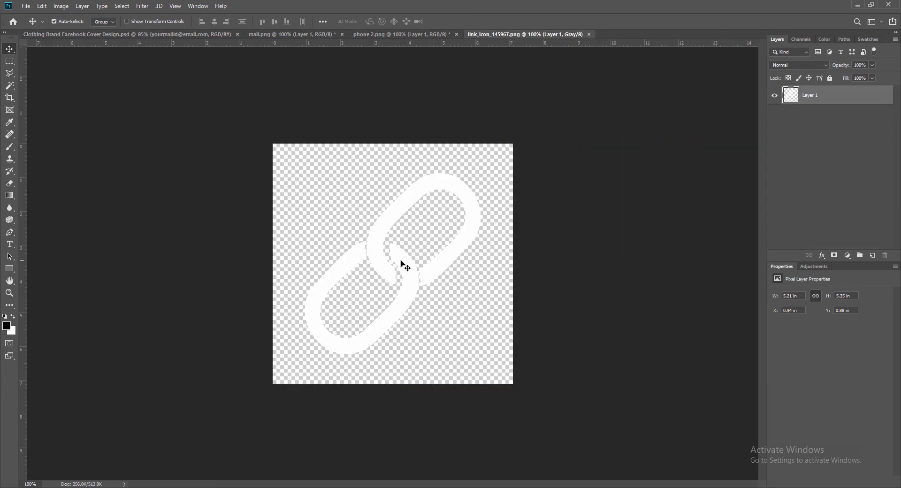
pyautogui.press('w')
pyautogui.click(336, 276)
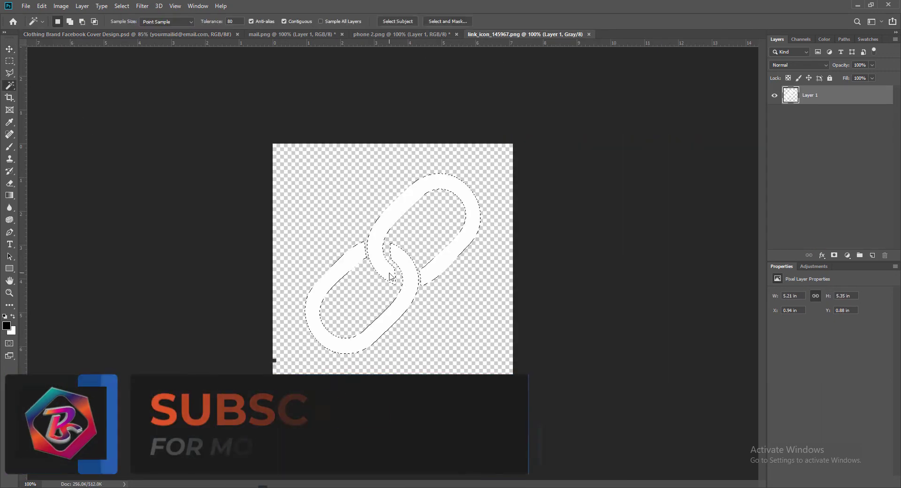
pyautogui.press('v')
pyautogui.hotkey('alt', 'BackSpace')
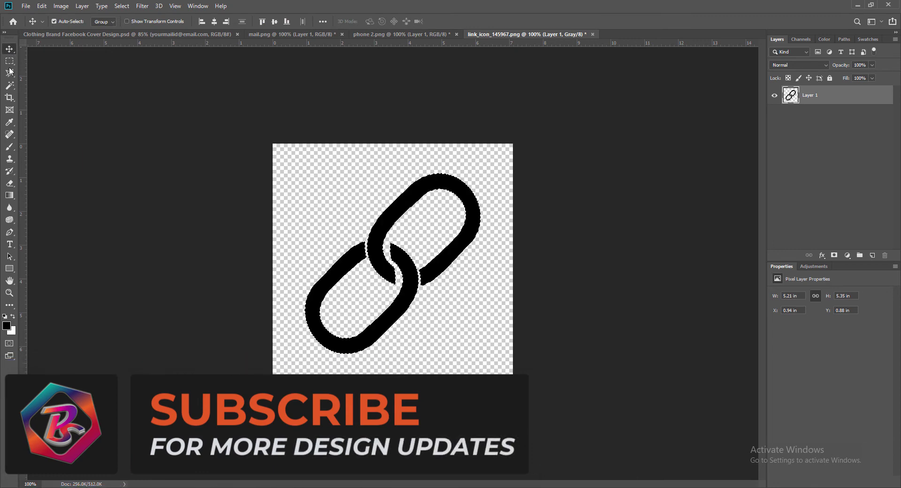
pyautogui.moveTo(387, 325); pyautogui.dragTo(274, 351)
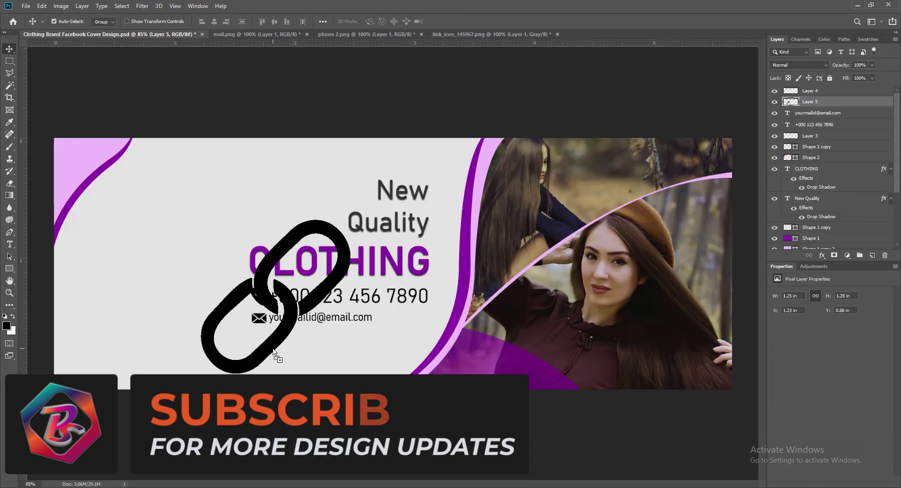
# Scale the link icon to about 8.5% and line it up under the envelope.
pyautogui.hotkey('ctrl', 't')
pyautogui.moveTo(201, 220)
pyautogui.mouseDown()
pyautogui.moveTo(328, 367)
pyautogui.moveTo(262, 339)
pyautogui.mouseUp()
pyautogui.press('Return')
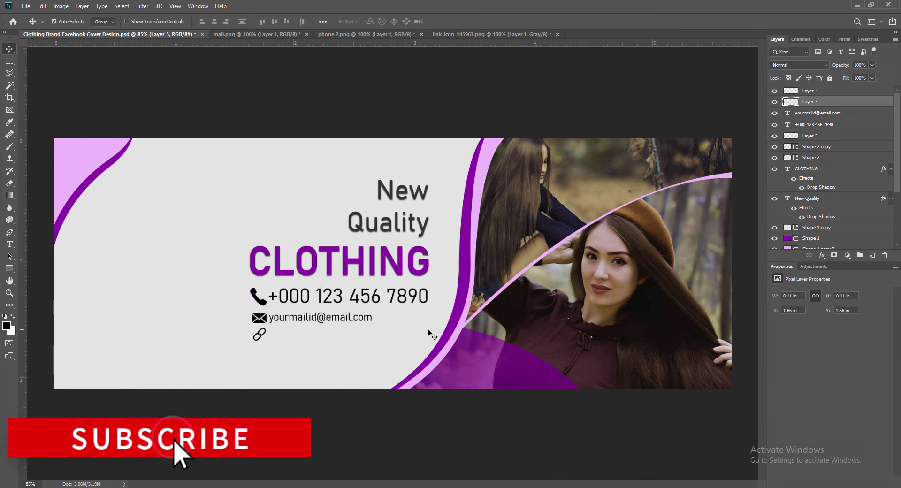
pyautogui.press('Down')
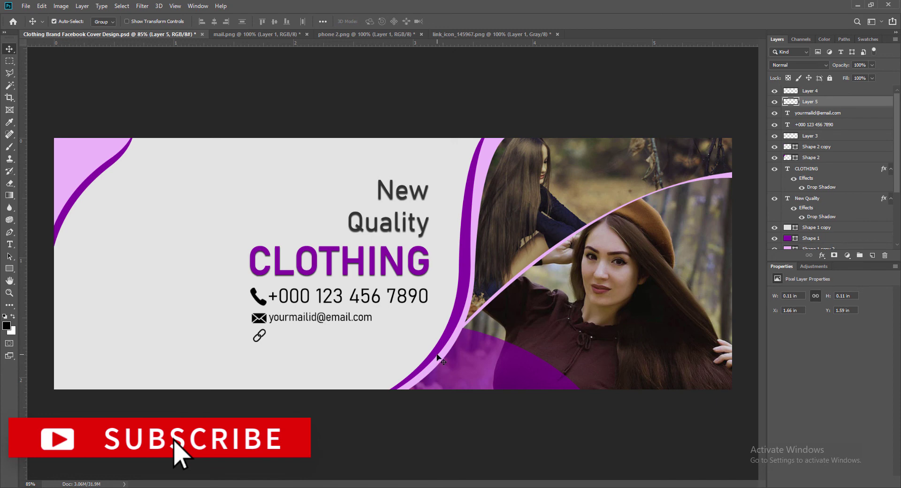
pyautogui.press('Left')
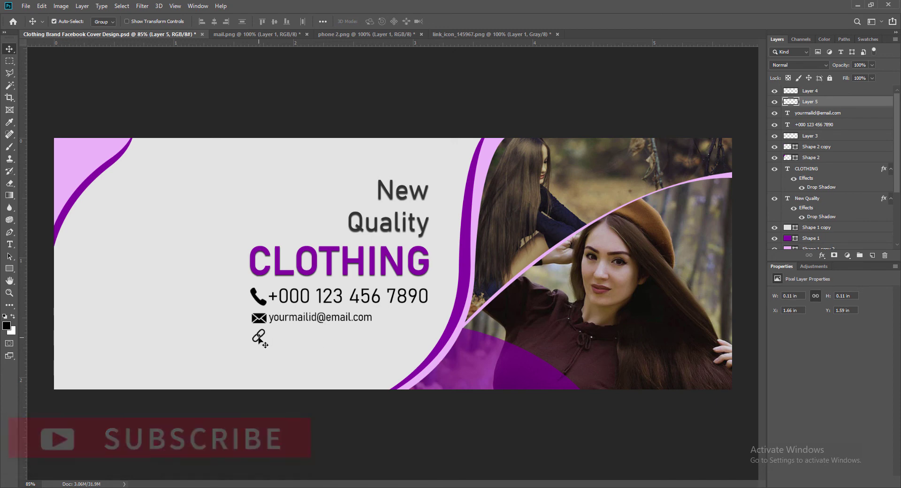
pyautogui.moveTo(260, 338); pyautogui.dragTo(283, 341)
pyautogui.click(282, 320)
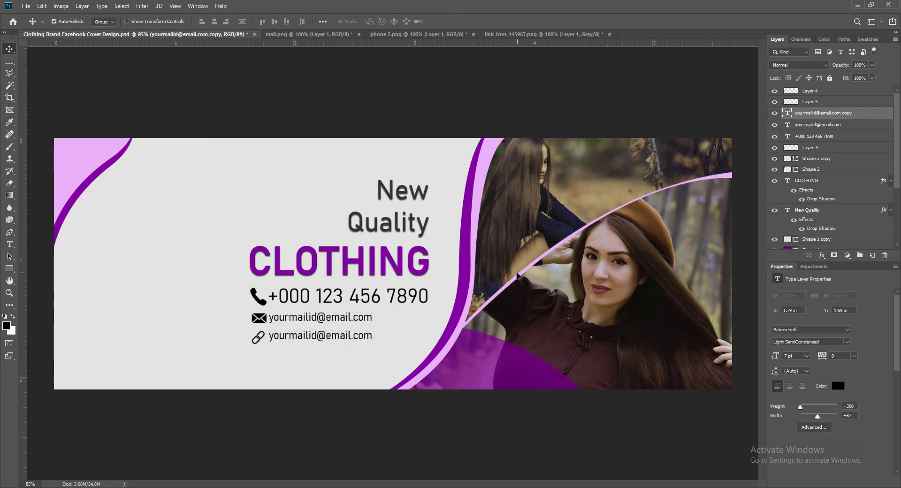
pyautogui.doubleClick(788, 114)
pyautogui.write('www.companywebsite')
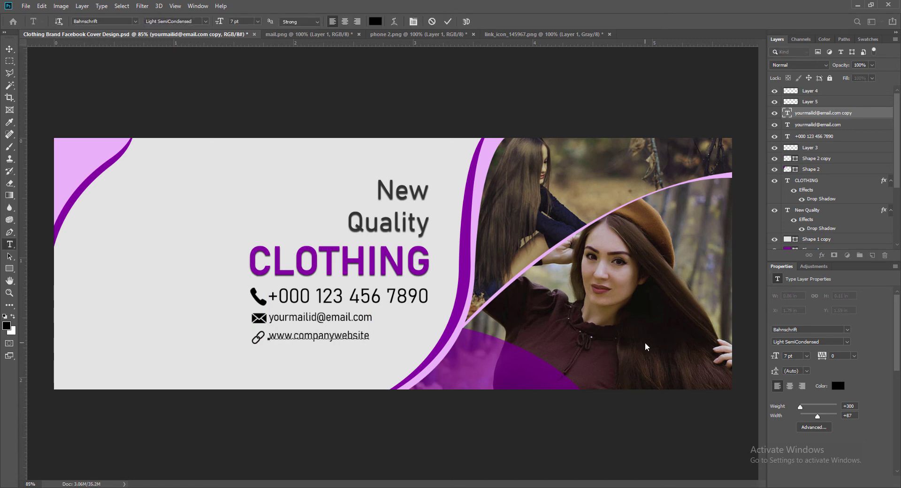
pyautogui.click(448, 22)
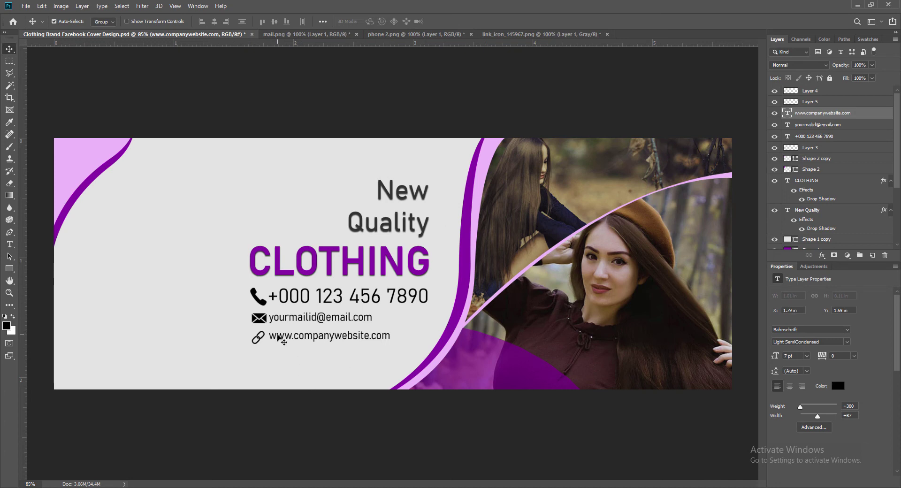
pyautogui.moveTo(273, 337); pyautogui.dragTo(274, 340)
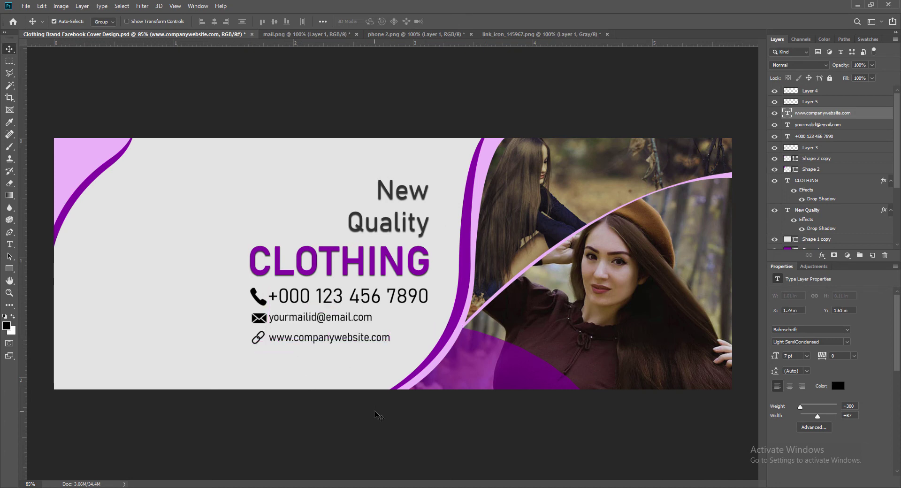
pyautogui.press('Up')
pyautogui.press('Left')
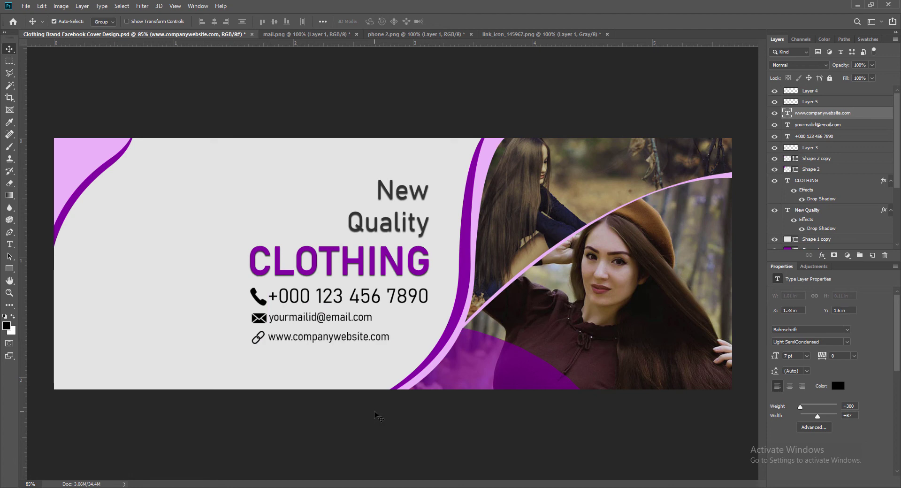
pyautogui.press('Left')
pyautogui.hotkey('ctrl', 's')
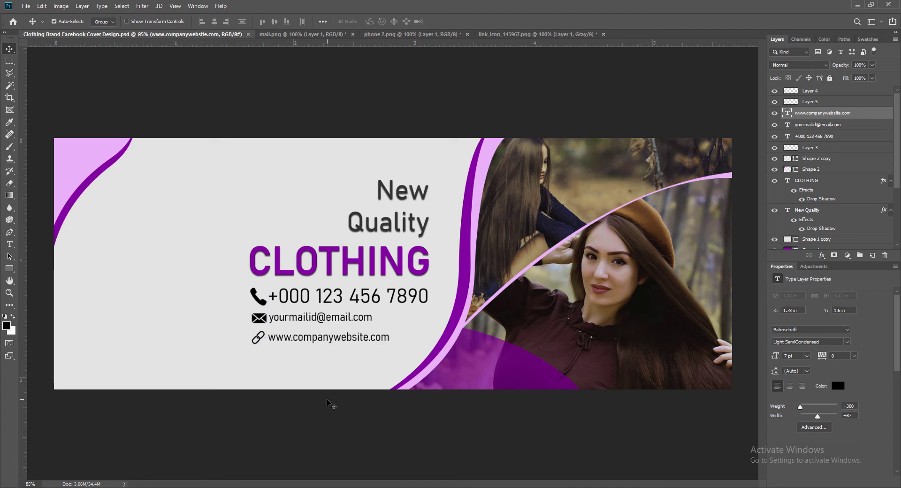
# Recolour the e-mail text to grey 575757.
pyautogui.click(272, 324)
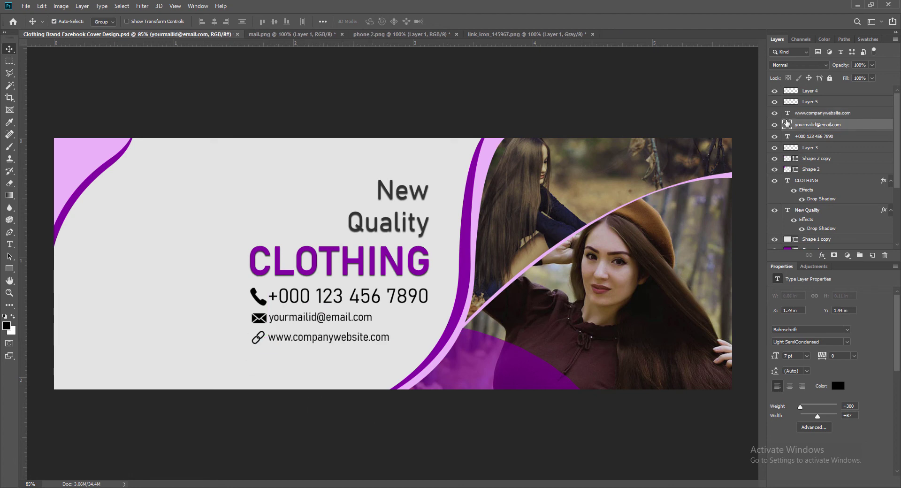
pyautogui.doubleClick(787, 125)
pyautogui.click(376, 21)
pyautogui.click(343, 177)
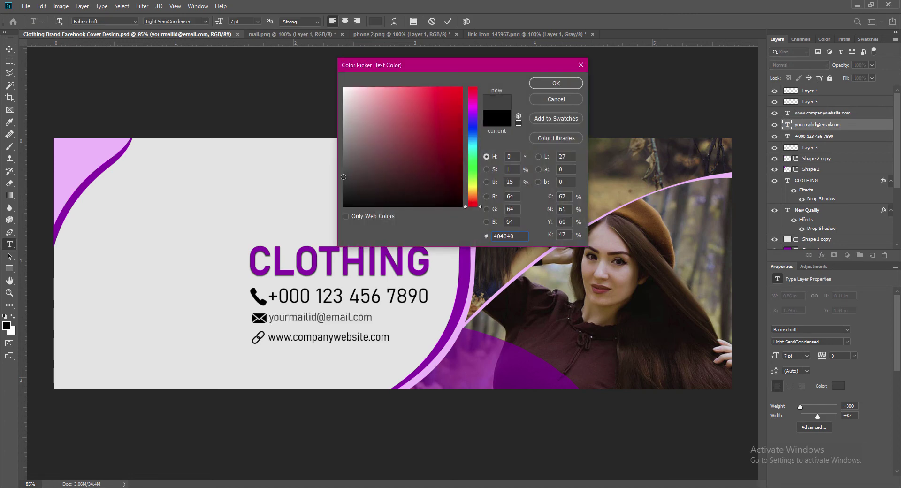
pyautogui.moveTo(344, 177); pyautogui.dragTo(342, 166)
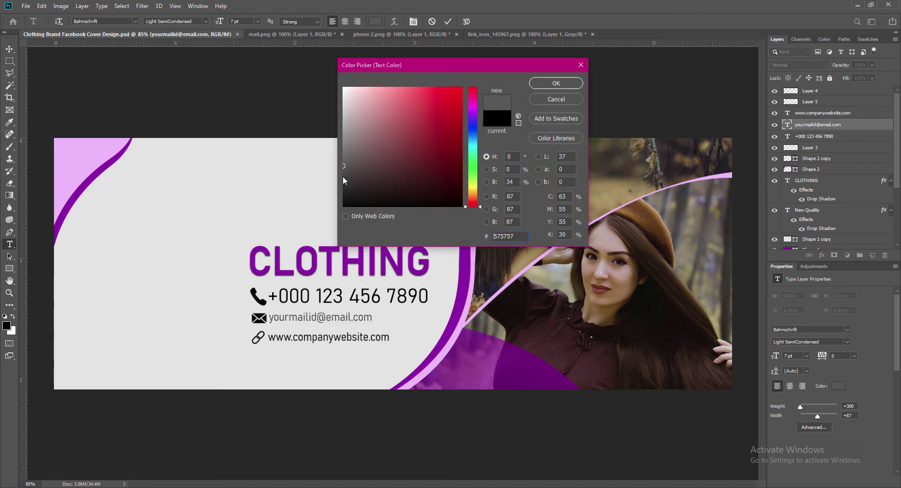
pyautogui.press('Return')
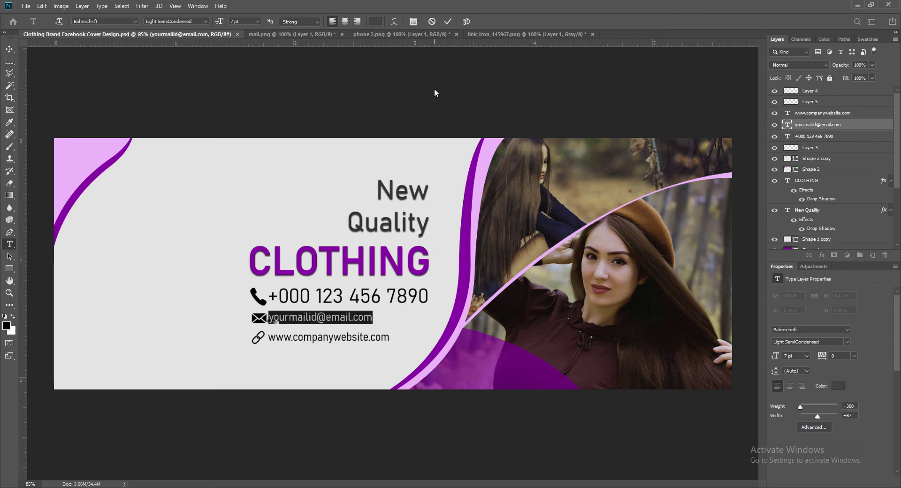
pyautogui.click(284, 340)
pyautogui.hotkey('ctrl', 'a')
pyautogui.click(376, 21)
pyautogui.press('Return')
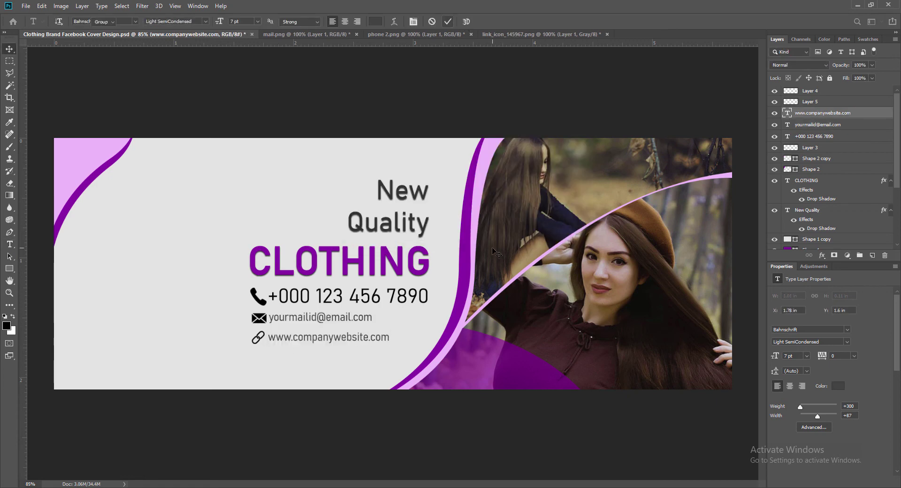
# Select all the contact icons and text lines together.
pyautogui.click(257, 297)
pyautogui.keyDown('shift'); pyautogui.click(258, 319); pyautogui.keyUp('shift')
pyautogui.keyDown('shift'); pyautogui.click(271, 319); pyautogui.keyUp('shift')
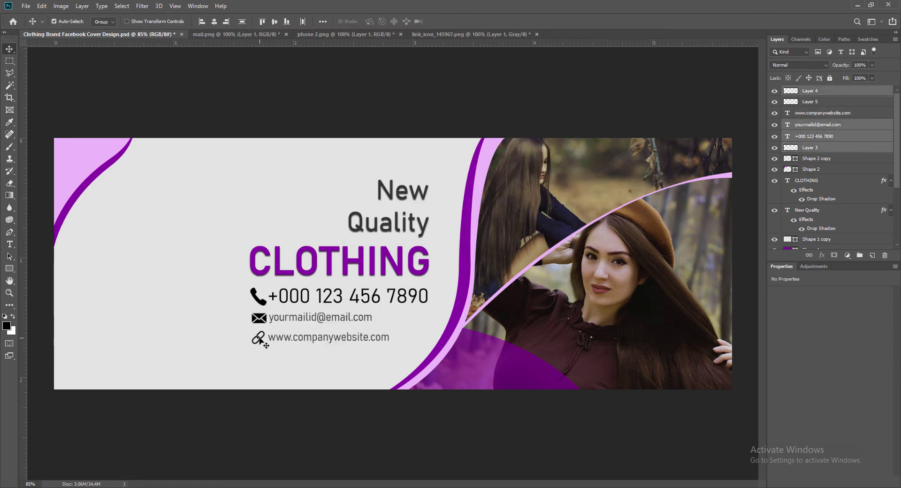
pyautogui.keyDown('shift'); pyautogui.click(259, 341); pyautogui.keyUp('shift')
pyautogui.keyDown('shift'); pyautogui.click(274, 342); pyautogui.keyUp('shift')
# Nudge the contact block down, then bring the PS logo into the cover and shrink it.
pyautogui.press('Down')
pyautogui.press('Down')
pyautogui.press('Down')
pyautogui.press('Down')
pyautogui.press('Down')
pyautogui.press('Down')
pyautogui.press('Down')
pyautogui.press('Down')
pyautogui.press('Down')
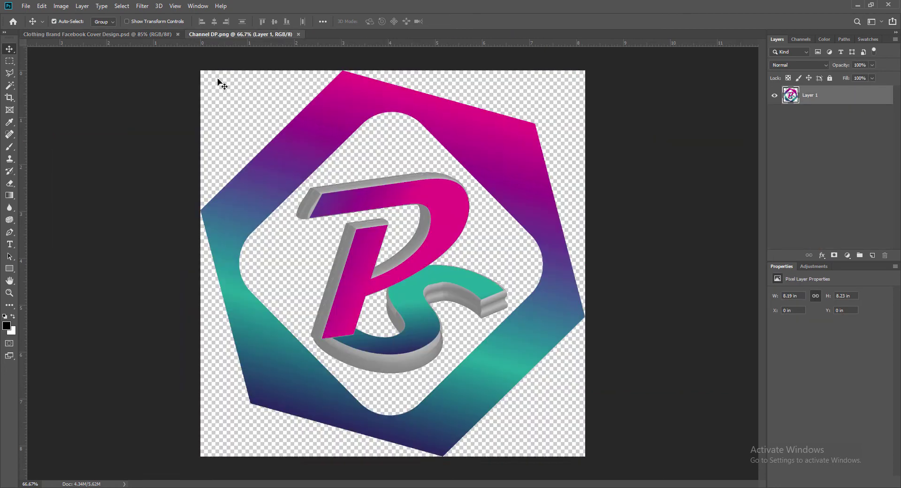
pyautogui.moveTo(221, 84); pyautogui.dragTo(211, 227)
pyautogui.hotkey('ctrl', 't')
pyautogui.moveTo(110, 133)
pyautogui.mouseDown()
pyautogui.moveTo(304, 308)
pyautogui.moveTo(413, 332)
pyautogui.mouseUp()
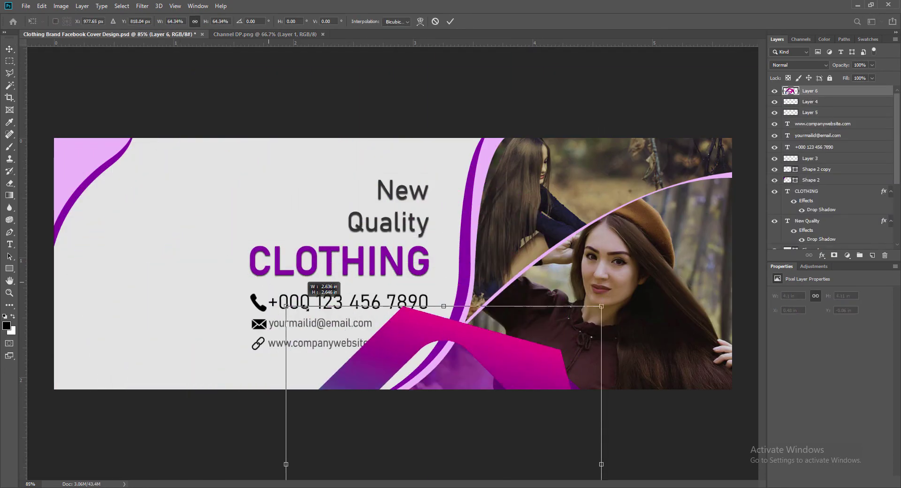
pyautogui.moveTo(458, 383); pyautogui.dragTo(165, 186)
pyautogui.moveTo(121, 142); pyautogui.dragTo(162, 180)
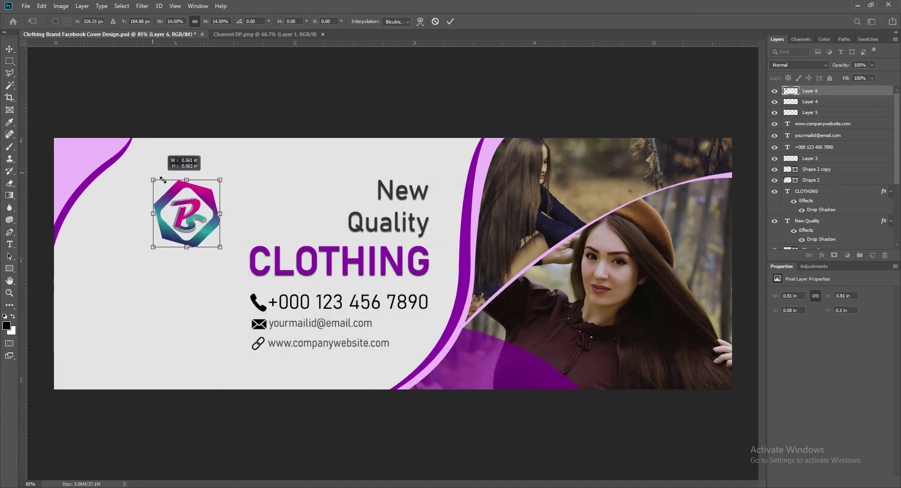
pyautogui.press('Return')
# Fine-tune the logo's size and top-left corner placement, then save.
pyautogui.moveTo(208, 209); pyautogui.dragTo(164, 202)
pyautogui.hotkey('ctrl', 't')
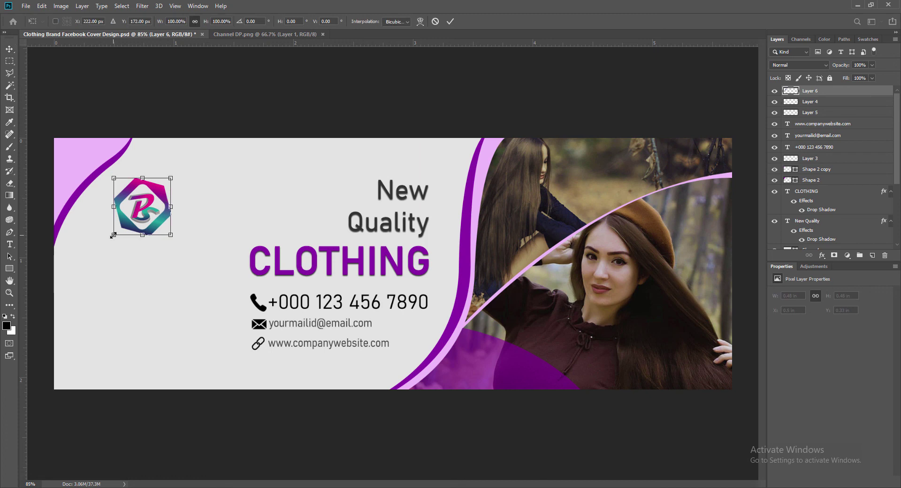
pyautogui.moveTo(113, 236); pyautogui.dragTo(106, 241)
pyautogui.press('Return')
pyautogui.moveTo(155, 197); pyautogui.dragTo(164, 197)
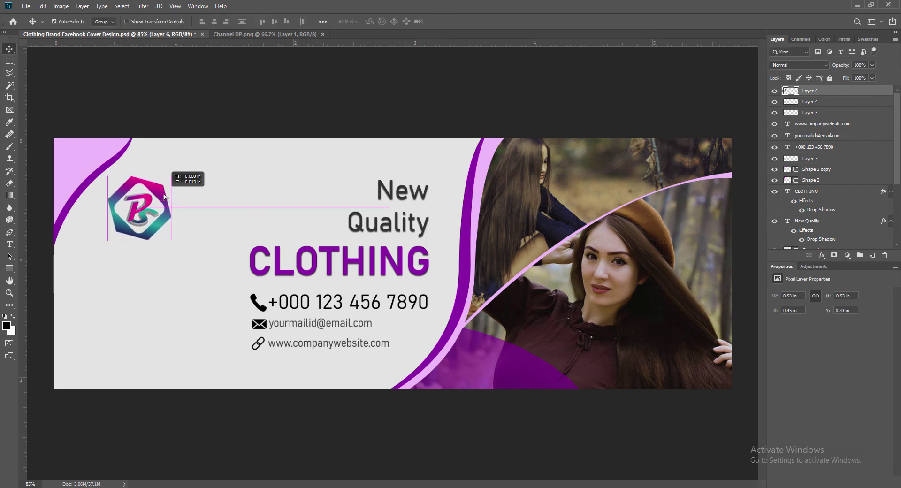
pyautogui.moveTo(165, 197); pyautogui.dragTo(159, 186)
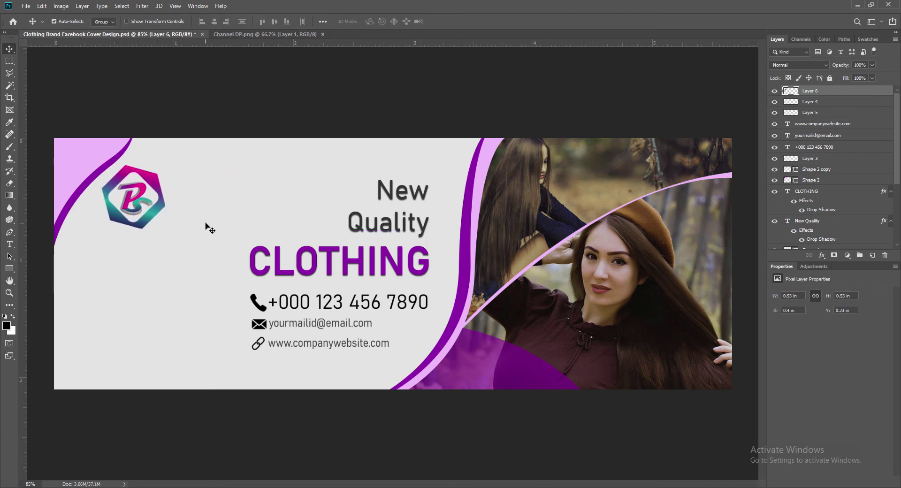
pyautogui.hotkey('shift', 'Up')
pyautogui.hotkey('shift', 'Right')
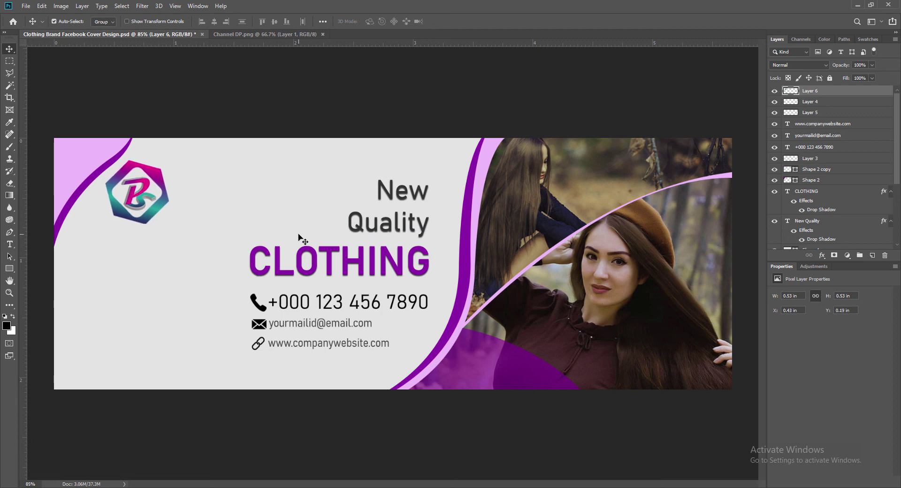
pyautogui.hotkey('ctrl', 's')
# Copy the New Quality headline below the logo as 'BRAND' in Light 9 pt.
pyautogui.click(397, 202)
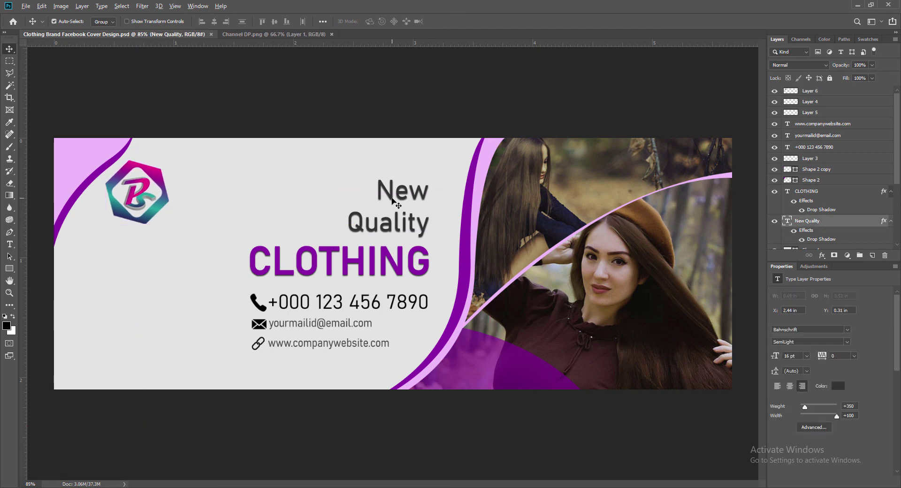
pyautogui.moveTo(396, 203); pyautogui.dragTo(121, 254)
pyautogui.doubleClick(787, 221)
pyautogui.write('BRAND')
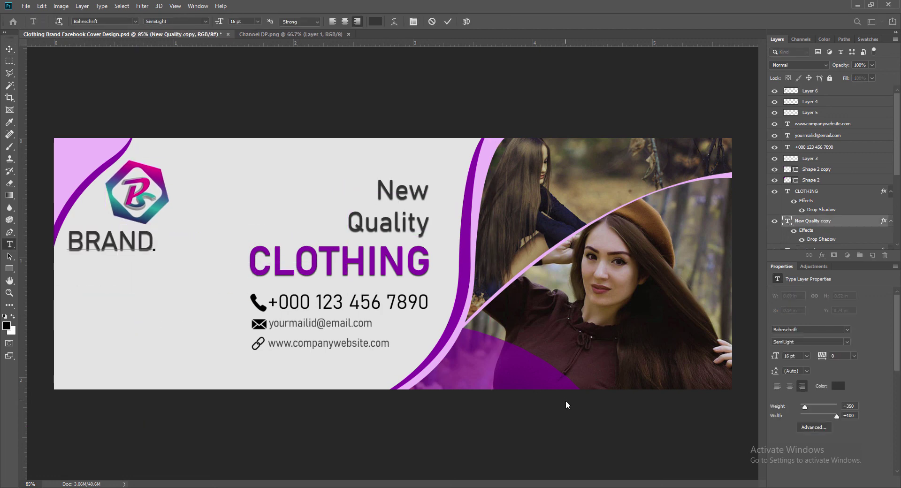
pyautogui.hotkey('ctrl', 'a')
pyautogui.click(205, 22)
pyautogui.click(170, 47)
pyautogui.click(257, 21)
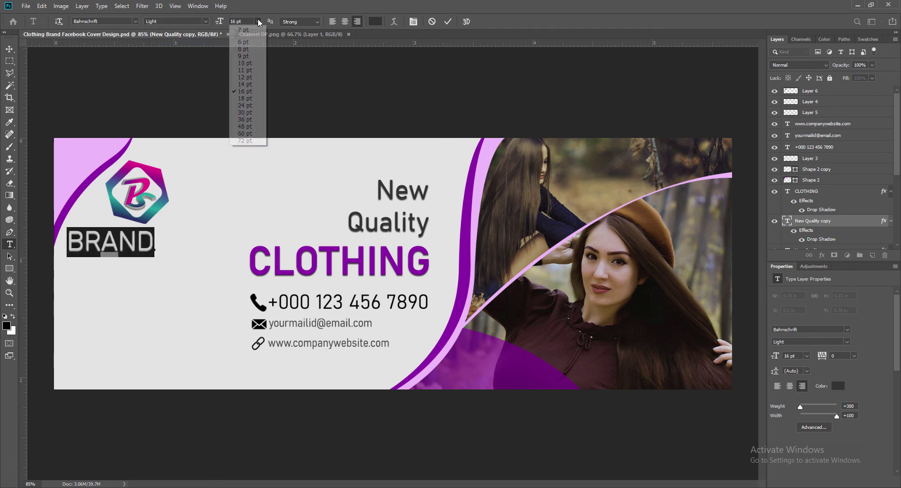
pyautogui.click(250, 59)
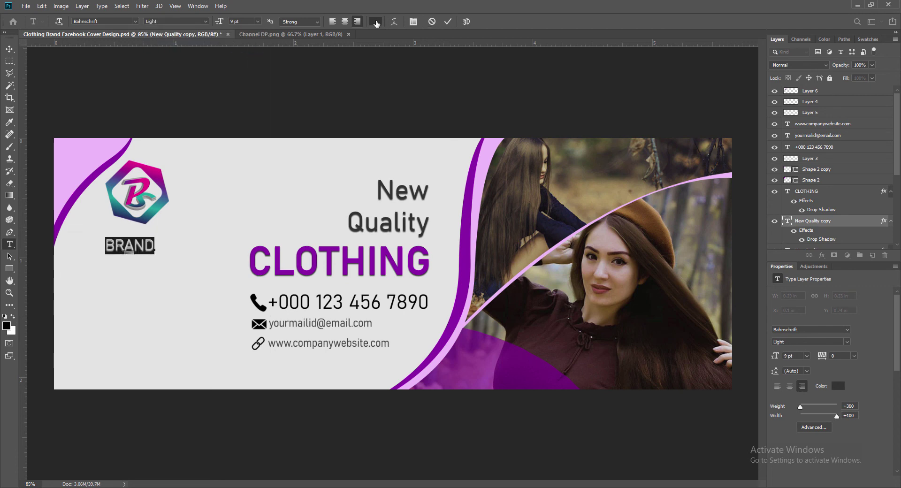
# Make BRAND light grey and place it just below the logo.
pyautogui.click(375, 22)
pyautogui.click(272, 325)
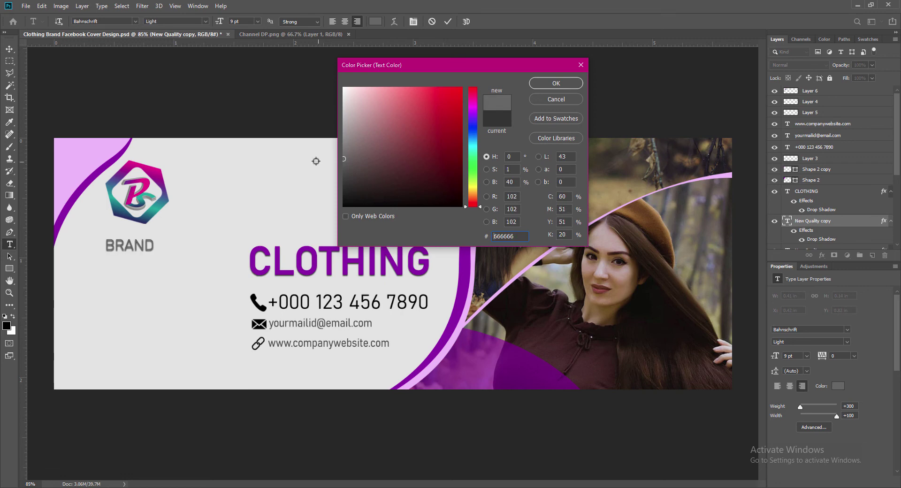
pyautogui.click(343, 168)
pyautogui.press('Return')
pyautogui.hotkey('ctrl', 'Return')
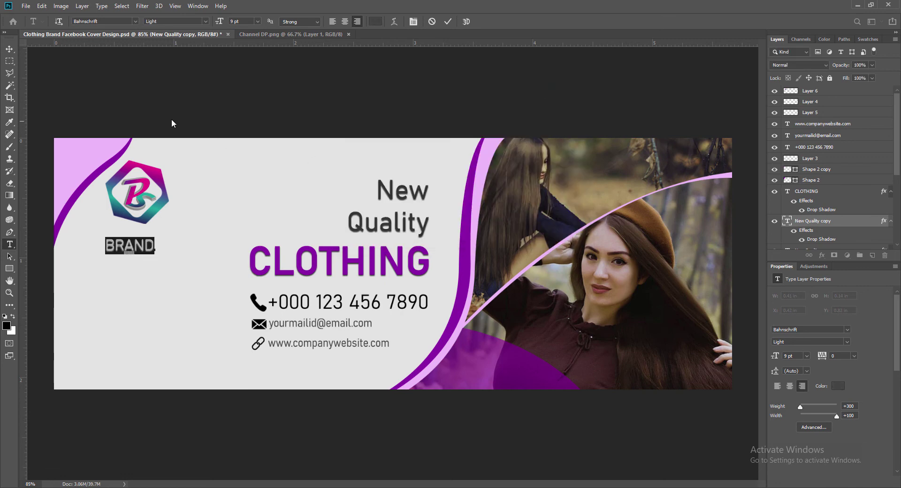
pyautogui.press('v')
pyautogui.moveTo(148, 251); pyautogui.dragTo(139, 245)
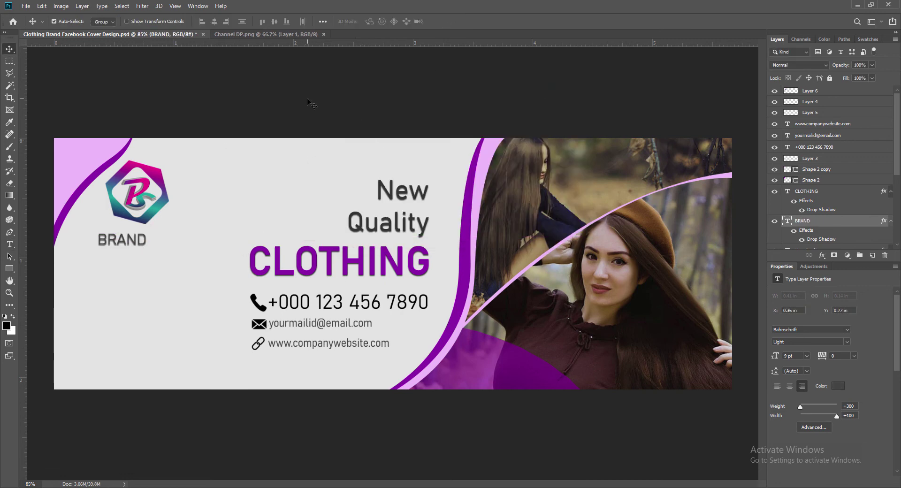
# Copy CLOTHING as 'LOGO' at 9 pt and place it beside BRAND.
pyautogui.moveTo(280, 274); pyautogui.dragTo(247, 218)
pyautogui.doubleClick(247, 213)
pyautogui.write('LOGO')
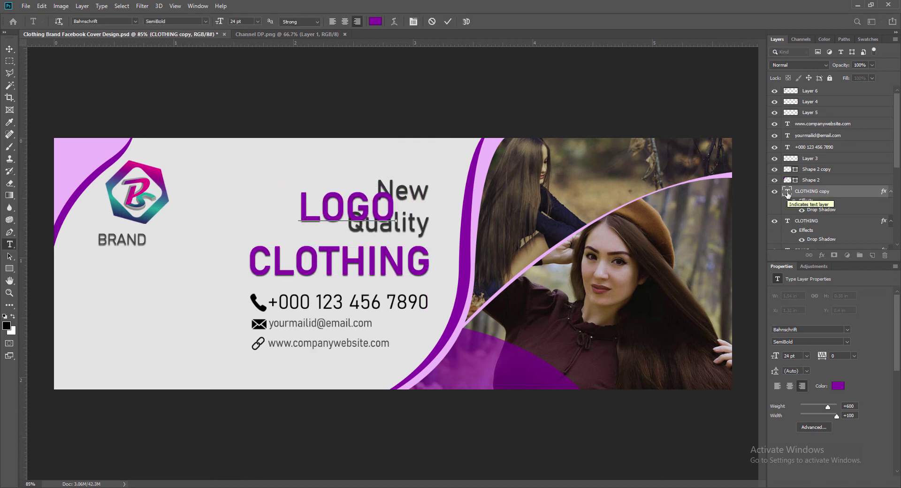
pyautogui.hotkey('ctrl', 'a')
pyautogui.click(257, 21)
pyautogui.click(248, 68)
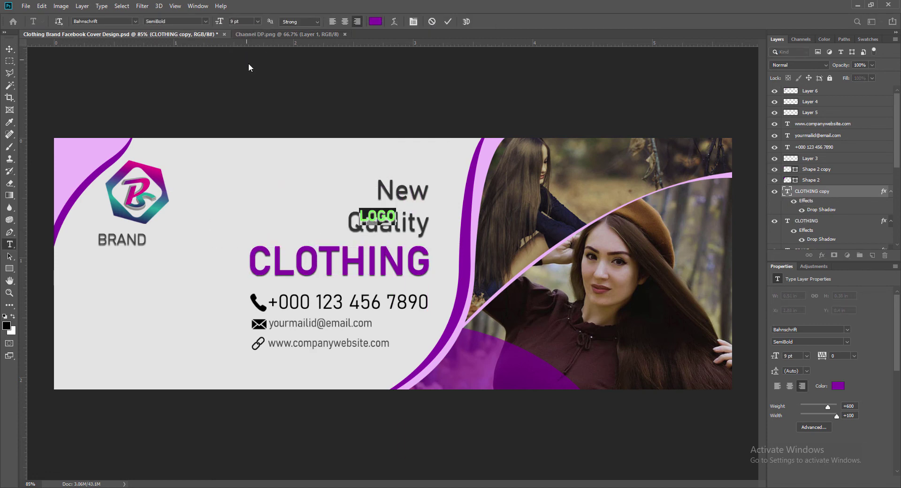
pyautogui.hotkey('ctrl', 'Return')
pyautogui.press('v')
pyautogui.moveTo(382, 223); pyautogui.dragTo(162, 245)
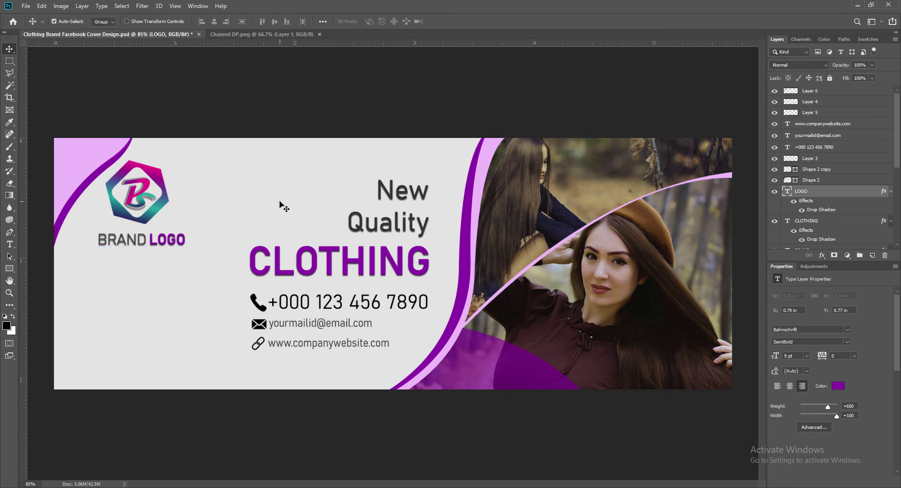
# Nudge BRAND LOGO up and add a 6 pt 'tagline here' copy beneath it.
pyautogui.keyDown('shift'); pyautogui.click(141, 242); pyautogui.keyUp('shift')
pyautogui.press('Up')
pyautogui.press('Up')
pyautogui.press('Up')
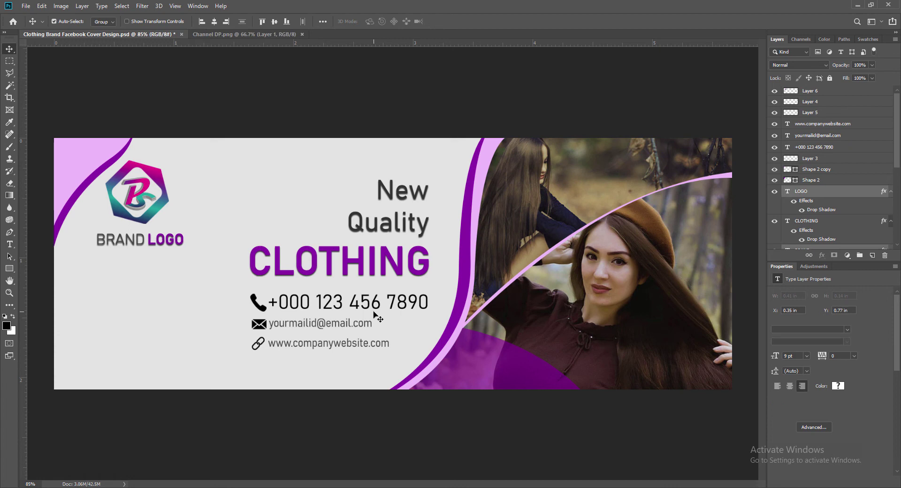
pyautogui.press('Up')
pyautogui.press('Up')
pyautogui.press('Up')
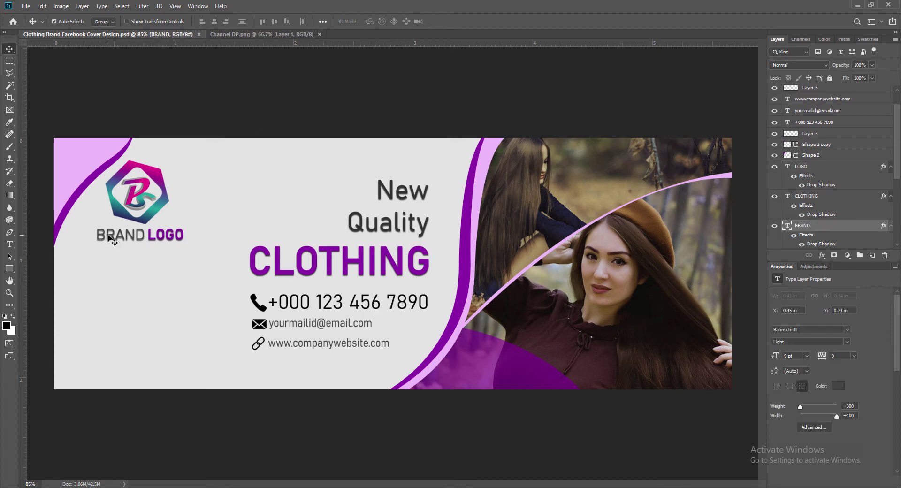
pyautogui.moveTo(120, 234); pyautogui.dragTo(119, 255)
pyautogui.doubleClick(123, 255)
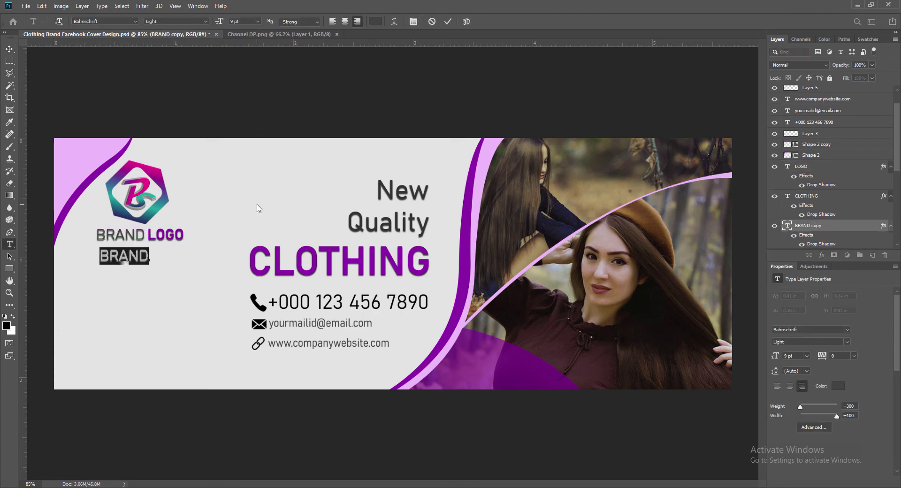
pyautogui.write('tagline')
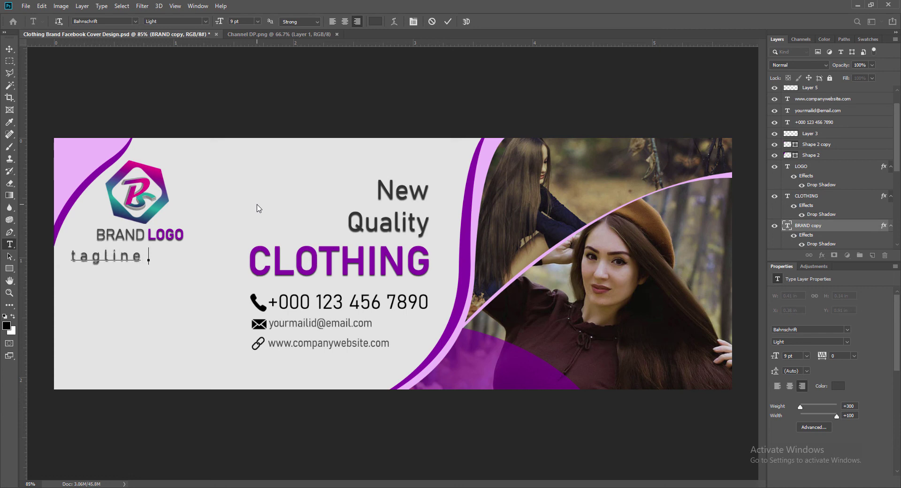
pyautogui.write('here')
pyautogui.moveTo(66, 265)
pyautogui.mouseDown()
pyautogui.moveTo(132, 266)
pyautogui.moveTo(143, 251)
pyautogui.mouseUp()
pyautogui.doubleClick(787, 226)
pyautogui.click(258, 21)
pyautogui.click(449, 21)
pyautogui.press('v')
# Check the BRAND and LOGO layer styles and nudge the tagline into centre.
pyautogui.click(120, 234)
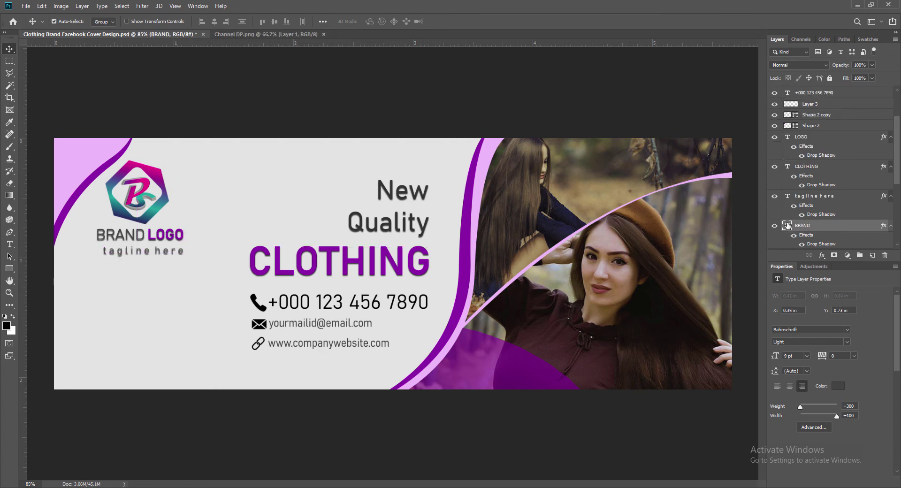
pyautogui.doubleClick(883, 225)
pyautogui.press('Return')
pyautogui.click(129, 264)
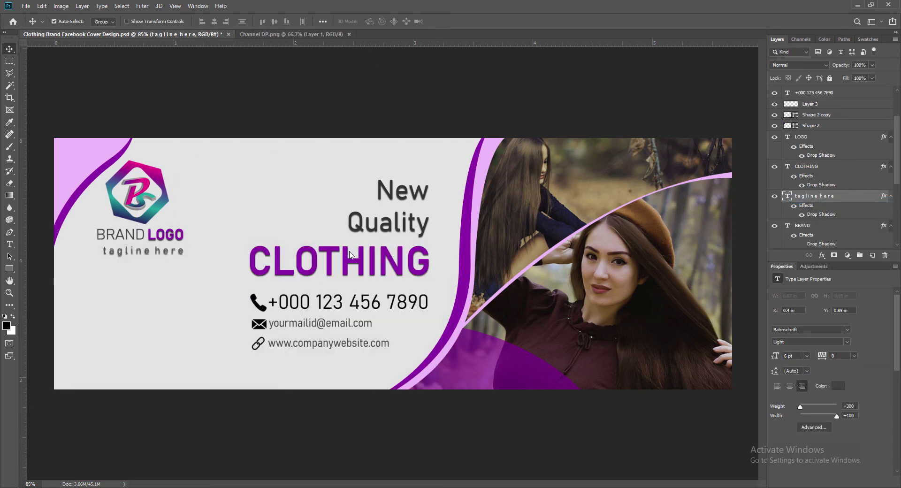
pyautogui.click(159, 235)
pyautogui.doubleClick(883, 136)
pyautogui.press('Return')
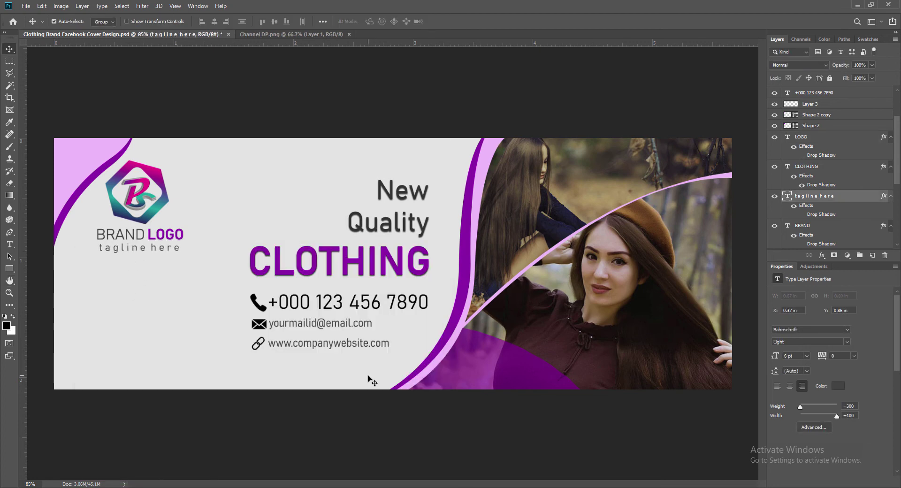
pyautogui.press('Right')
pyautogui.press('Right')
# Draw a rounded rectangle on a new layer above the New Quality headline.
pyautogui.hotkey('ctrl', 'shift', 'alt', 'n')
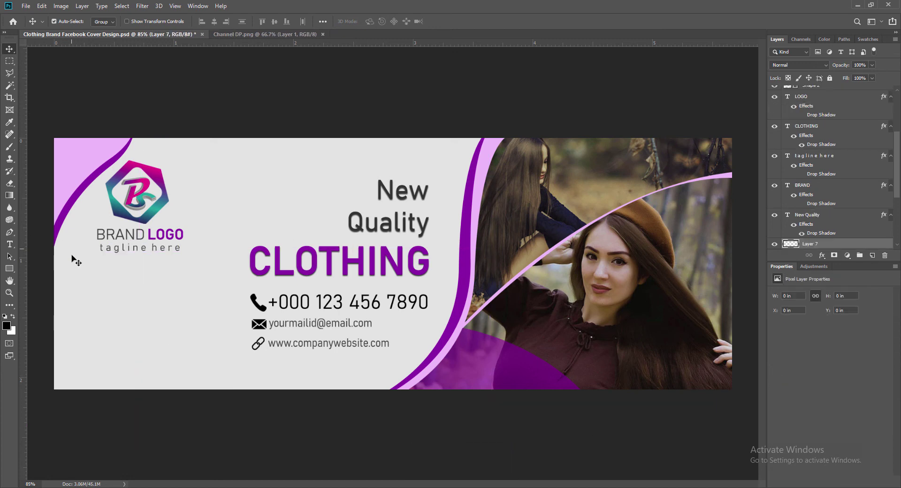
pyautogui.press('u')
pyautogui.moveTo(214, 151); pyautogui.dragTo(233, 180)
pyautogui.hotkey('ctrl', 'z')
pyautogui.moveTo(214, 151); pyautogui.dragTo(297, 223)
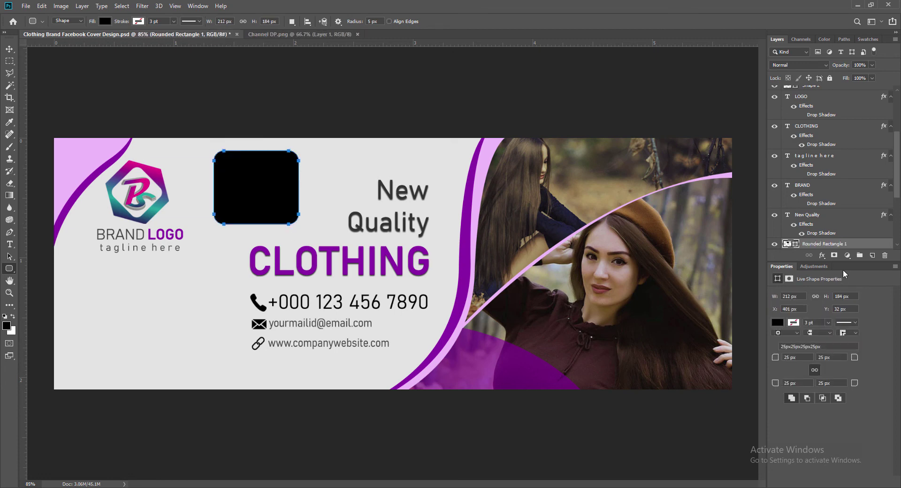
# Set the corner radii to 50/0/50/0 px, rounding only top-left and bottom-right.
pyautogui.write('0')
pyautogui.press('Tab')
pyautogui.press('Return')
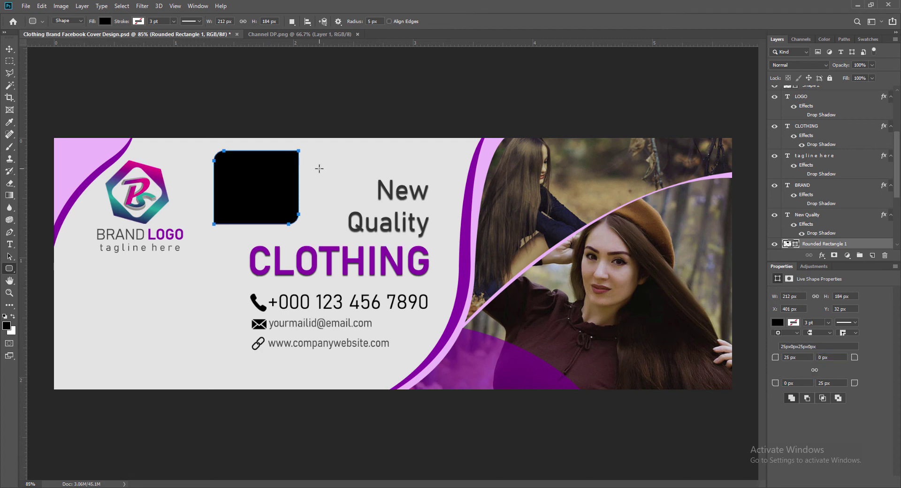
pyautogui.click(9, 49)
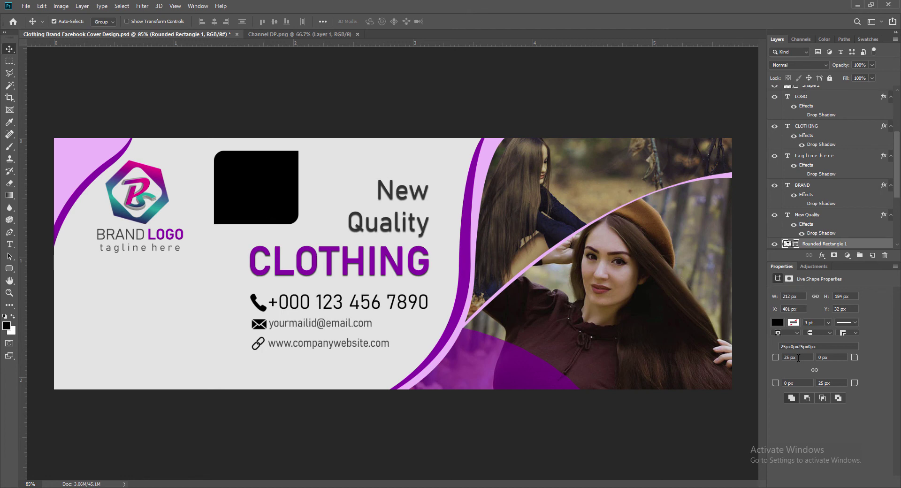
pyautogui.write('50')
pyautogui.click(831, 382)
pyautogui.write('0')
pyautogui.write('50')
pyautogui.press('Return')
# Fill the rectangle with the purple #8f00ae sampled from the design.
pyautogui.doubleClick(787, 243)
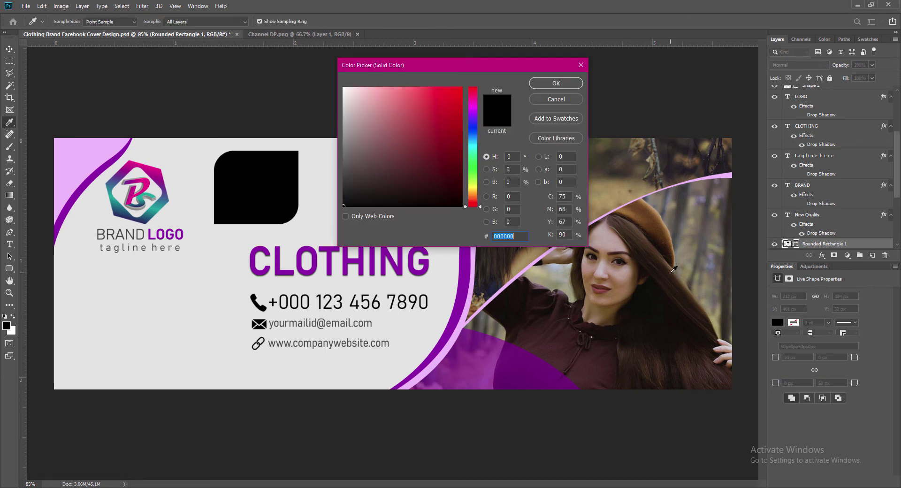
pyautogui.click(306, 272)
pyautogui.click(554, 84)
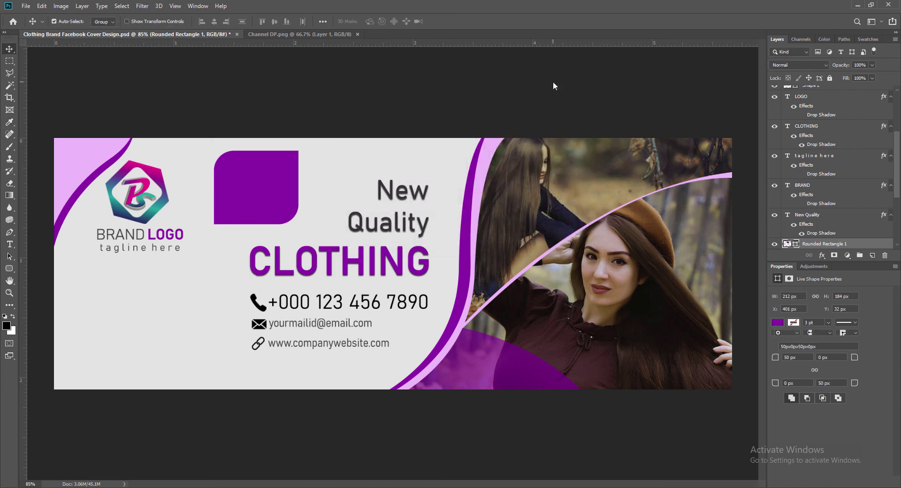
# Resize the purple shape to be taller and narrower, then shrink it slightly.
pyautogui.hotkey('ctrl', 't')
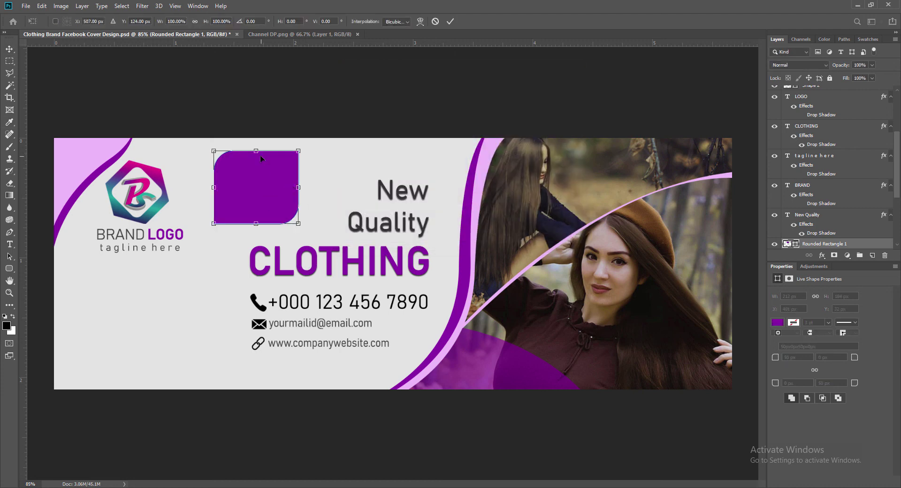
pyautogui.moveTo(255, 151); pyautogui.dragTo(253, 143)
pyautogui.moveTo(299, 187); pyautogui.dragTo(293, 183)
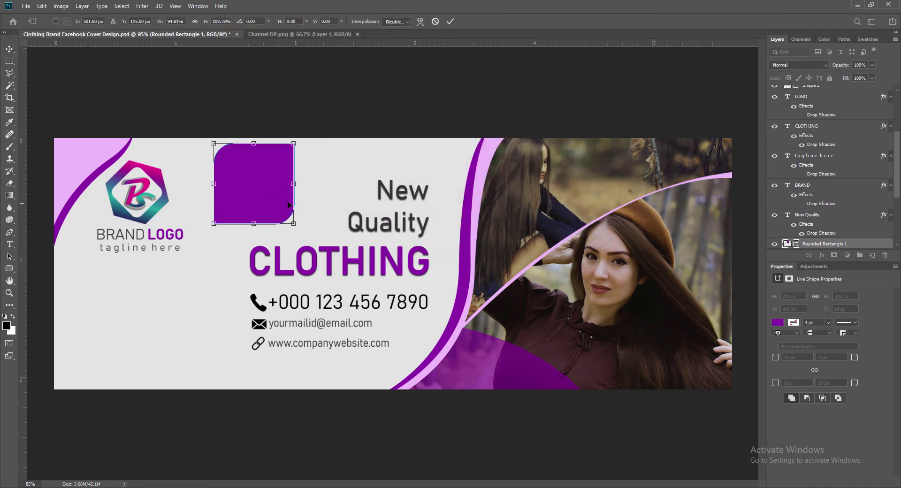
pyautogui.press('Return')
pyautogui.hotkey('ctrl', 't')
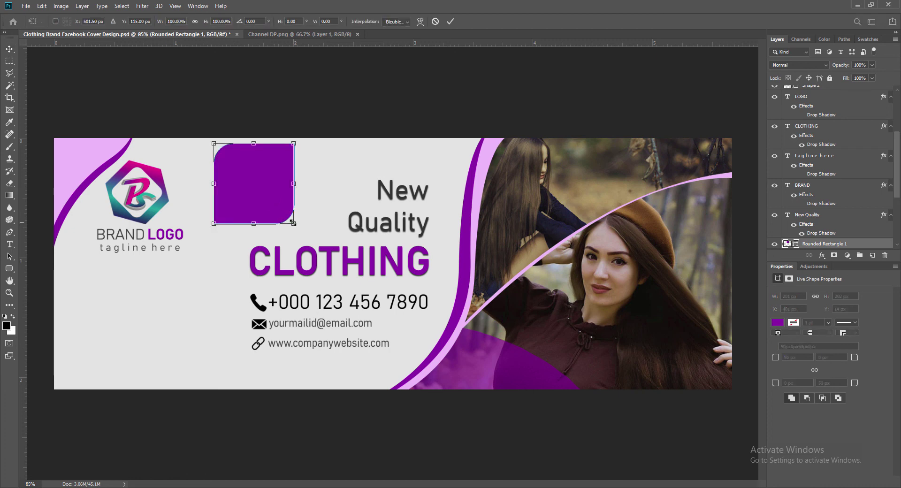
pyautogui.moveTo(293, 223); pyautogui.dragTo(290, 220)
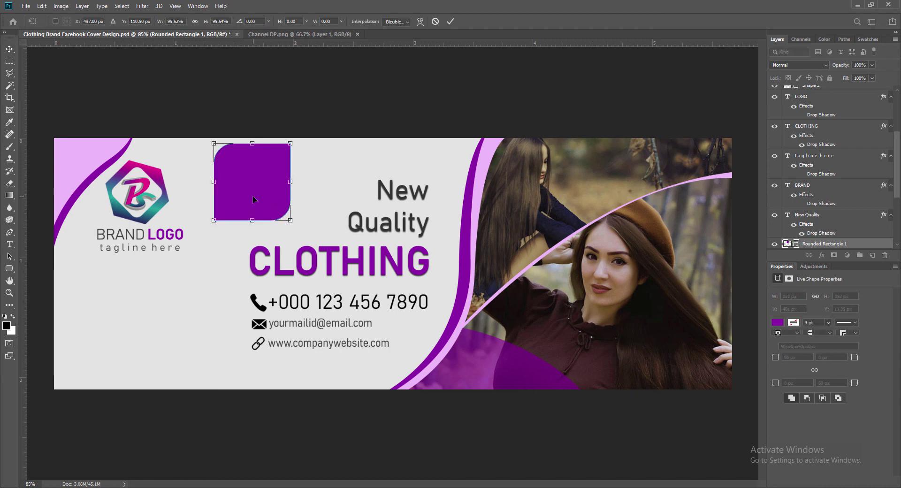
pyautogui.press('Return')
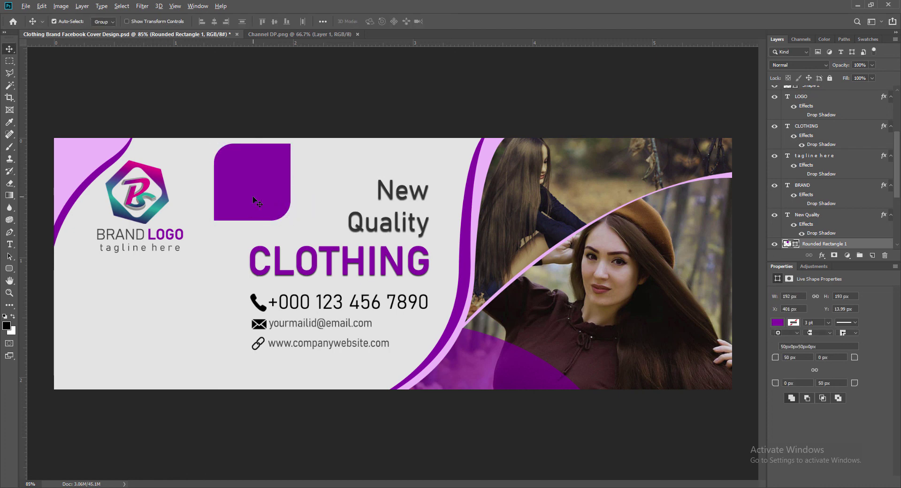
# Duplicate the purple shape upward and recolor the copy dark navy.
pyautogui.moveTo(253, 199); pyautogui.dragTo(252, 194)
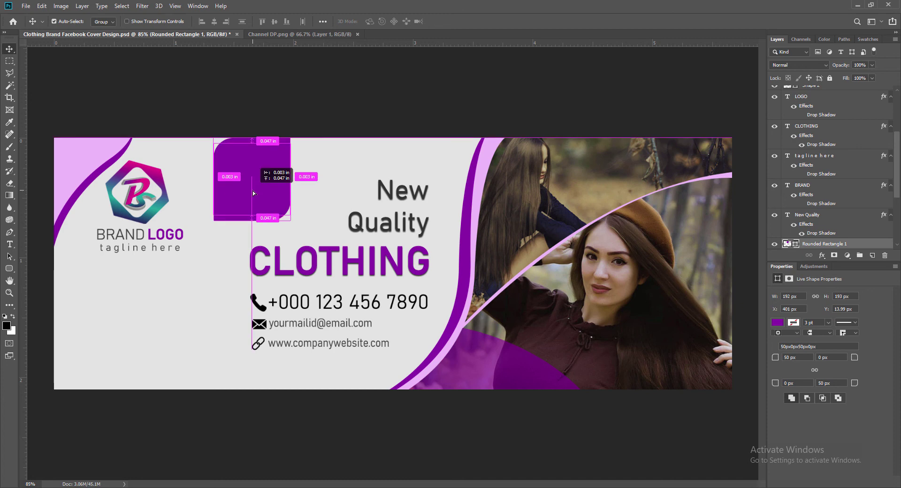
pyautogui.doubleClick(793, 244)
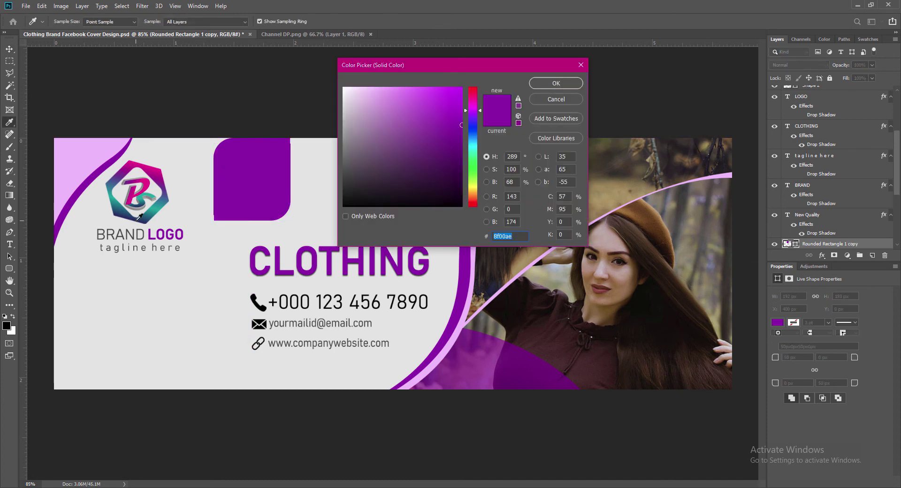
pyautogui.click(138, 219)
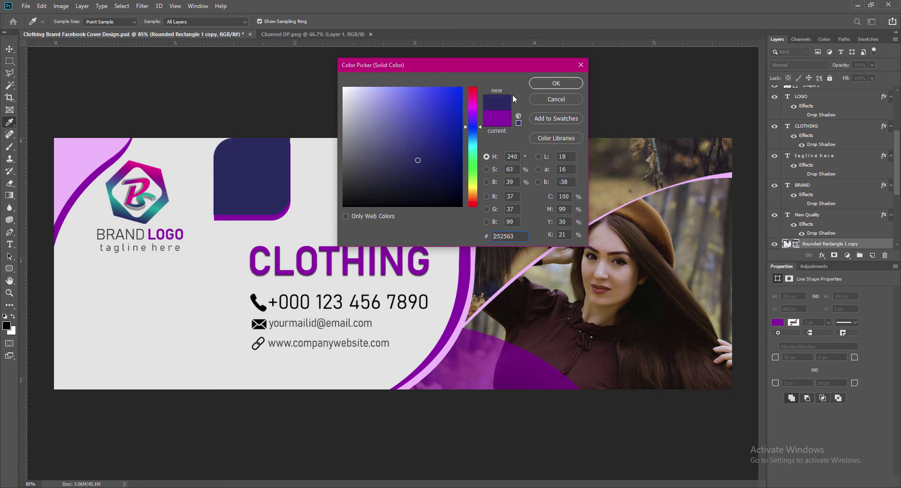
pyautogui.click(555, 83)
pyautogui.press('Right')
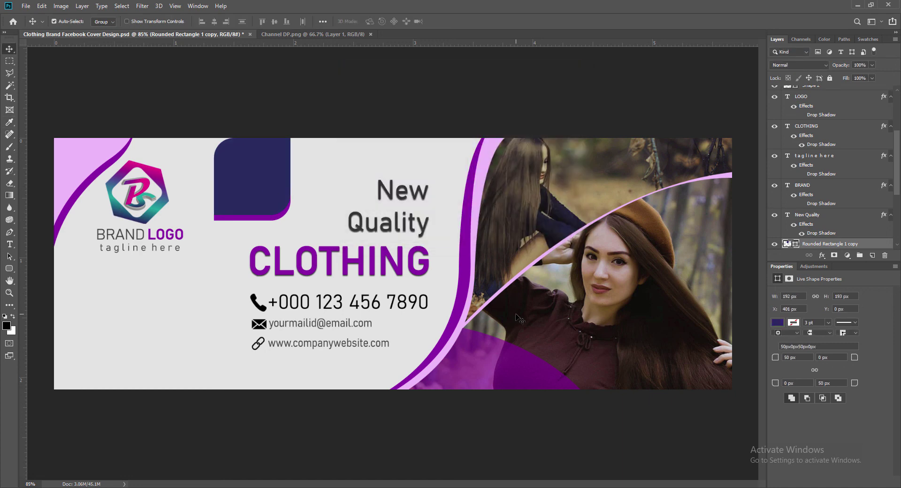
pyautogui.hotkey('shift', 'Up')
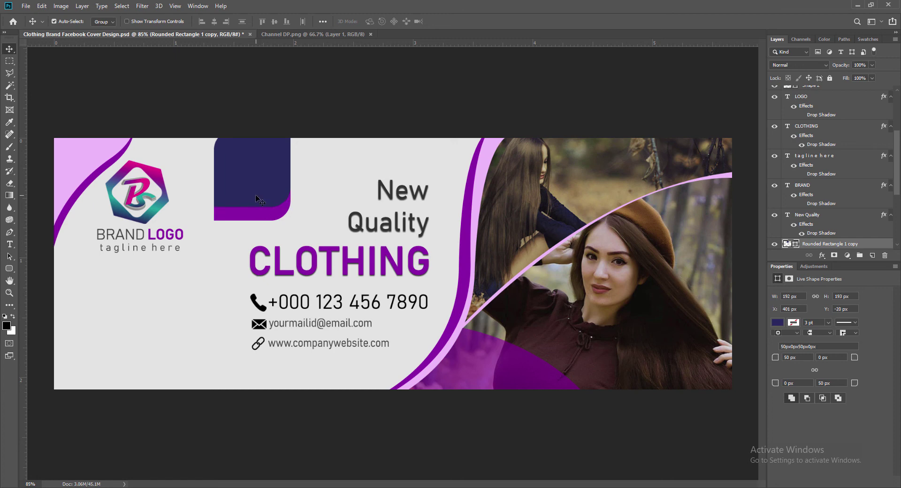
# Resize the navy copy to 181 px tall and nudge it to the top edge.
pyautogui.hotkey('ctrl', 't')
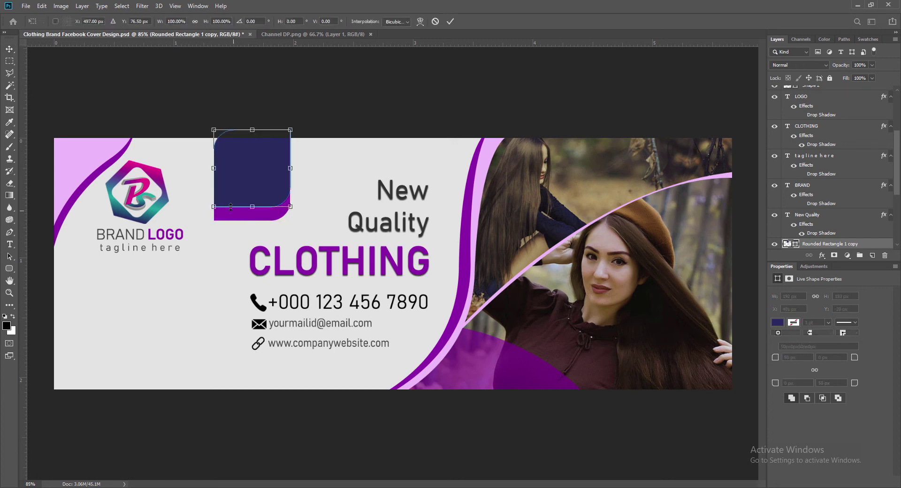
pyautogui.press('Return')
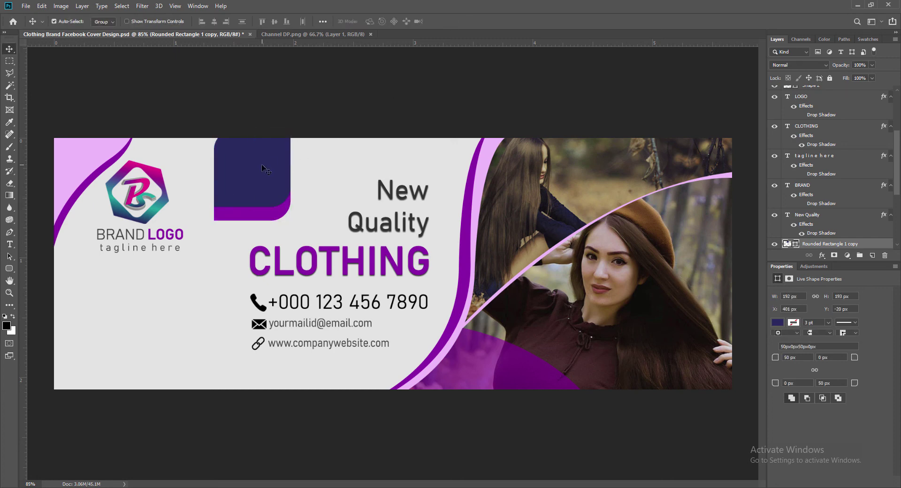
pyautogui.hotkey('ctrl', 't')
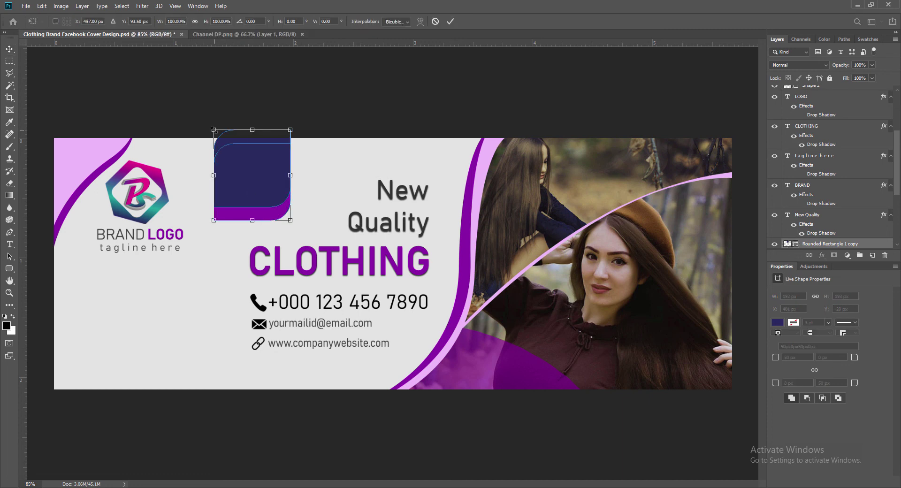
pyautogui.moveTo(213, 129); pyautogui.dragTo(224, 141)
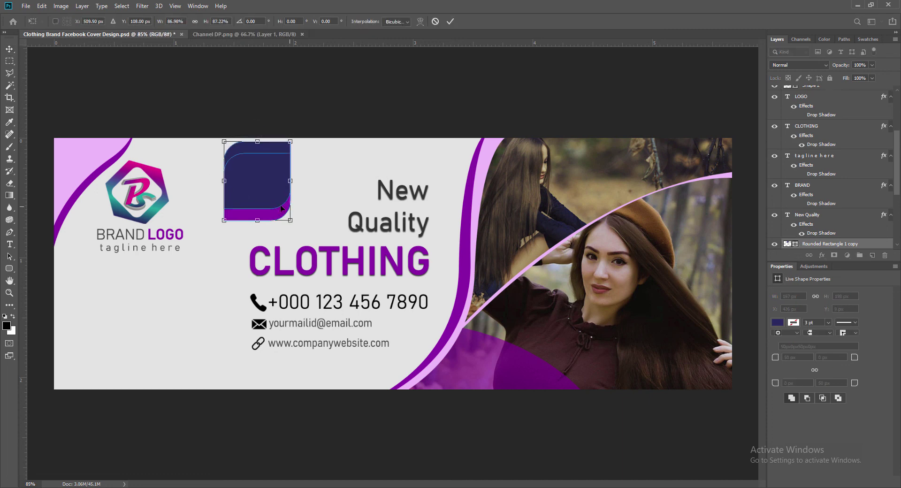
pyautogui.moveTo(223, 221); pyautogui.dragTo(219, 227)
pyautogui.press('Return')
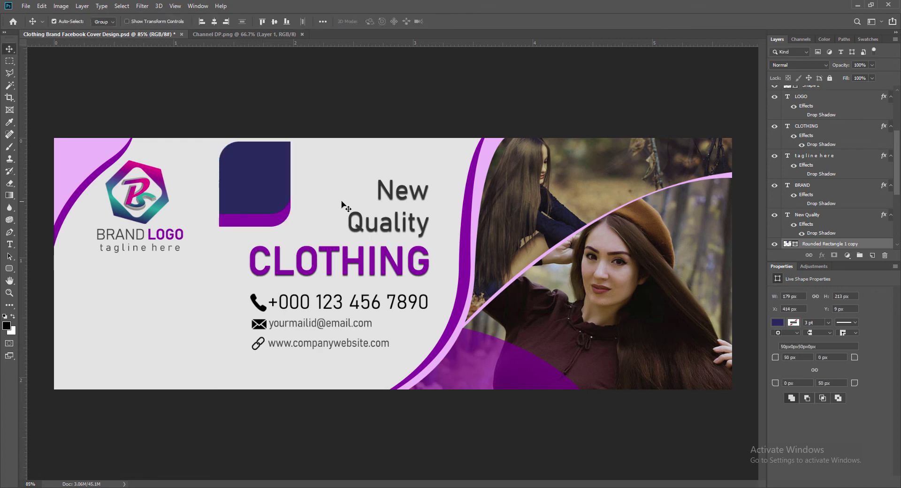
pyautogui.hotkey('shift', 'Left')
pyautogui.hotkey('shift', 'Left')
pyautogui.hotkey('shift', 'Left')
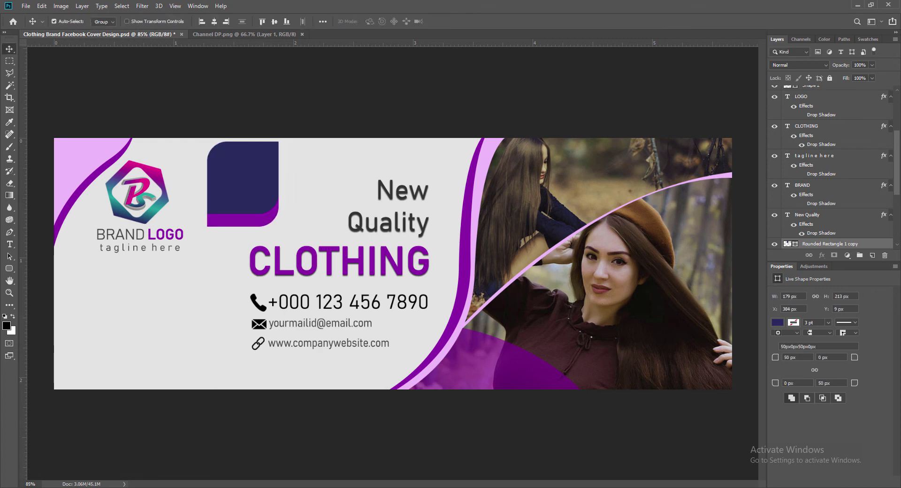
pyautogui.press('Up')
pyautogui.press('Up')
pyautogui.press('Up')
pyautogui.press('Up')
pyautogui.press('Up')
pyautogui.press('Up')
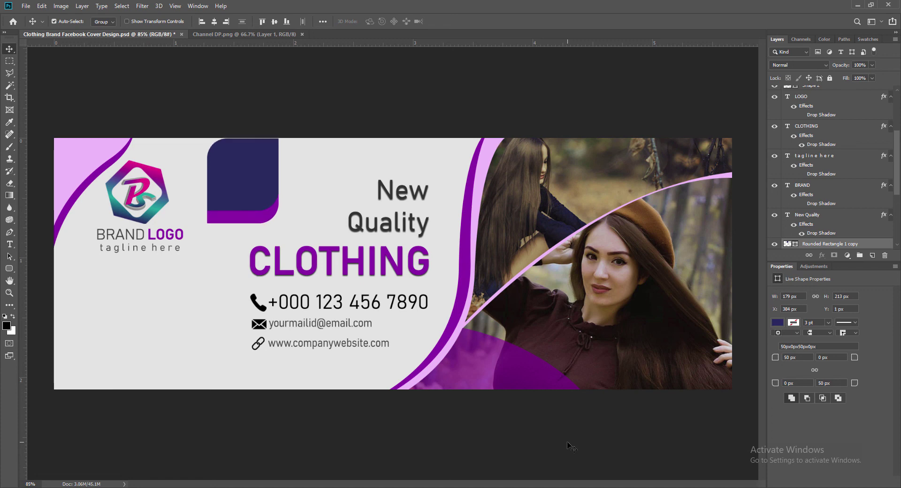
pyautogui.press('Up')
pyautogui.press('Down')
pyautogui.press('Down')
pyautogui.press('Down')
pyautogui.press('Down')
pyautogui.press('Down')
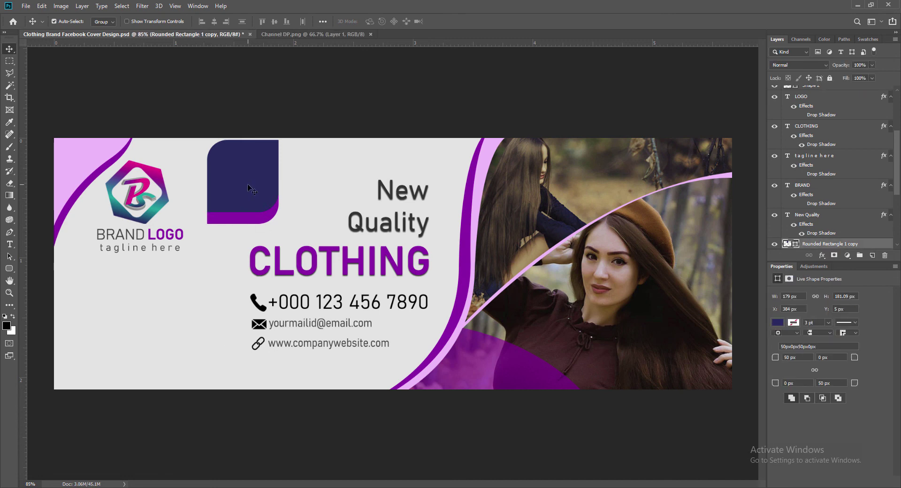
# Duplicate the navy shape and fill the copy with the light grey background colour.
pyautogui.moveTo(248, 187); pyautogui.dragTo(261, 192)
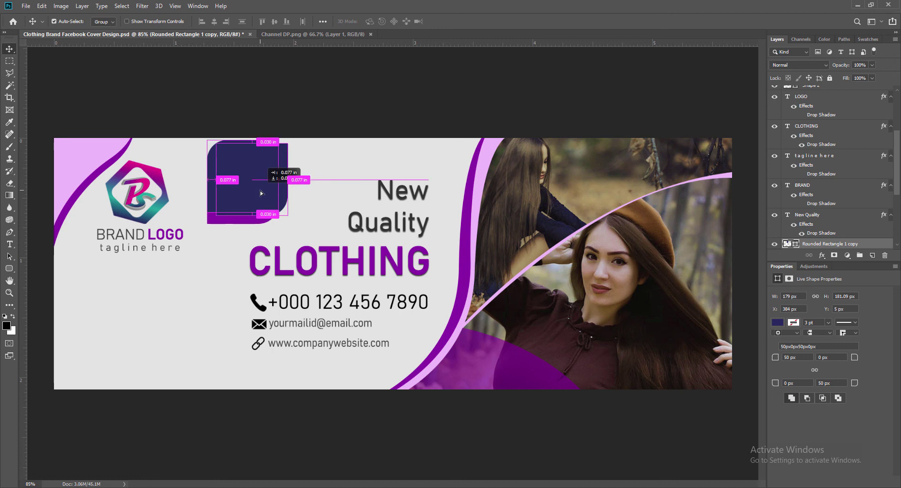
pyautogui.doubleClick(787, 245)
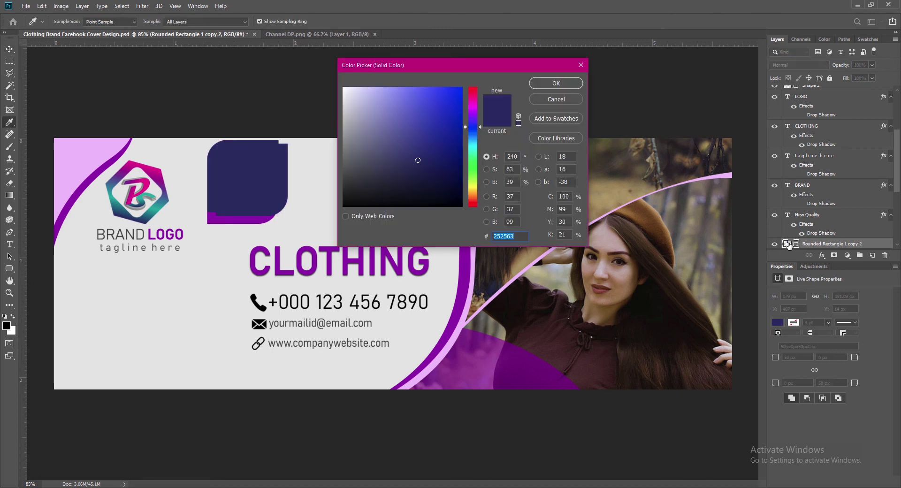
pyautogui.click(318, 189)
pyautogui.press('Return')
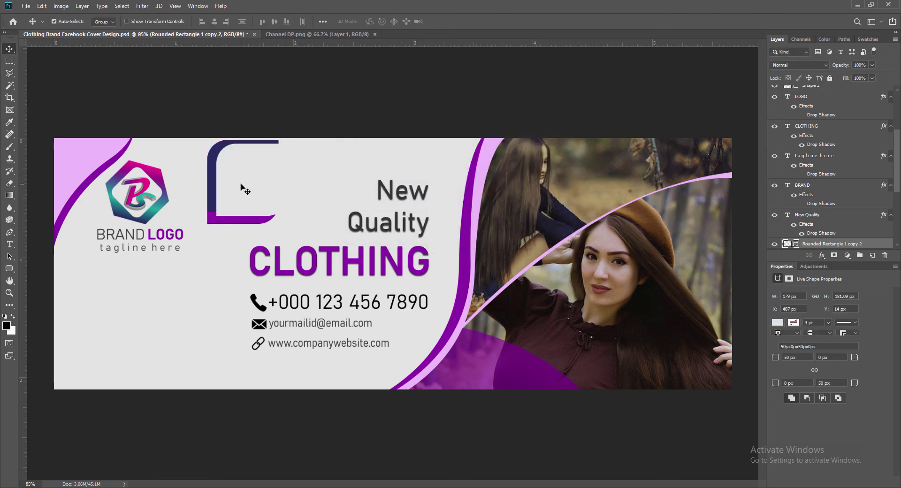
# Shrink the grey shape to 127×129 px and position it inside the navy frame.
pyautogui.hotkey('ctrl', 't')
pyautogui.moveTo(216, 144); pyautogui.dragTo(238, 165)
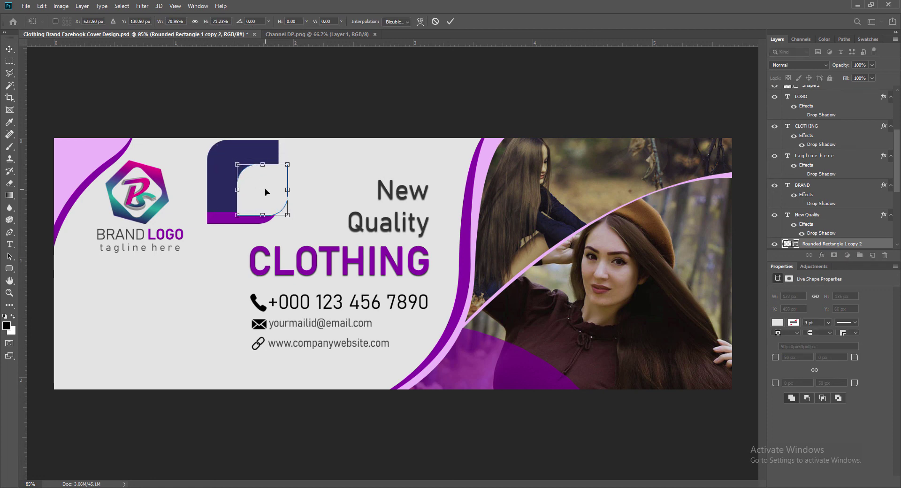
pyautogui.press('Return')
pyautogui.moveTo(267, 192); pyautogui.dragTo(253, 199)
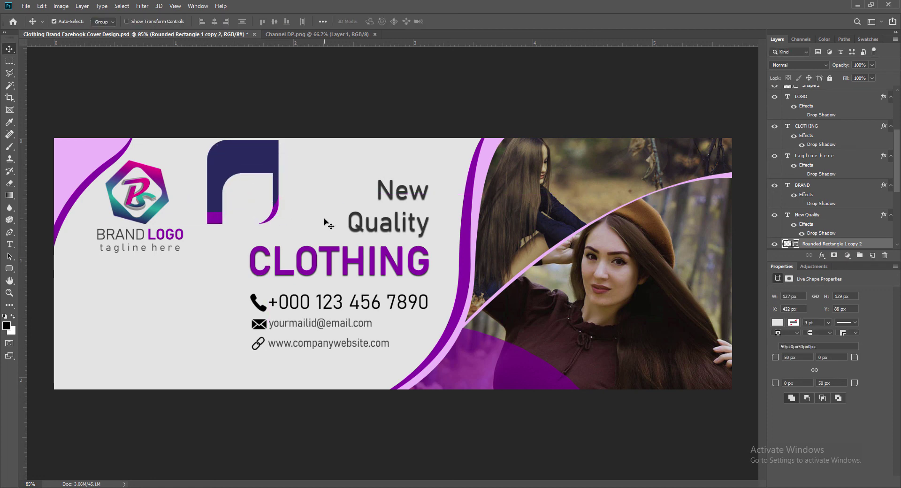
pyautogui.press('Left')
pyautogui.press('Left')
pyautogui.press('Left')
pyautogui.press('Down')
pyautogui.press('Down')
pyautogui.press('Down')
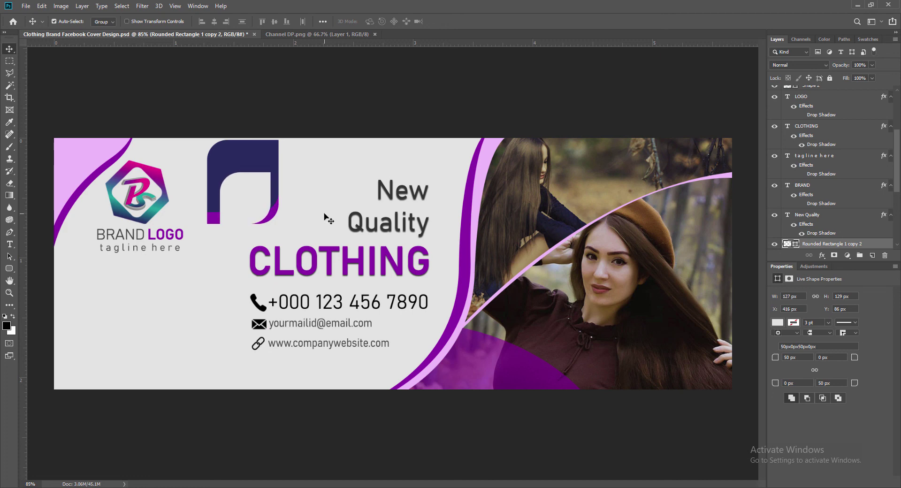
pyautogui.press('Up')
pyautogui.press('Up')
pyautogui.press('Up')
pyautogui.moveTo(243, 212); pyautogui.dragTo(234, 211)
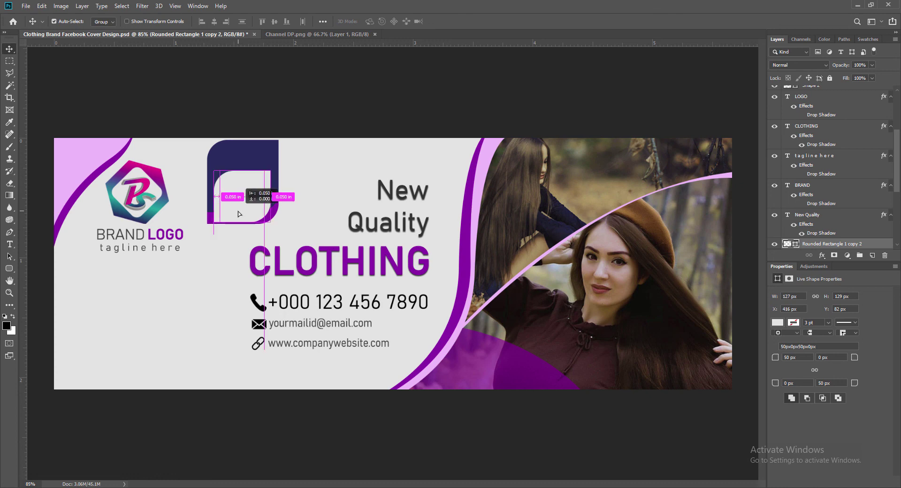
# Recolor the grey copy purple and place it behind the grey shape.
pyautogui.doubleClick(790, 244)
pyautogui.click(276, 206)
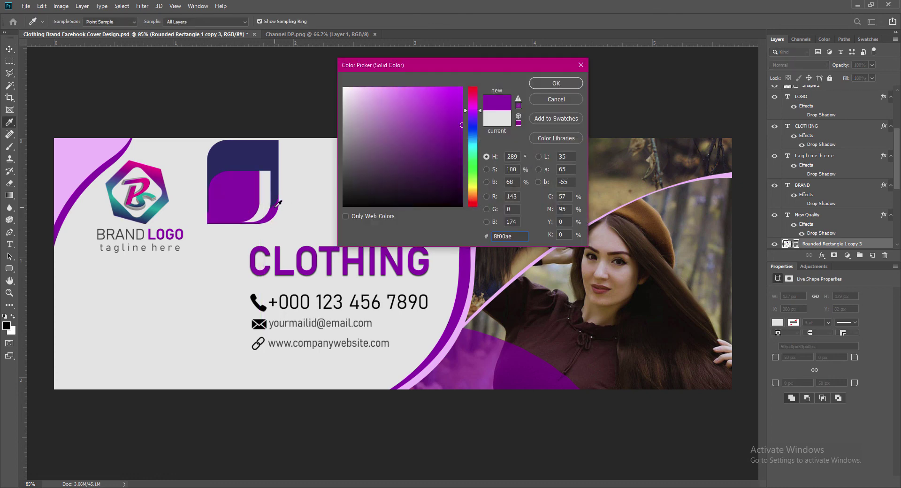
pyautogui.click(554, 83)
pyautogui.scroll(-3, 827, 188)
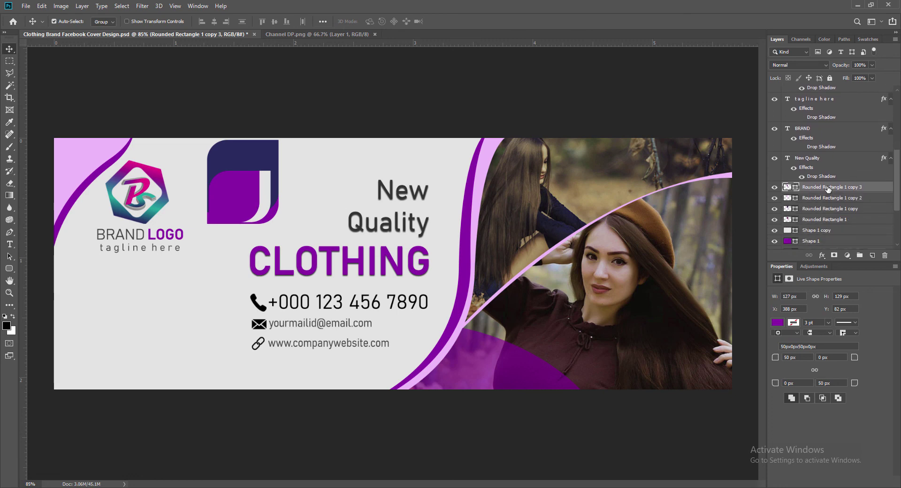
pyautogui.moveTo(827, 188); pyautogui.dragTo(826, 201)
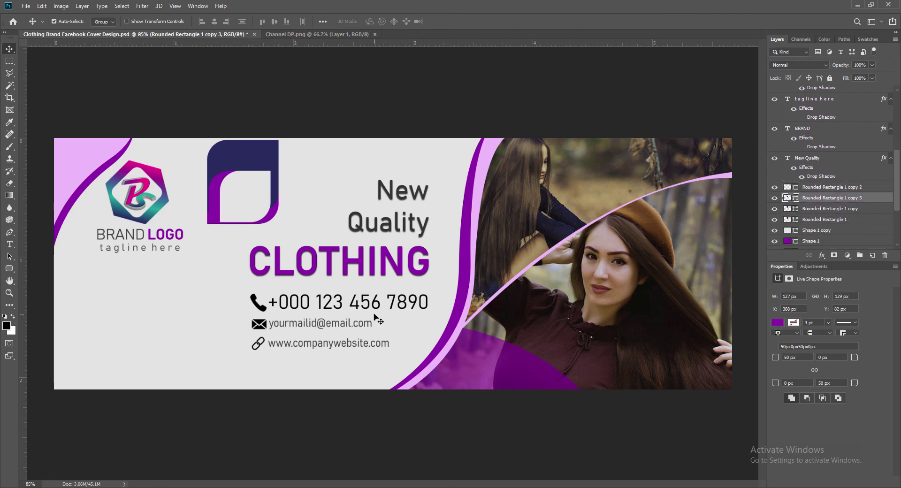
pyautogui.press('Right')
# Nudge the badge's rounded shapes slightly left and save the design.
pyautogui.click(238, 207)
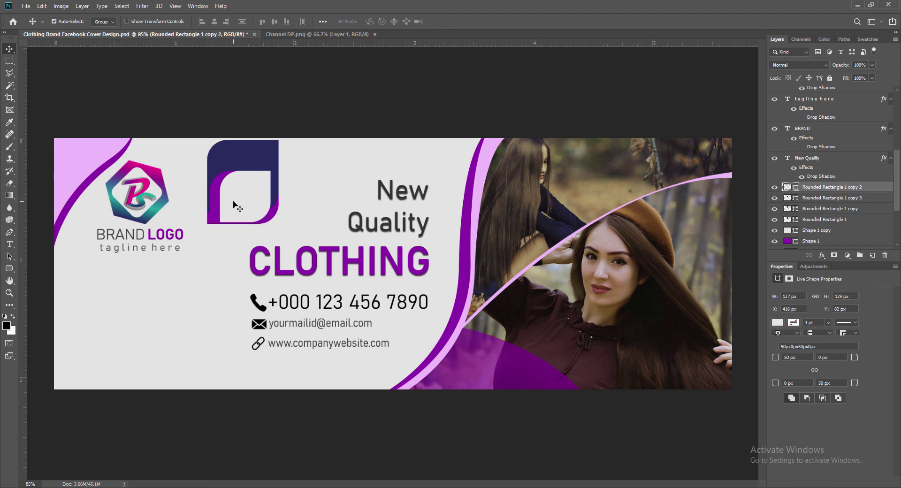
pyautogui.press('Left')
pyautogui.press('Left')
pyautogui.press('Left')
pyautogui.press('Left')
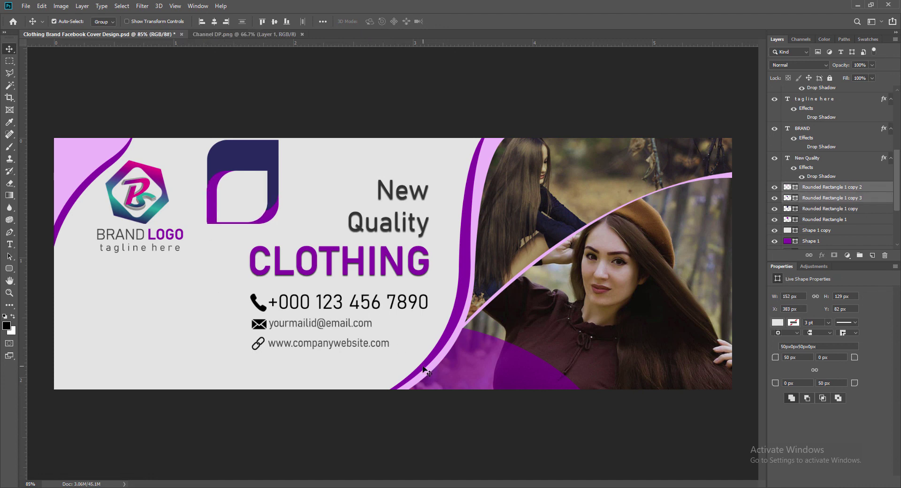
pyautogui.press('Left')
pyautogui.press('Left')
pyautogui.press('Left')
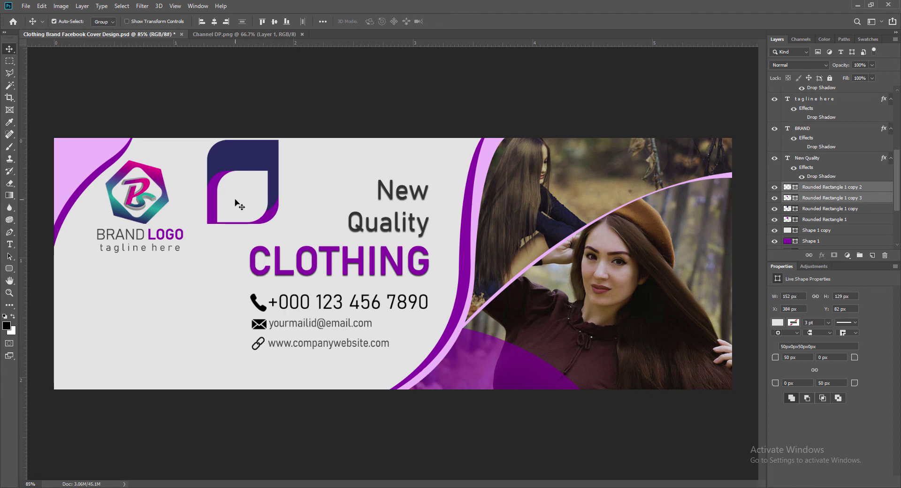
pyautogui.hotkey('ctrl', 's')
# Enlarge the light inner rounded square to 159×135 px and raise it slightly.
pyautogui.click(237, 207)
pyautogui.hotkey('ctrl', 't')
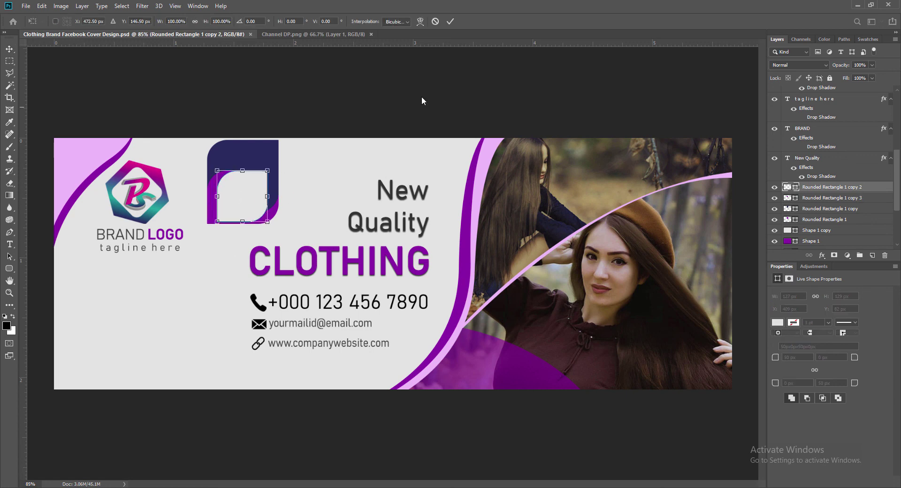
pyautogui.moveTo(237, 196); pyautogui.dragTo(218, 202)
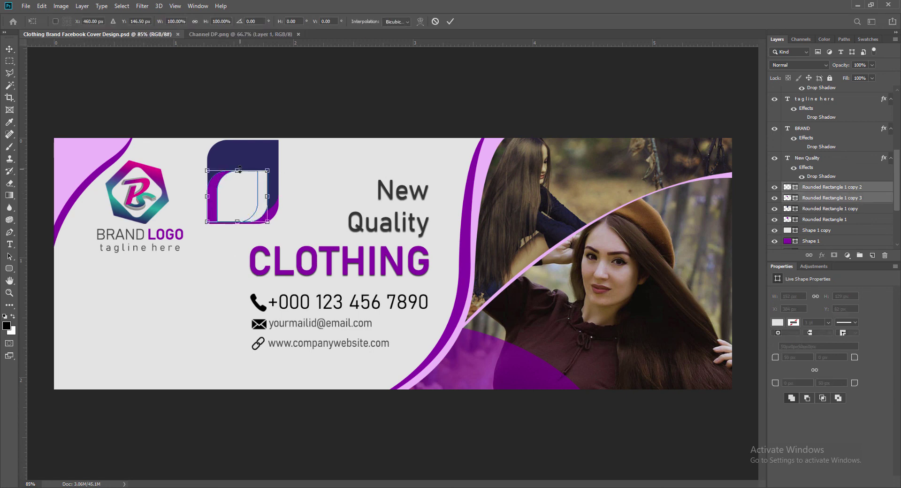
pyautogui.moveTo(267, 171); pyautogui.dragTo(269, 169)
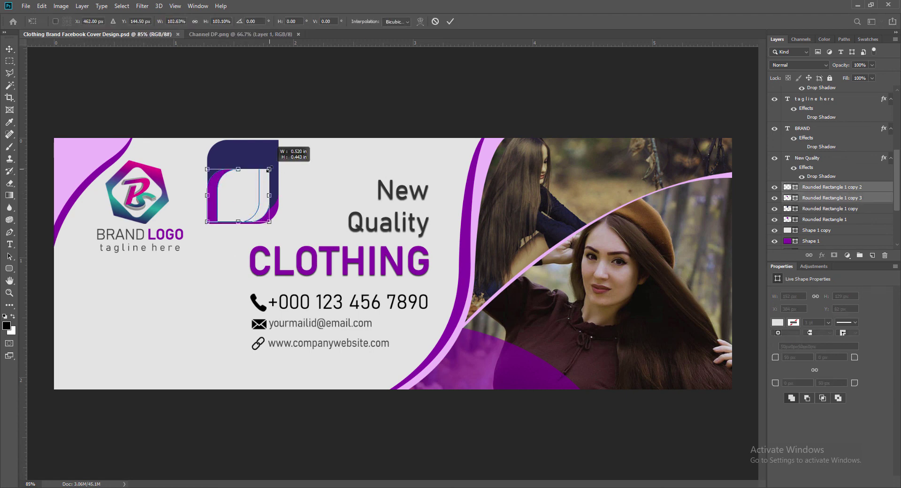
pyautogui.press('Return')
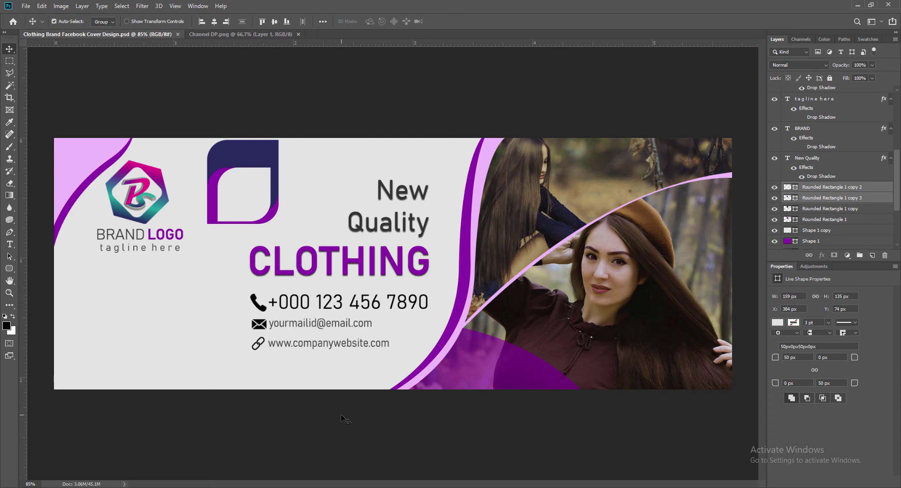
# Duplicate the email text and retype it as right-aligned two-line START / FROM.
pyautogui.click(281, 328)
pyautogui.moveTo(281, 328); pyautogui.dragTo(239, 193)
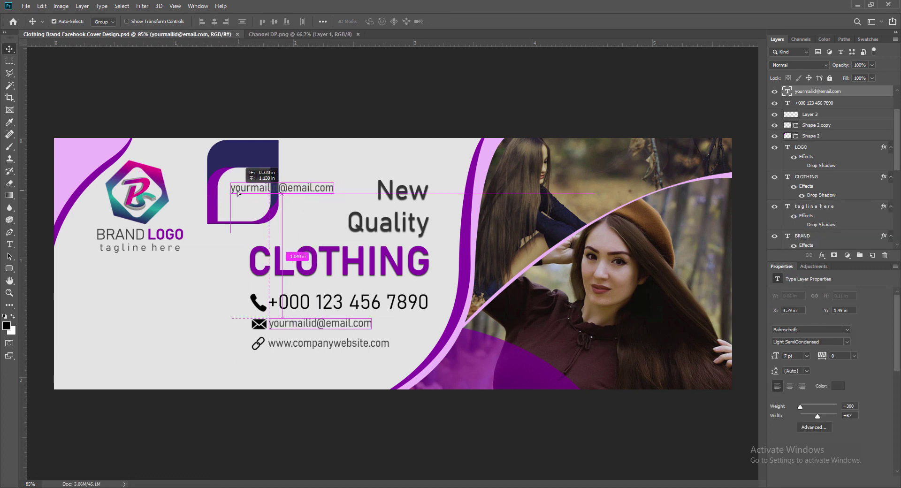
pyautogui.press('Return')
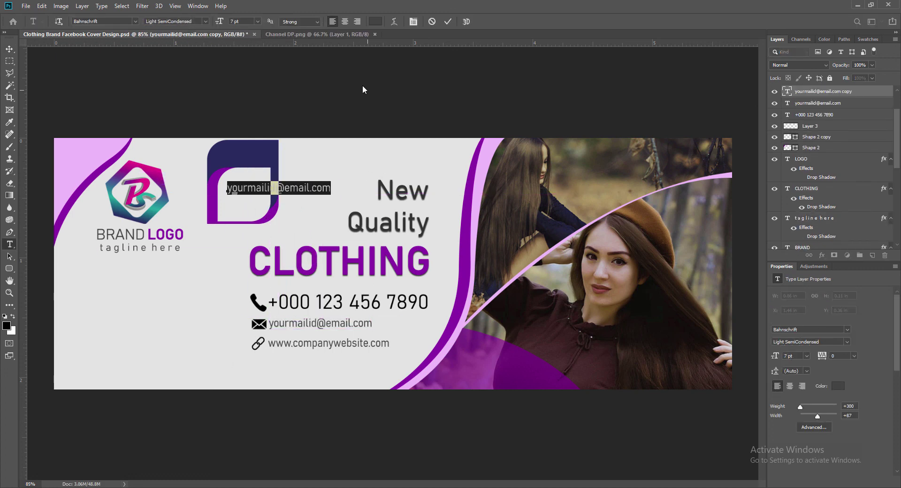
pyautogui.click(358, 21)
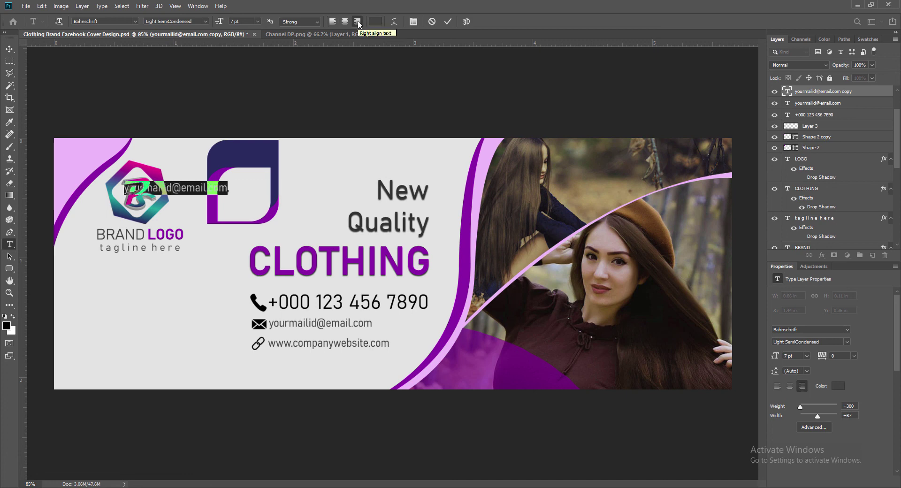
pyautogui.write('START')
pyautogui.press('Return')
pyautogui.write('FROM')
pyautogui.hotkey('ctrl', 'a')
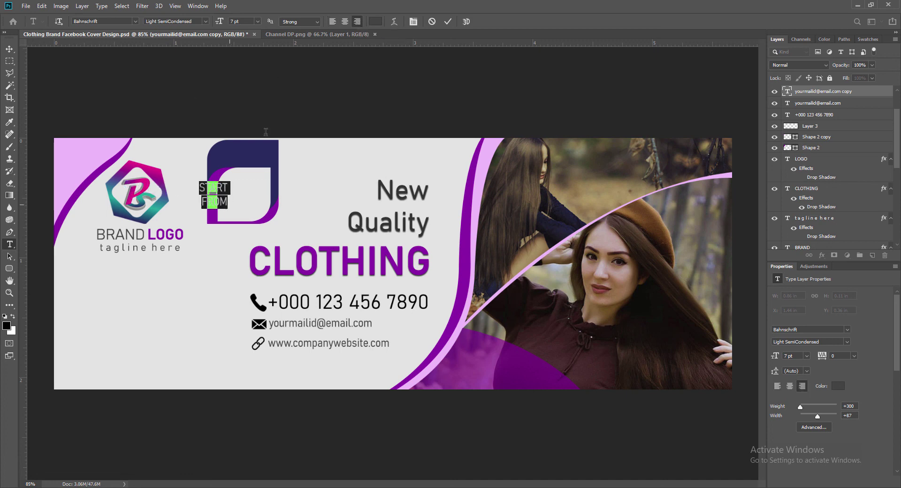
pyautogui.click(176, 21)
pyautogui.click(186, 63)
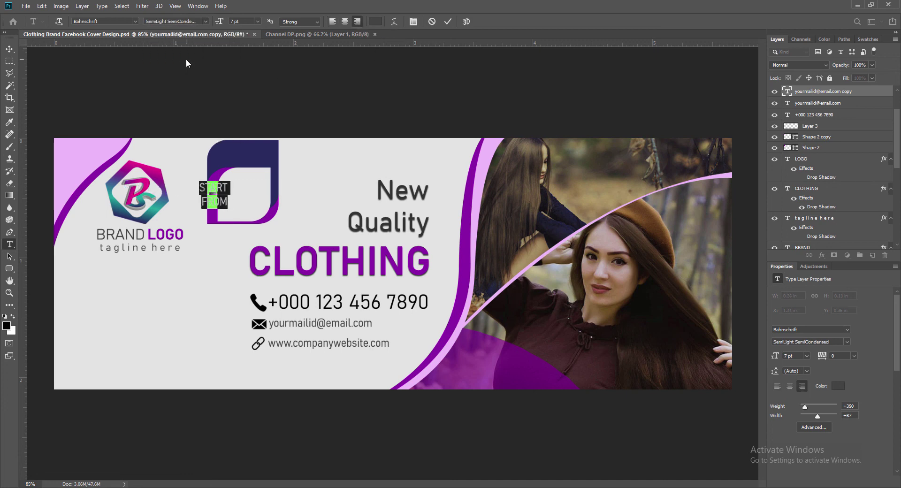
pyautogui.click(447, 21)
# Move START FROM into the purple badge and set its style to Regular.
pyautogui.press('v')
pyautogui.moveTo(214, 195); pyautogui.dragTo(248, 187)
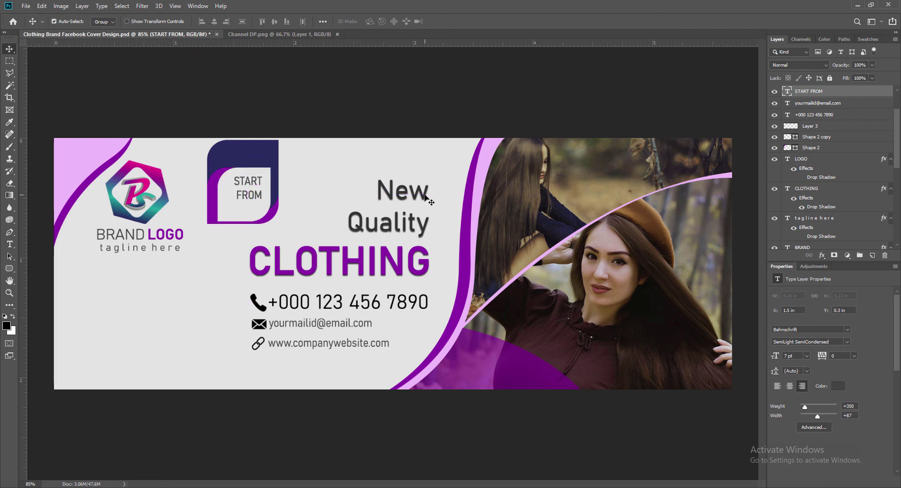
pyautogui.doubleClick(249, 188)
pyautogui.click(205, 22)
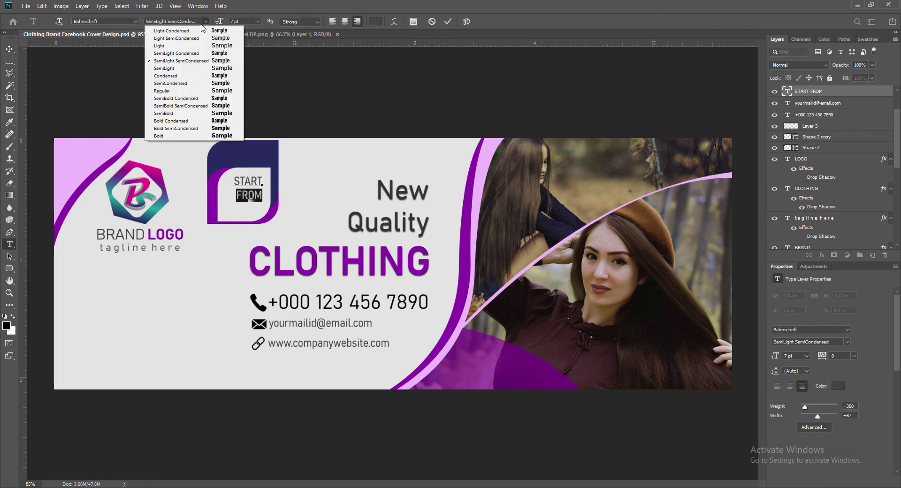
pyautogui.click(164, 90)
pyautogui.hotkey('ctrl', 'Return')
pyautogui.press('v')
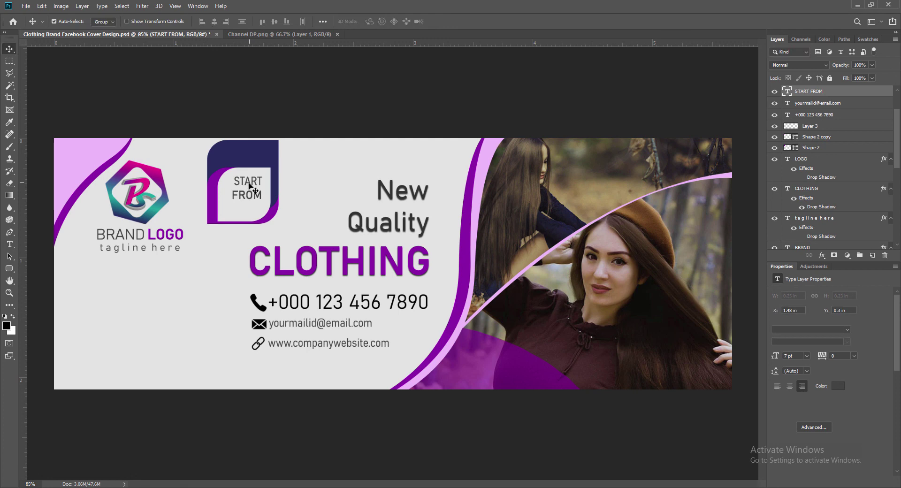
pyautogui.moveTo(283, 296)
pyautogui.mouseDown()
pyautogui.moveTo(284, 263)
pyautogui.moveTo(208, 201)
pyautogui.mouseUp()
# Retype the duplicated phone number as $50 in SemiLight, placed below FROM.
pyautogui.doubleClick(251, 205)
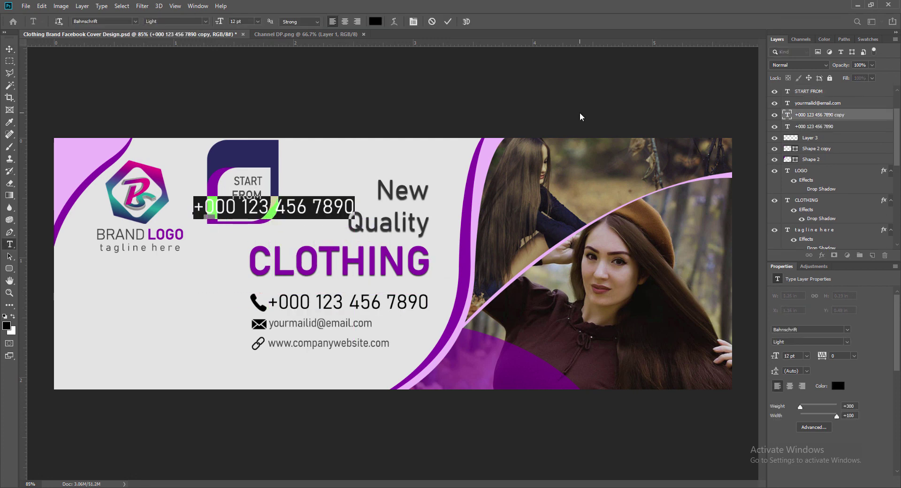
pyautogui.write('$50')
pyautogui.hotkey('ctrl', 'a')
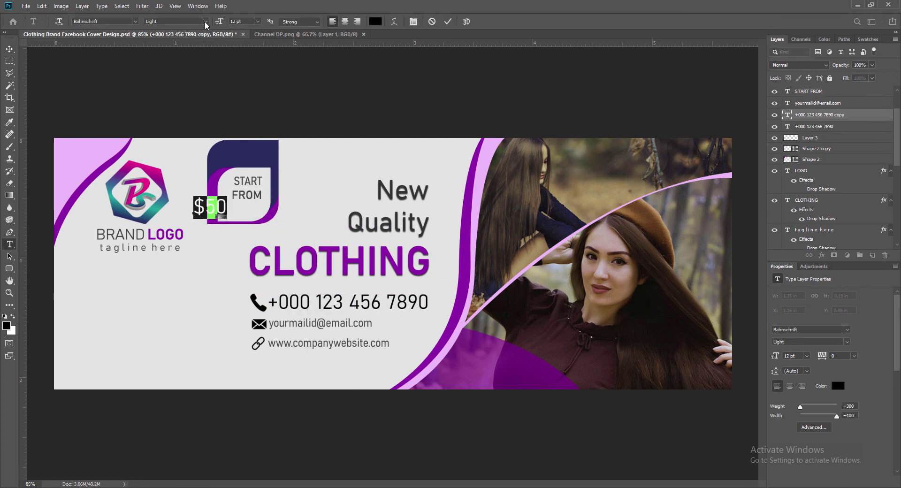
pyautogui.click(205, 22)
pyautogui.click(164, 60)
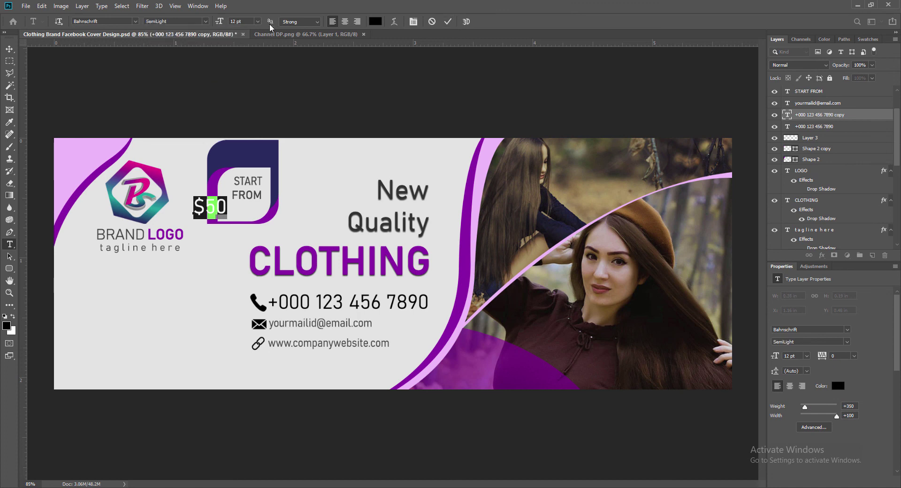
pyautogui.click(448, 21)
pyautogui.press('v')
pyautogui.moveTo(210, 206); pyautogui.dragTo(246, 208)
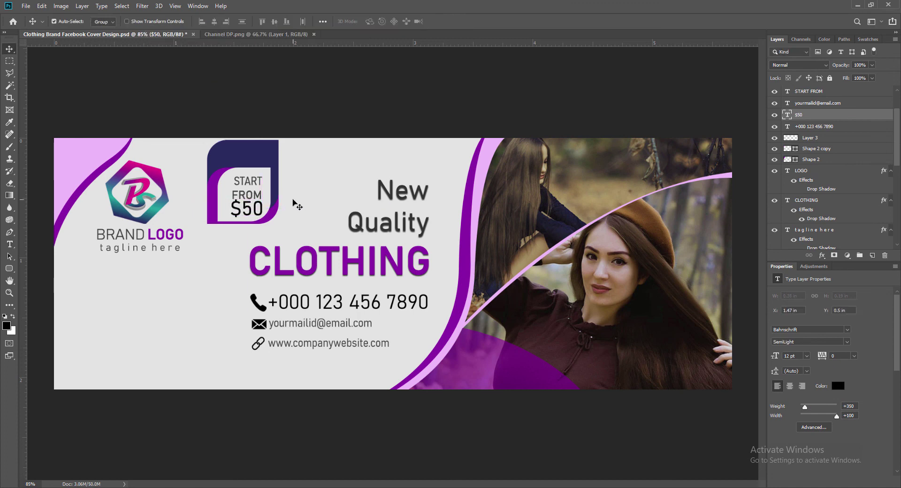
# Nudge START FROM up and shift $50 up slightly within the badge.
pyautogui.click(244, 183)
pyautogui.press('Up')
pyautogui.press('Up')
pyautogui.press('Up')
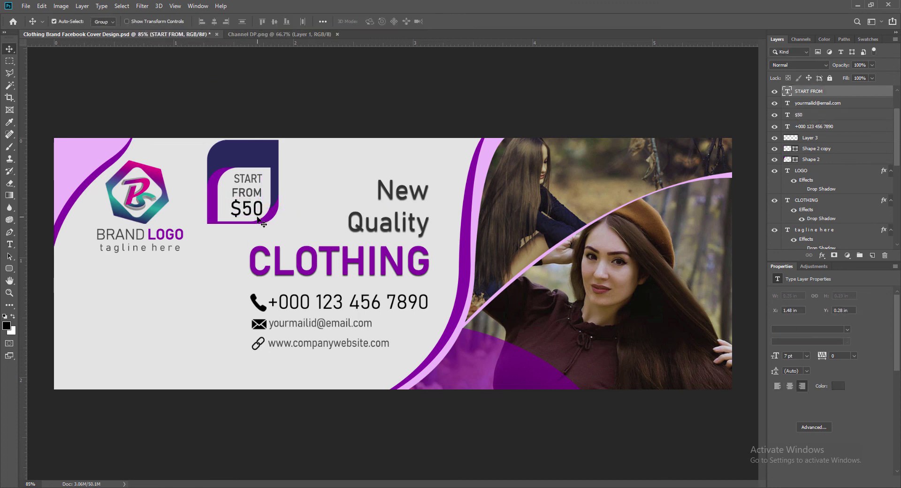
pyautogui.doubleClick(257, 215)
pyautogui.click(205, 21)
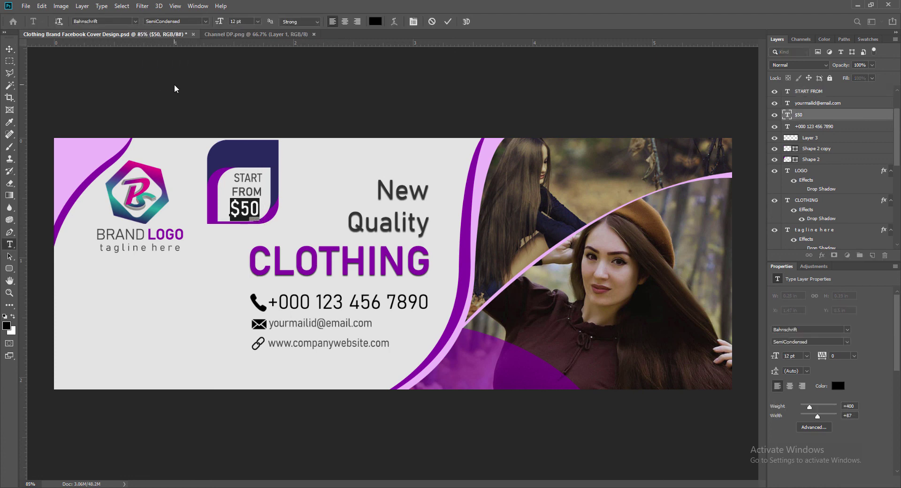
pyautogui.click(173, 70)
pyautogui.click(448, 21)
pyautogui.press('v')
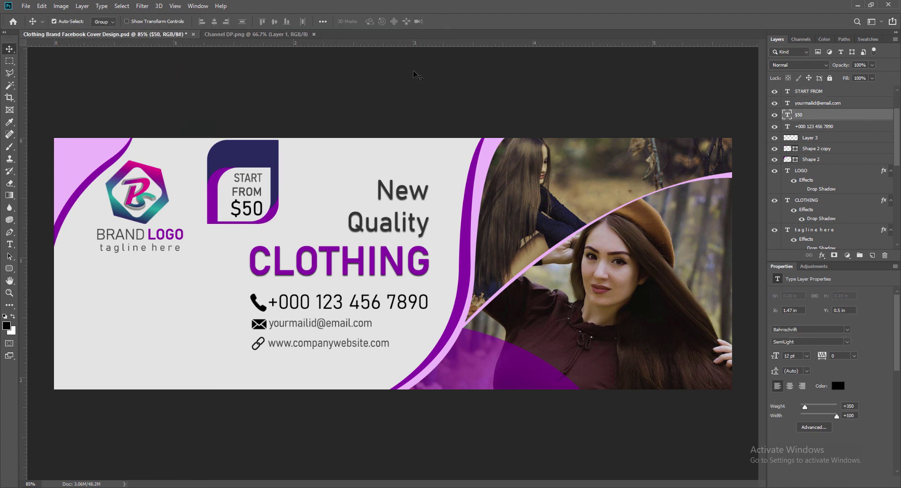
pyautogui.moveTo(247, 209); pyautogui.dragTo(246, 207)
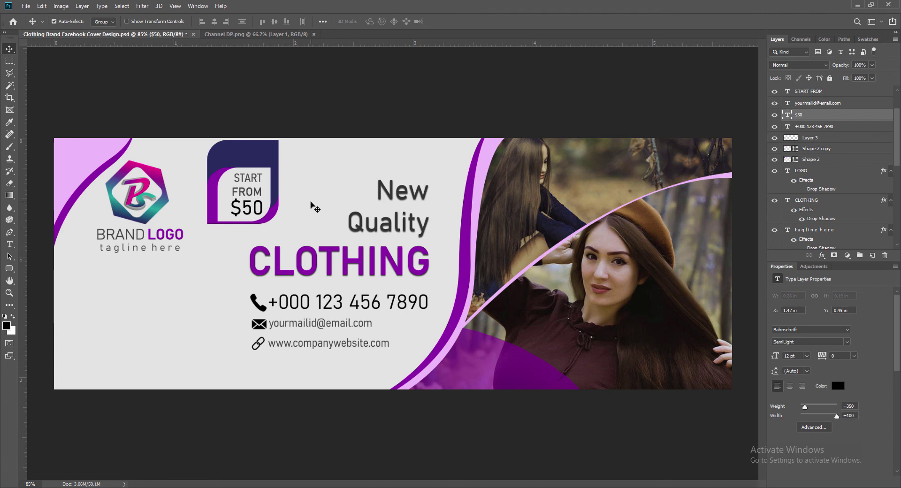
# Align START FROM and $50 to a vertical guide, then select both texts.
pyautogui.moveTo(21, 272); pyautogui.dragTo(262, 251)
pyautogui.click(248, 186)
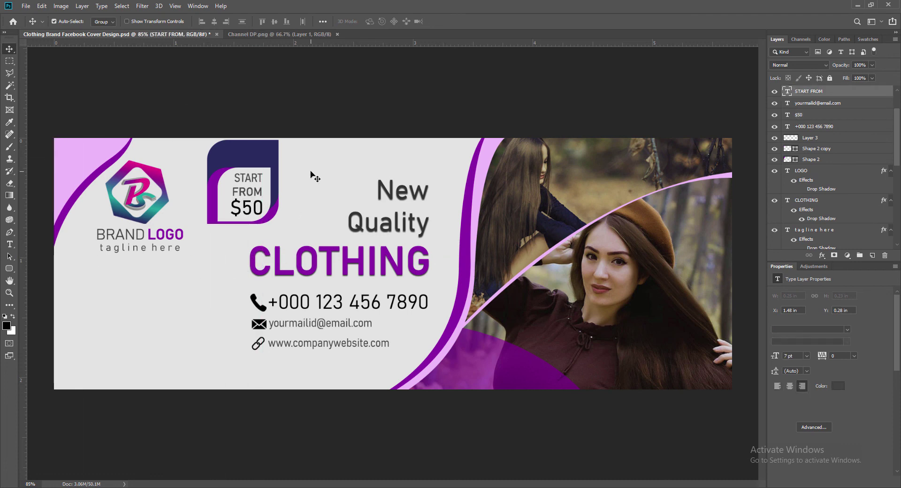
pyautogui.hotkey('ctrl', ';')
pyautogui.keyDown('shift'); pyautogui.click(256, 203); pyautogui.keyUp('shift')
# Nudge both badge texts left and up, then save the cover design.
pyautogui.press('Left')
pyautogui.press('Left')
pyautogui.press('Left')
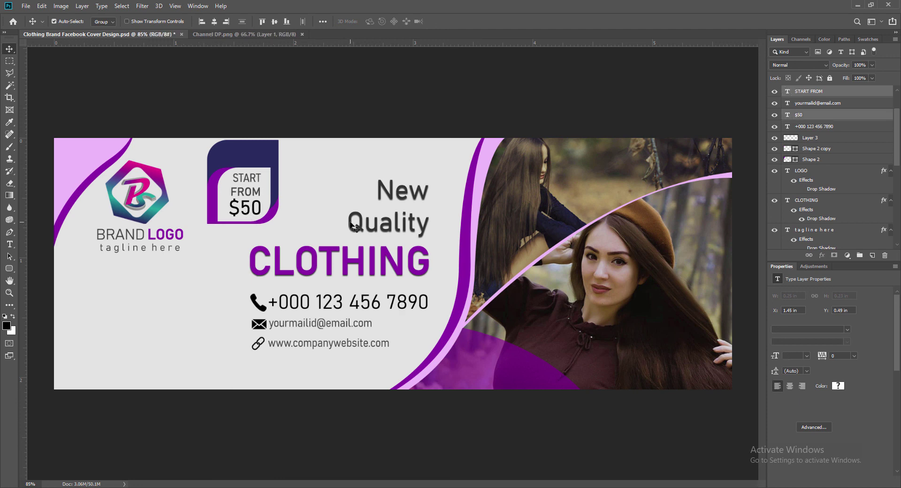
pyautogui.press('Up')
pyautogui.press('Up')
pyautogui.click(358, 419)
pyautogui.hotkey('ctrl', 's')
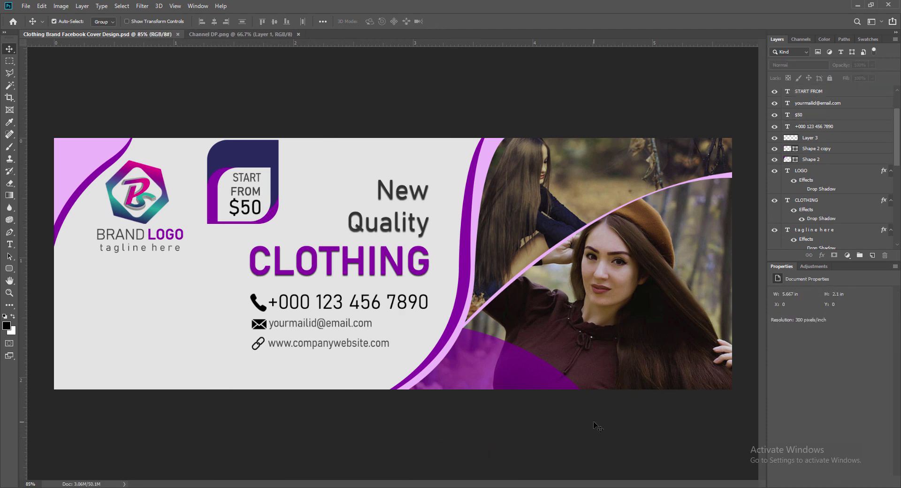
# Draw a white rectangular bar along the cover's bottom edge.
pyautogui.rightClick(9, 268)
pyautogui.click(42, 268)
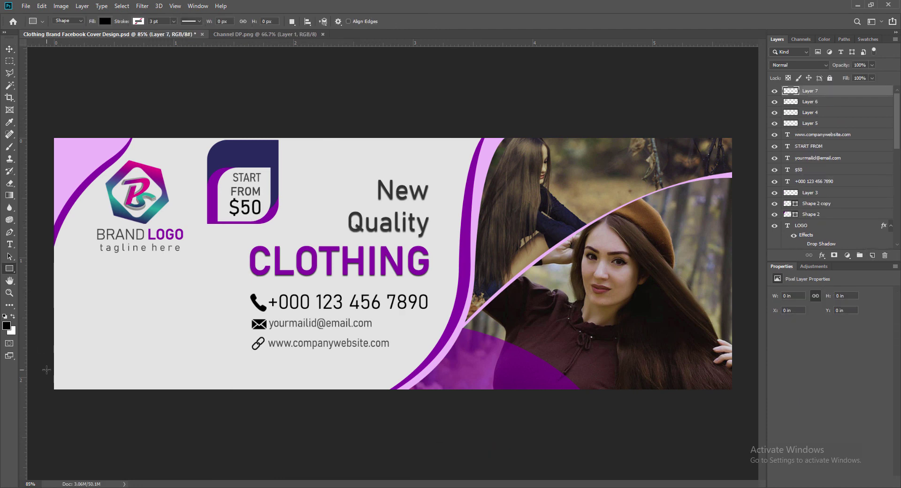
pyautogui.moveTo(46, 370)
pyautogui.mouseDown()
pyautogui.moveTo(500, 406)
pyautogui.moveTo(749, 407)
pyautogui.mouseUp()
pyautogui.press('v')
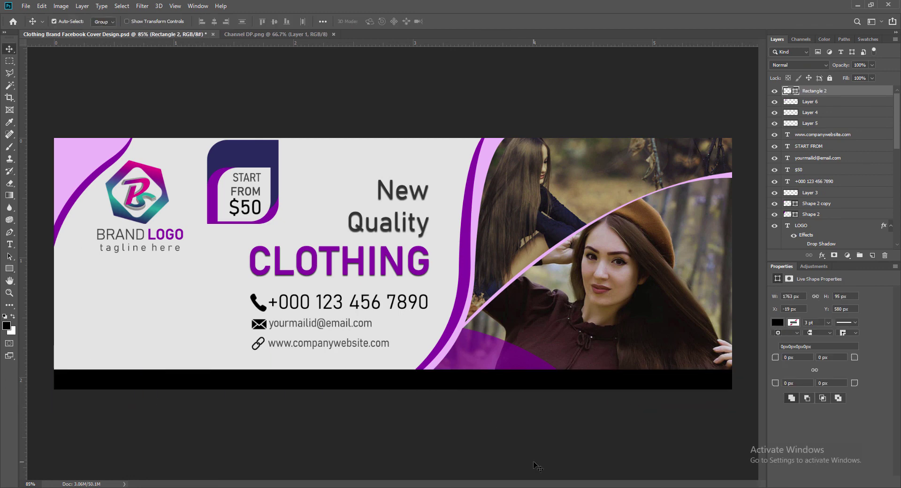
pyautogui.hotkey('shift', 'Up')
pyautogui.press('Up')
pyautogui.press('Up')
pyautogui.press('Up')
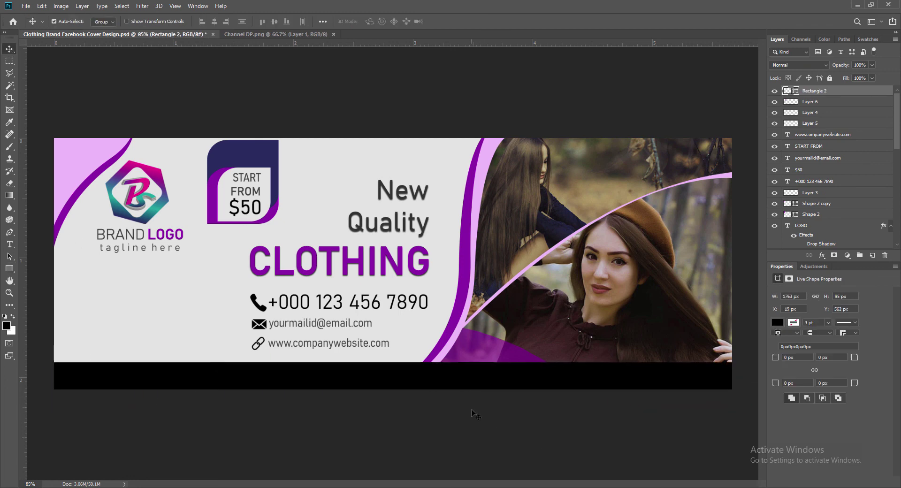
pyautogui.doubleClick(787, 90)
pyautogui.moveTo(353, 105); pyautogui.dragTo(344, 88)
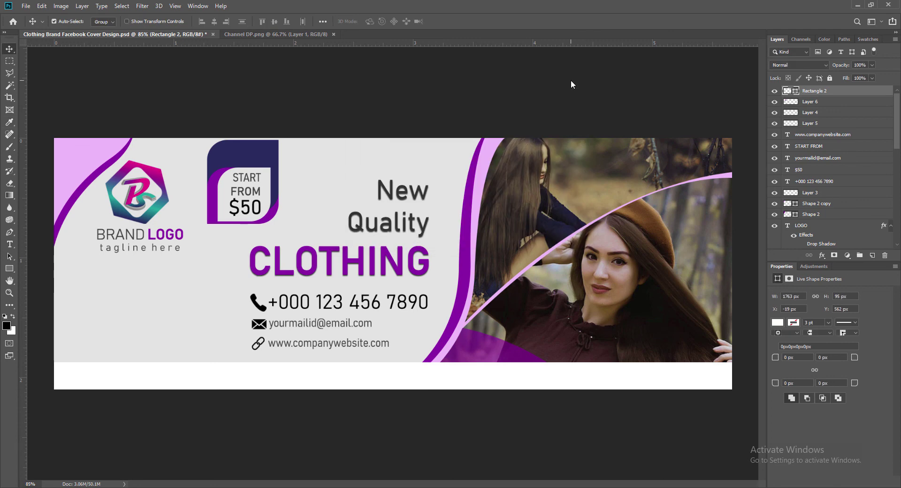
# Type the Regular-weight nav labels Timeline, About, Photos, Likes, More with wide gaps.
pyautogui.click(196, 378)
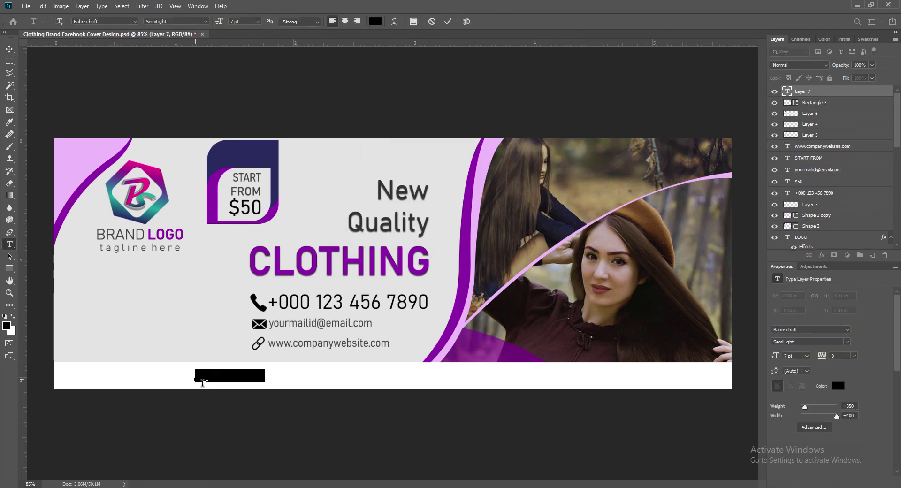
pyautogui.write('Timeline')
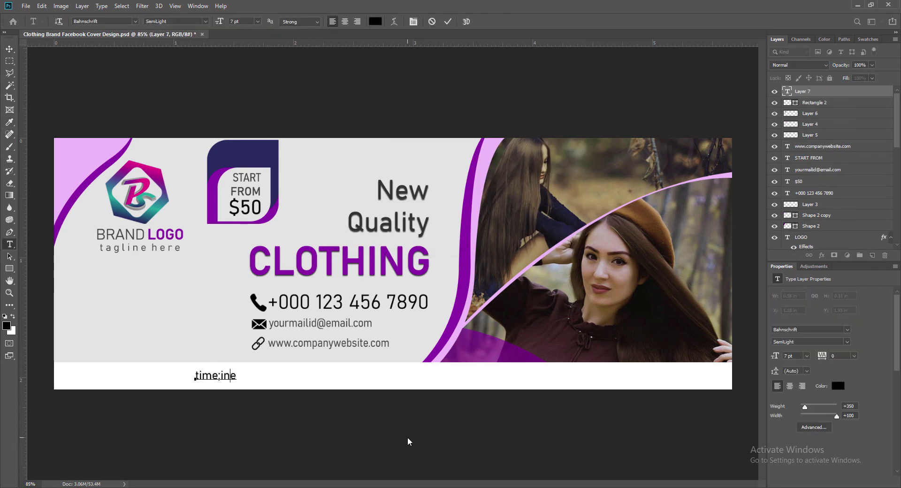
pyautogui.press('BackSpace')
pyautogui.press('BackSpace')
pyautogui.press('BackSpace')
pyautogui.write('Timeline')
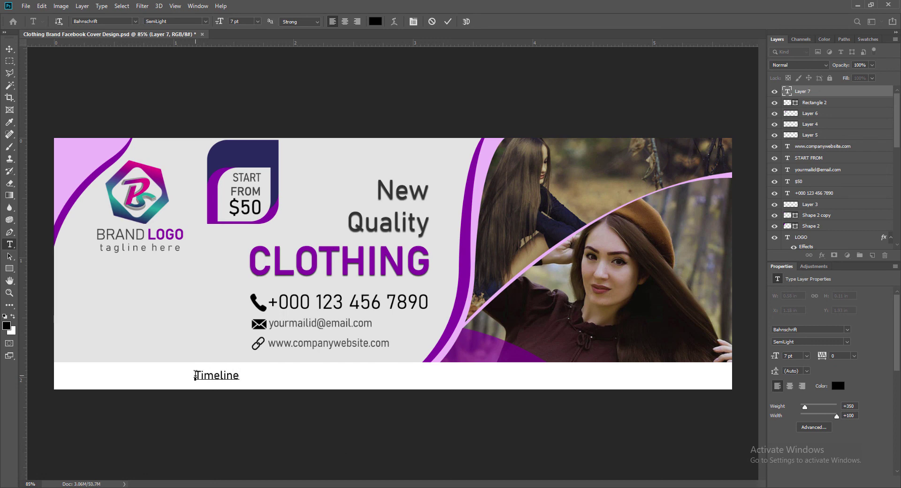
pyautogui.doubleClick(196, 375)
pyautogui.click(205, 22)
pyautogui.click(169, 96)
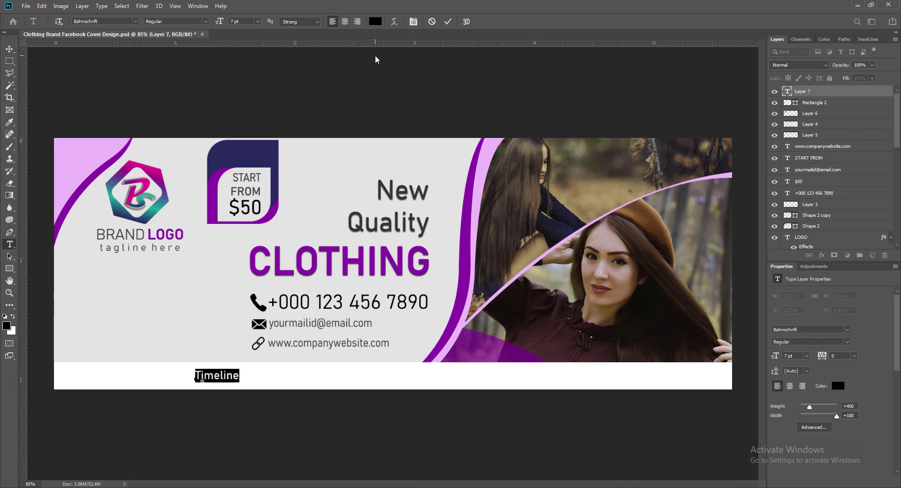
pyautogui.click(447, 22)
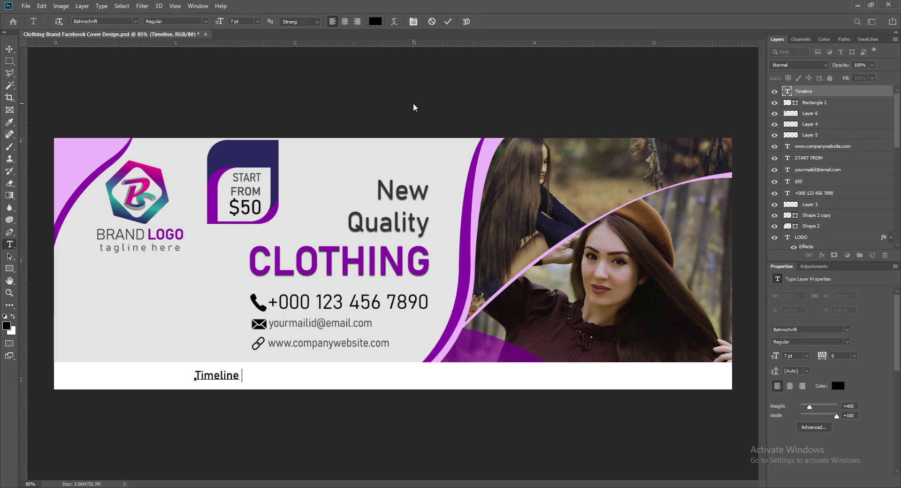
pyautogui.write('About   Photos   Likes   More')
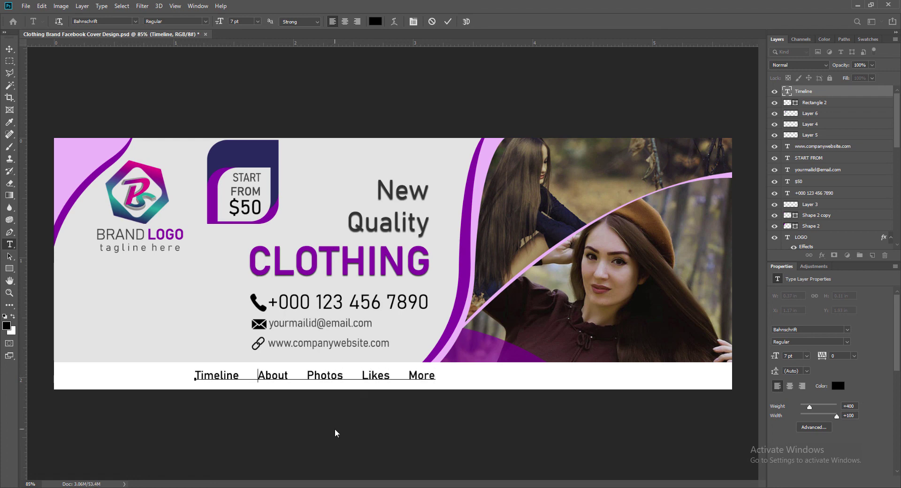
pyautogui.hotkey('ctrl', 'Right')
# Centre the nav labels within the white bar and nudge them up slightly.
pyautogui.click(9, 50)
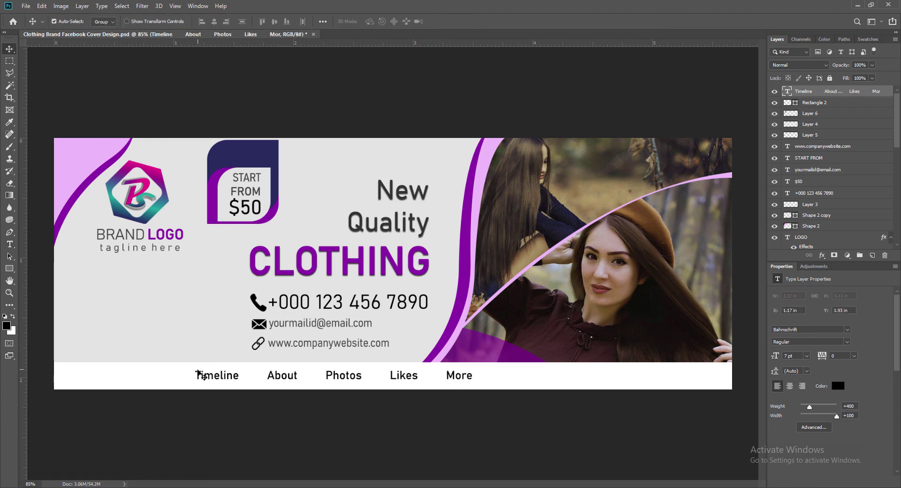
pyautogui.moveTo(216, 376); pyautogui.dragTo(271, 379)
pyautogui.press('Up')
pyautogui.press('Up')
pyautogui.press('Up')
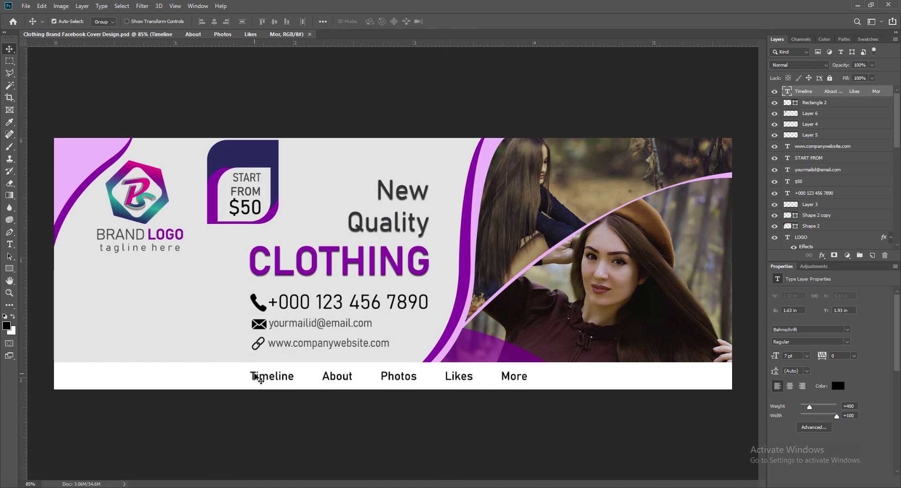
pyautogui.click(872, 255)
# Draw a black square at the cover's bottom-left and fine-tune its size.
pyautogui.click(10, 269)
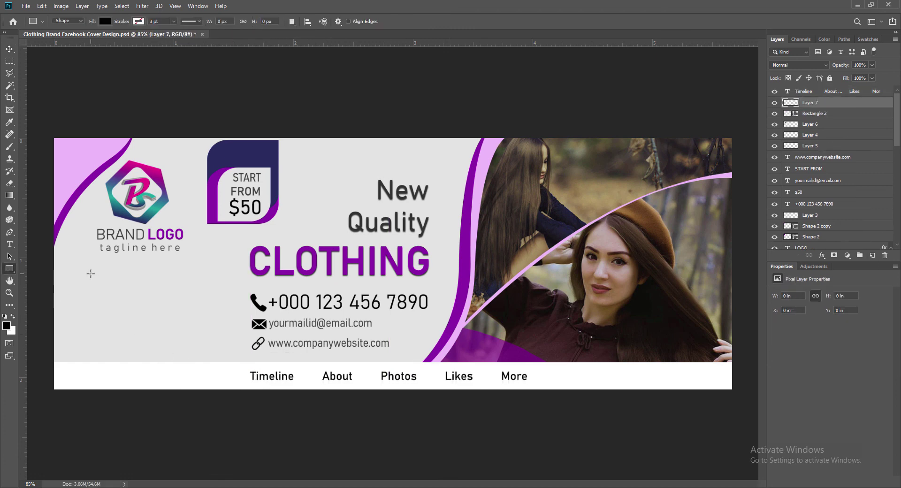
pyautogui.moveTo(91, 273)
pyautogui.mouseDown()
pyautogui.moveTo(190, 393)
pyautogui.moveTo(205, 388)
pyautogui.mouseUp()
pyautogui.press('v')
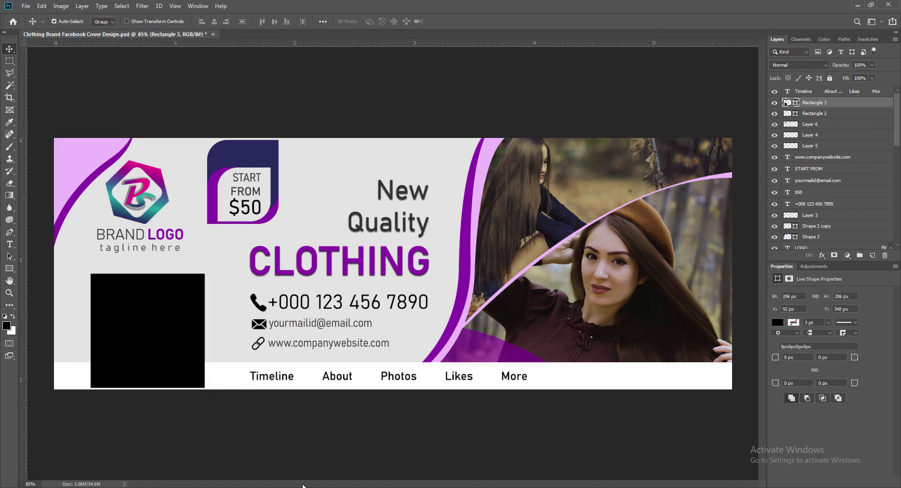
pyautogui.hotkey('ctrl', 't')
pyautogui.moveTo(148, 388); pyautogui.dragTo(150, 380)
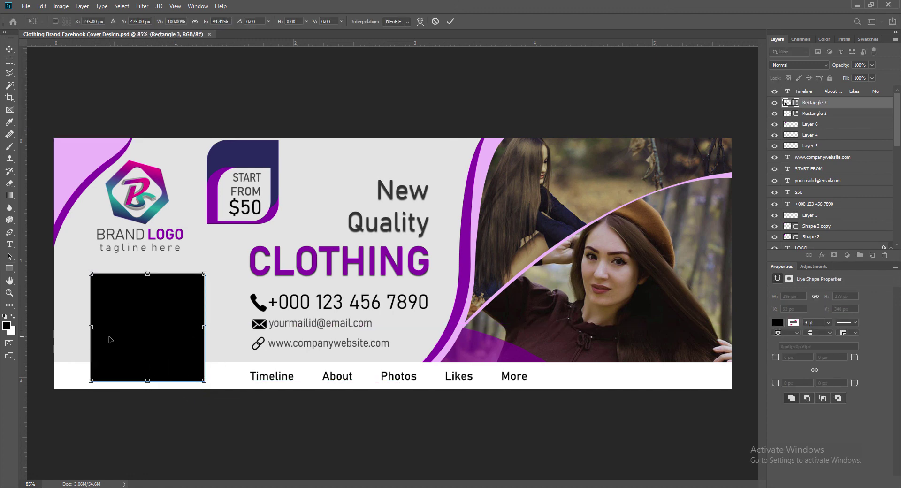
pyautogui.moveTo(91, 327); pyautogui.dragTo(92, 328)
pyautogui.moveTo(204, 327); pyautogui.dragTo(208, 328)
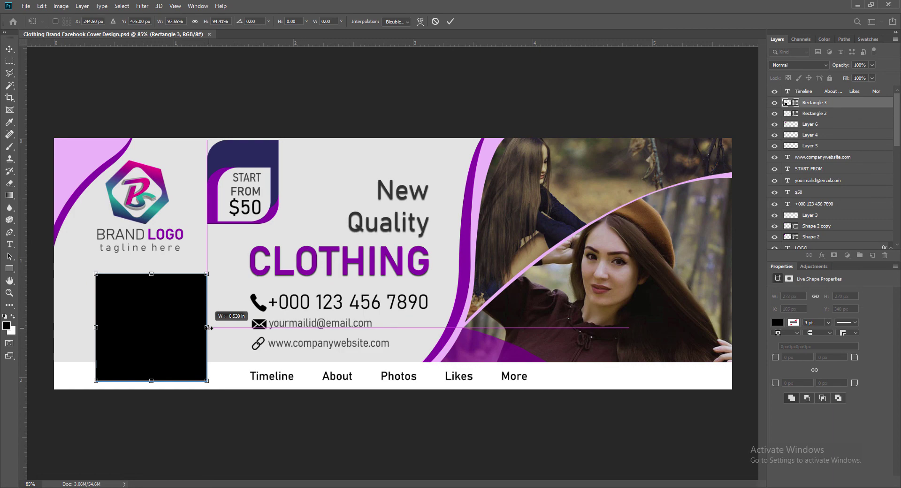
pyautogui.press('Return')
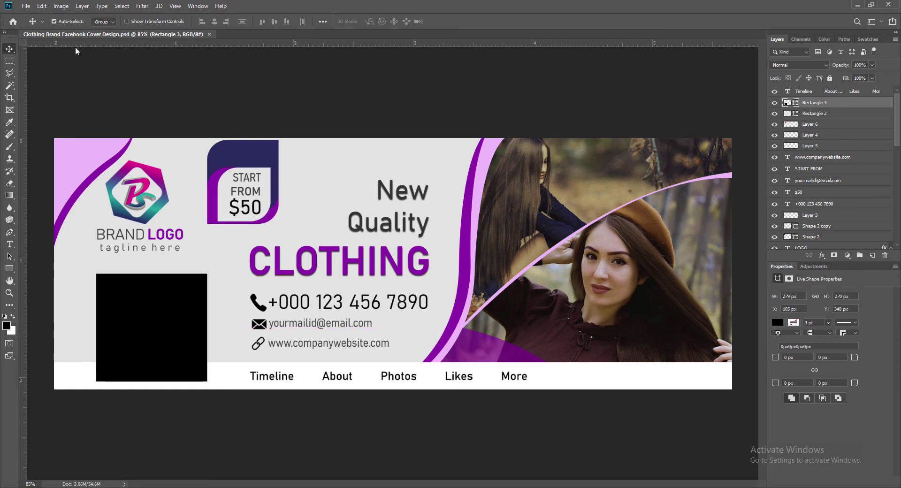
# Open the smiling woman's photo from the Photoshop Works folder and paste it into the cover.
pyautogui.hotkey('ctrl', 'o')
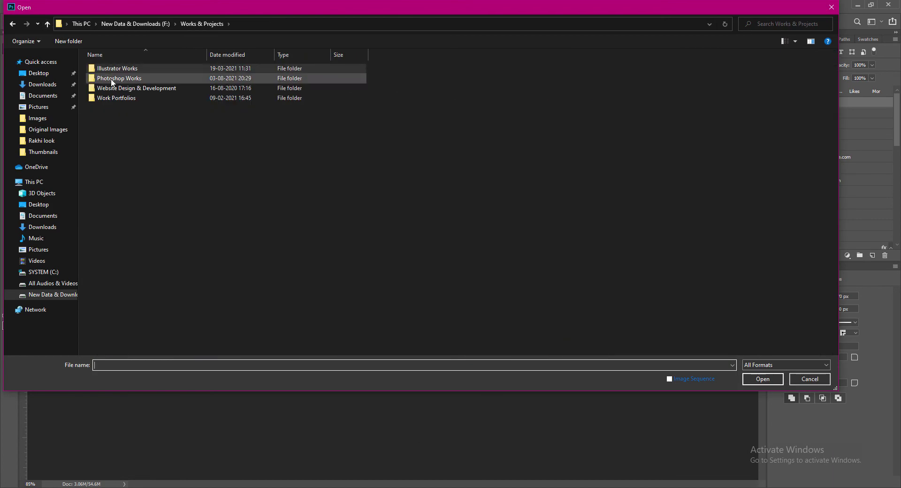
pyautogui.doubleClick(112, 83)
pyautogui.click(694, 309)
pyautogui.doubleClick(694, 310)
pyautogui.click(134, 34)
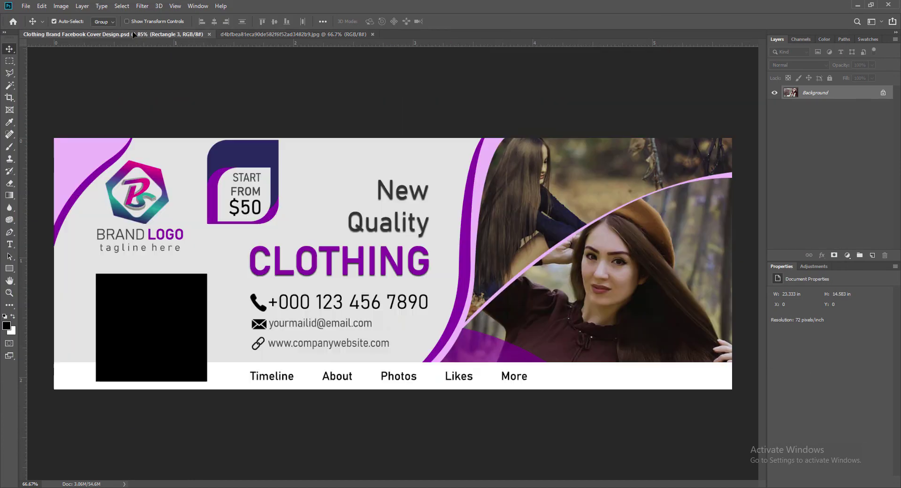
pyautogui.hotkey('ctrl', 'v')
# Scale the photo, clip it inside the square frame, position it, and save.
pyautogui.hotkey('ctrl', 't')
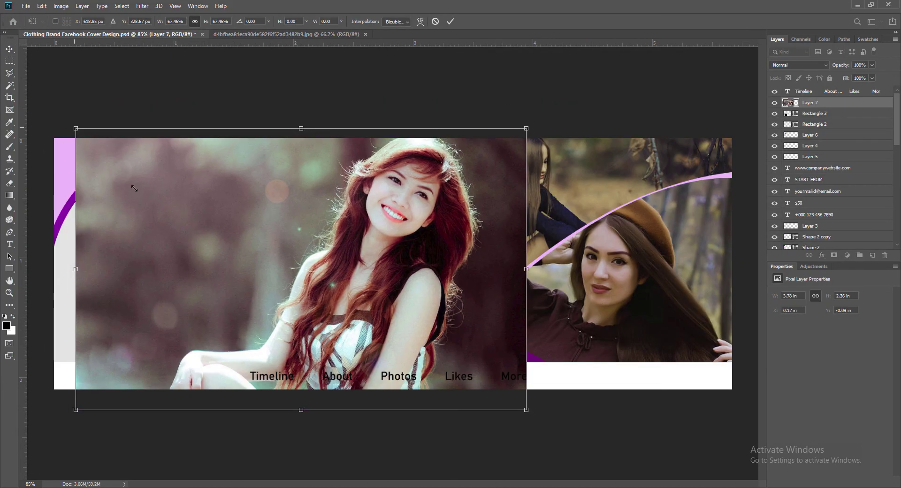
pyautogui.moveTo(133, 188); pyautogui.dragTo(197, 314)
pyautogui.press('Return')
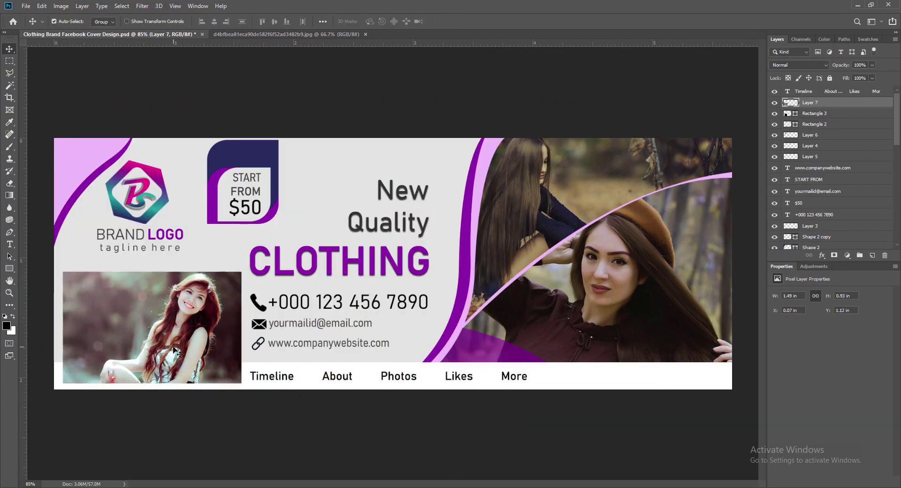
pyautogui.rightClick(793, 109)
pyautogui.click(727, 290)
pyautogui.moveTo(188, 347); pyautogui.dragTo(171, 347)
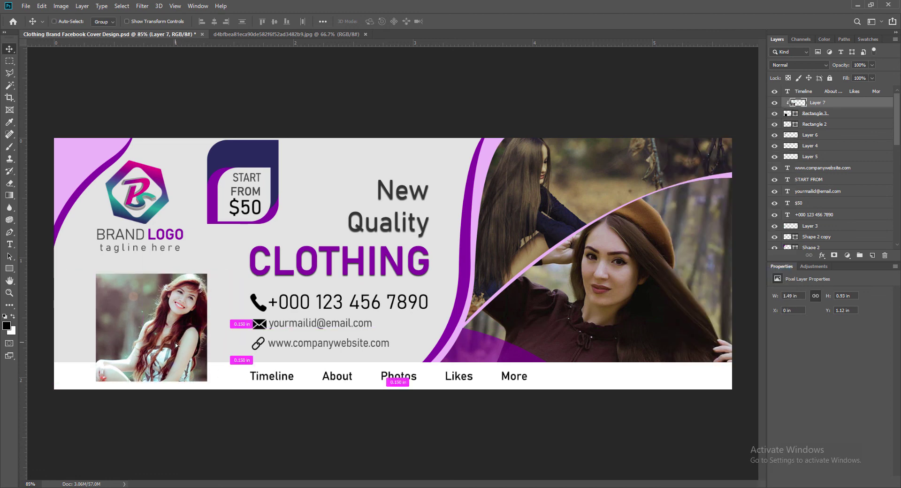
pyautogui.hotkey('ctrl', 't')
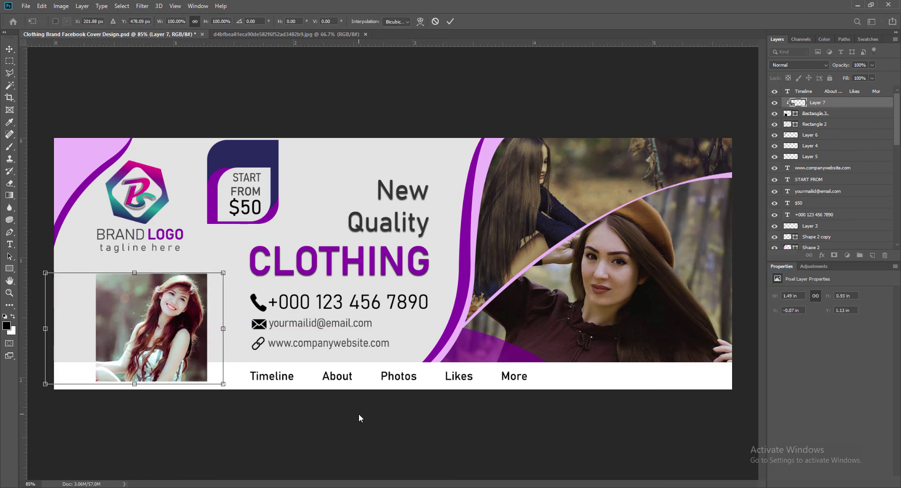
pyautogui.press('Return')
pyautogui.hotkey('ctrl', 's')
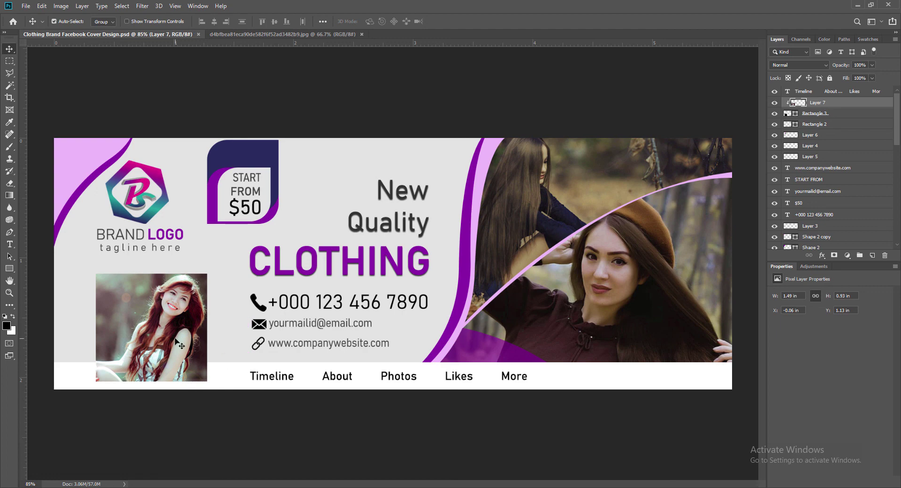
# Give the square frame a reversed 6 px gradient stroke.
pyautogui.doubleClick(823, 114)
pyautogui.click(435, 159)
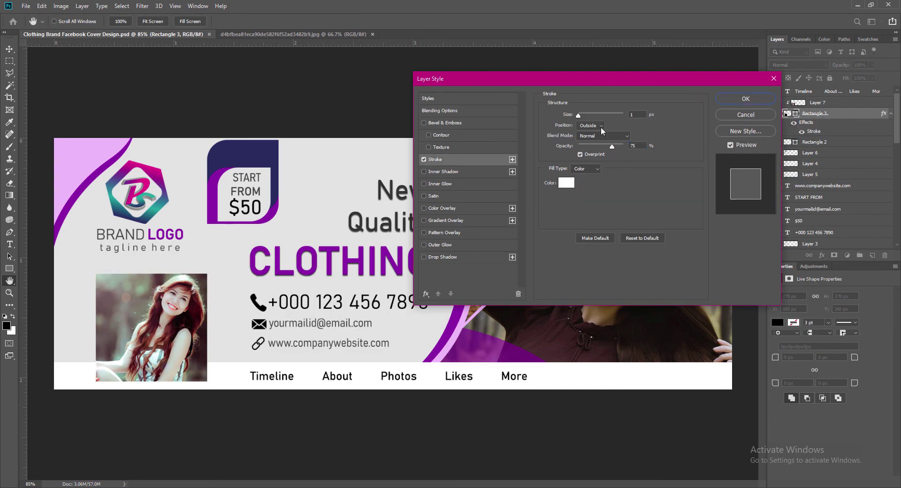
pyautogui.click(585, 169)
pyautogui.click(589, 180)
pyautogui.moveTo(578, 115); pyautogui.dragTo(582, 115)
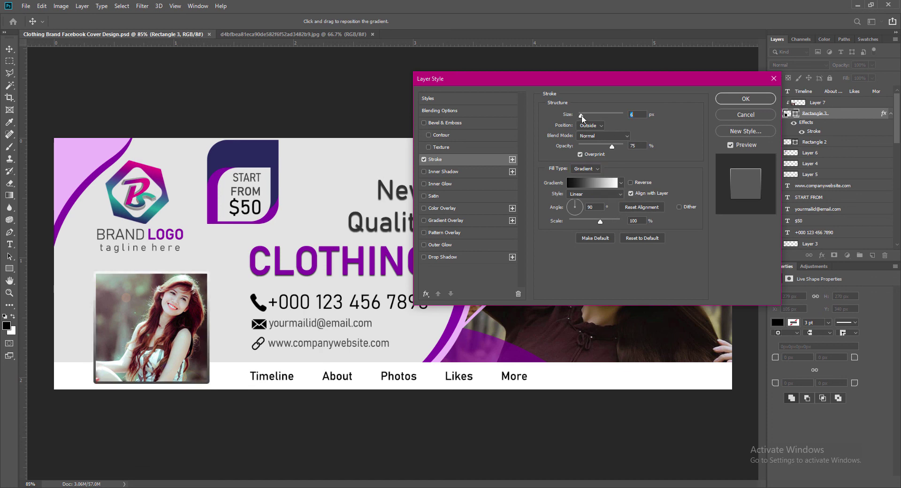
pyautogui.click(630, 183)
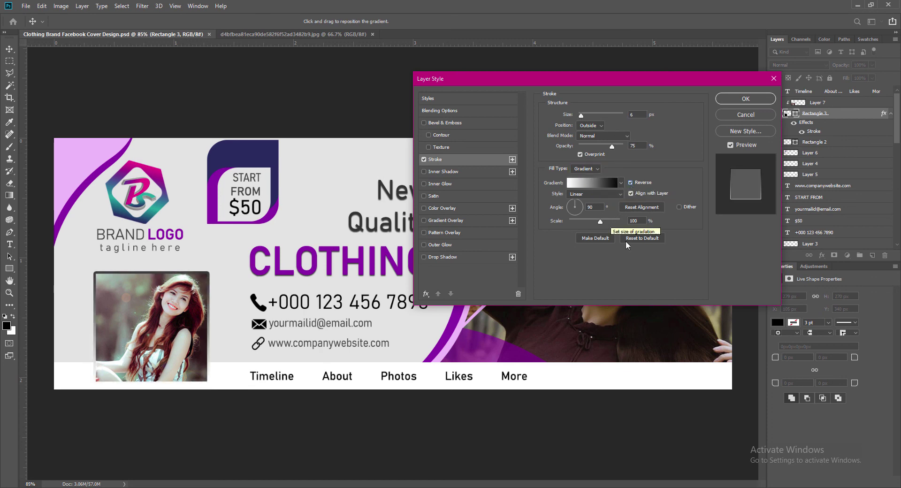
# Change the stroke gradient's dark stop to grey 636363.
pyautogui.click(592, 183)
pyautogui.click(638, 298)
pyautogui.click(344, 171)
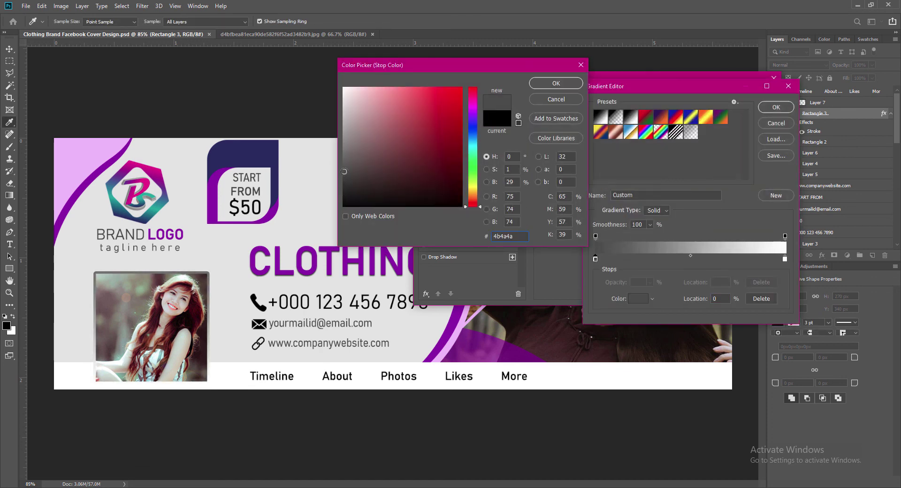
pyautogui.moveTo(344, 171); pyautogui.dragTo(343, 160)
pyautogui.click(549, 84)
pyautogui.click(690, 255)
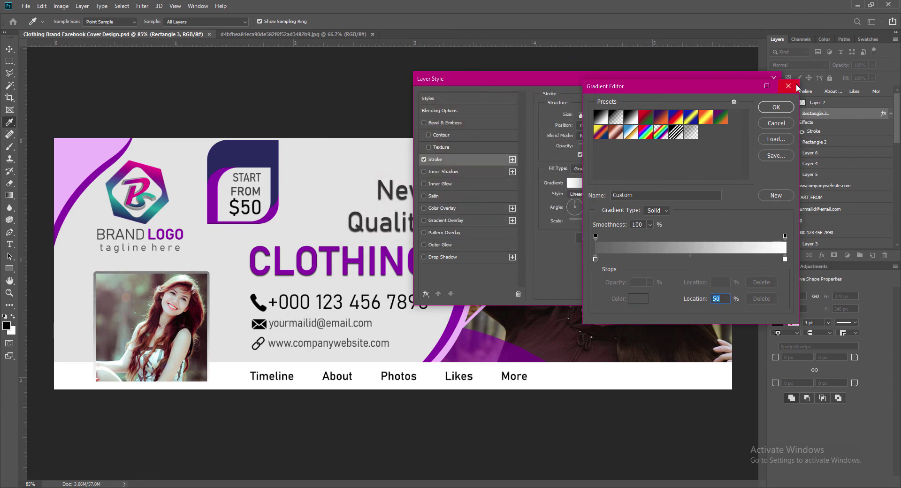
pyautogui.press('Return')
# Add a drop shadow to the frame with distance 9 and size 9.
pyautogui.click(630, 182)
pyautogui.click(424, 256)
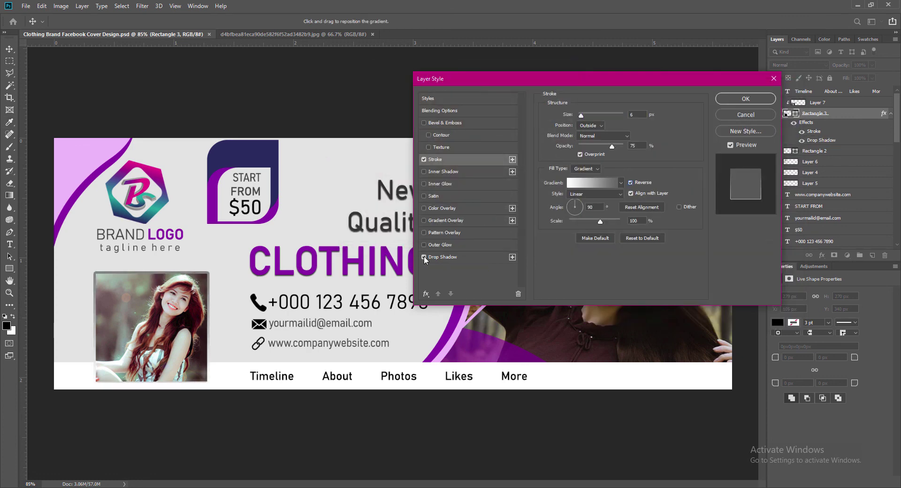
pyautogui.moveTo(580, 158); pyautogui.dragTo(583, 178)
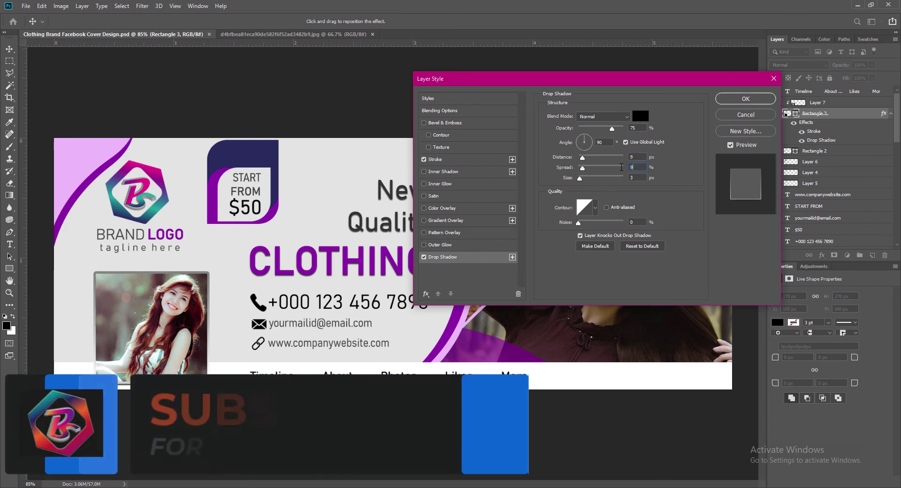
pyautogui.write('9')
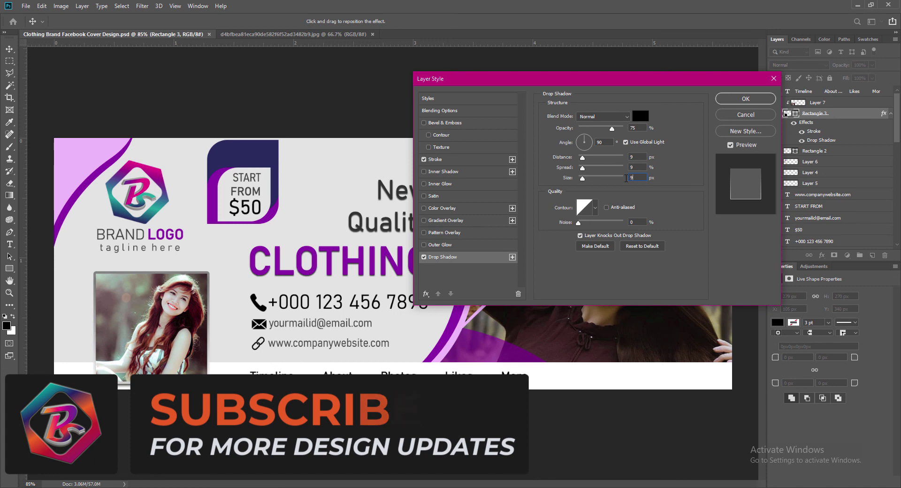
pyautogui.write('12')
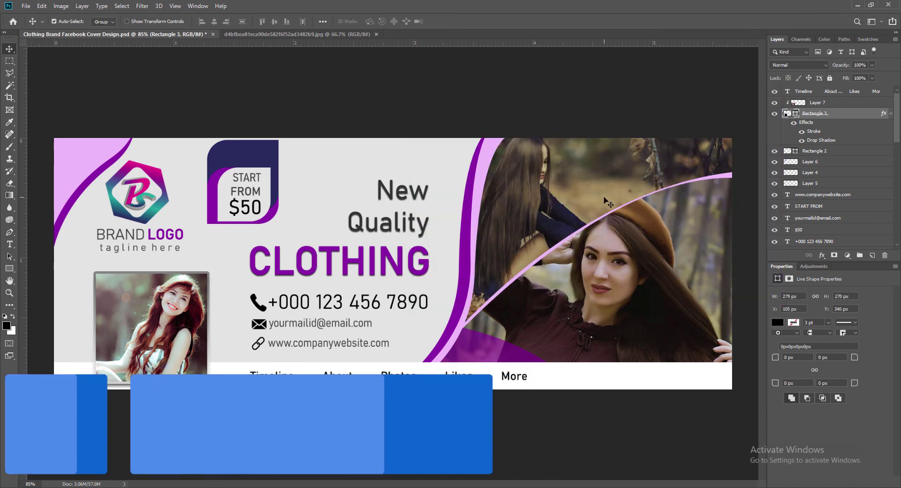
pyautogui.write('9')
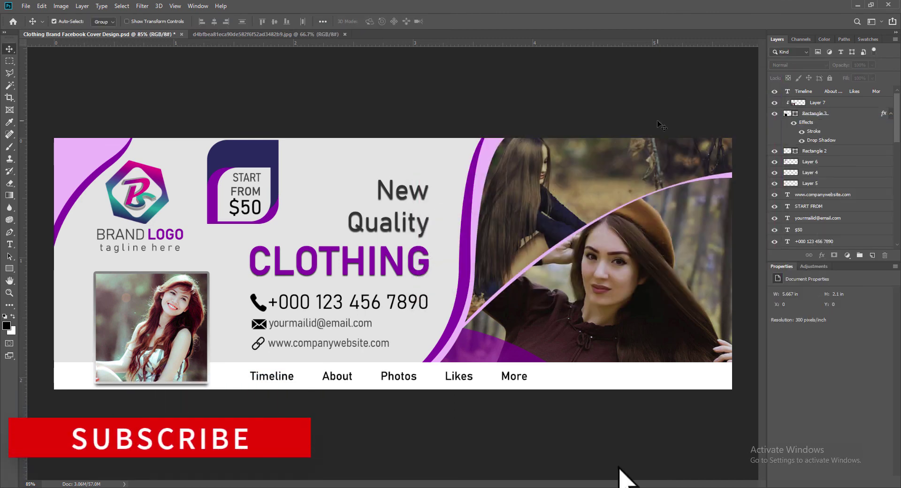
# Try a lighter grey such as e0e0e0 for the background shape's fill in the Color Picker.
pyautogui.click(343, 101)
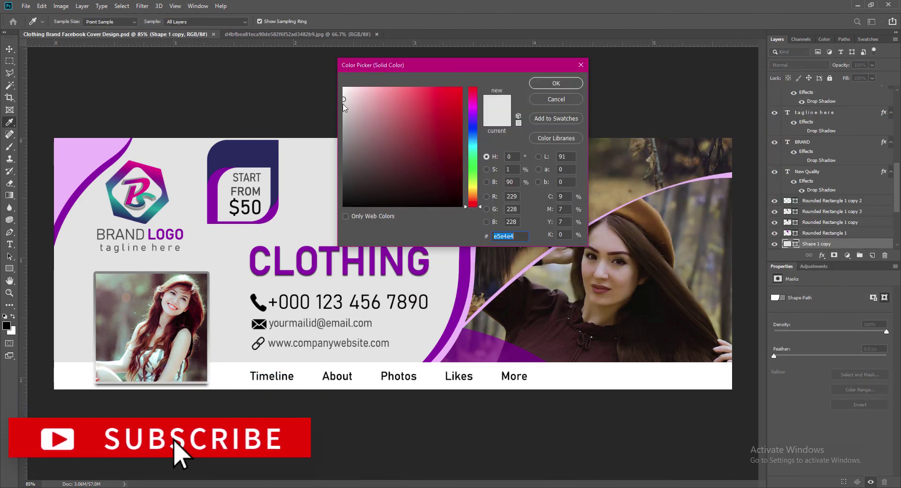
pyautogui.moveTo(418, 67); pyautogui.dragTo(570, 65)
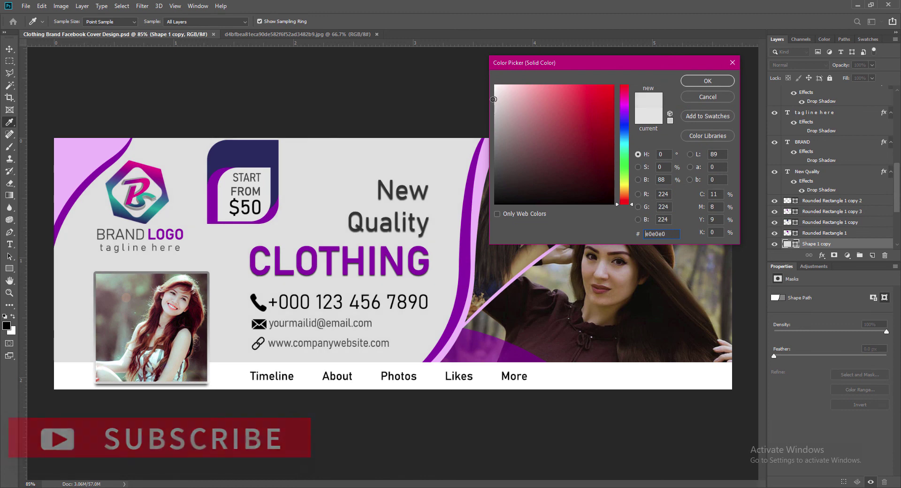
pyautogui.click(495, 99)
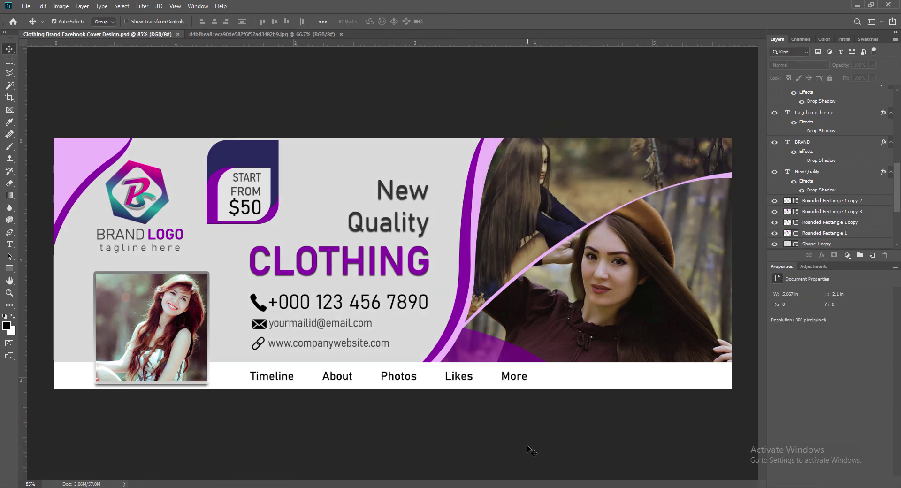
pyautogui.doubleClick(787, 244)
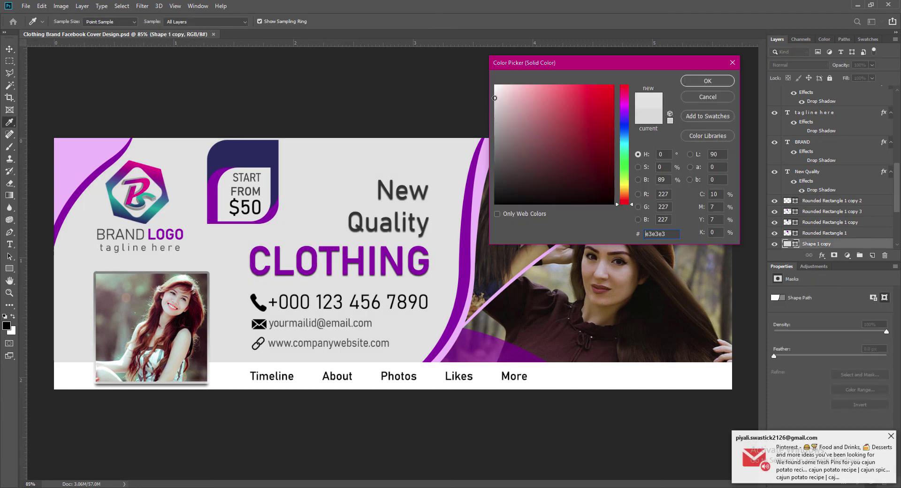